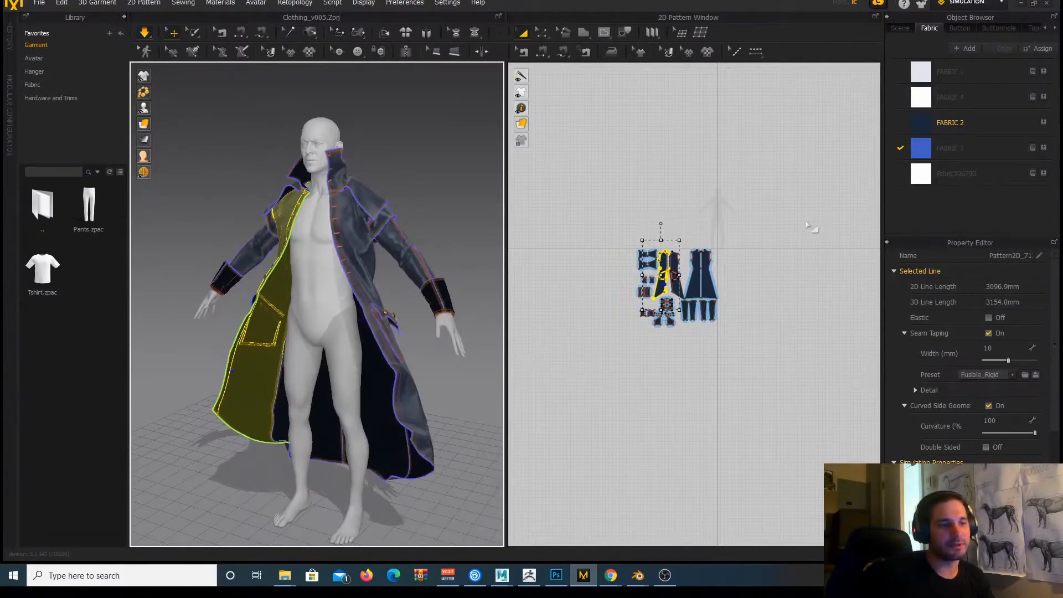
Deselect the front coat pattern and switch to the UV Editor workspace to view the coat's UV layout.
{"action": "scroll", "coordinate": [791, 227], "scroll_direction": "down", "scroll_amount": 1}
{"action": "scroll", "coordinate": [717, 236], "scroll_direction": "down", "scroll_amount": 1}
{"action": "scroll", "coordinate": [716, 235], "scroll_direction": "up", "scroll_amount": 3}
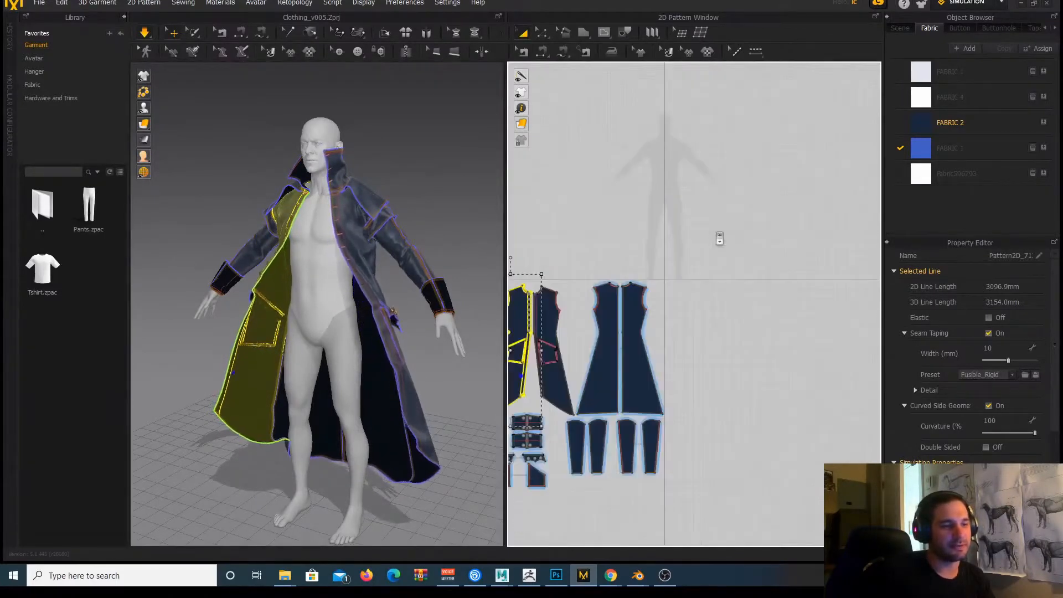
{"action": "middle_click_drag", "start_coordinate": [716, 237], "coordinate": [840, 170]}
{"action": "scroll", "coordinate": [851, 166], "scroll_direction": "down", "scroll_amount": 1}
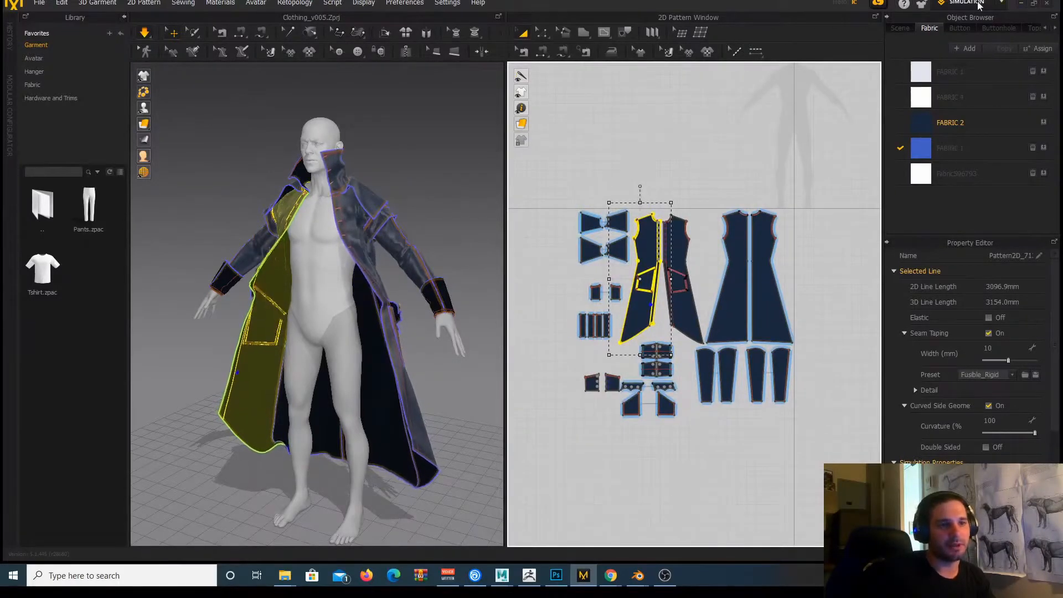
{"action": "left_click", "coordinate": [216, 158]}
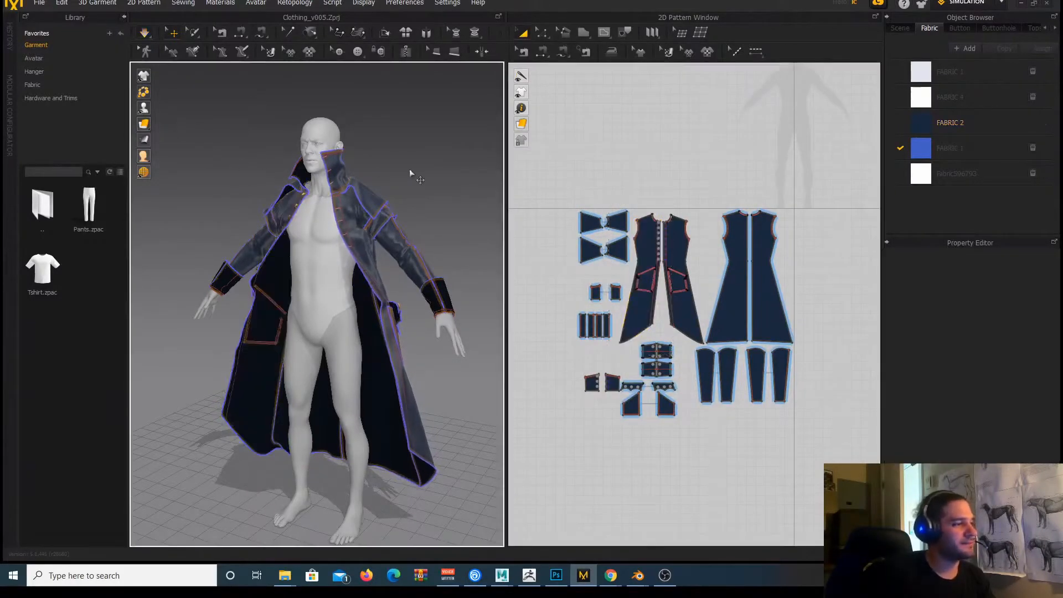
{"action": "left_click", "coordinate": [982, 5]}
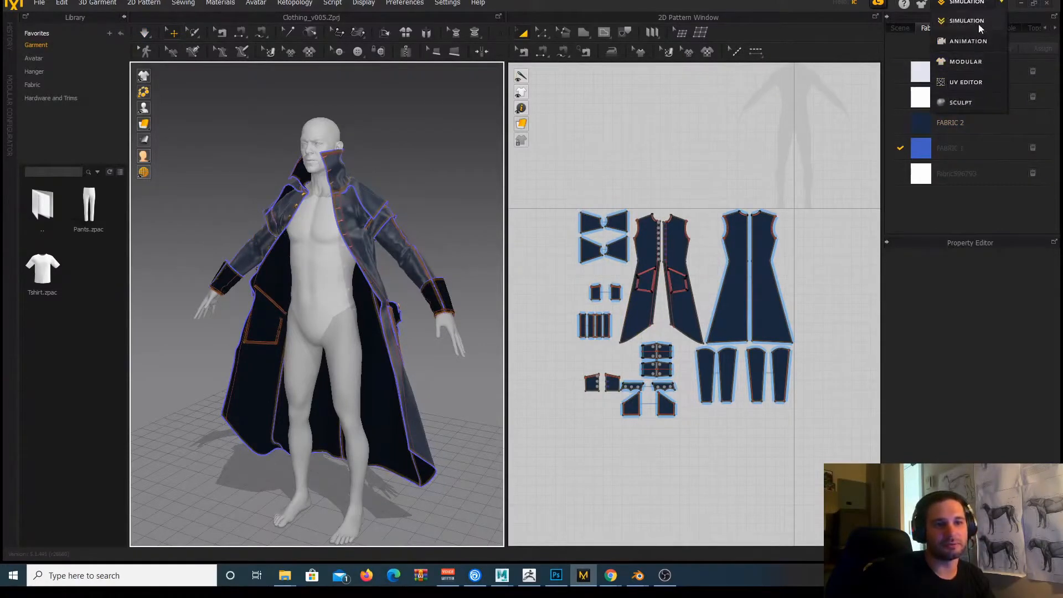
{"action": "left_click", "coordinate": [973, 83]}
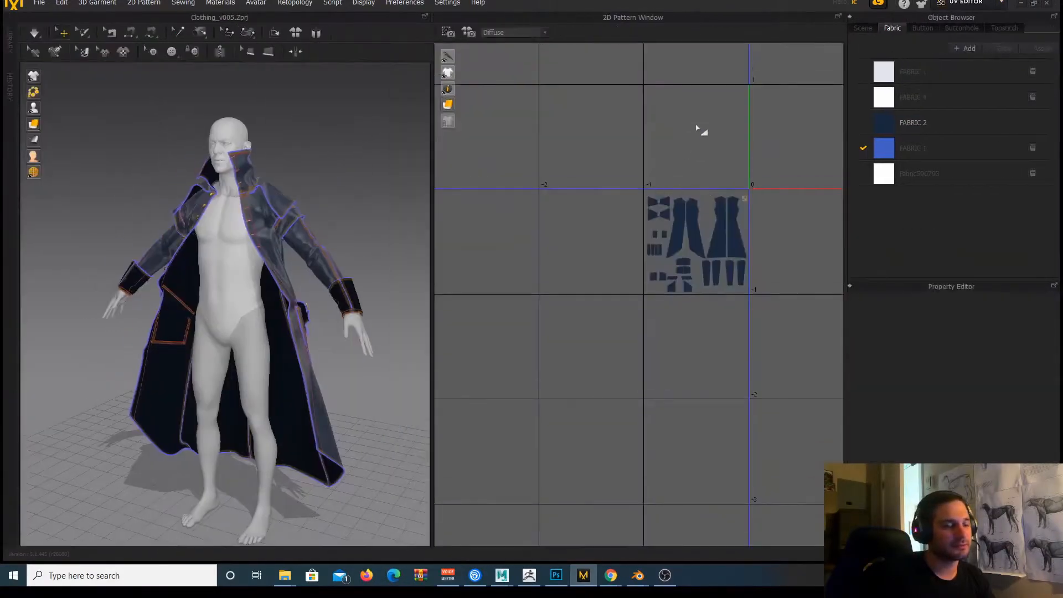
{"action": "scroll", "coordinate": [697, 128], "scroll_direction": "down", "scroll_amount": 5}
{"action": "scroll", "coordinate": [643, 194], "scroll_direction": "up", "scroll_amount": 10}
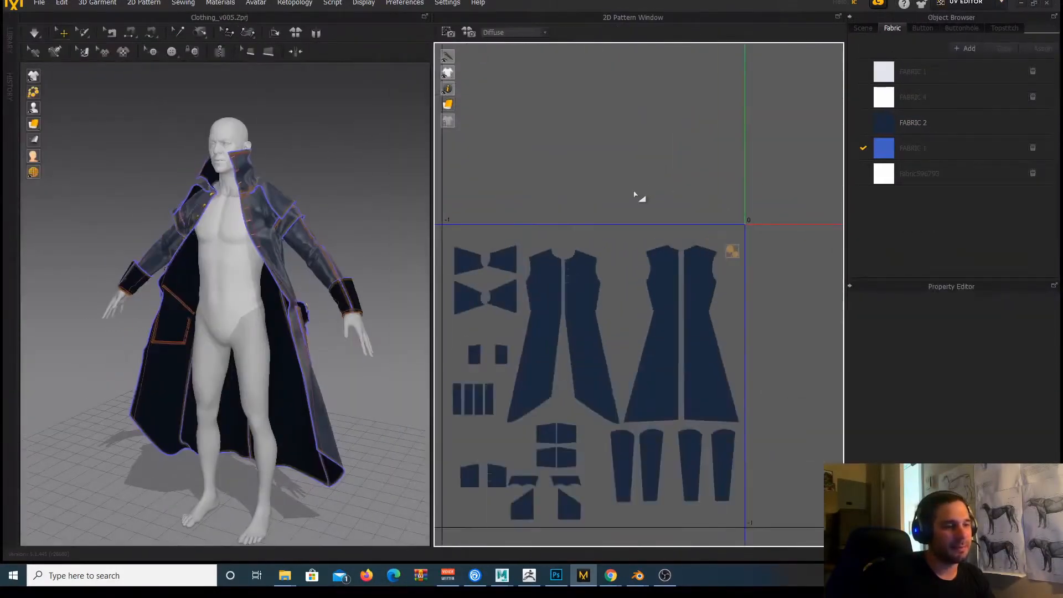
{"action": "middle_click_drag", "start_coordinate": [635, 195], "coordinate": [681, 111]}
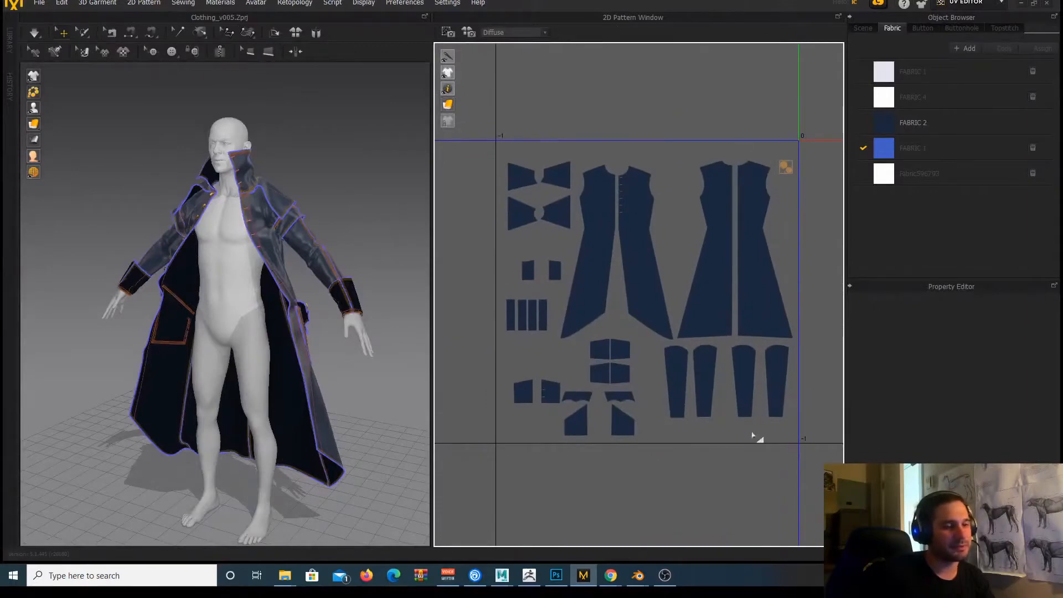
{"action": "scroll", "coordinate": [346, 217], "scroll_direction": "down", "scroll_amount": 5}
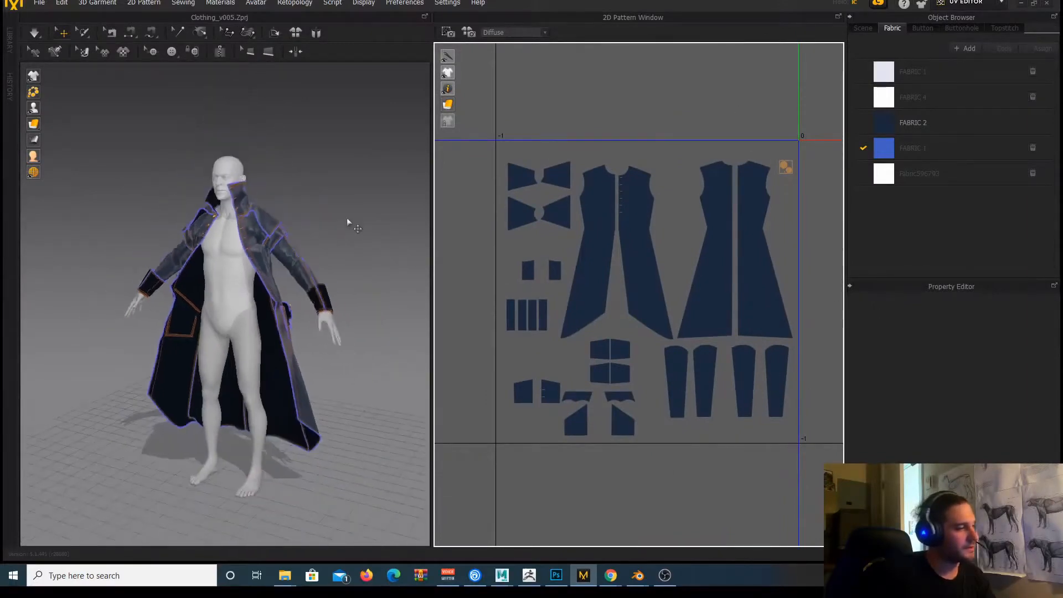
{"action": "left_click", "coordinate": [317, 205]}
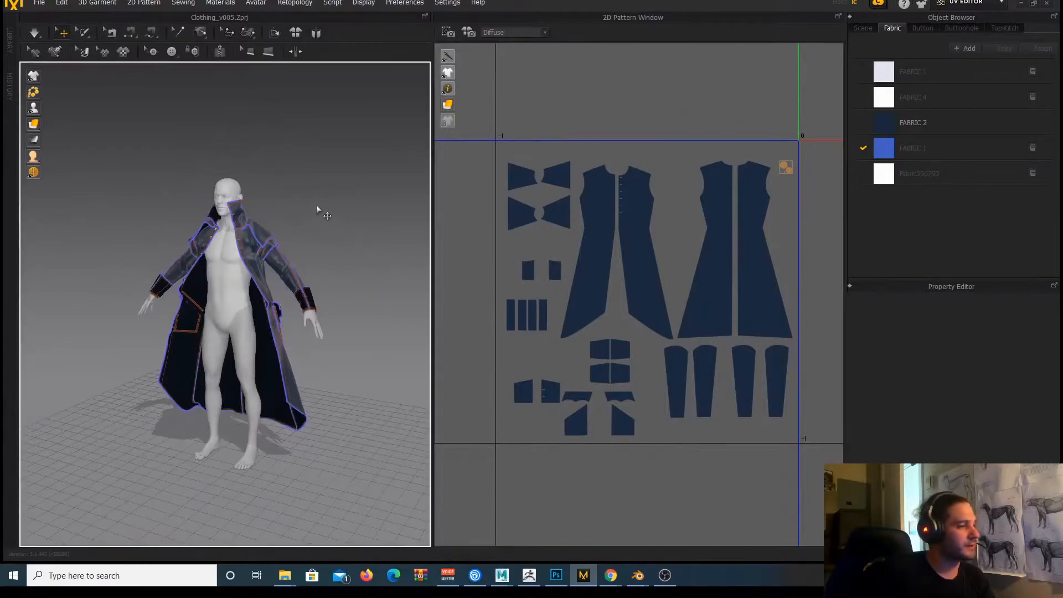
Reopen the recent project Clothing_v005.Zprj with load type Open, including both the garment and the avatar.
{"action": "left_click", "coordinate": [39, 3]}
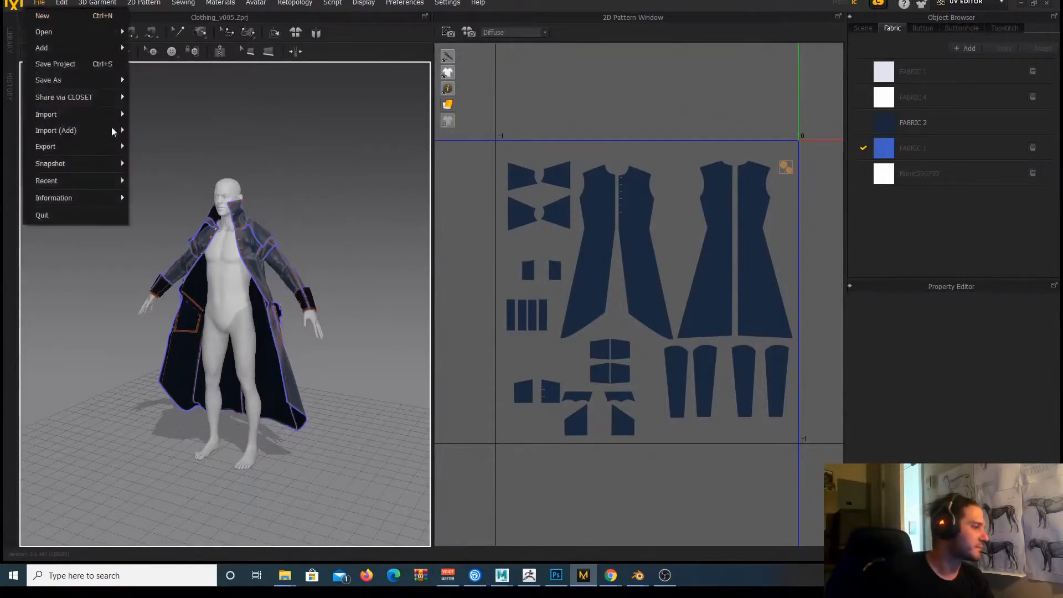
{"action": "mouse_move", "coordinate": [88, 154]}
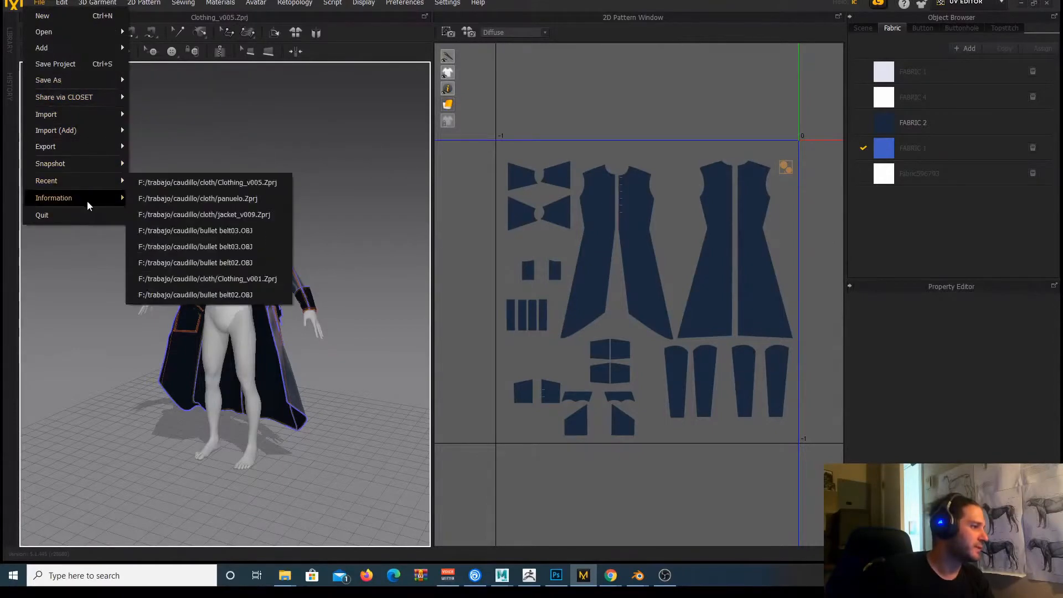
{"action": "mouse_move", "coordinate": [102, 79]}
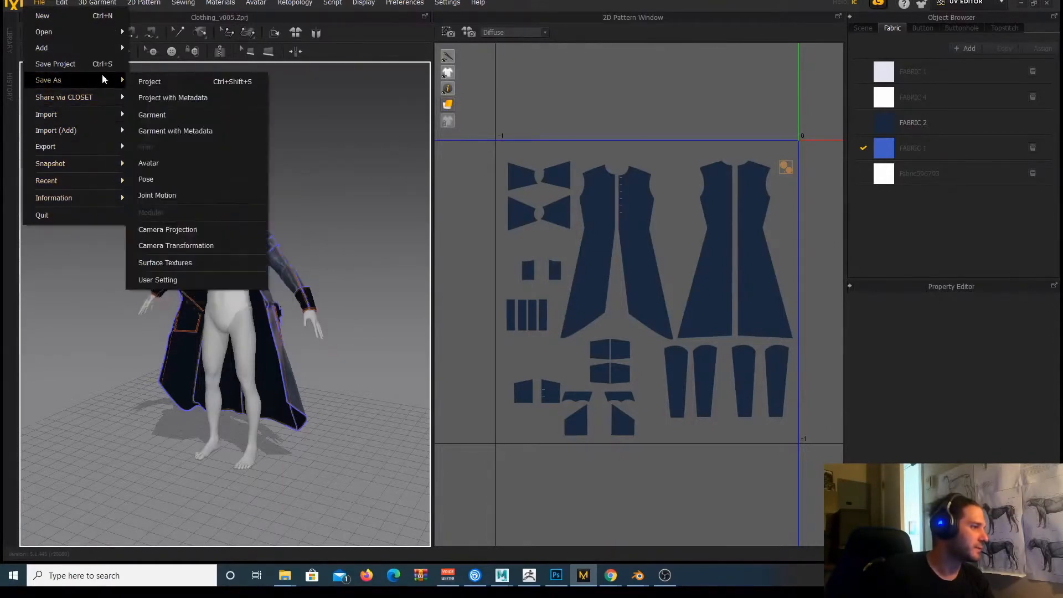
{"action": "mouse_move", "coordinate": [110, 180]}
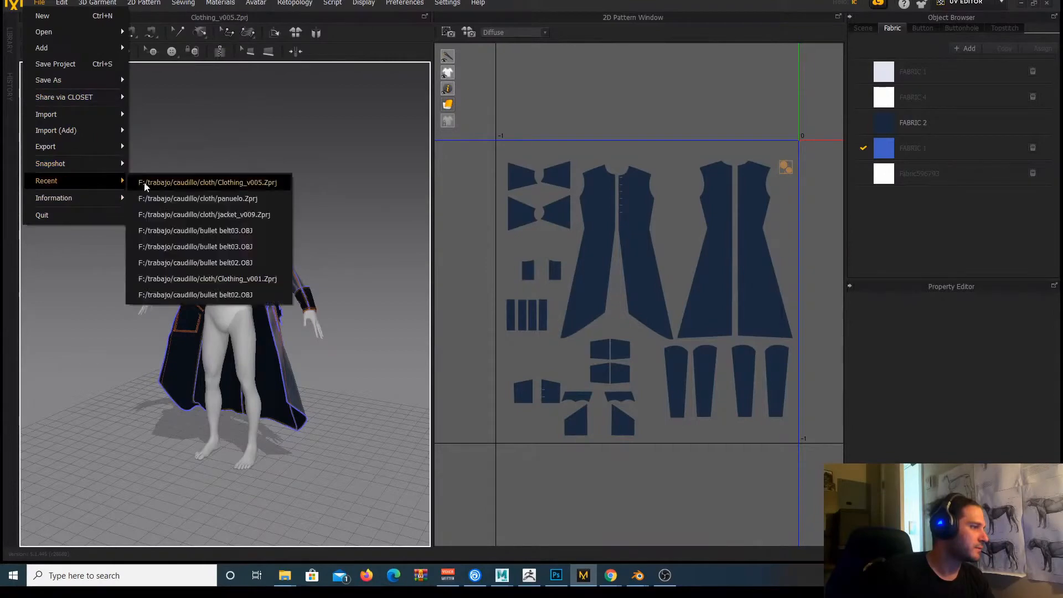
{"action": "left_click", "coordinate": [187, 188]}
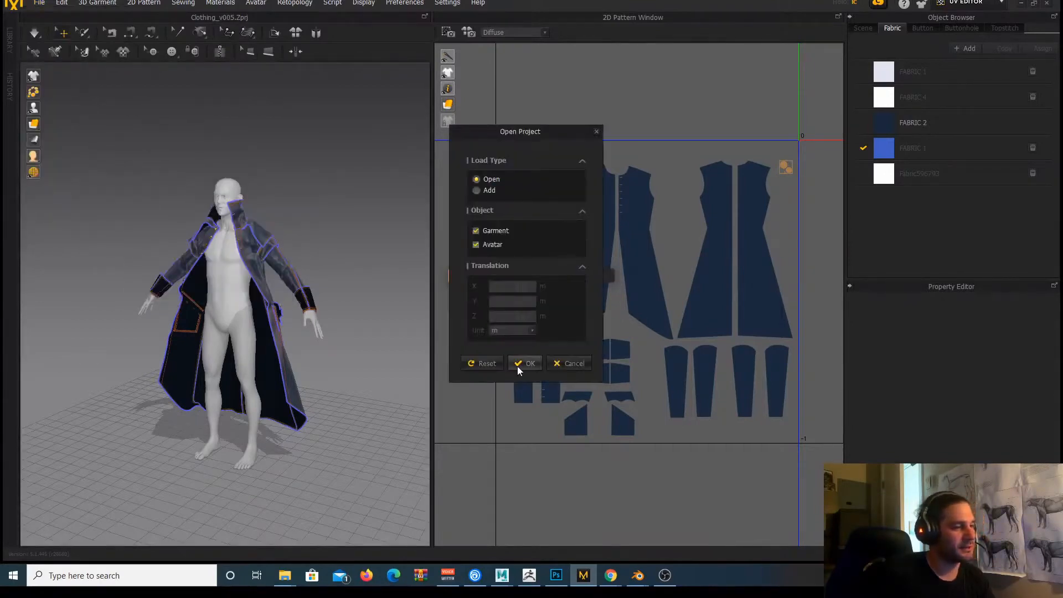
{"action": "left_click", "coordinate": [525, 362]}
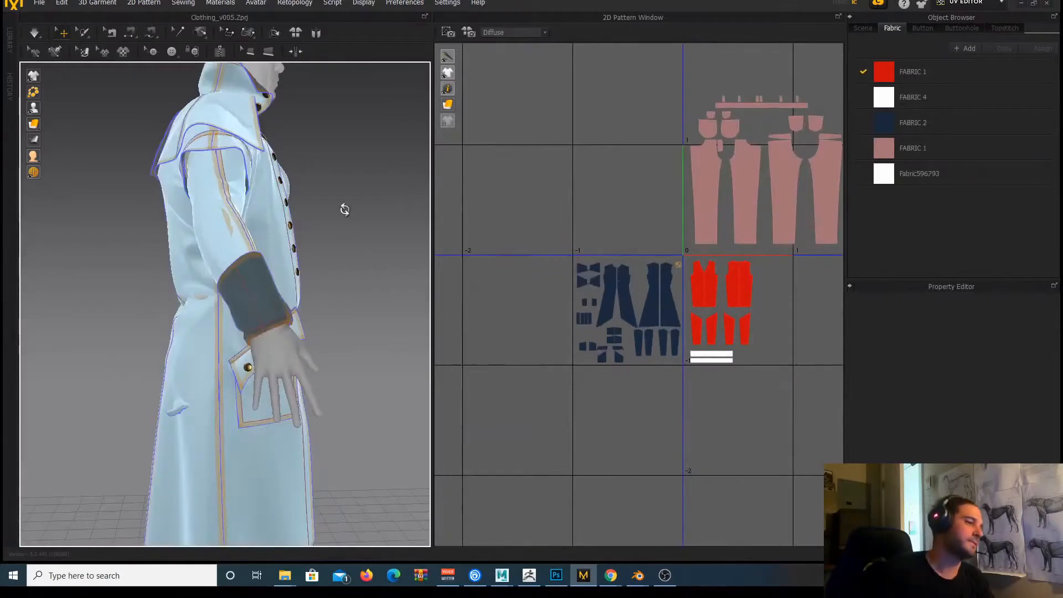
Examine the full outfit on the avatar and the UV layout of its patterns.
{"action": "right_click_drag", "start_coordinate": [344, 208], "coordinate": [237, 217]}
{"action": "scroll", "coordinate": [237, 216], "scroll_direction": "down", "scroll_amount": 8}
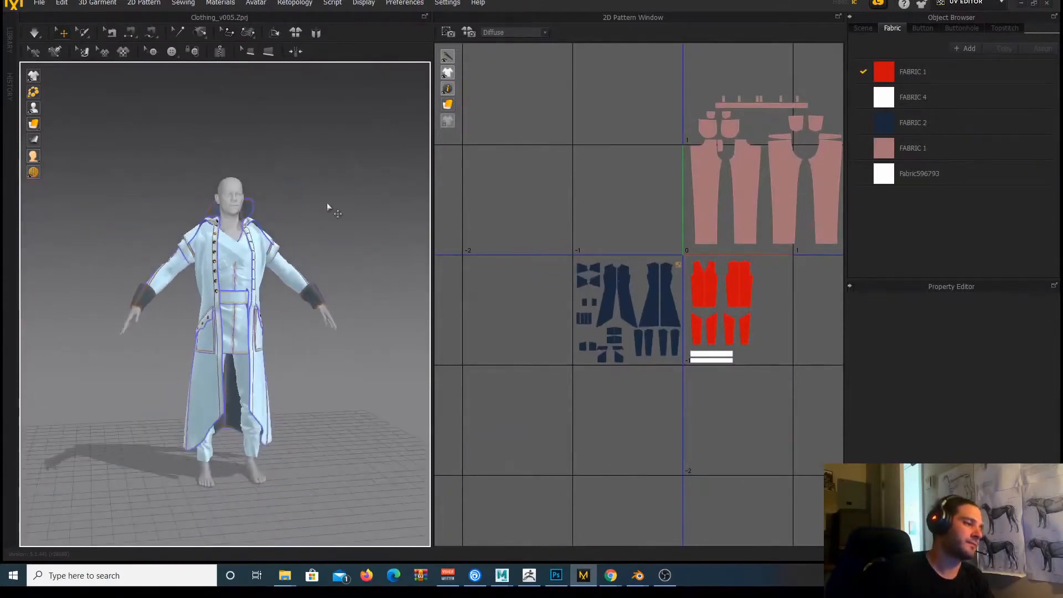
{"action": "right_click_drag", "start_coordinate": [327, 205], "coordinate": [306, 207]}
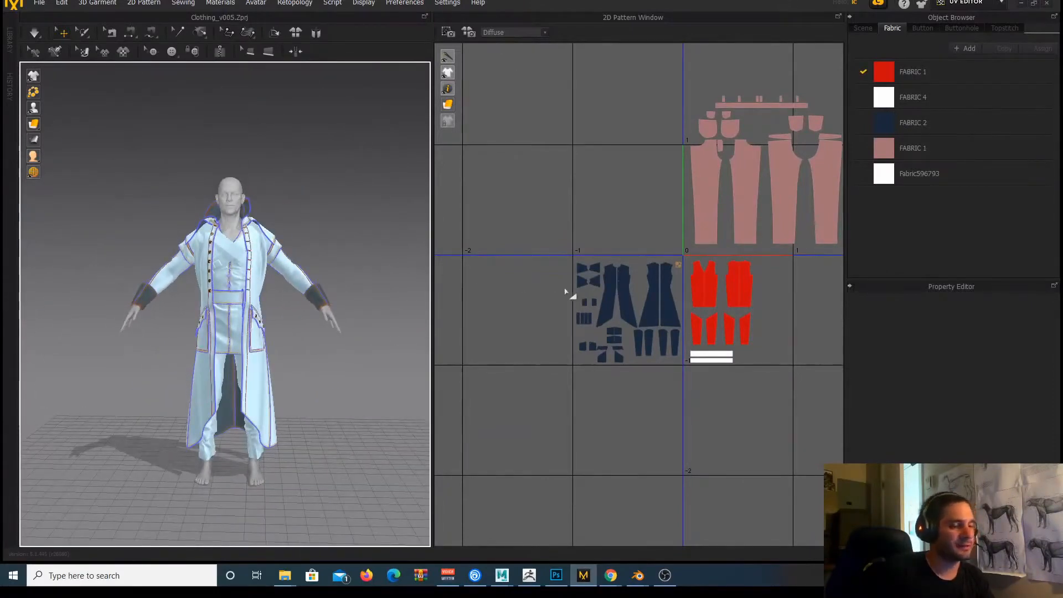
{"action": "scroll", "coordinate": [581, 287], "scroll_direction": "up", "scroll_amount": 3}
{"action": "scroll", "coordinate": [582, 287], "scroll_direction": "down", "scroll_amount": 3}
{"action": "scroll", "coordinate": [583, 288], "scroll_direction": "down", "scroll_amount": 2}
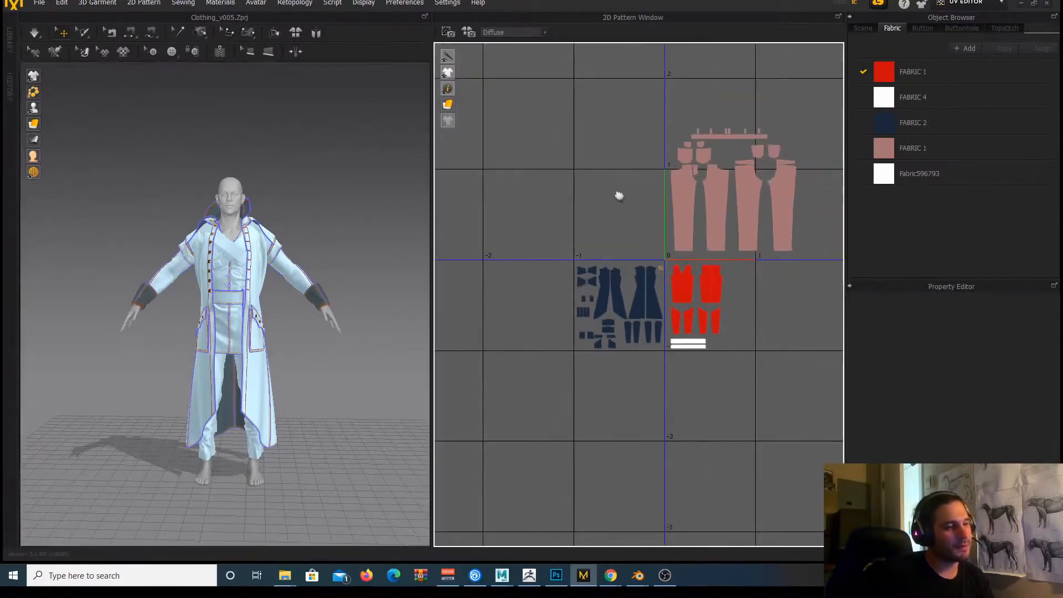
{"action": "right_click_drag", "start_coordinate": [618, 195], "coordinate": [545, 218]}
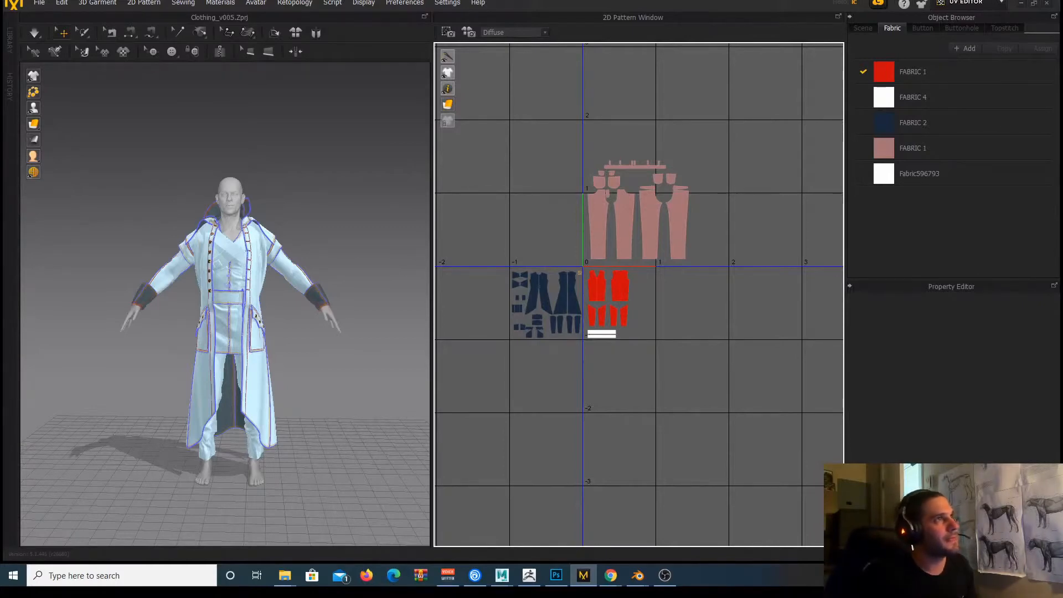
{"action": "key", "text": "alt+Tab"}
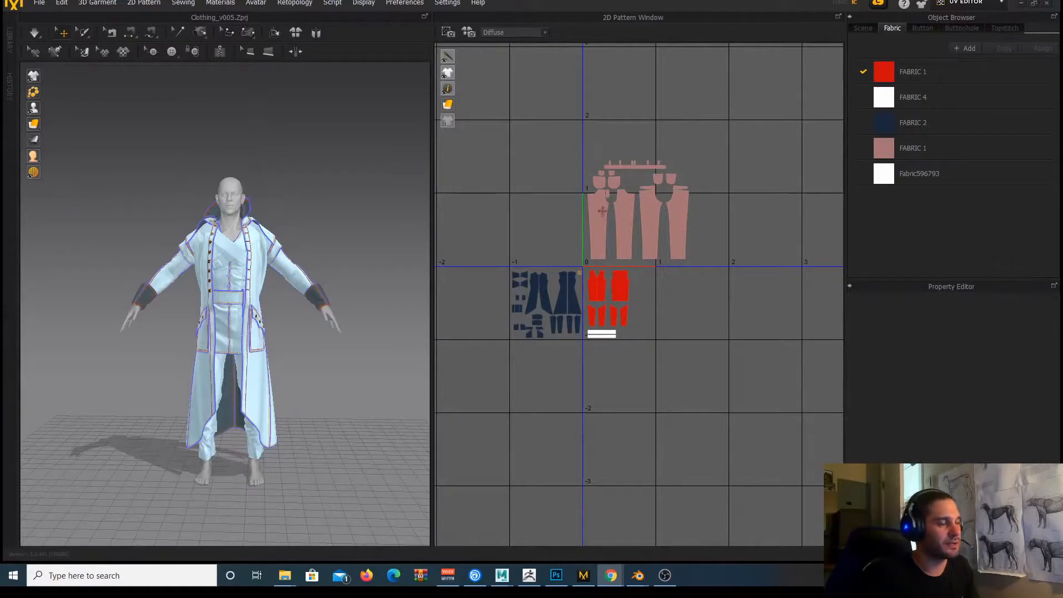
{"action": "scroll", "coordinate": [531, 247], "scroll_direction": "up", "scroll_amount": 2}
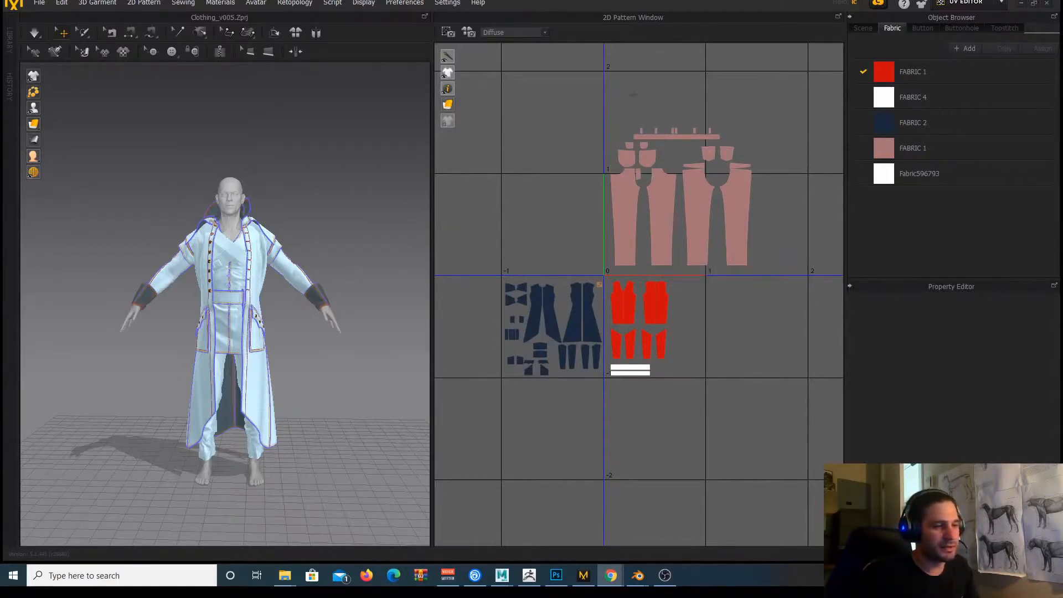
Switch back to the Simulation workspace and delete all the navy coat patterns and pink trouser patterns.
{"action": "left_click_drag", "start_coordinate": [565, 70], "coordinate": [788, 279]}
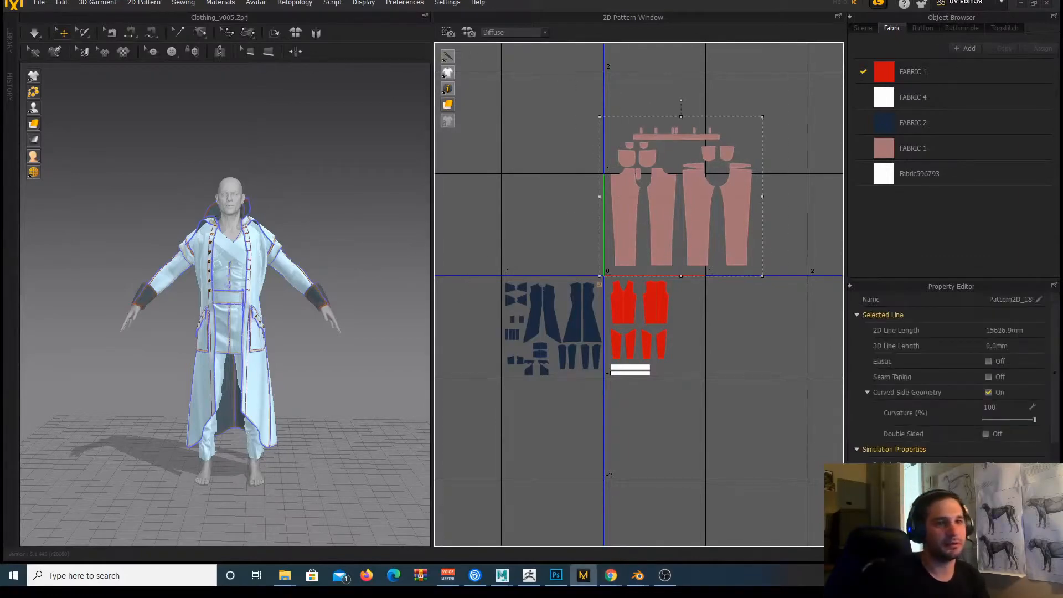
{"action": "left_click", "coordinate": [974, 4]}
{"action": "left_click", "coordinate": [966, 21]}
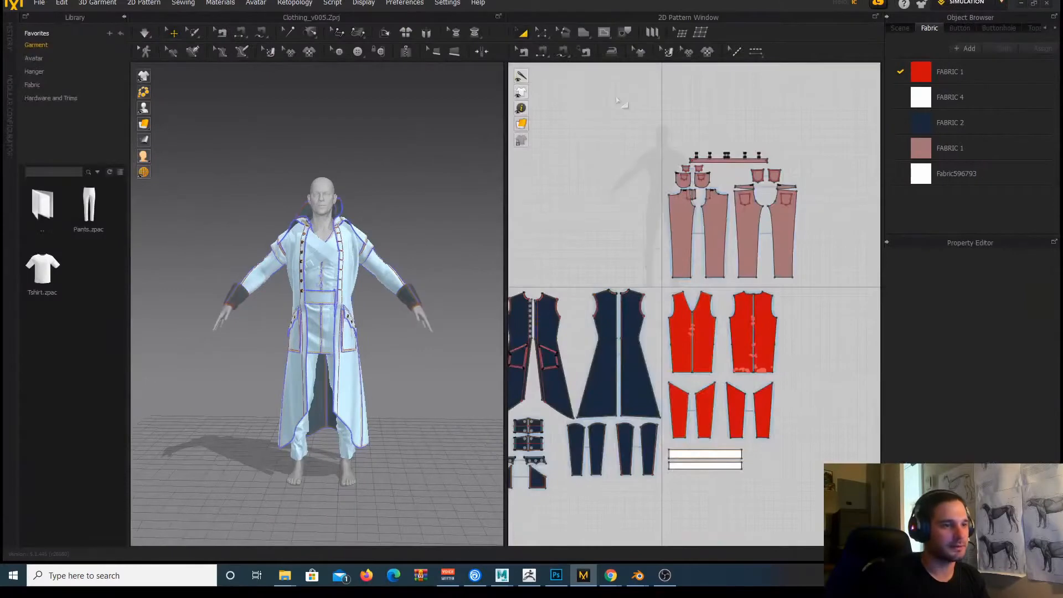
{"action": "left_click_drag", "start_coordinate": [824, 279], "coordinate": [827, 287]}
{"action": "middle_click_drag", "start_coordinate": [569, 214], "coordinate": [694, 137]}
{"action": "left_click_drag", "start_coordinate": [554, 270], "coordinate": [774, 449]}
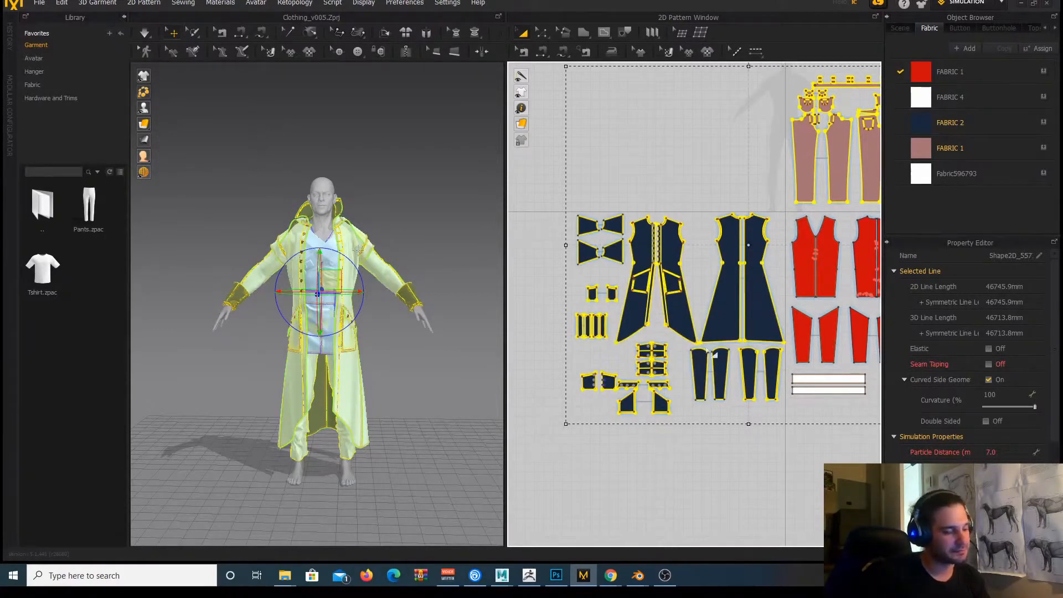
{"action": "key", "text": "Delete"}
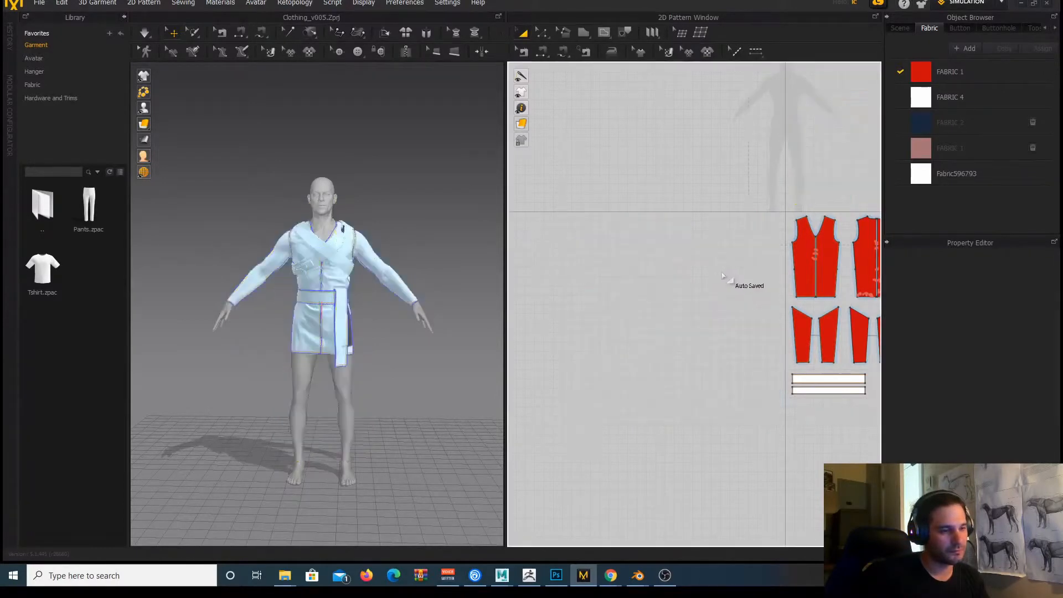
Delete the cloth piece wrapped across the chest over the shirt.
{"action": "right_click_drag", "start_coordinate": [728, 279], "coordinate": [594, 274]}
{"action": "scroll", "coordinate": [788, 311], "scroll_direction": "up", "scroll_amount": 2}
{"action": "scroll", "coordinate": [788, 311], "scroll_direction": "down", "scroll_amount": 6}
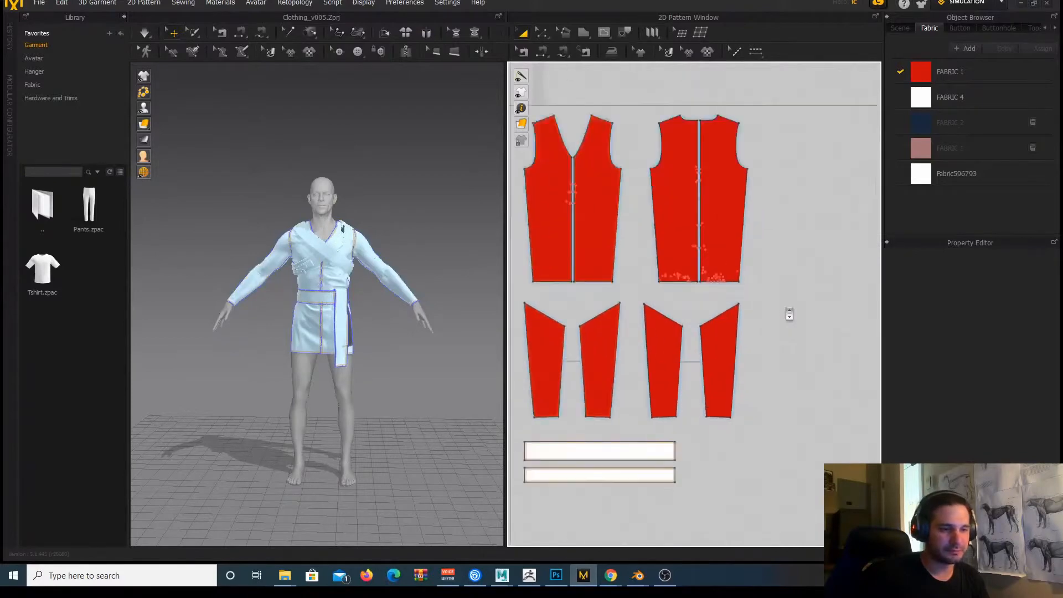
{"action": "middle_click_drag", "start_coordinate": [774, 304], "coordinate": [799, 304]}
{"action": "scroll", "coordinate": [799, 304], "scroll_direction": "down", "scroll_amount": 3}
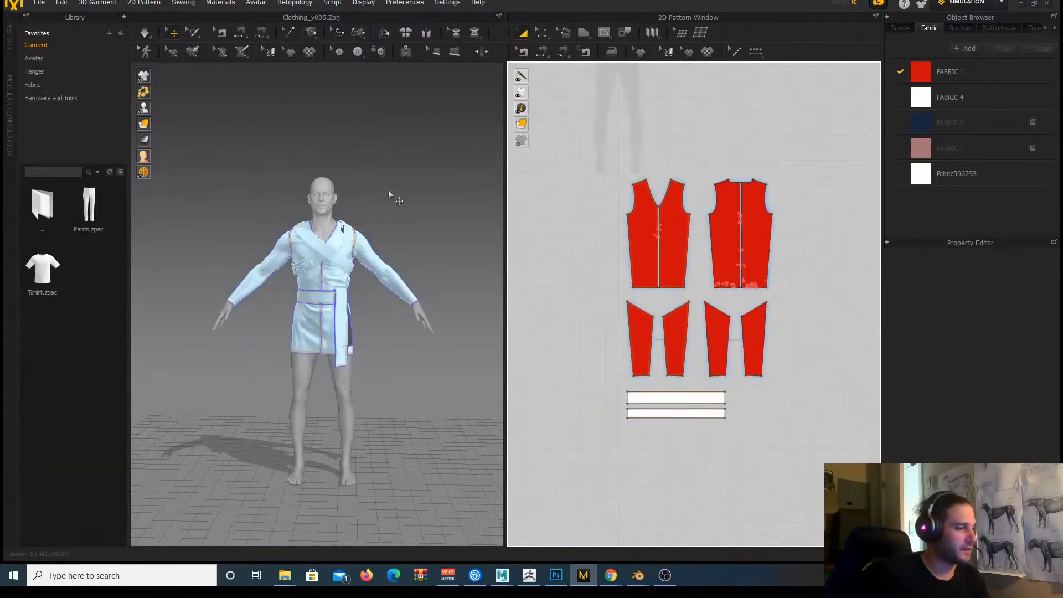
{"action": "left_click", "coordinate": [333, 257]}
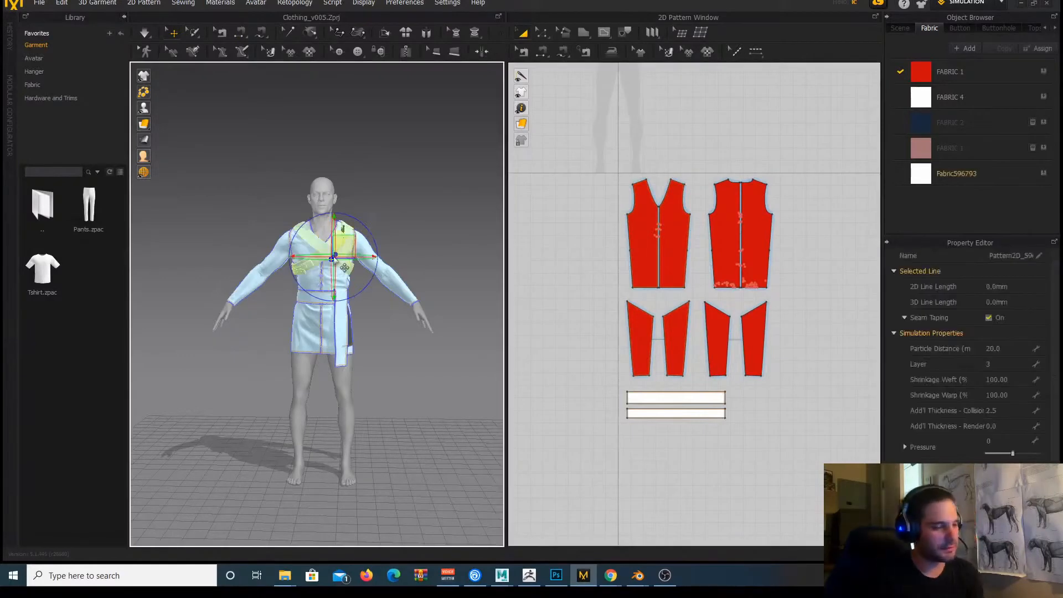
{"action": "key", "text": "Escape"}
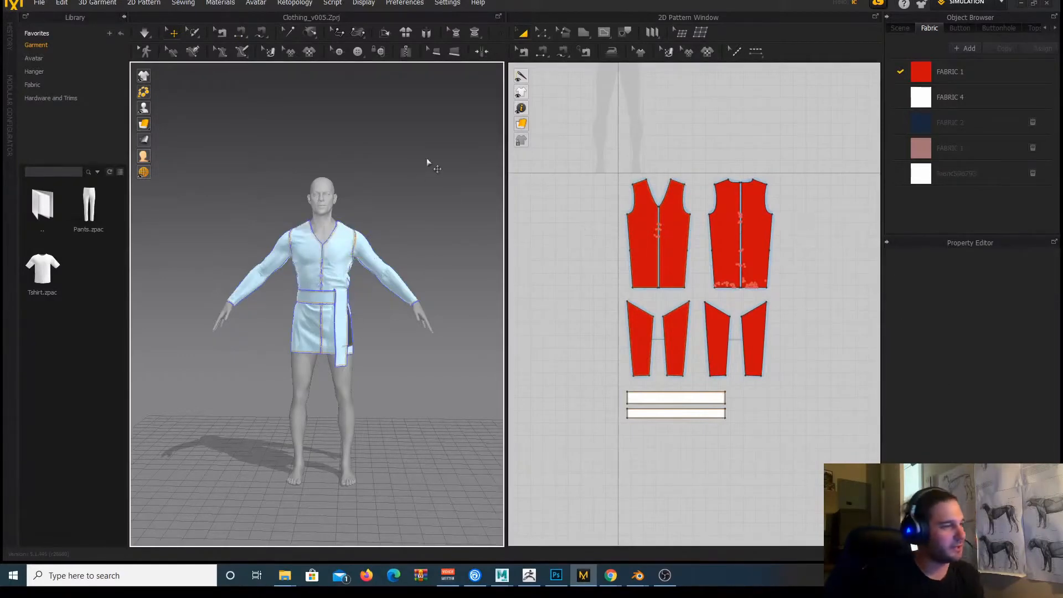
Unfreeze all the remaining shirt and belt patterns, remove their pins, and clear the selection.
{"action": "right_click_drag", "start_coordinate": [427, 162], "coordinate": [469, 258], "text": "alt"}
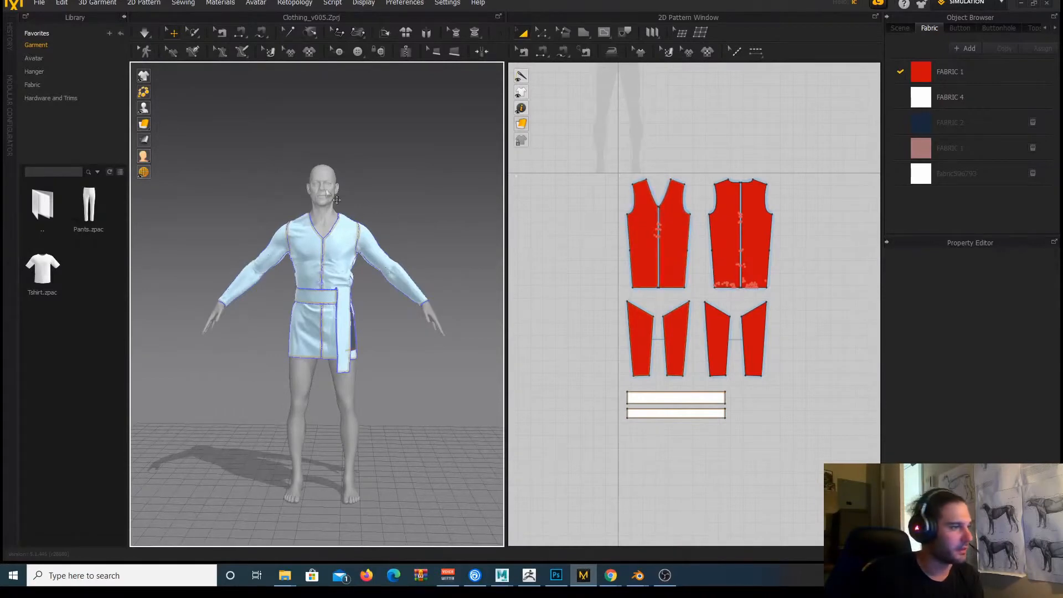
{"action": "left_click", "coordinate": [298, 254]}
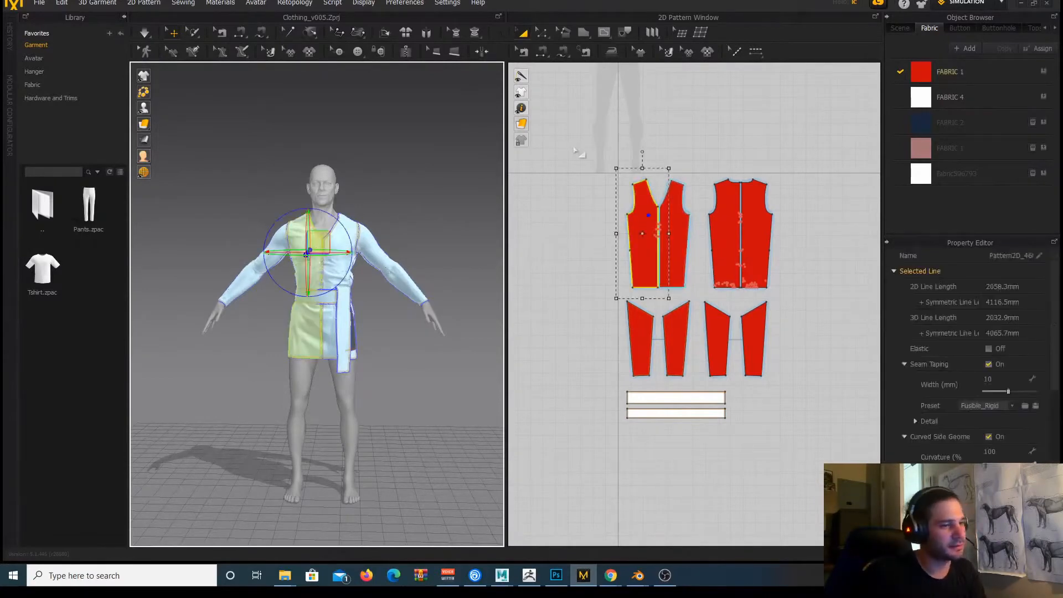
{"action": "left_click_drag", "start_coordinate": [564, 136], "coordinate": [777, 448]}
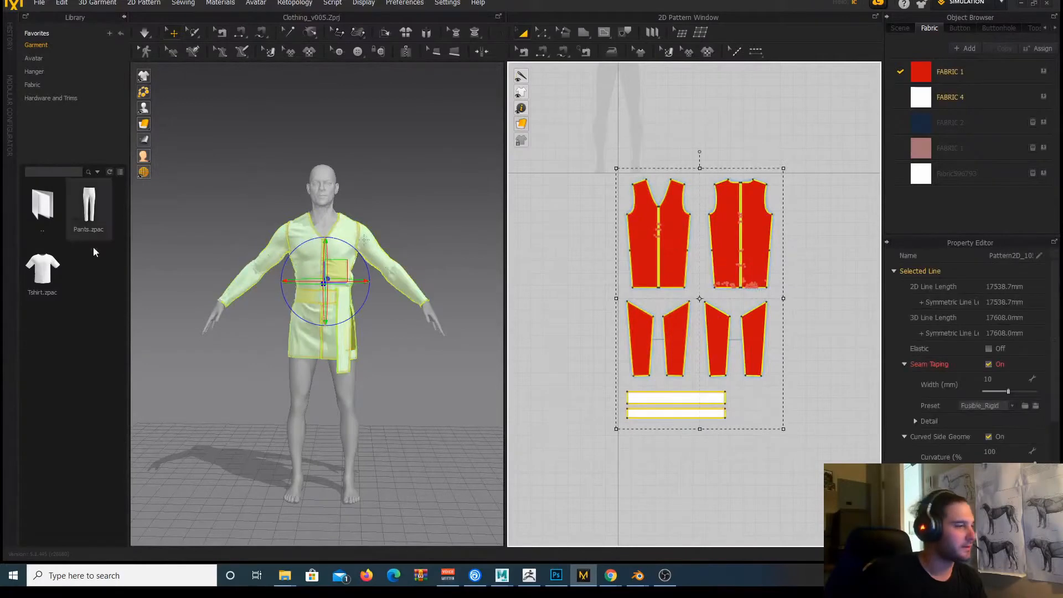
{"action": "right_click", "coordinate": [292, 224]}
{"action": "mouse_move", "coordinate": [388, 211]}
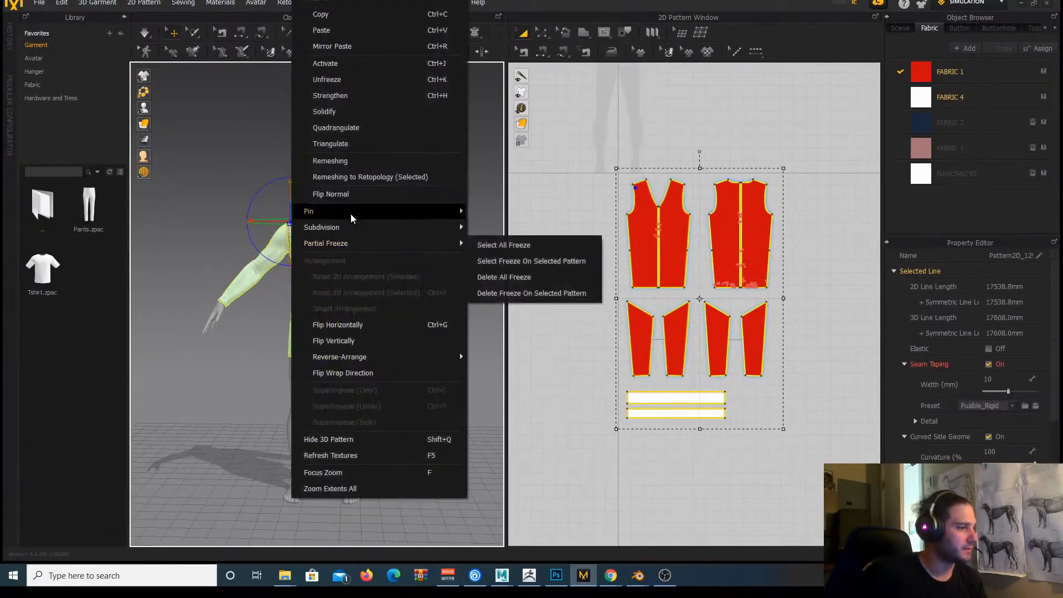
{"action": "left_click", "coordinate": [529, 244]}
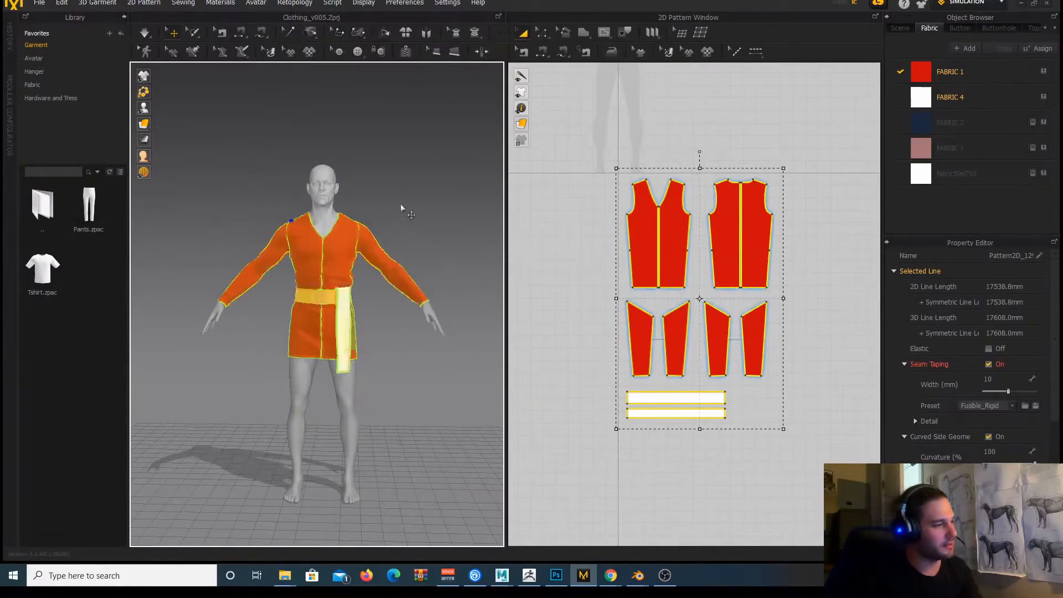
{"action": "left_click", "coordinate": [395, 218]}
{"action": "right_click_drag", "start_coordinate": [363, 197], "coordinate": [316, 166]}
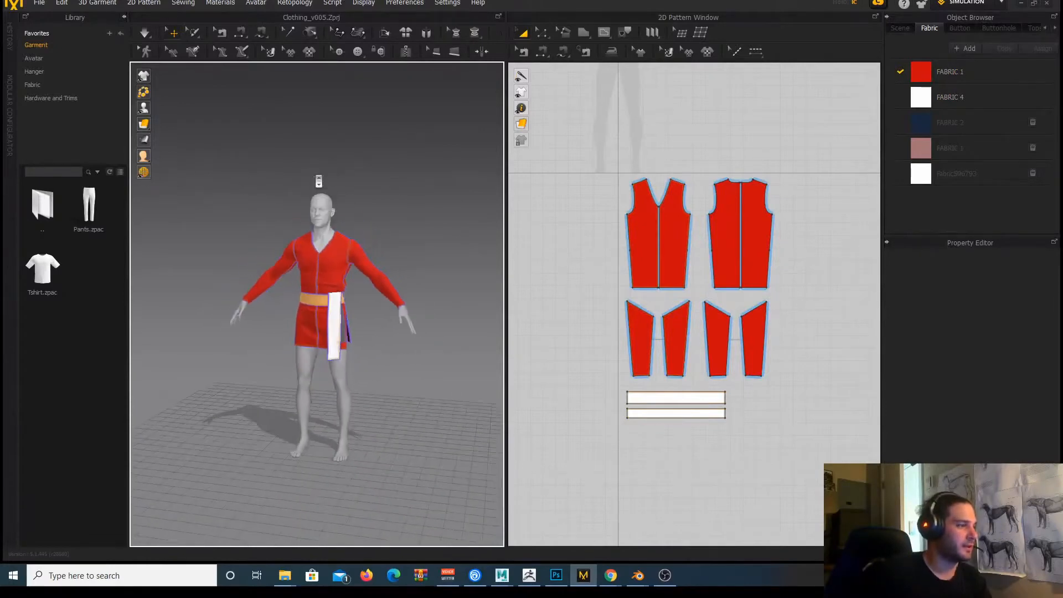
Run the cloth simulation so the unfrozen shirt and belt settle on the avatar, and stop it.
{"action": "scroll", "coordinate": [316, 166], "scroll_direction": "up", "scroll_amount": 3}
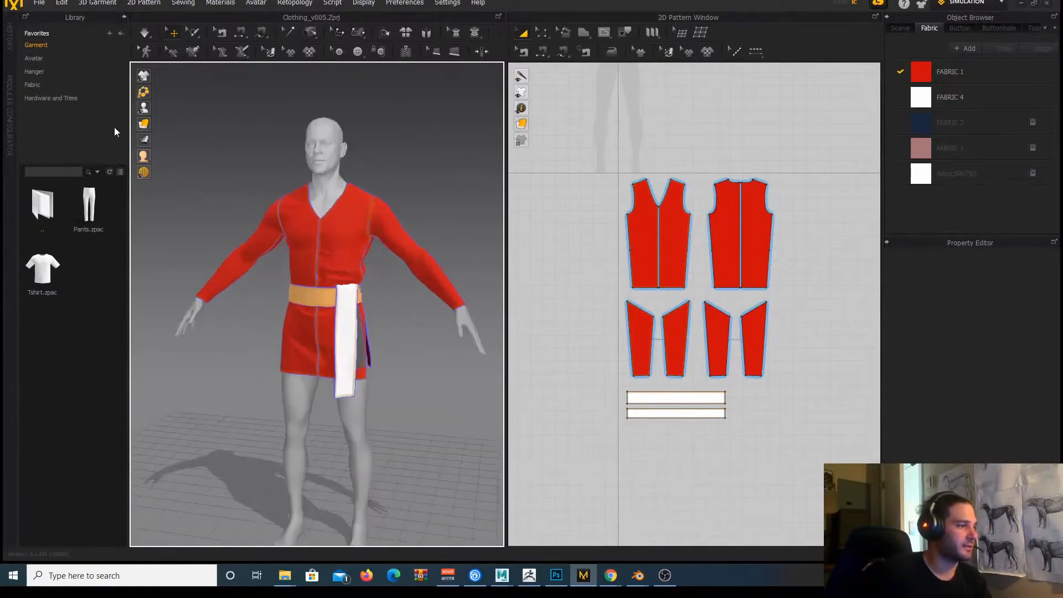
{"action": "left_click", "coordinate": [143, 36]}
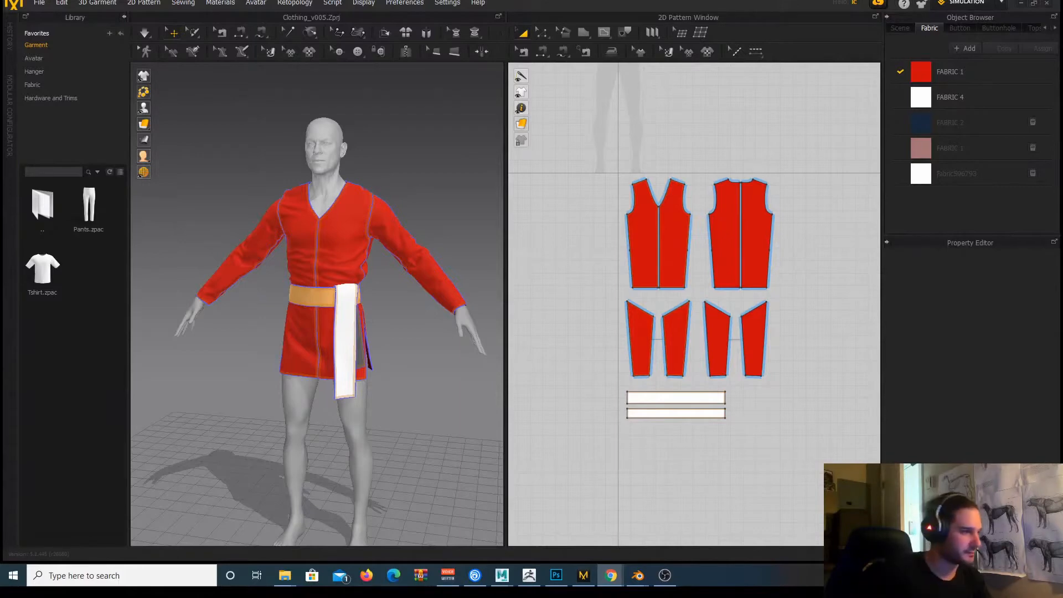
{"action": "right_click_drag", "start_coordinate": [263, 169], "coordinate": [272, 171]}
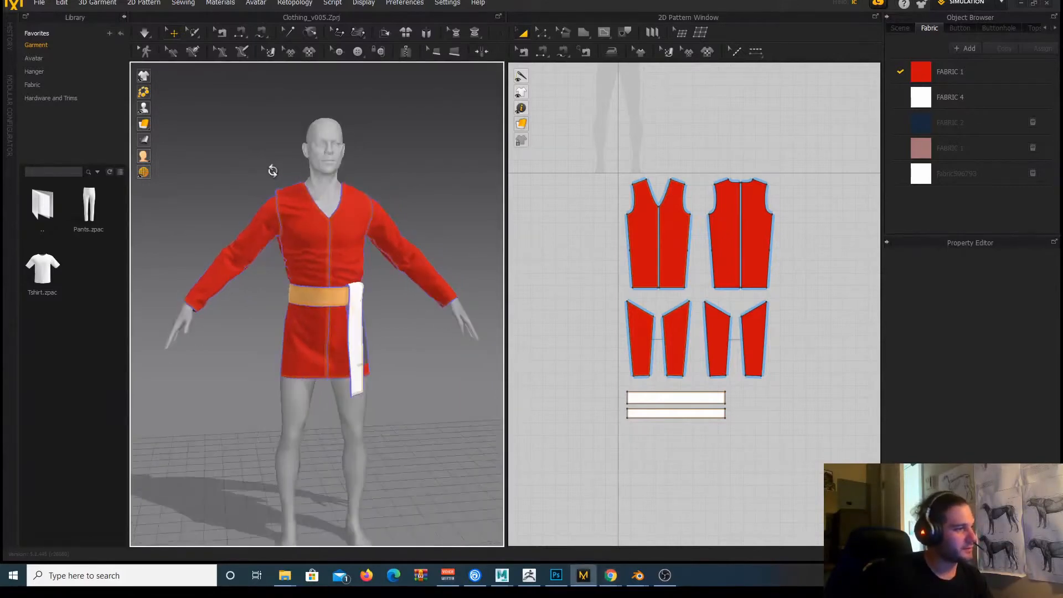
{"action": "right_click_drag", "start_coordinate": [361, 197], "coordinate": [420, 197]}
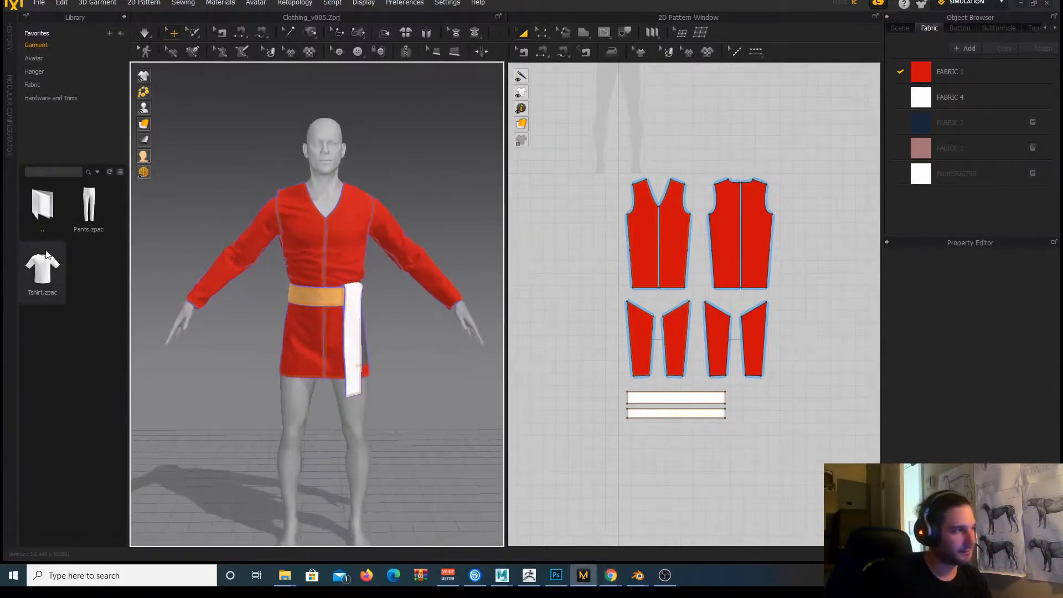
{"action": "key", "text": "space"}
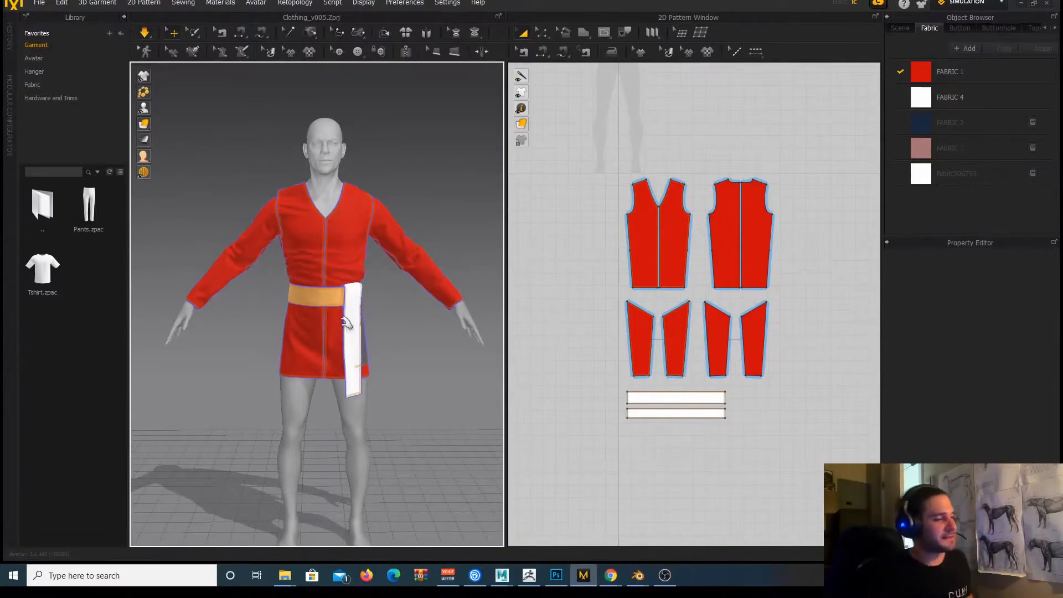
{"action": "left_click", "coordinate": [293, 223]}
{"action": "left_click", "coordinate": [244, 177]}
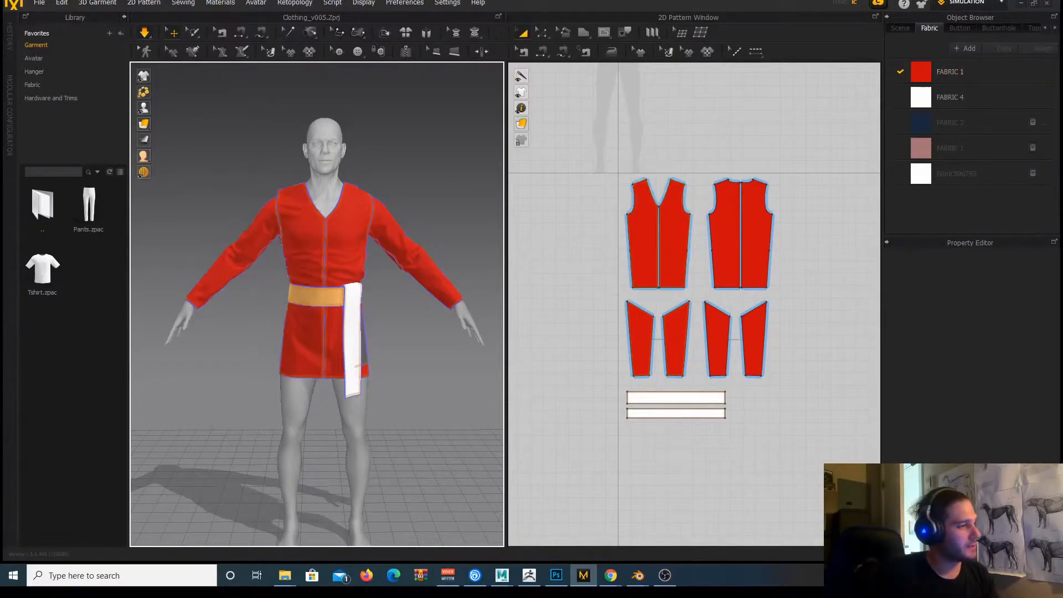
{"action": "scroll", "coordinate": [414, 200], "scroll_direction": "down", "scroll_amount": 3}
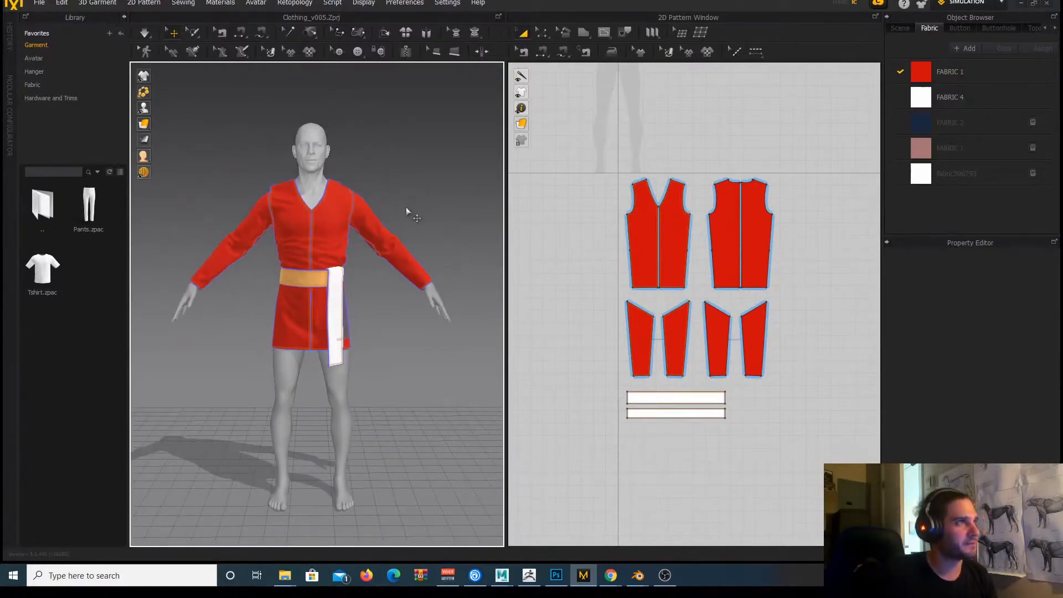
{"action": "left_click", "coordinate": [336, 228]}
{"action": "left_click", "coordinate": [449, 148]}
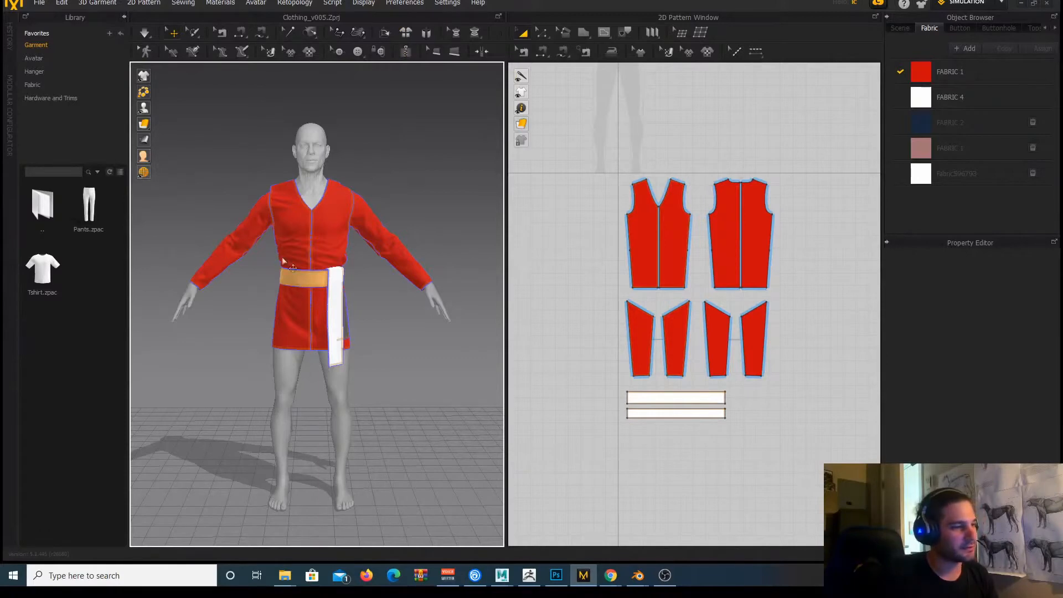
{"action": "left_click", "coordinate": [317, 230]}
Select all the shirt and belt patterns and set up an OBJ export named shirt_HiRes on the Desktop.
{"action": "left_click_drag", "start_coordinate": [579, 135], "coordinate": [791, 481]}
{"action": "left_click", "coordinate": [40, 3]}
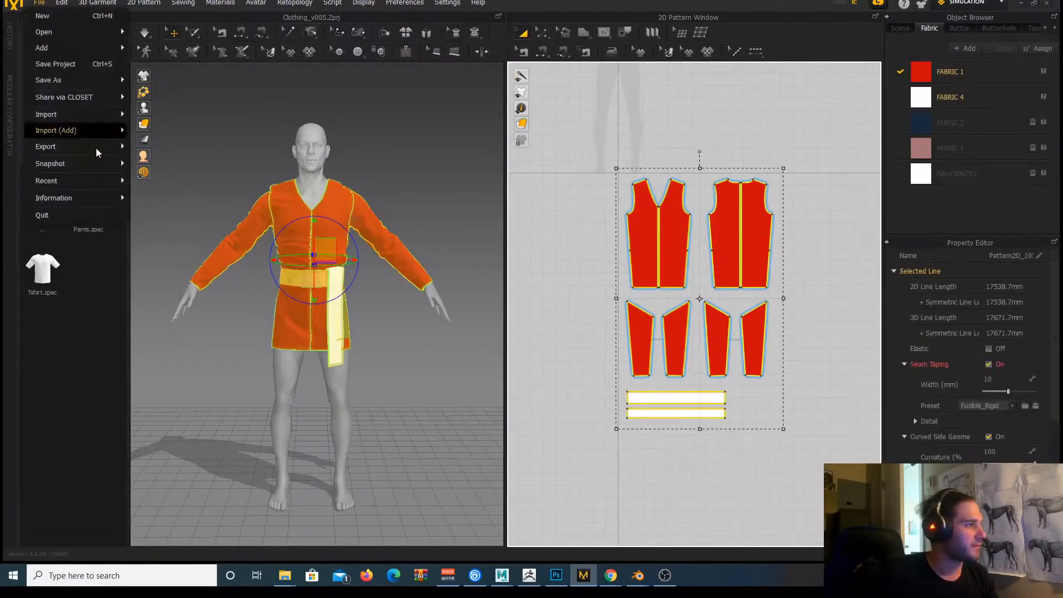
{"action": "mouse_move", "coordinate": [96, 149]}
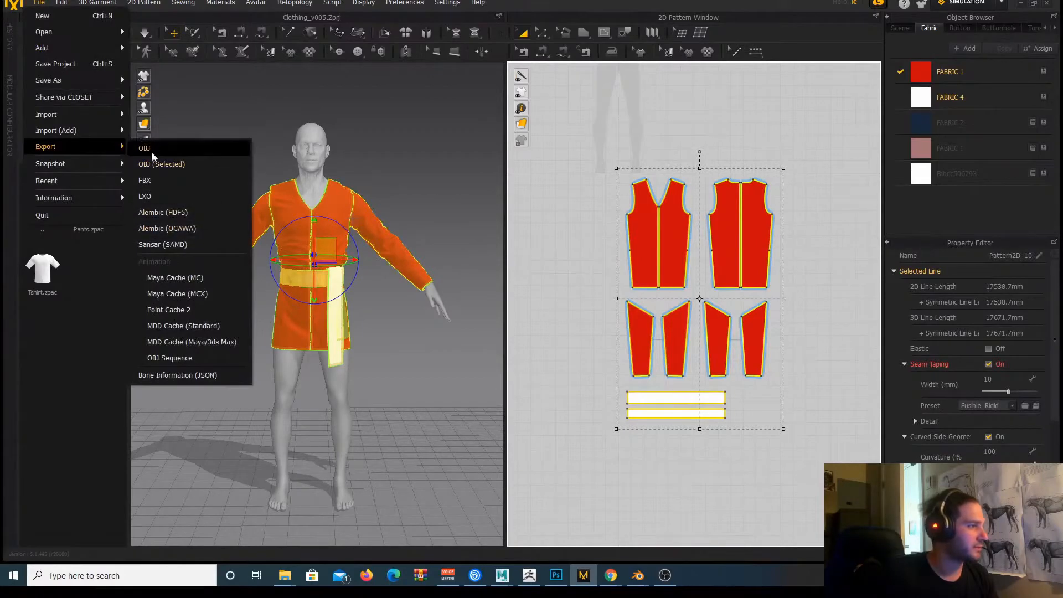
{"action": "left_click", "coordinate": [169, 152]}
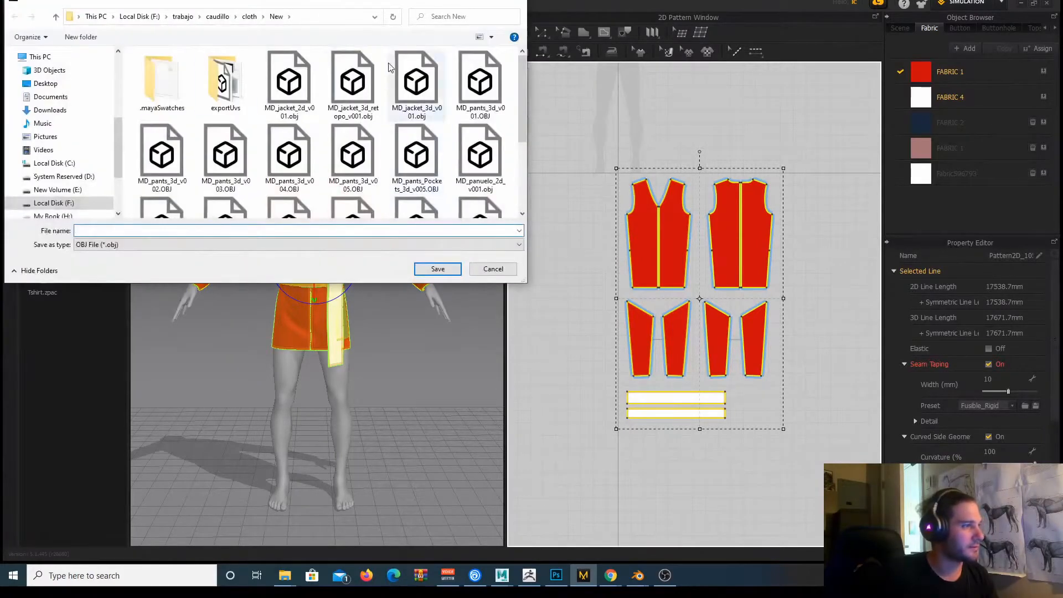
{"action": "left_click", "coordinate": [226, 83]}
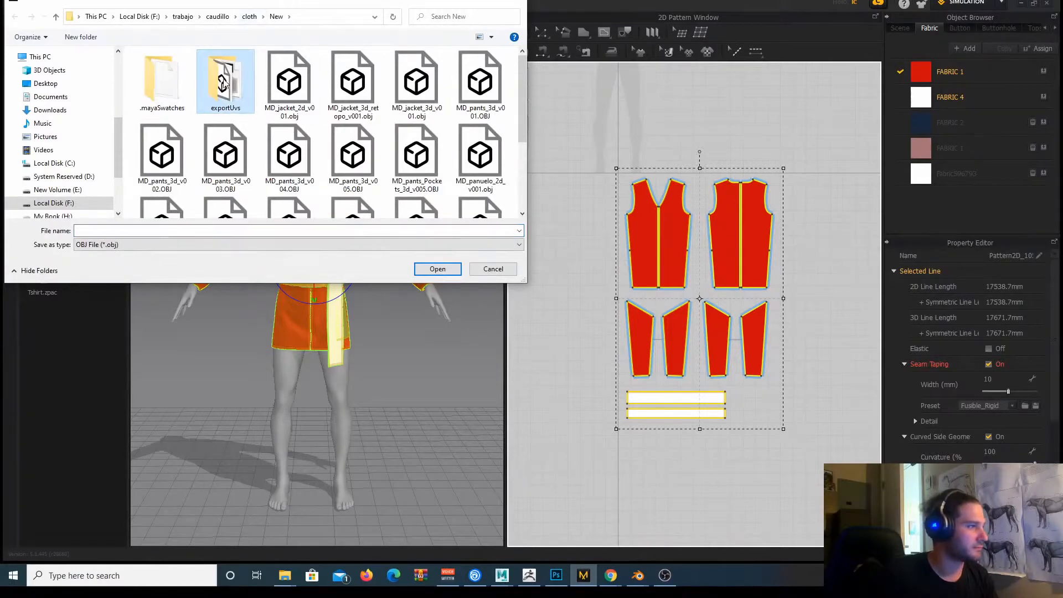
{"action": "double_click", "coordinate": [225, 83]}
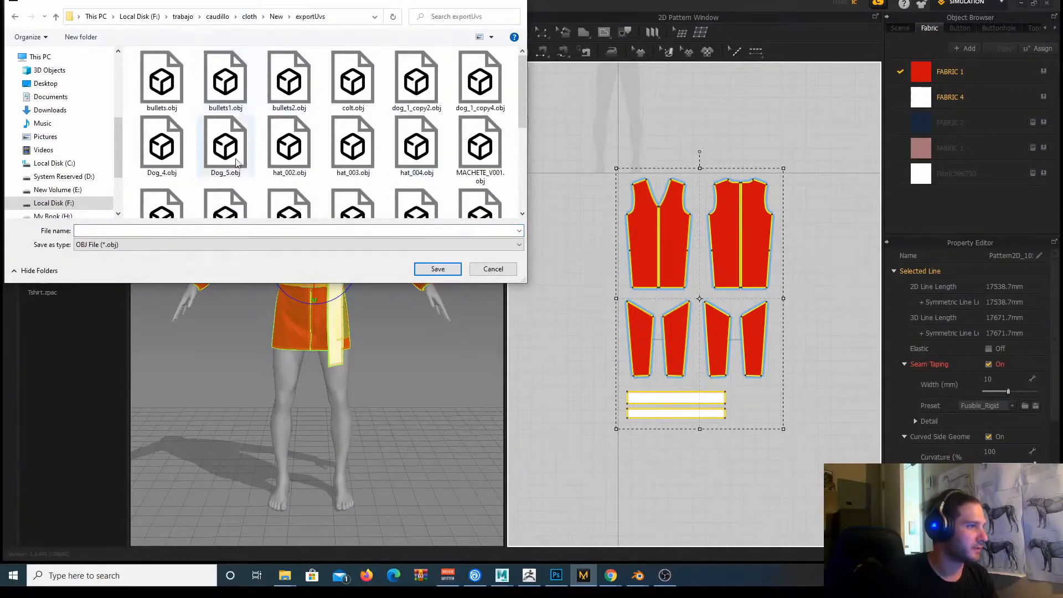
{"action": "left_click", "coordinate": [50, 83]}
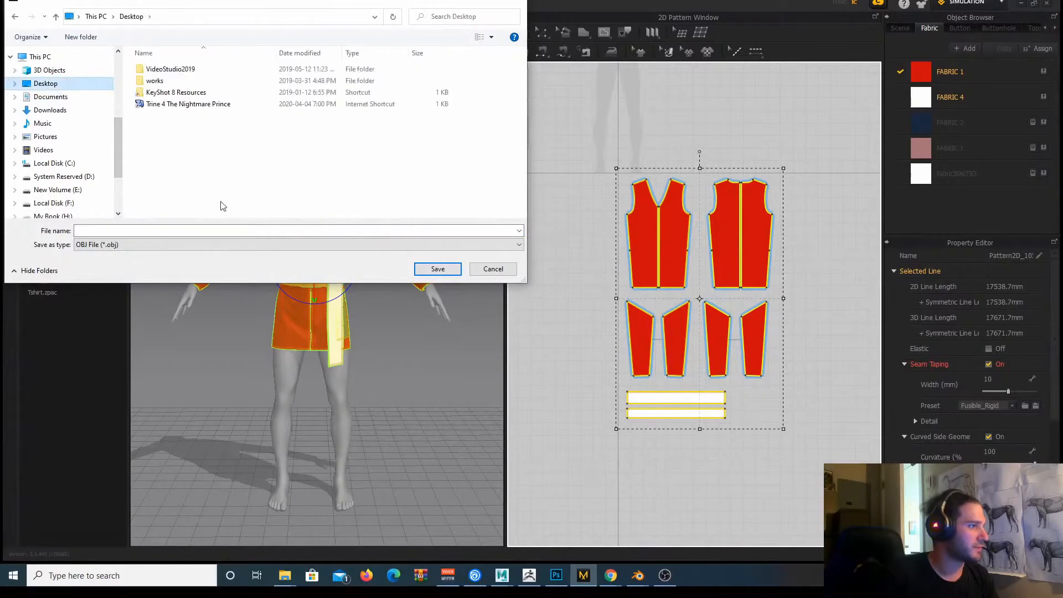
{"action": "left_click", "coordinate": [144, 230]}
{"action": "type", "text": "shirt_HiRes"}
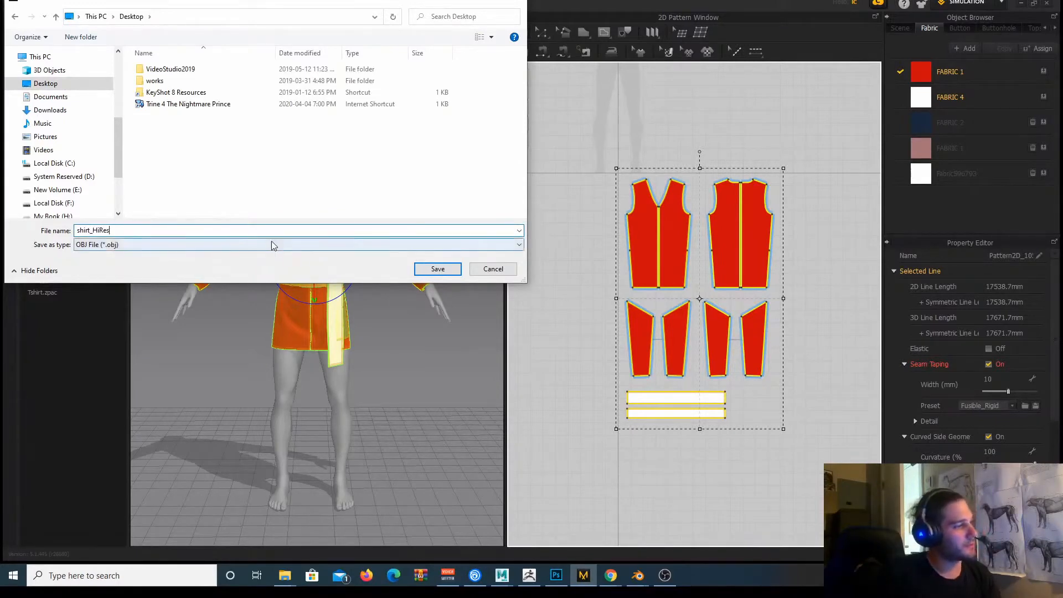
{"action": "left_click", "coordinate": [434, 268]}
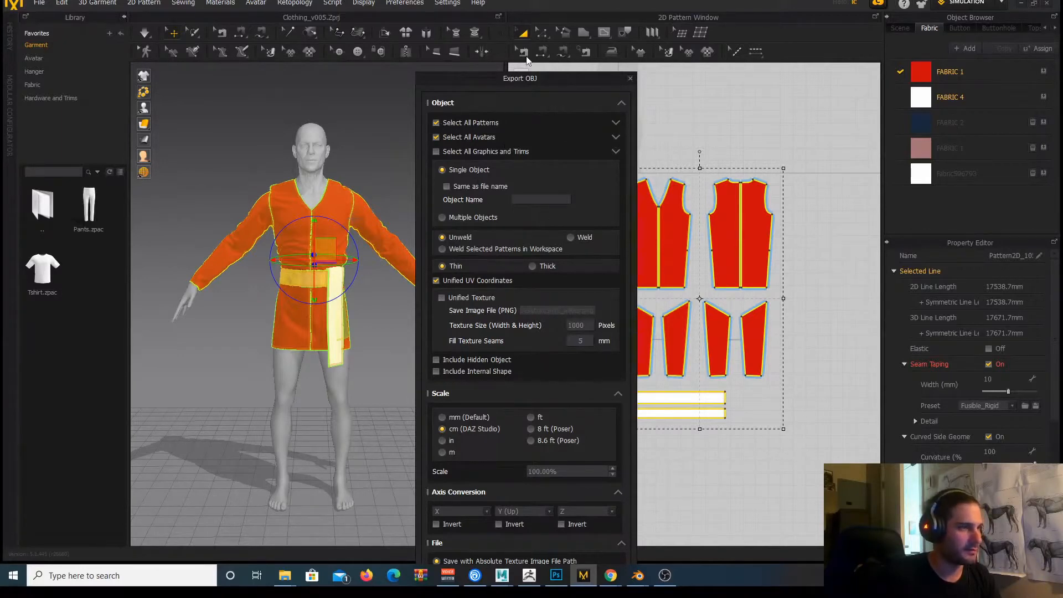
Review the OBJ export options for objects, welding, UVs and scale, cancel the export, and clear the pattern selection.
{"action": "left_click_drag", "start_coordinate": [528, 83], "coordinate": [496, 0]}
{"action": "left_click_drag", "start_coordinate": [571, 0], "coordinate": [560, 9]}
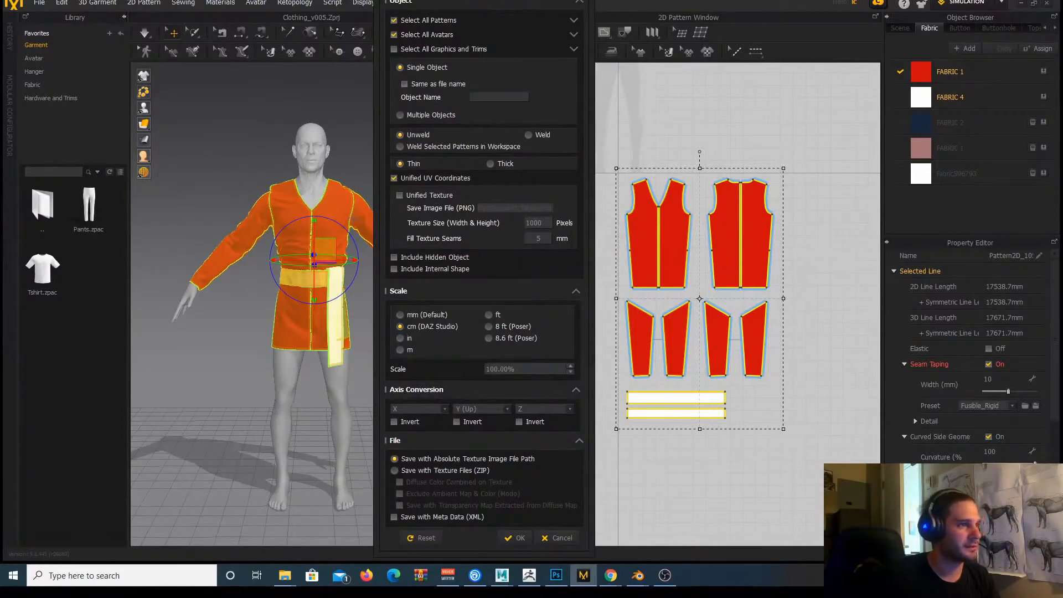
{"action": "left_click", "coordinate": [560, 536]}
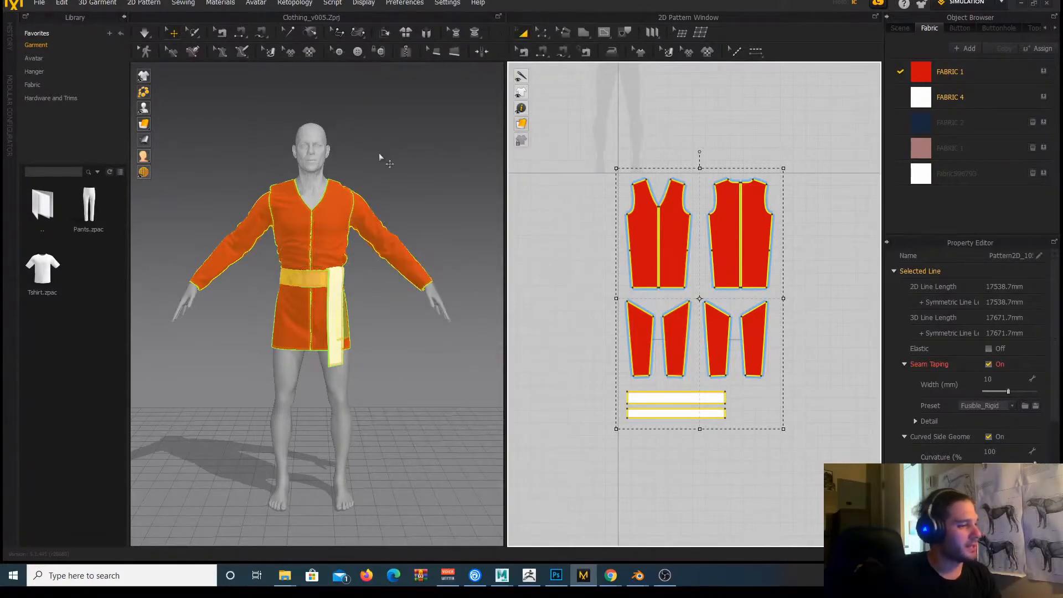
{"action": "left_click", "coordinate": [368, 164]}
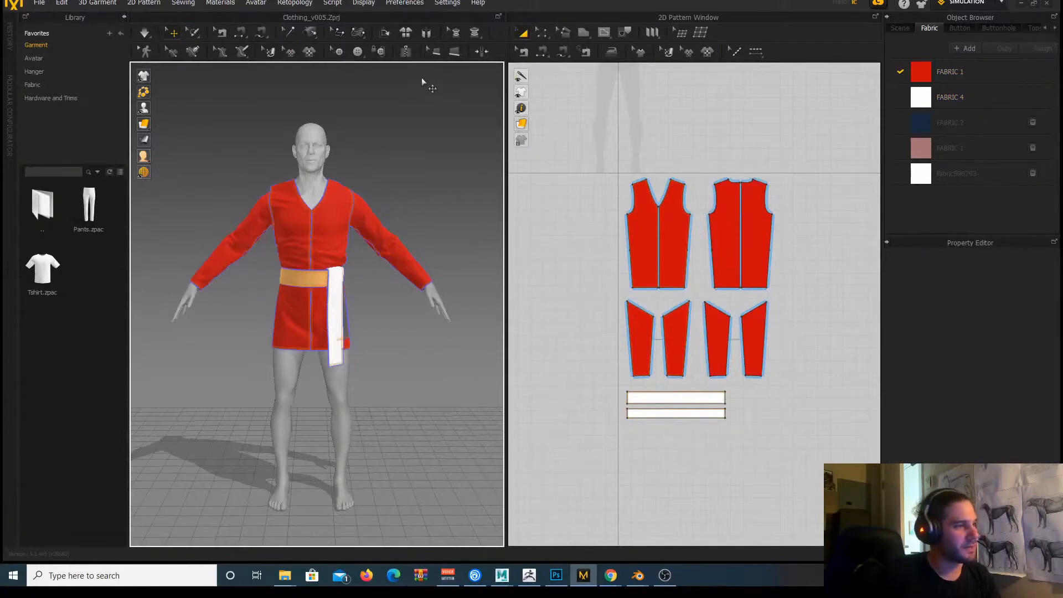
Select all the shirt and belt patterns and reset them to their flat 2D arrangement in the 3D scene.
{"action": "left_click", "coordinate": [327, 206]}
{"action": "left_click", "coordinate": [415, 150]}
{"action": "left_click_drag", "start_coordinate": [598, 149], "coordinate": [825, 449]}
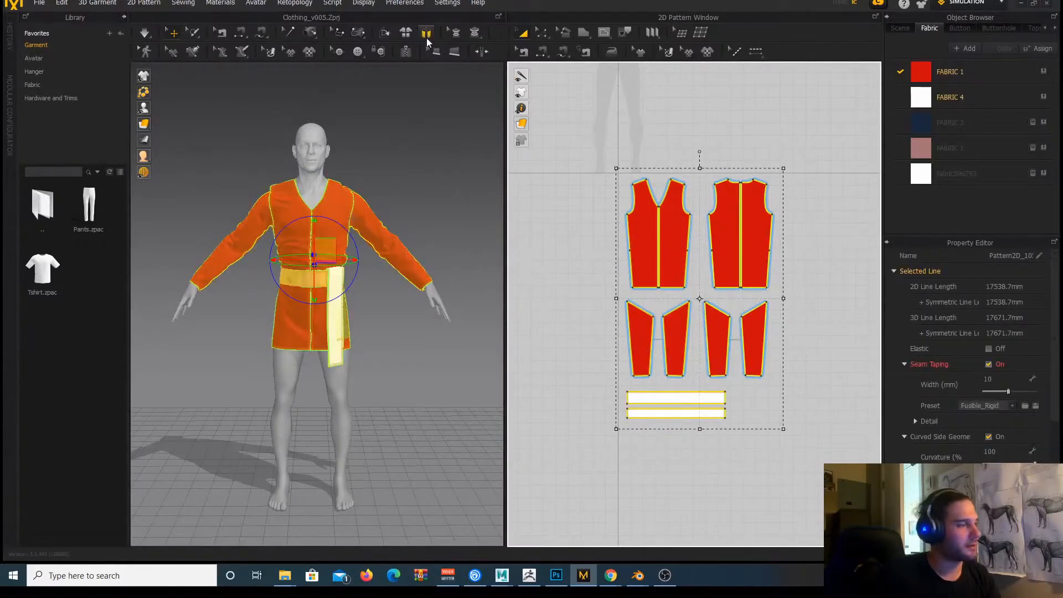
{"action": "left_click", "coordinate": [424, 34]}
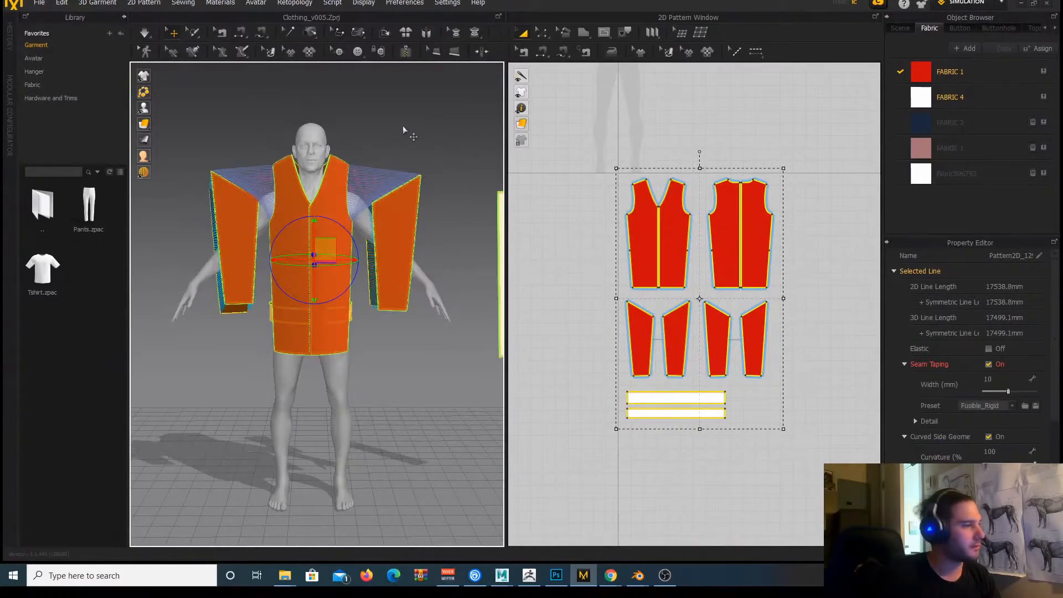
{"action": "left_click", "coordinate": [405, 33]}
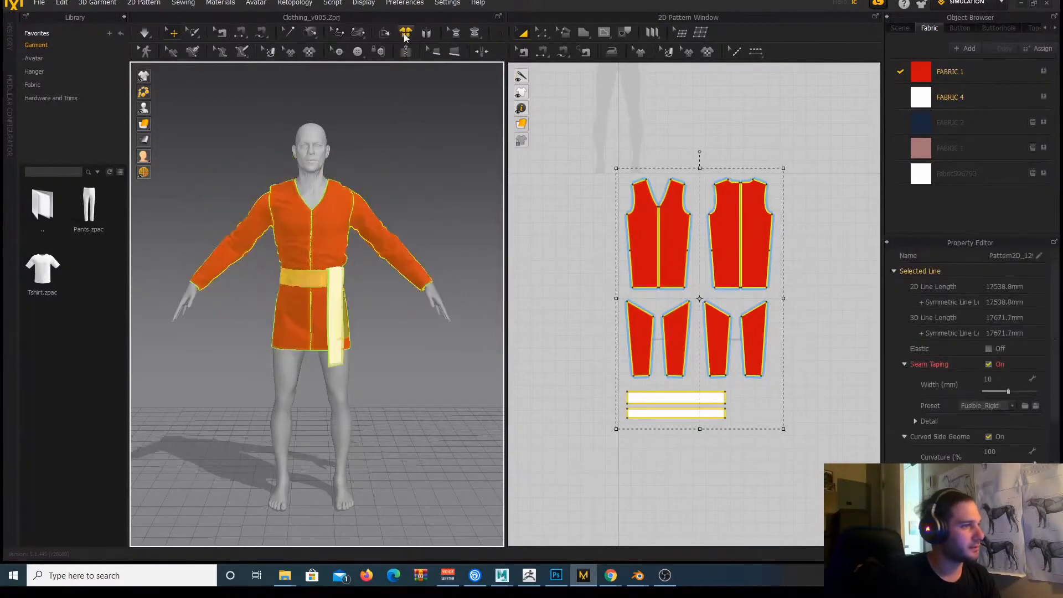
{"action": "left_click", "coordinate": [405, 36]}
Examine the flattened shirt and belt patterns and their sewing connections below the avatar in the 3D scene.
{"action": "scroll", "coordinate": [373, 218], "scroll_direction": "down", "scroll_amount": 3}
{"action": "scroll", "coordinate": [374, 218], "scroll_direction": "up", "scroll_amount": 4}
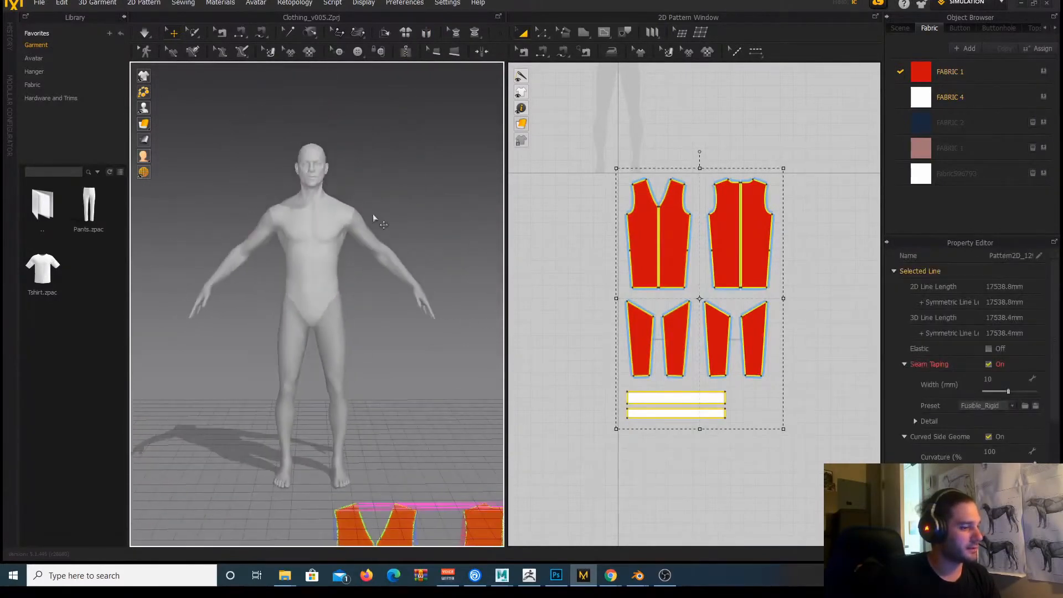
{"action": "scroll", "coordinate": [373, 214], "scroll_direction": "up", "scroll_amount": 4}
{"action": "middle_click_drag", "start_coordinate": [431, 313], "coordinate": [358, 190]}
{"action": "scroll", "coordinate": [355, 309], "scroll_direction": "up", "scroll_amount": 2}
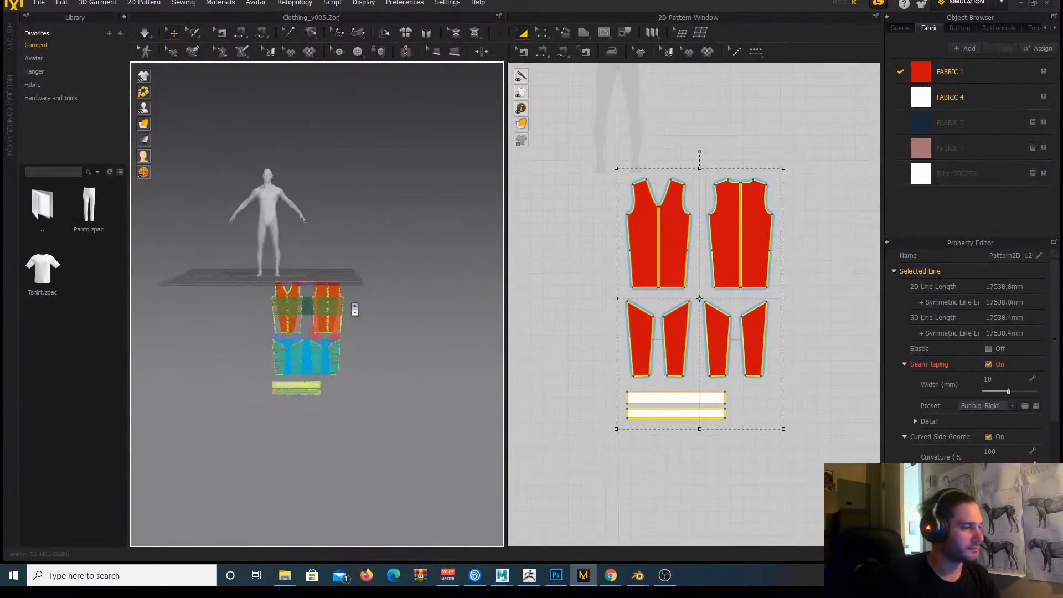
{"action": "scroll", "coordinate": [354, 309], "scroll_direction": "down", "scroll_amount": 4}
{"action": "middle_click_drag", "start_coordinate": [408, 306], "coordinate": [430, 203]}
{"action": "scroll", "coordinate": [235, 221], "scroll_direction": "up", "scroll_amount": 2}
{"action": "scroll", "coordinate": [240, 223], "scroll_direction": "down", "scroll_amount": 6}
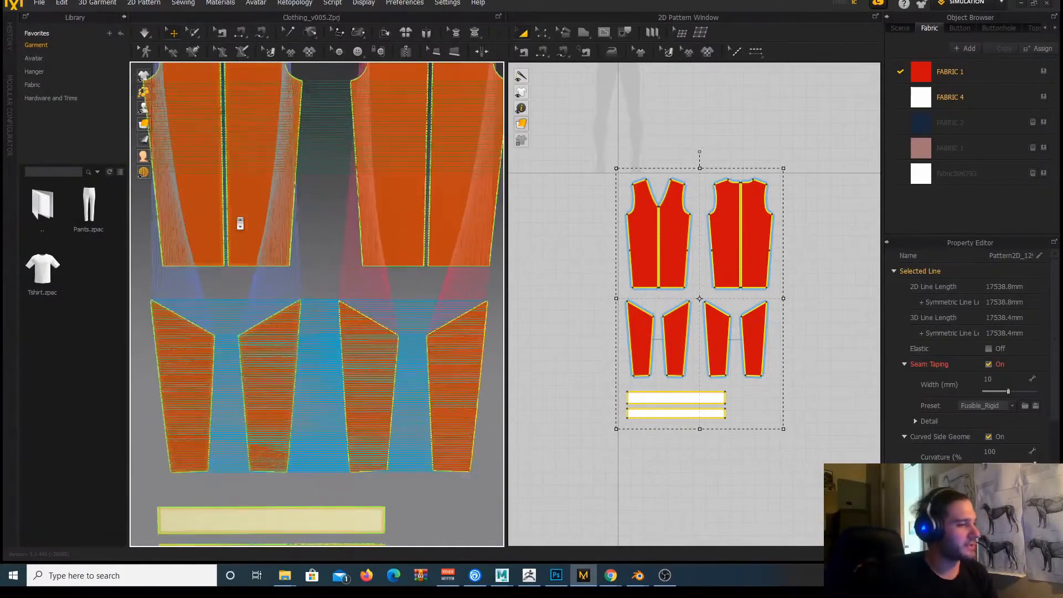
{"action": "scroll", "coordinate": [275, 246], "scroll_direction": "down", "scroll_amount": 3}
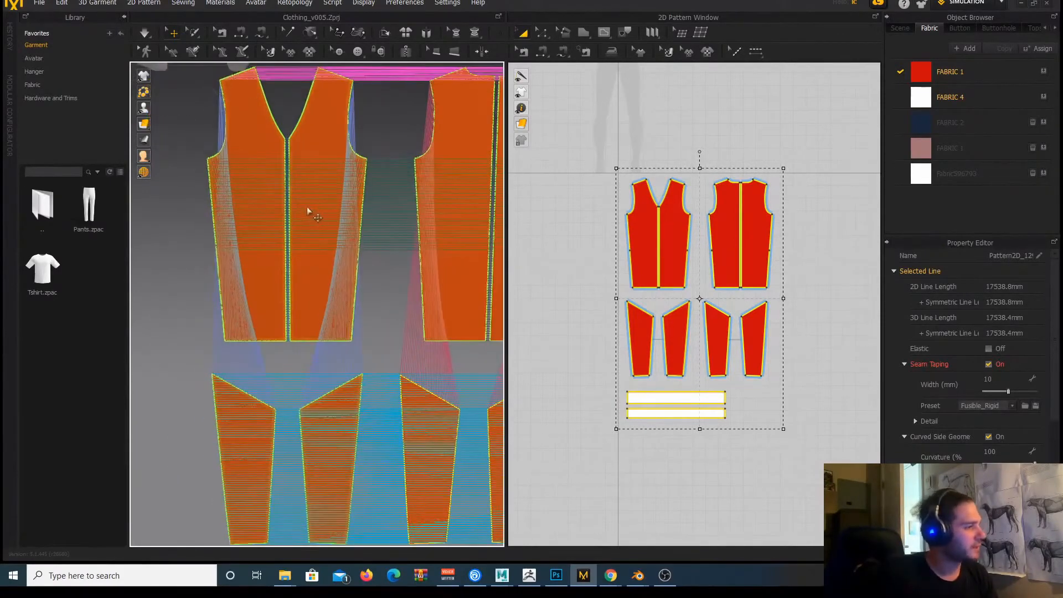
{"action": "scroll", "coordinate": [268, 241], "scroll_direction": "down", "scroll_amount": 2}
{"action": "scroll", "coordinate": [268, 241], "scroll_direction": "up", "scroll_amount": 5}
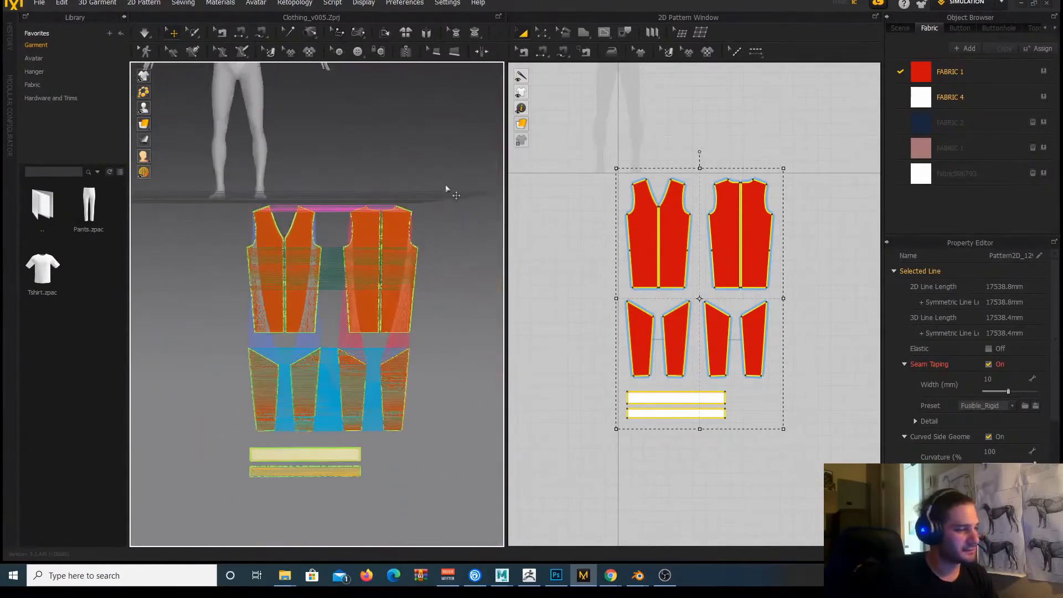
{"action": "left_click", "coordinate": [325, 436]}
{"action": "left_click", "coordinate": [371, 297]}
{"action": "scroll", "coordinate": [374, 297], "scroll_direction": "up", "scroll_amount": 2}
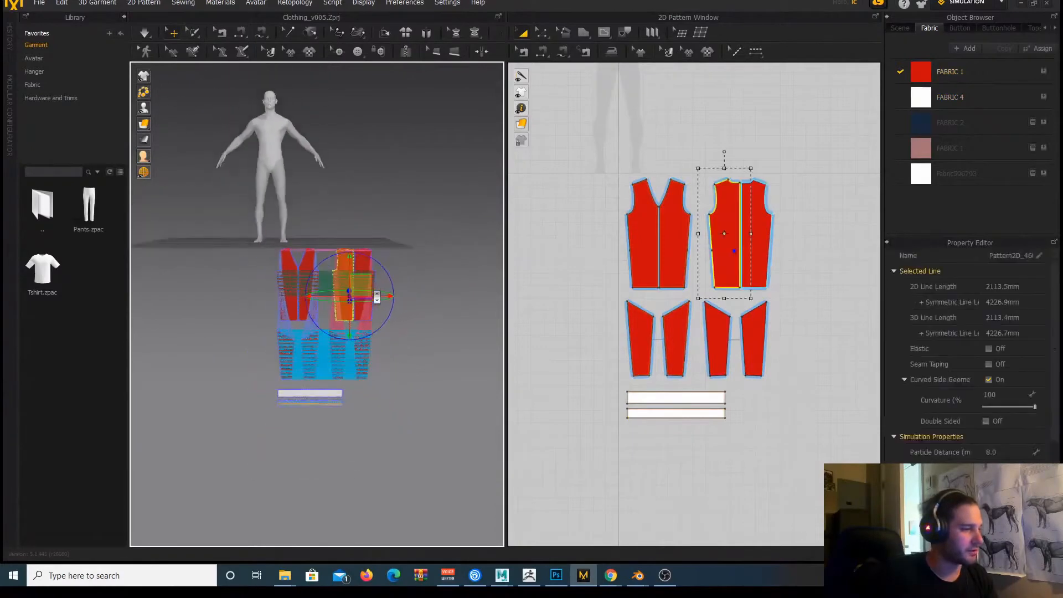
{"action": "scroll", "coordinate": [374, 296], "scroll_direction": "down", "scroll_amount": 5}
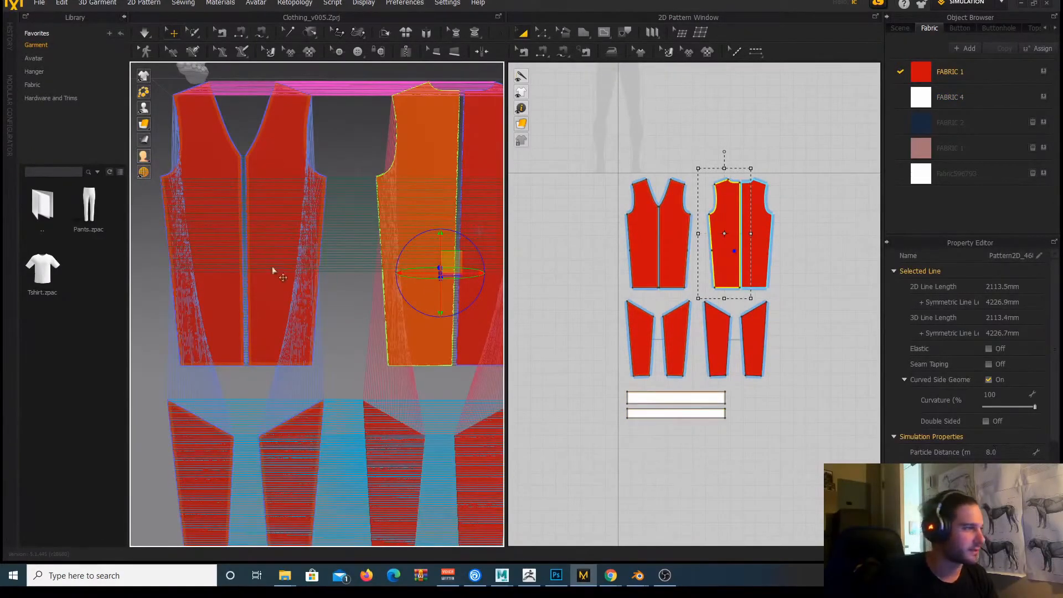
Hide the sewing lines between the flattened garment patterns in the 3D scene and clear the selection.
{"action": "mouse_move", "coordinate": [157, 133]}
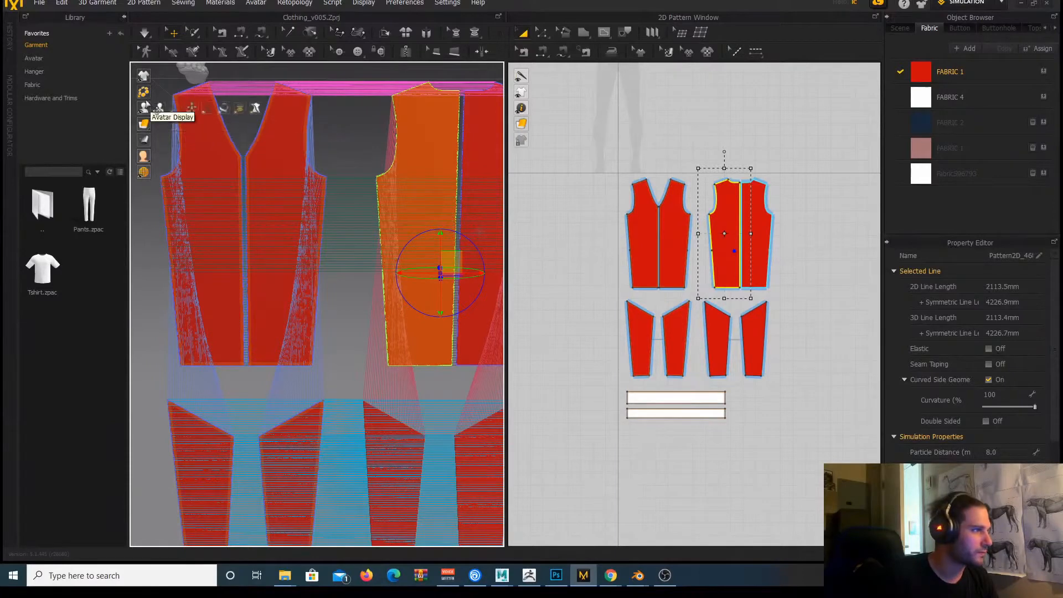
{"action": "mouse_move", "coordinate": [143, 76]}
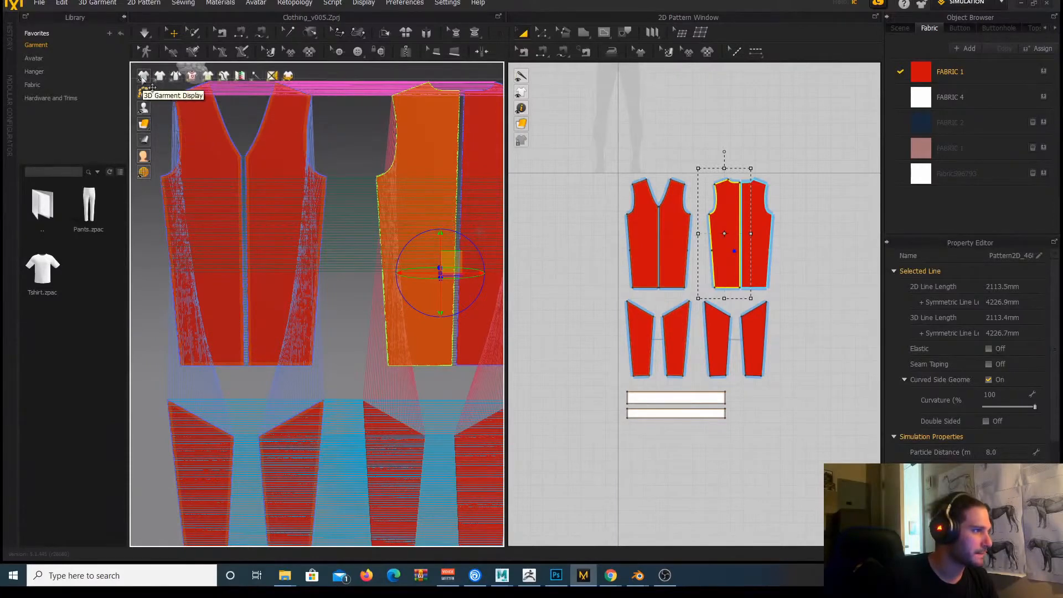
{"action": "left_click", "coordinate": [238, 77]}
{"action": "scroll", "coordinate": [345, 363], "scroll_direction": "down", "scroll_amount": 5}
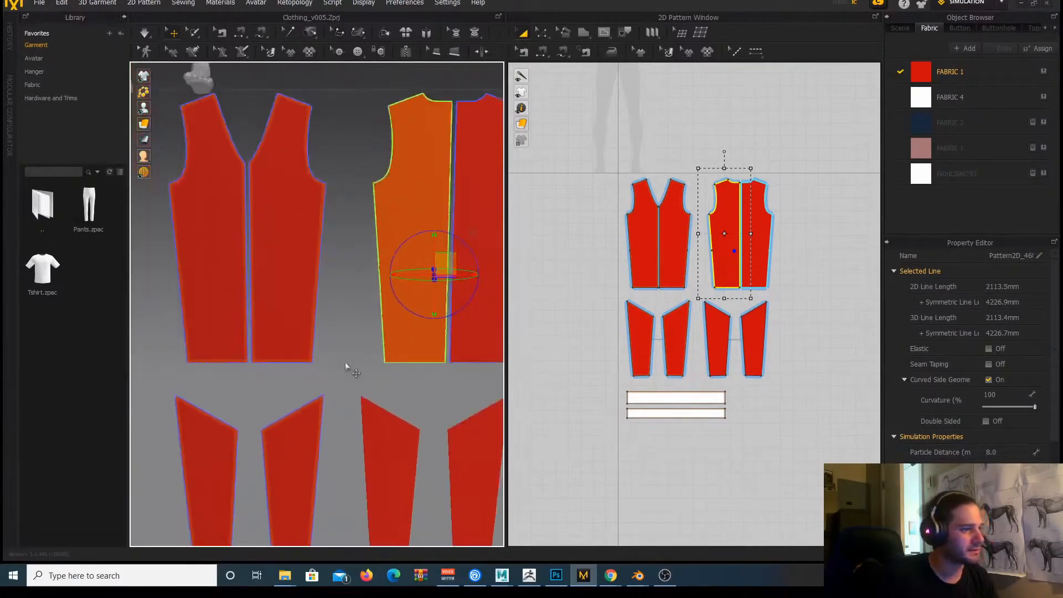
{"action": "left_click", "coordinate": [500, 262]}
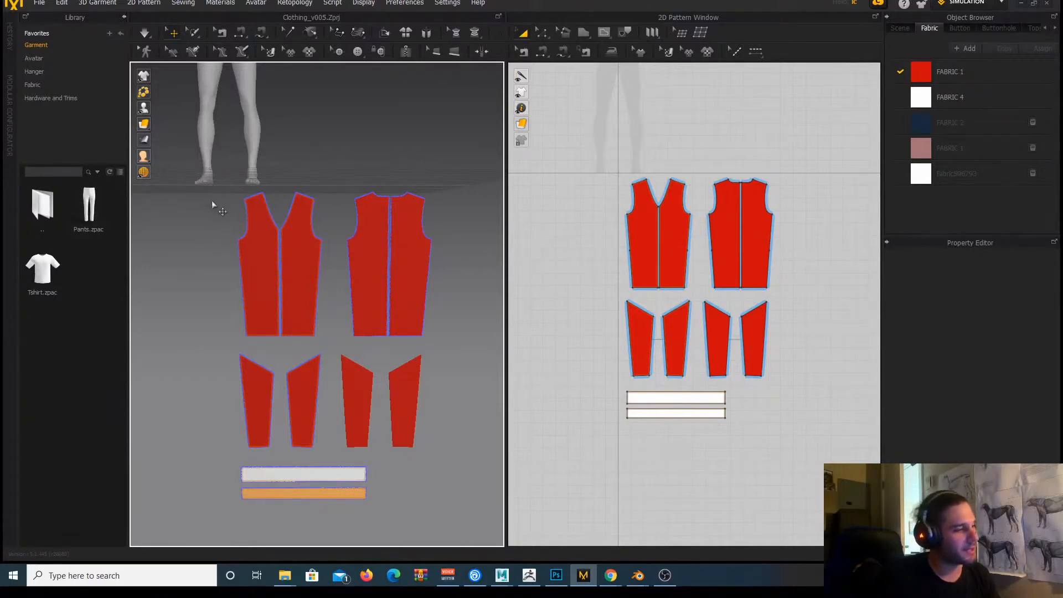
Select all the flattened shirt and belt patterns and start exporting the scene as OBJ to the Desktop.
{"action": "left_click_drag", "start_coordinate": [581, 163], "coordinate": [859, 423]}
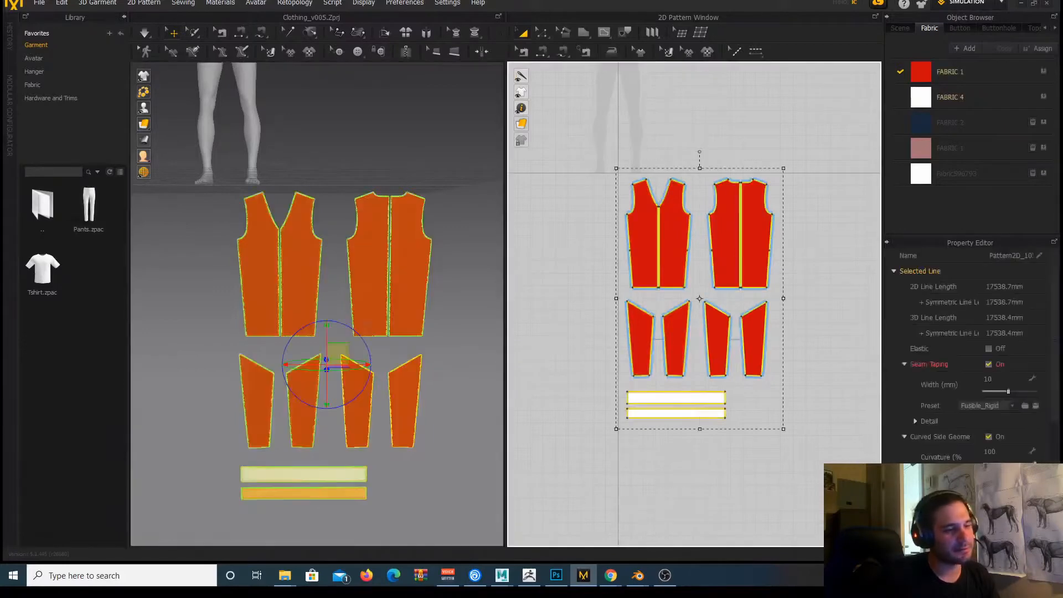
{"action": "left_click", "coordinate": [41, 2]}
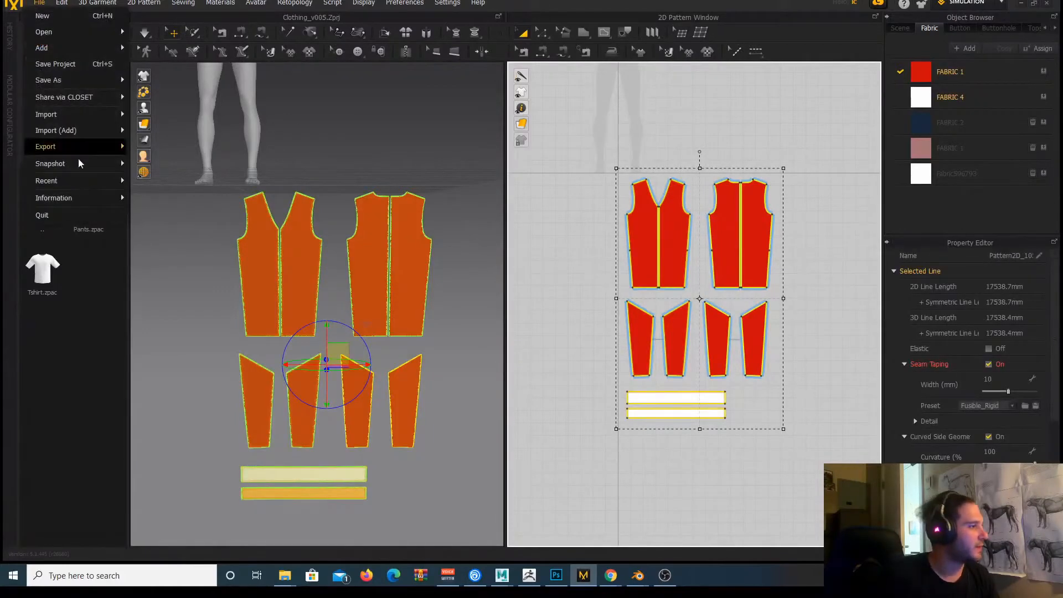
{"action": "mouse_move", "coordinate": [79, 147]}
{"action": "left_click", "coordinate": [149, 148]}
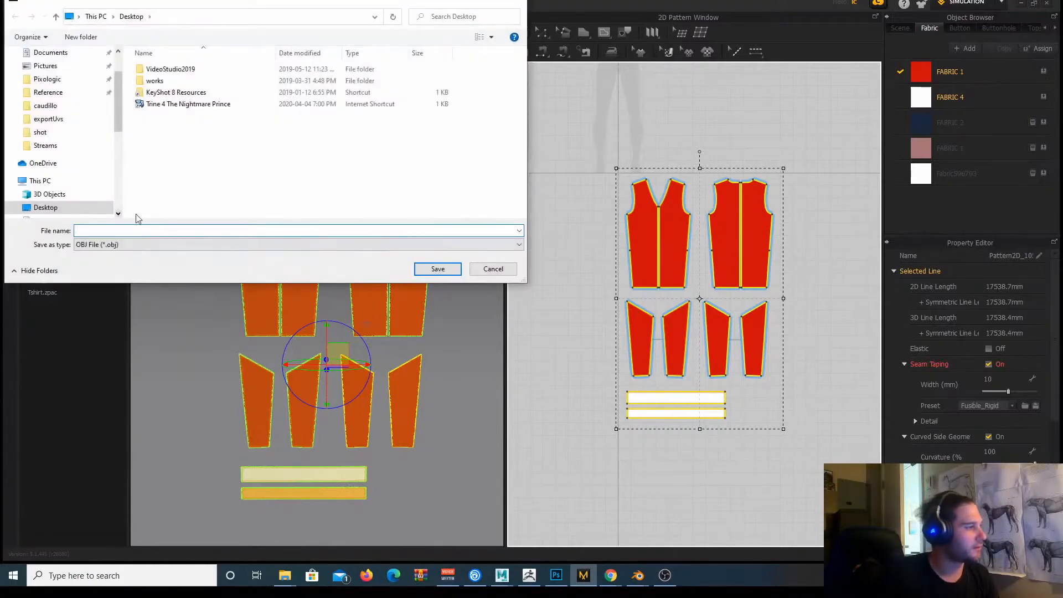
Enter a 2d_HiRes file name for the OBJ, review the export options, and cancel the export.
{"action": "type", "text": "erwr"}
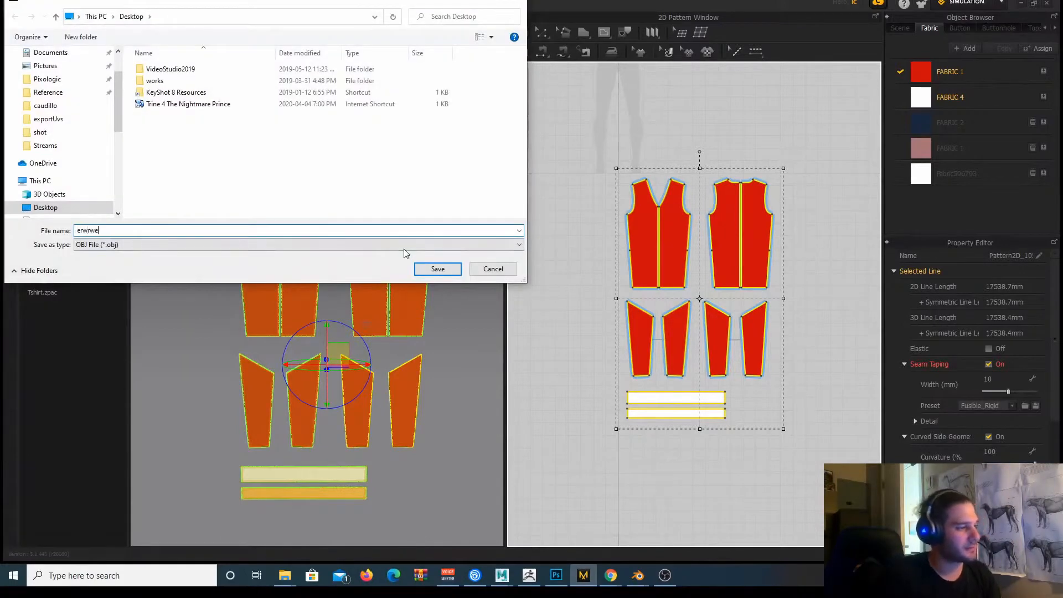
{"action": "type", "text": "we"}
{"action": "key", "text": "Tab"}
{"action": "key", "text": "BackSpace"}
{"action": "key", "text": "BackSpace"}
{"action": "key", "text": "BackSpace"}
{"action": "key", "text": "BackSpace"}
{"action": "key", "text": "BackSpace"}
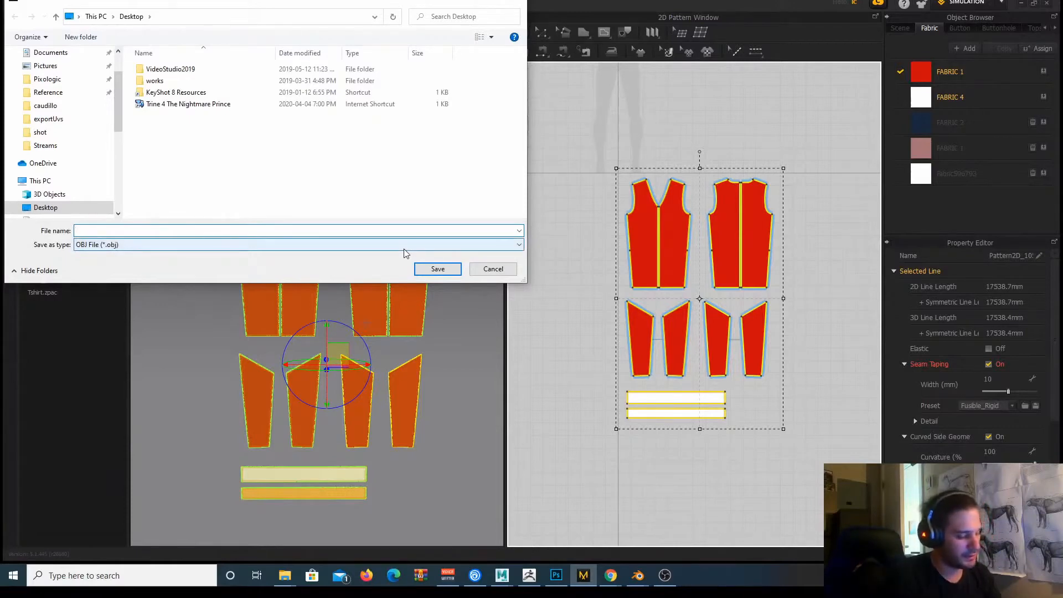
{"action": "type", "text": "2s"}
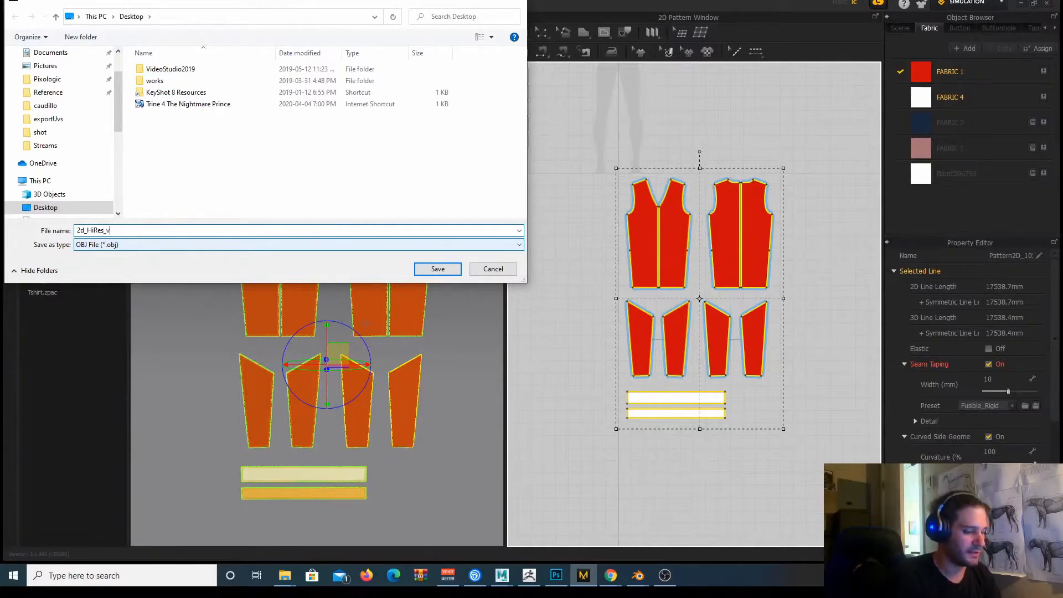
{"action": "left_click", "coordinate": [435, 270]}
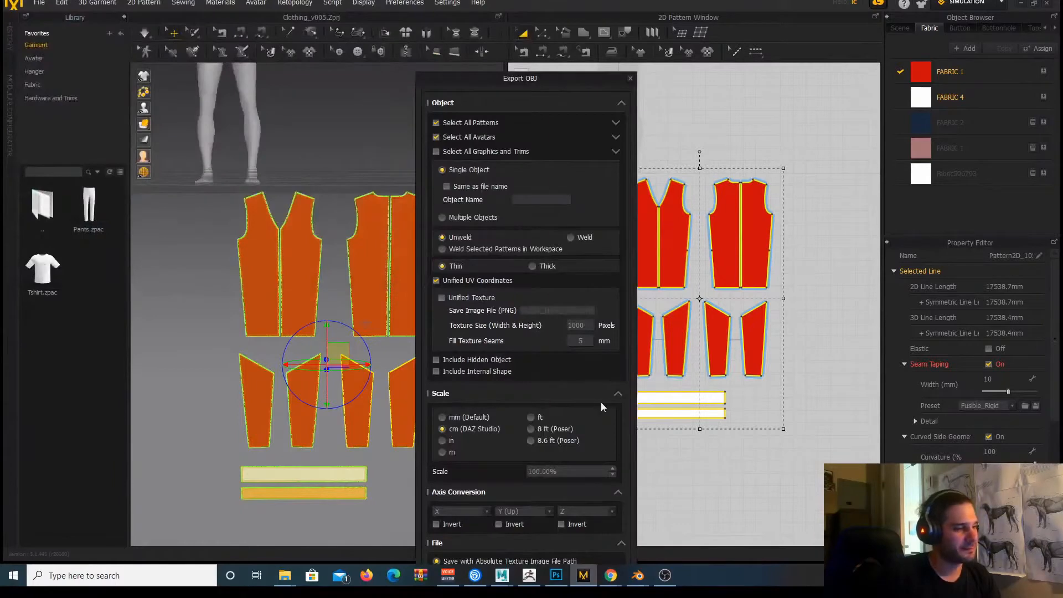
{"action": "left_click_drag", "start_coordinate": [543, 79], "coordinate": [458, 0]}
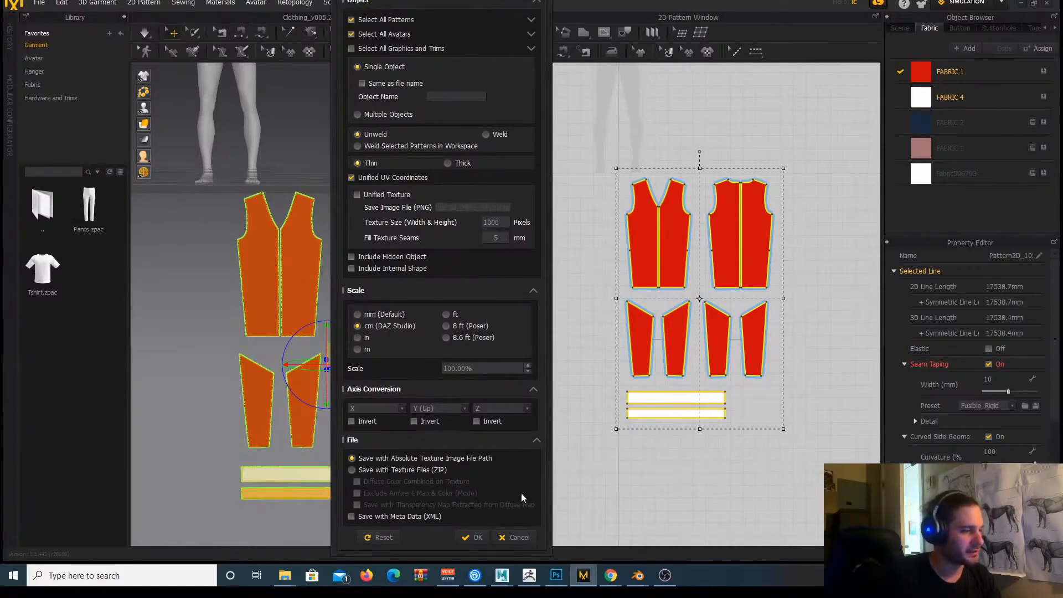
{"action": "left_click", "coordinate": [519, 537]}
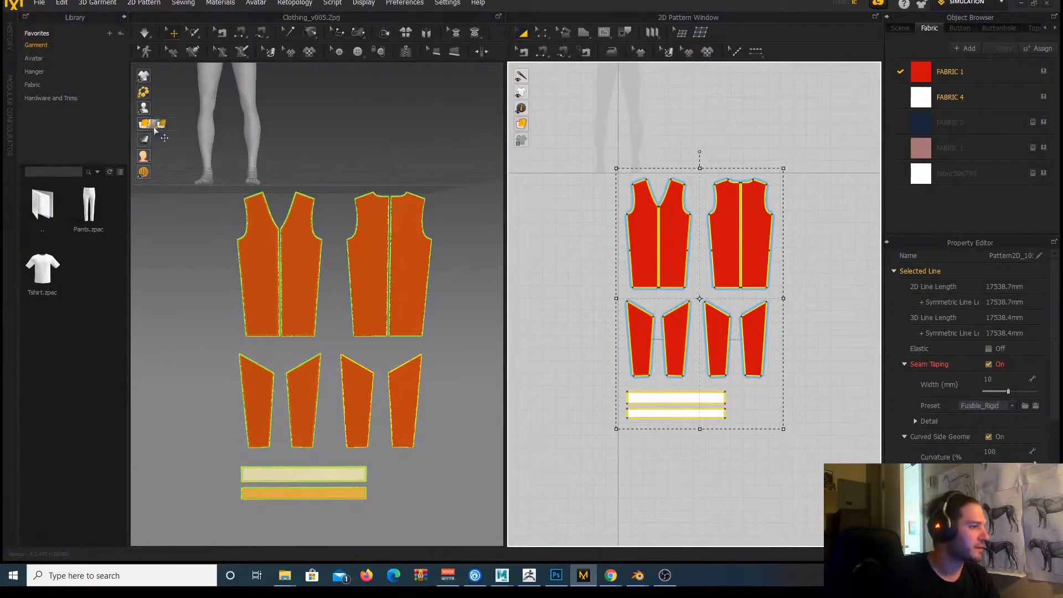
Switch the garment display to the mesh view and examine the triangle density of the flattened patterns in the 3D scene.
{"action": "left_click", "coordinate": [149, 124]}
{"action": "left_click", "coordinate": [159, 124]}
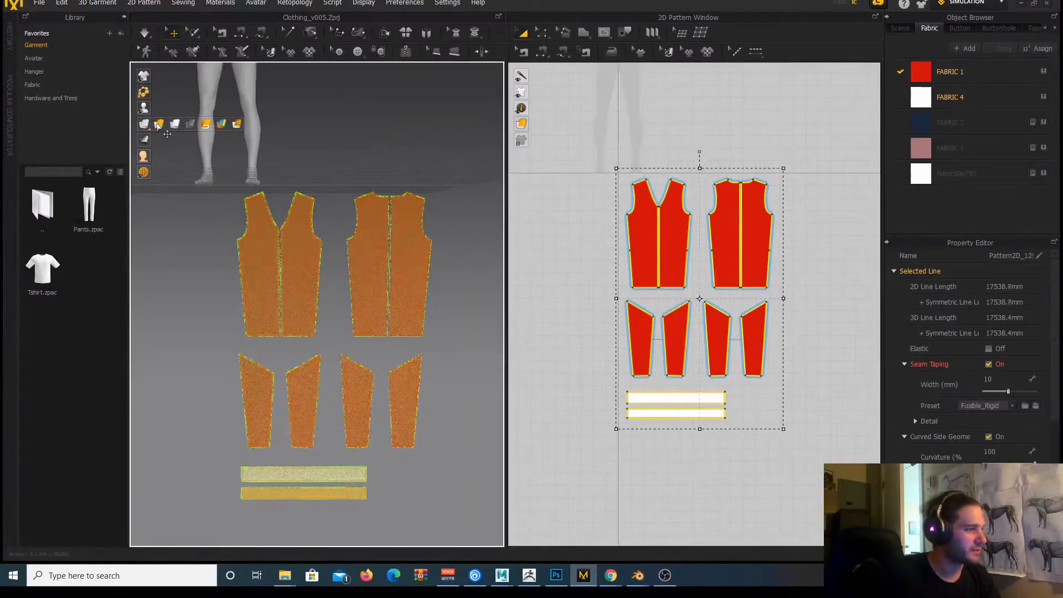
{"action": "scroll", "coordinate": [344, 308], "scroll_direction": "up", "scroll_amount": 5}
{"action": "scroll", "coordinate": [344, 307], "scroll_direction": "up", "scroll_amount": 6}
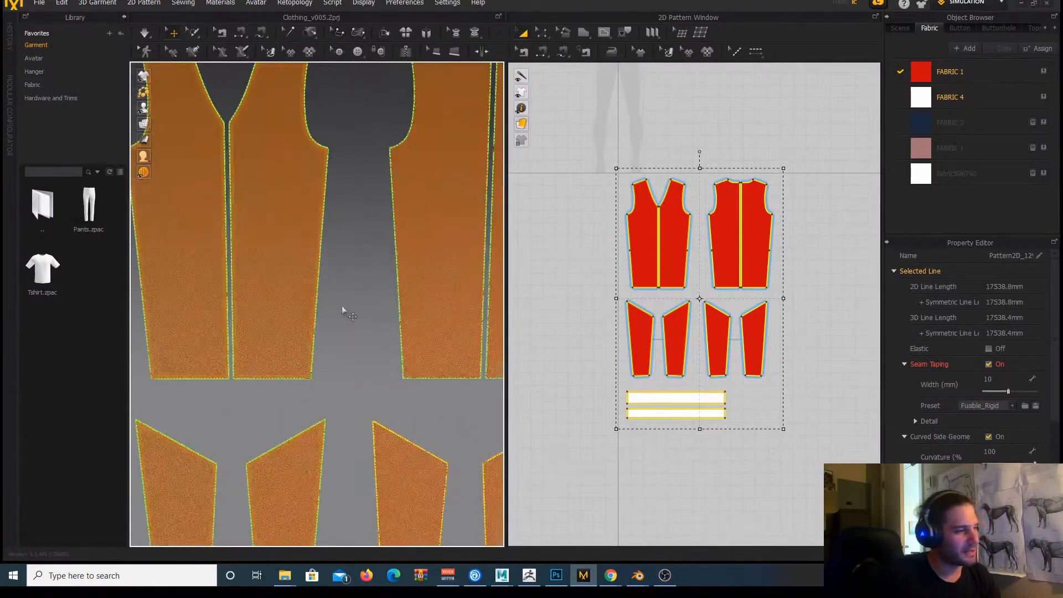
{"action": "scroll", "coordinate": [304, 289], "scroll_direction": "down", "scroll_amount": 6}
{"action": "scroll", "coordinate": [299, 303], "scroll_direction": "down", "scroll_amount": 2}
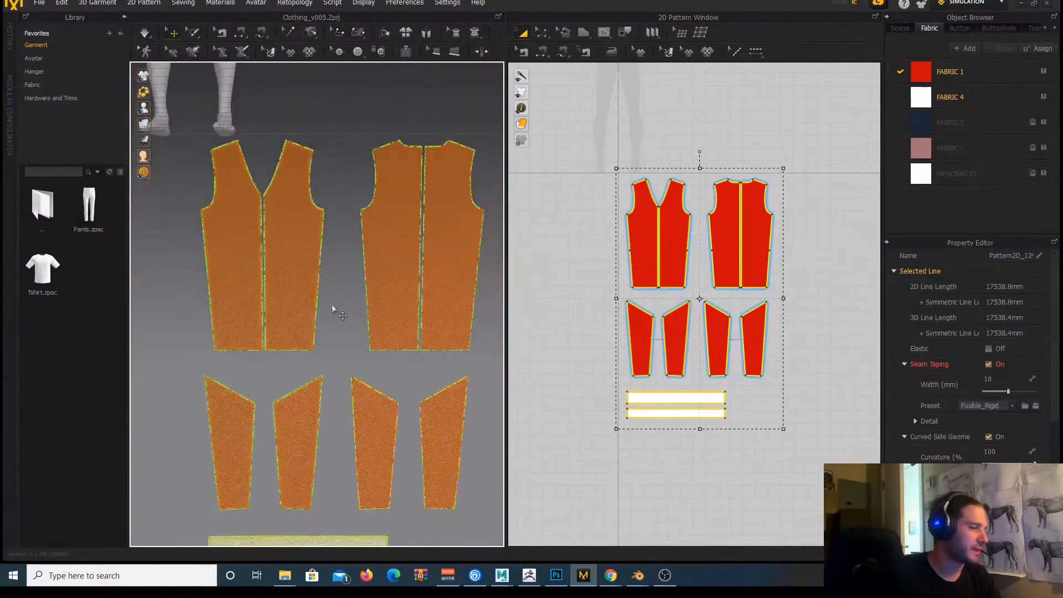
{"action": "middle_click_drag", "start_coordinate": [328, 305], "coordinate": [343, 253]}
{"action": "scroll", "coordinate": [344, 271], "scroll_direction": "up", "scroll_amount": 2}
{"action": "scroll", "coordinate": [344, 271], "scroll_direction": "down", "scroll_amount": 3}
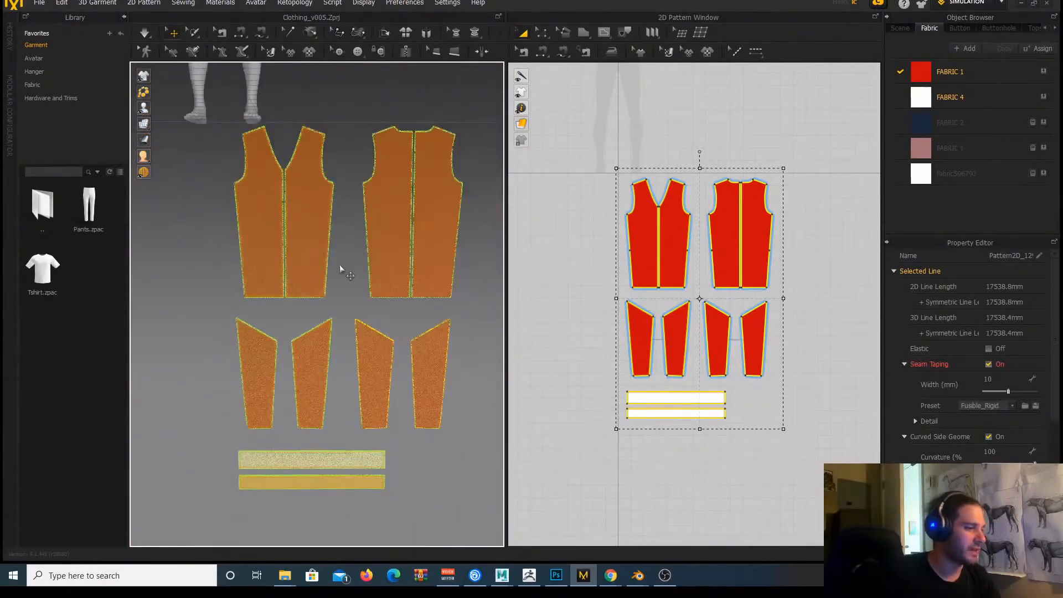
{"action": "scroll", "coordinate": [340, 265], "scroll_direction": "up", "scroll_amount": 1}
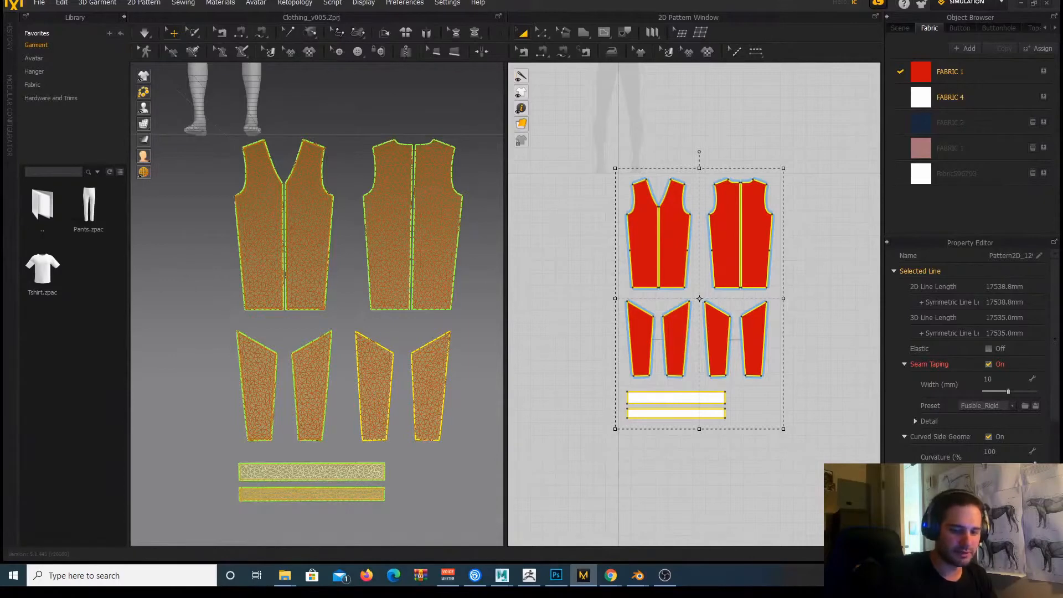
Increase the particle distance of the selected patterns for a low-resolution mesh, check the coarser triangles, and clear the selection.
{"action": "key", "text": "Return"}
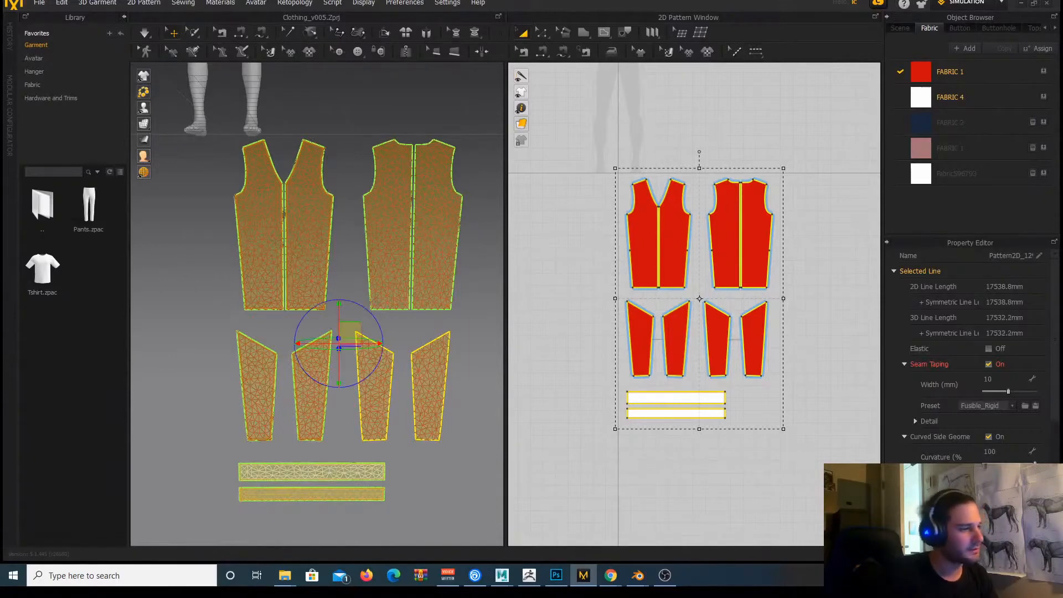
{"action": "scroll", "coordinate": [285, 437], "scroll_direction": "down", "scroll_amount": 2}
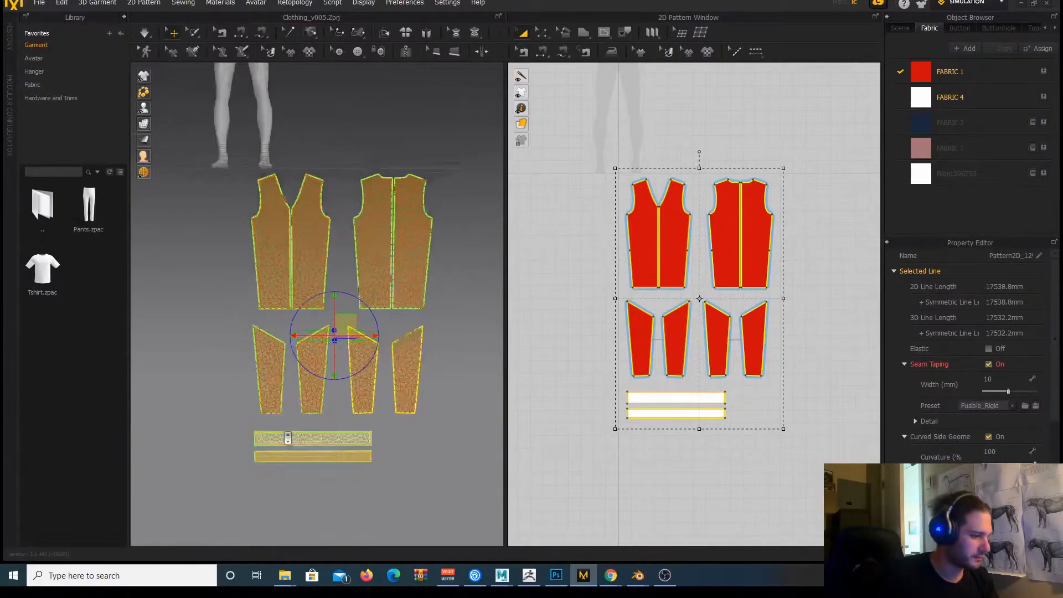
{"action": "scroll", "coordinate": [285, 437], "scroll_direction": "up", "scroll_amount": 4}
{"action": "scroll", "coordinate": [282, 387], "scroll_direction": "down", "scroll_amount": 2}
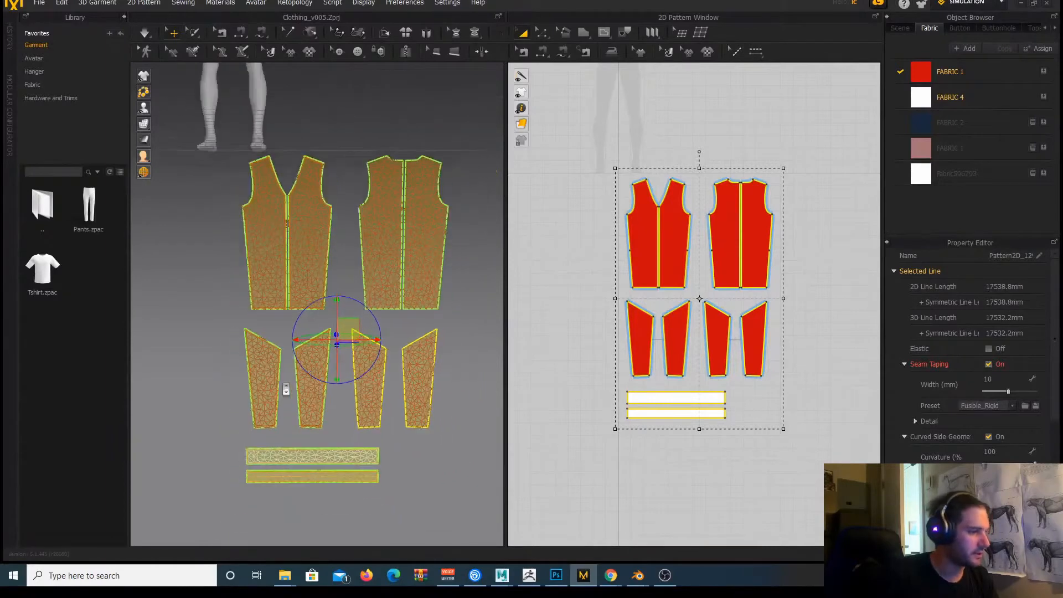
{"action": "right_click", "coordinate": [417, 220]}
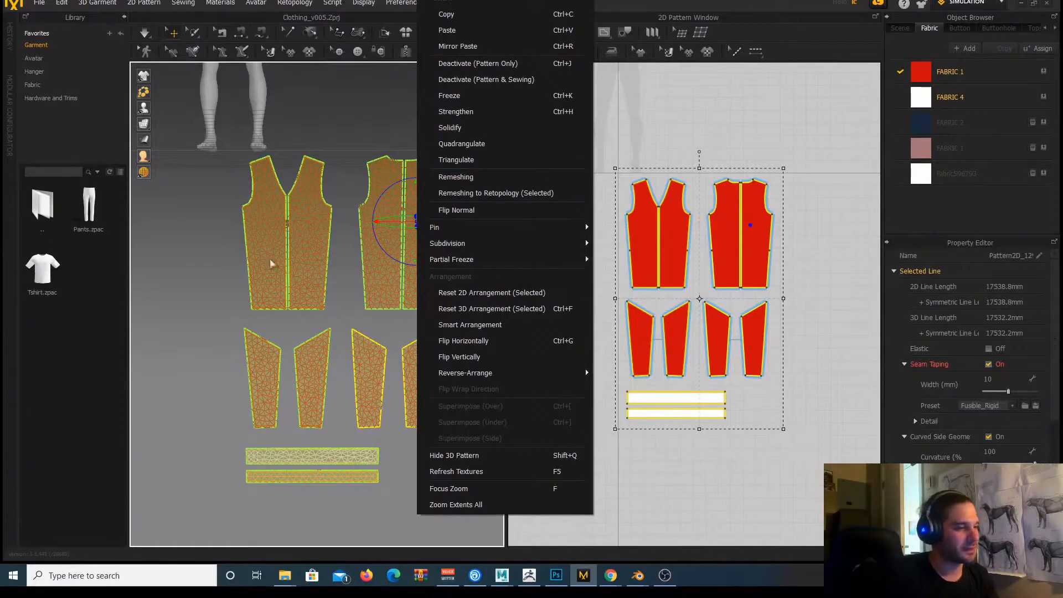
{"action": "left_click", "coordinate": [219, 233]}
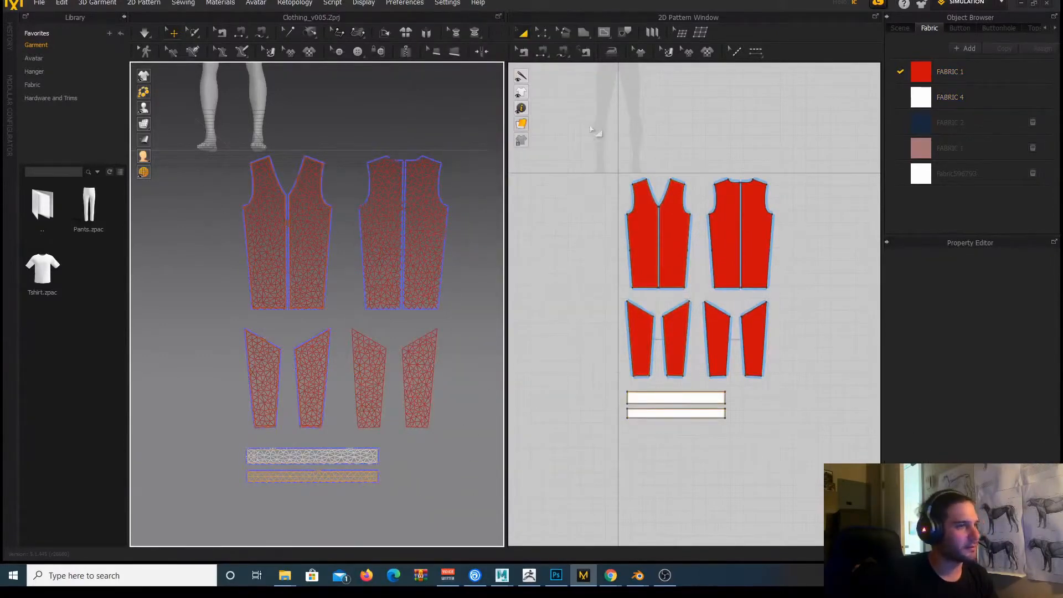
Select all the low-resolution patterns and start an OBJ export to the Desktop with the file name 2d_low_v00.
{"action": "left_click_drag", "start_coordinate": [591, 130], "coordinate": [837, 439]}
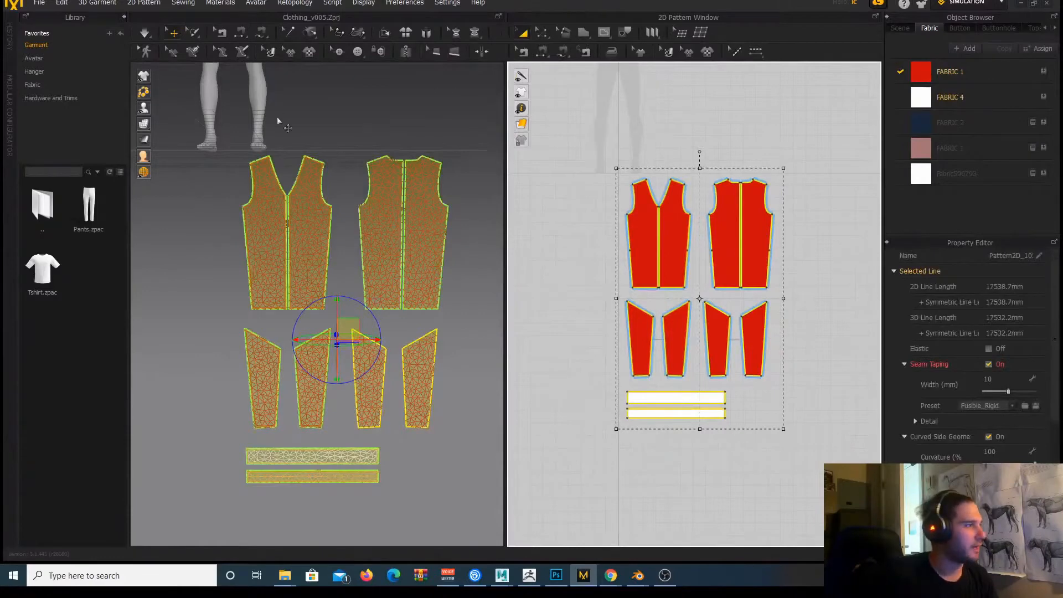
{"action": "left_click", "coordinate": [39, 3]}
{"action": "mouse_move", "coordinate": [119, 146]}
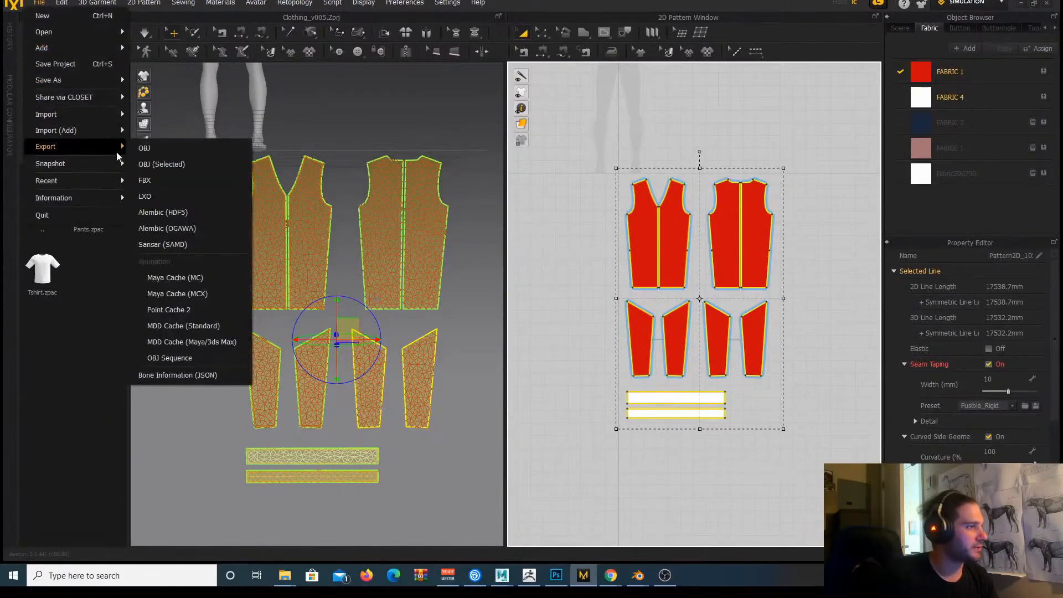
{"action": "left_click", "coordinate": [164, 152]}
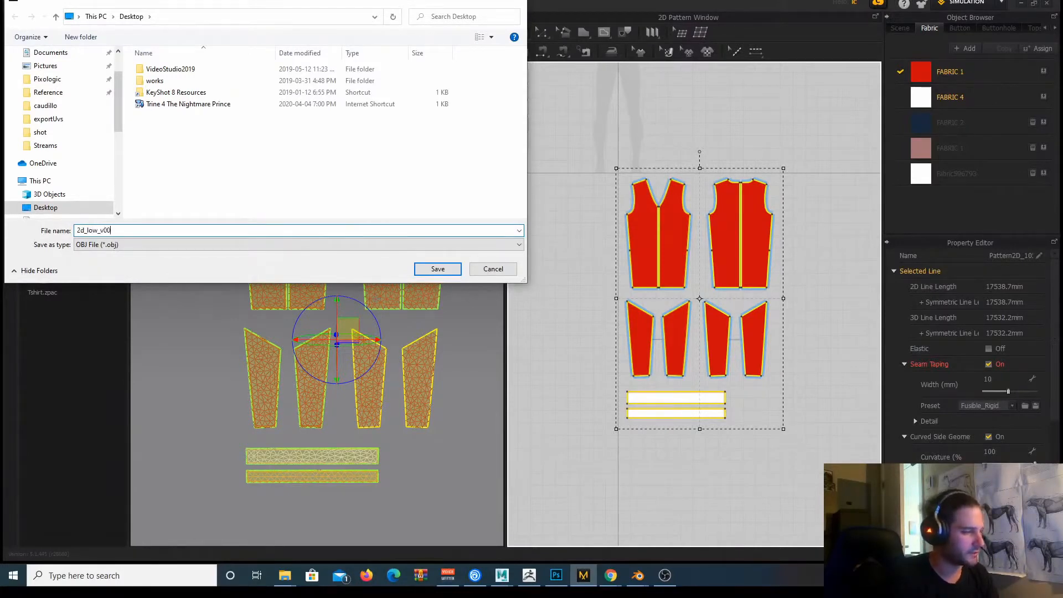
{"action": "left_click", "coordinate": [431, 268]}
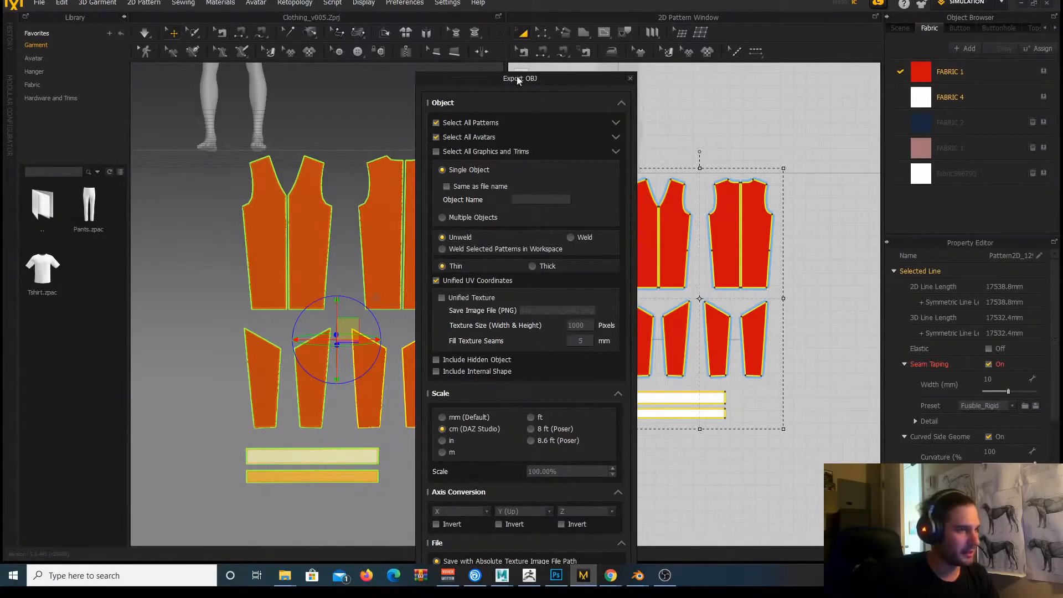
Review the unit and scale options for the low-resolution OBJ, cancel the export, and clear the pattern selection.
{"action": "left_click_drag", "start_coordinate": [516, 79], "coordinate": [481, 0]}
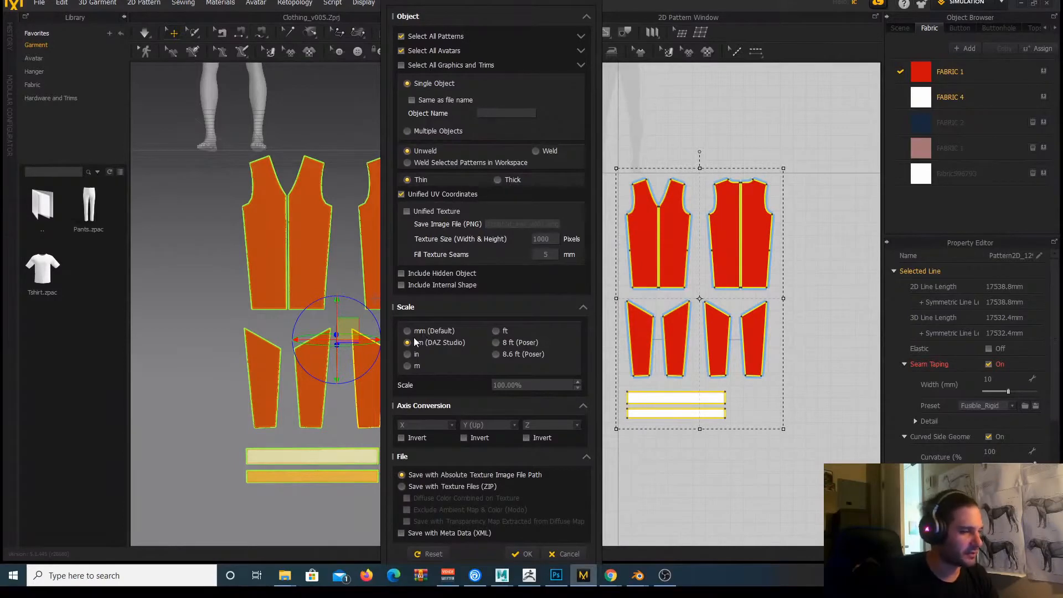
{"action": "double_click", "coordinate": [529, 385]}
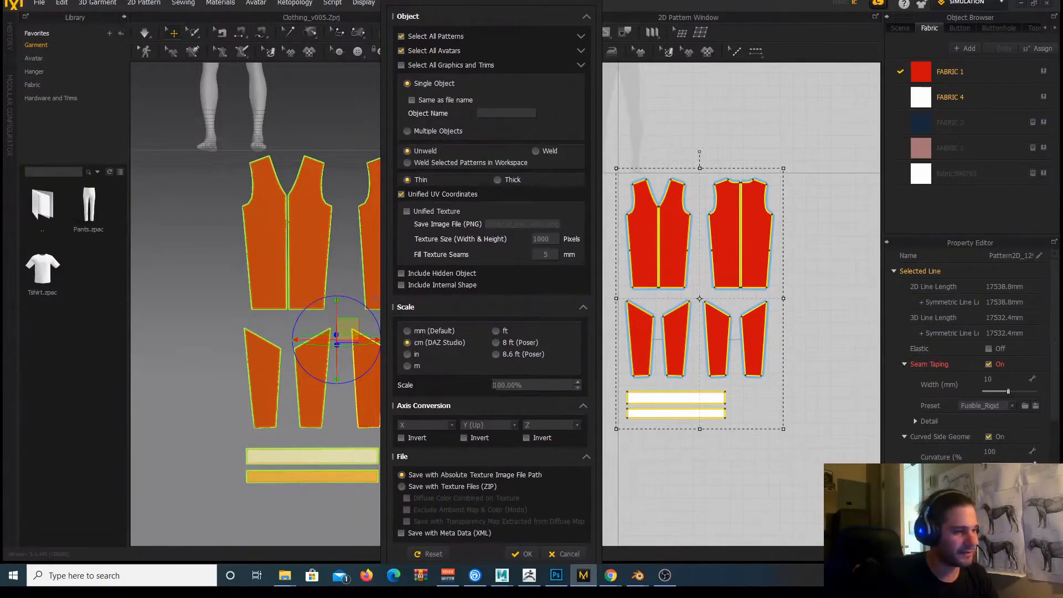
{"action": "double_click", "coordinate": [528, 383]}
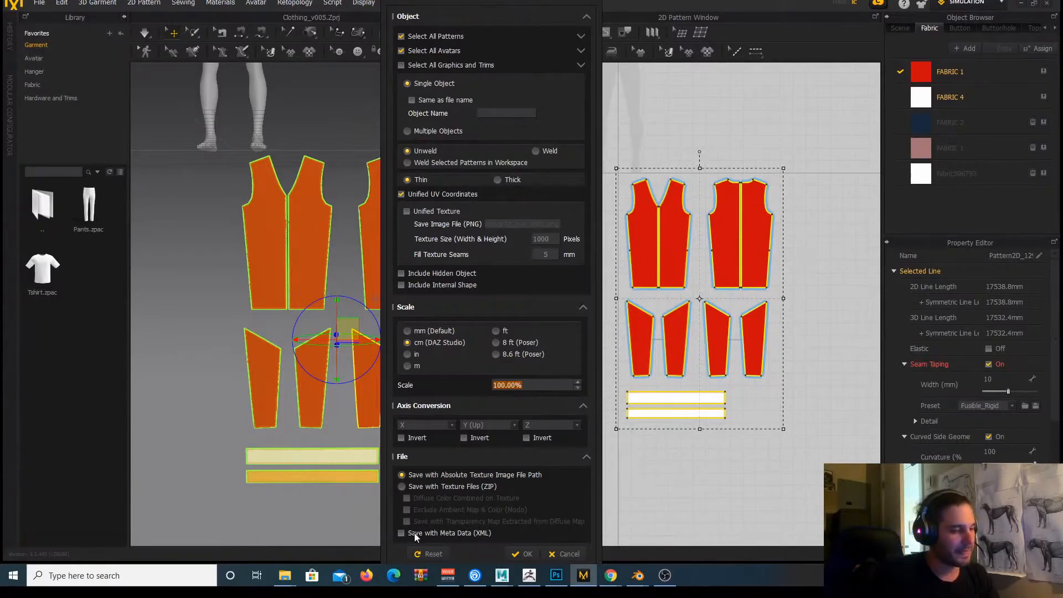
{"action": "left_click", "coordinate": [569, 554]}
{"action": "left_click", "coordinate": [345, 127]}
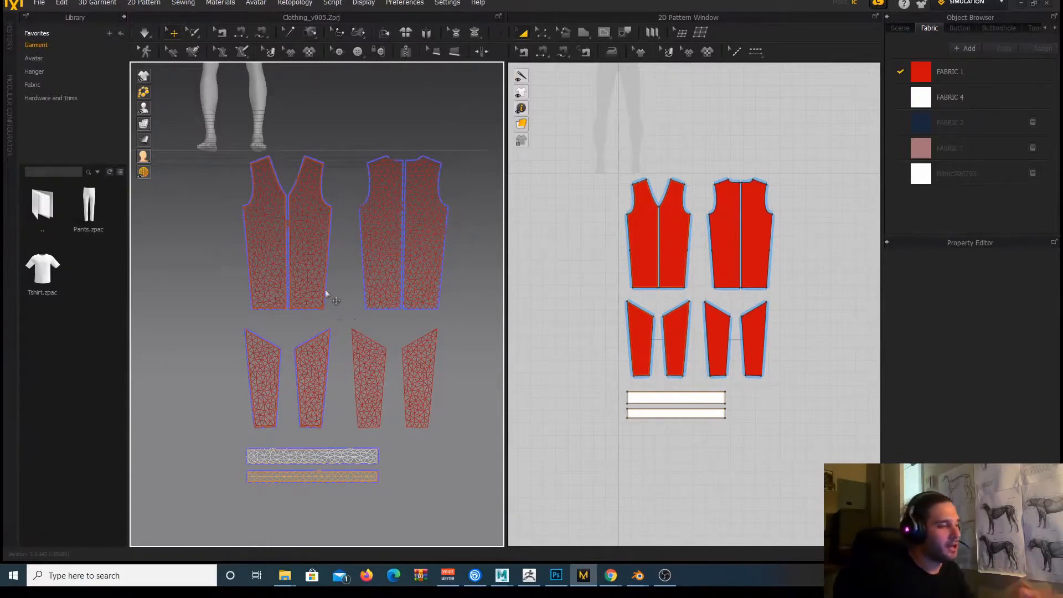
Switch to ZBrush, view the Plane3D tool, and make the PolyMesh3D star the active tool.
{"action": "left_click", "coordinate": [530, 576]}
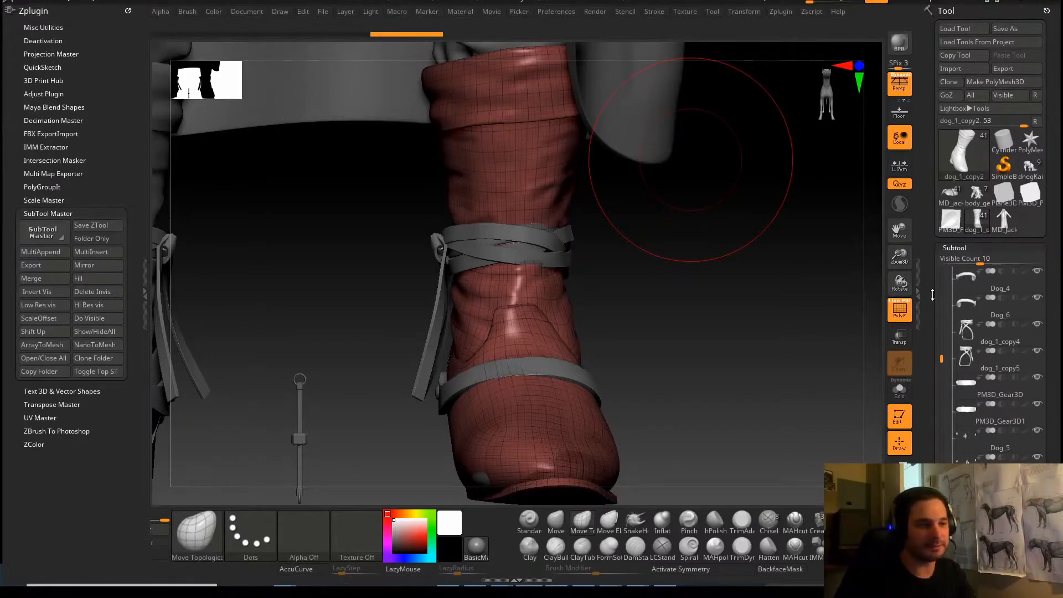
{"action": "left_click", "coordinate": [999, 198]}
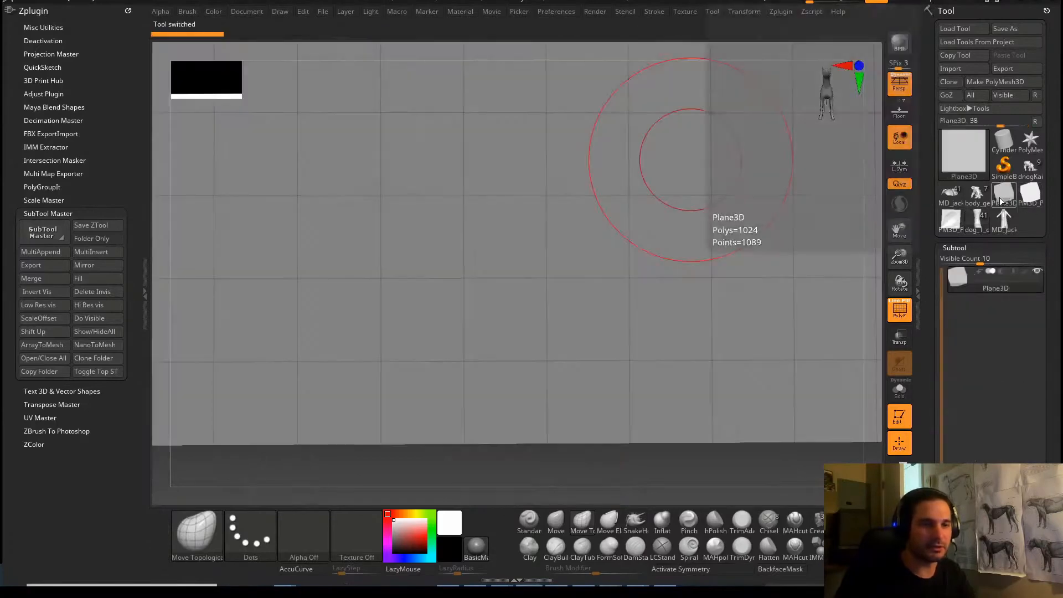
{"action": "left_click", "coordinate": [657, 463], "text": "alt"}
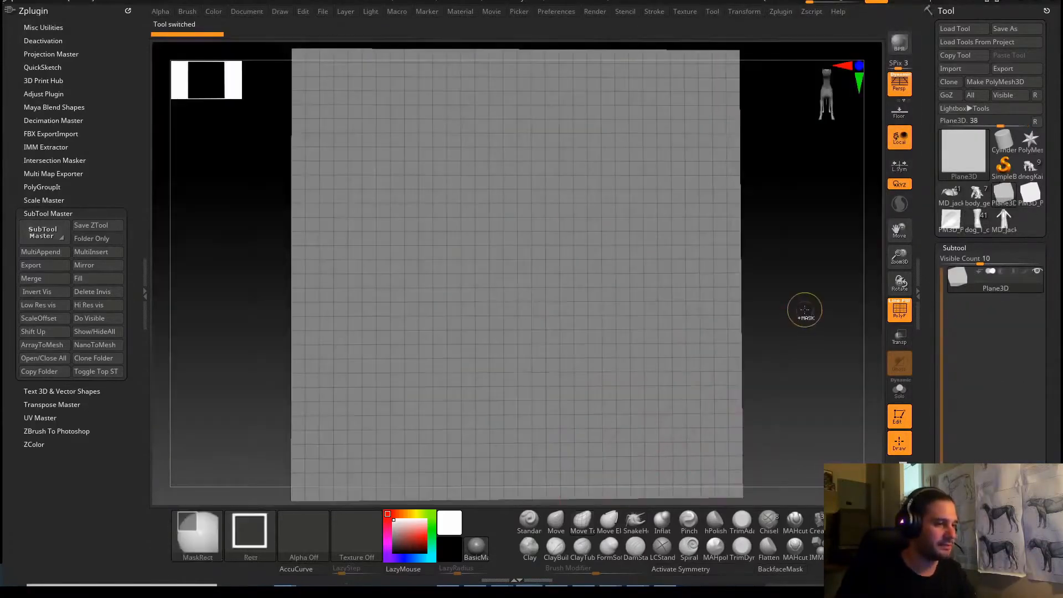
{"action": "right_click_drag", "start_coordinate": [804, 310], "coordinate": [752, 250], "text": "ctrl"}
{"action": "left_click", "coordinate": [956, 68]}
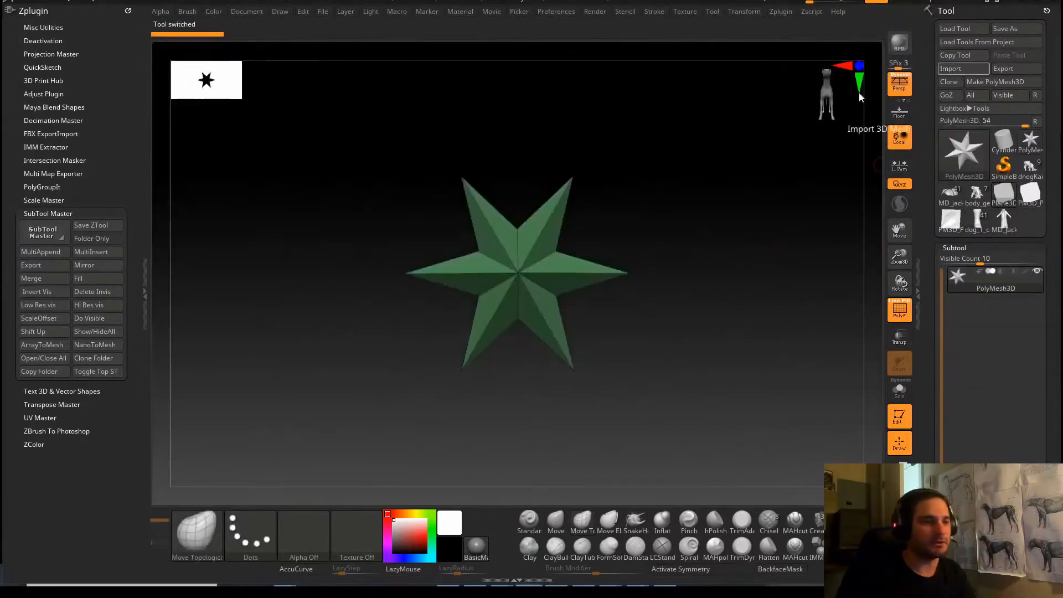
{"action": "left_click_drag", "start_coordinate": [241, 126], "coordinate": [344, 126]}
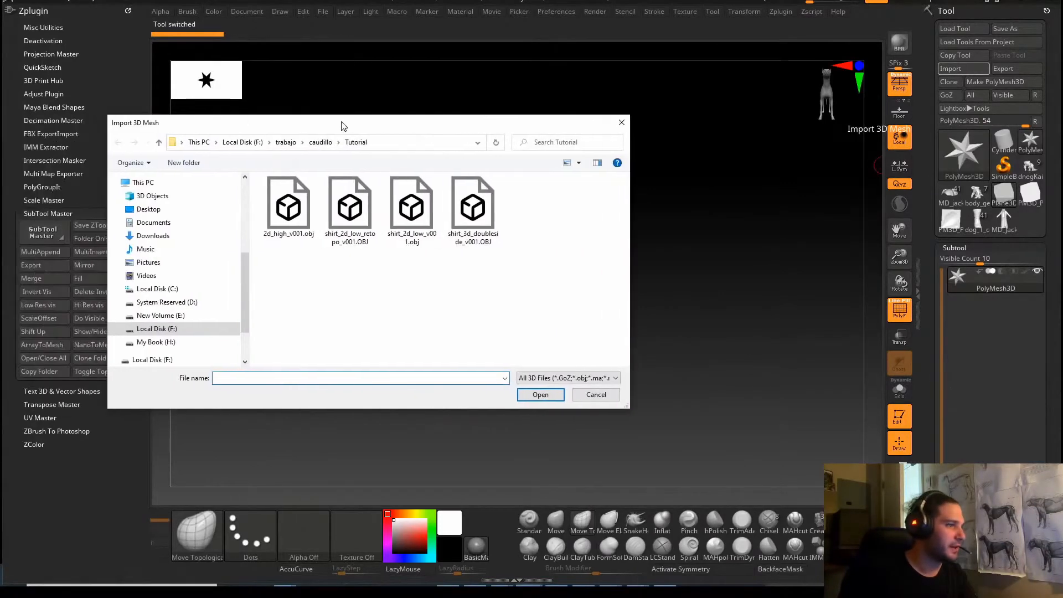
{"action": "left_click", "coordinate": [594, 395]}
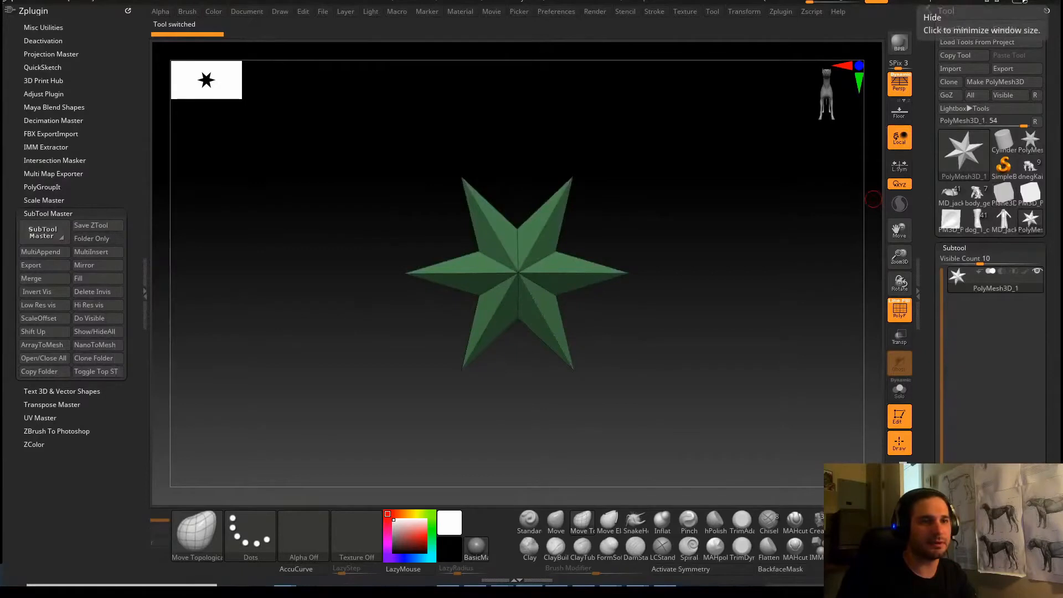
Import shirt_2d_low_v001.obj from the Tutorial folder to replace the active star tool.
{"action": "left_click", "coordinate": [950, 68]}
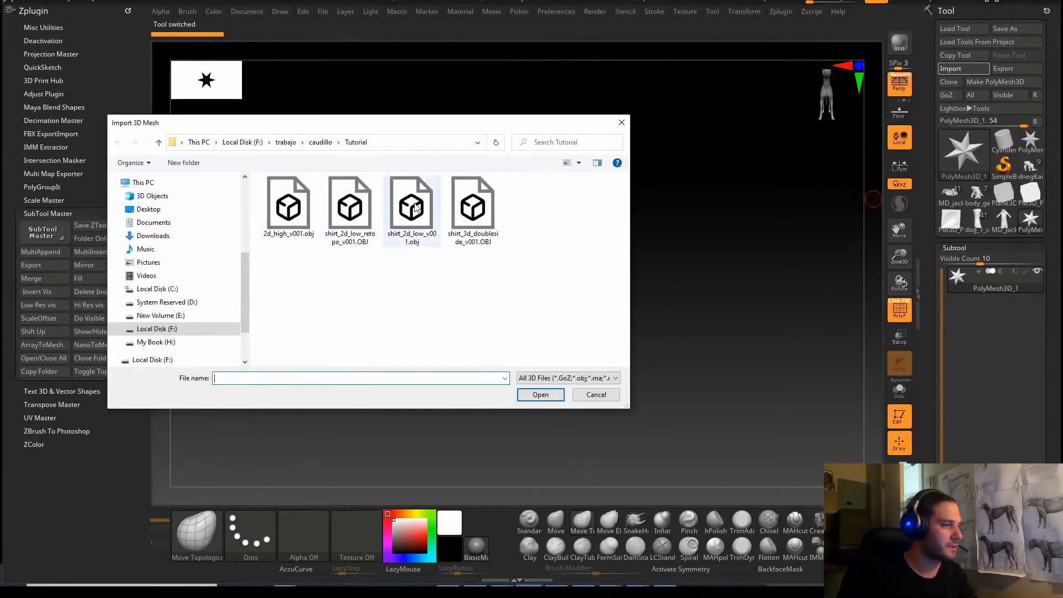
{"action": "left_click", "coordinate": [416, 208]}
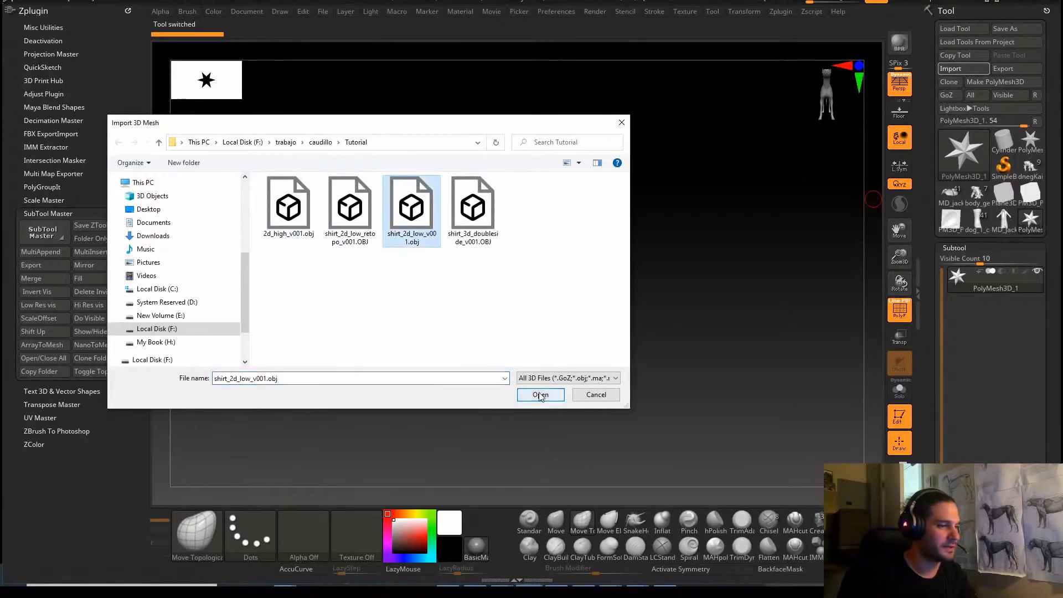
{"action": "left_click", "coordinate": [539, 394]}
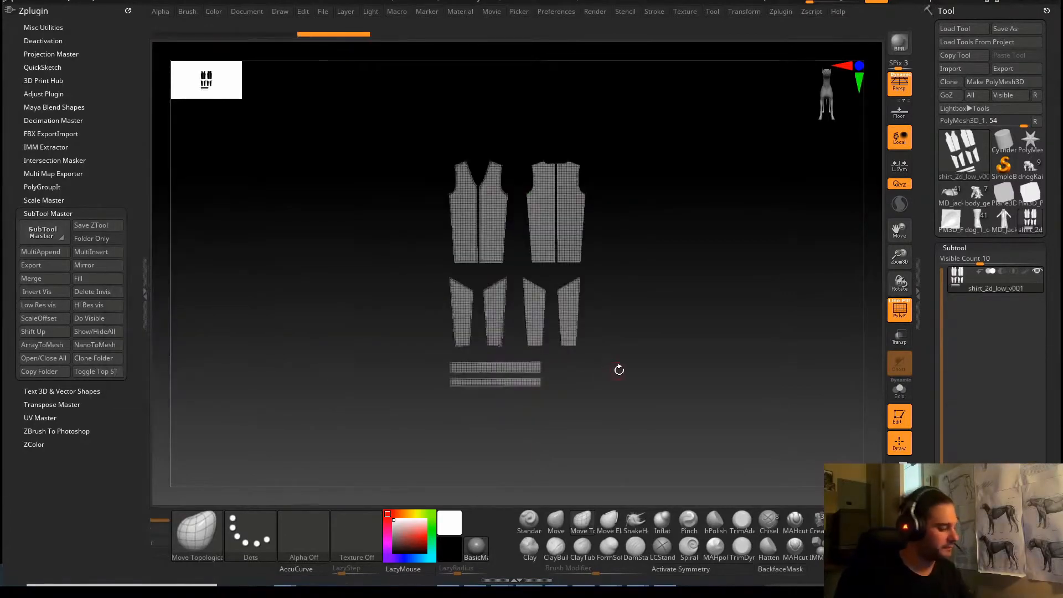
Examine the wireframe of the imported flat shirt, sleeve and belt pieces up close and as a whole.
{"action": "left_click_drag", "start_coordinate": [705, 317], "coordinate": [707, 379], "text": "alt"}
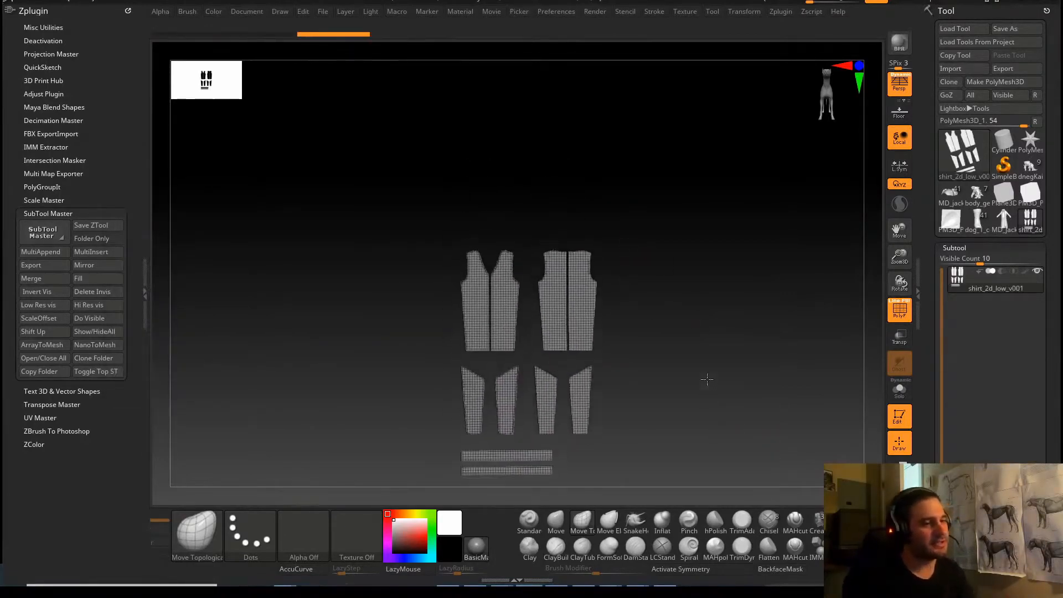
{"action": "right_click_drag", "start_coordinate": [707, 379], "coordinate": [703, 324], "text": "alt"}
{"action": "right_click_drag", "start_coordinate": [659, 284], "coordinate": [694, 357], "text": "ctrl"}
{"action": "right_click_drag", "start_coordinate": [702, 284], "coordinate": [686, 334], "text": "alt"}
{"action": "mouse_move", "coordinate": [665, 238]}
{"action": "right_mouse_down", "text": "ctrl"}
{"action": "mouse_move", "coordinate": [670, 265]}
{"action": "mouse_move", "coordinate": [668, 238]}
{"action": "right_mouse_up", "text": "ctrl"}
{"action": "right_click_drag", "start_coordinate": [692, 303], "coordinate": [647, 305], "text": "alt"}
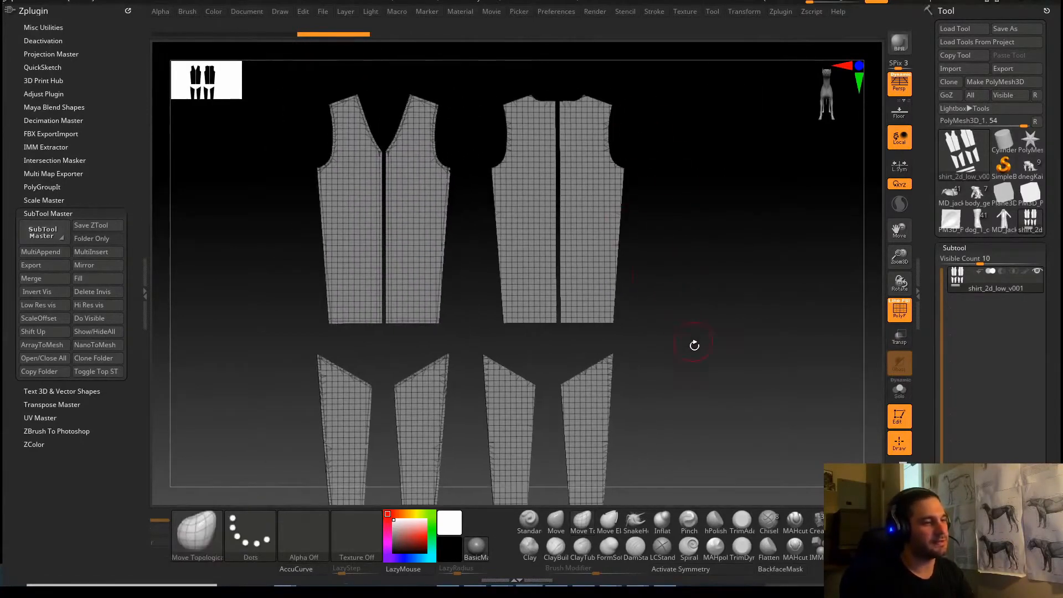
{"action": "right_click_drag", "start_coordinate": [692, 354], "coordinate": [662, 300], "text": "ctrl"}
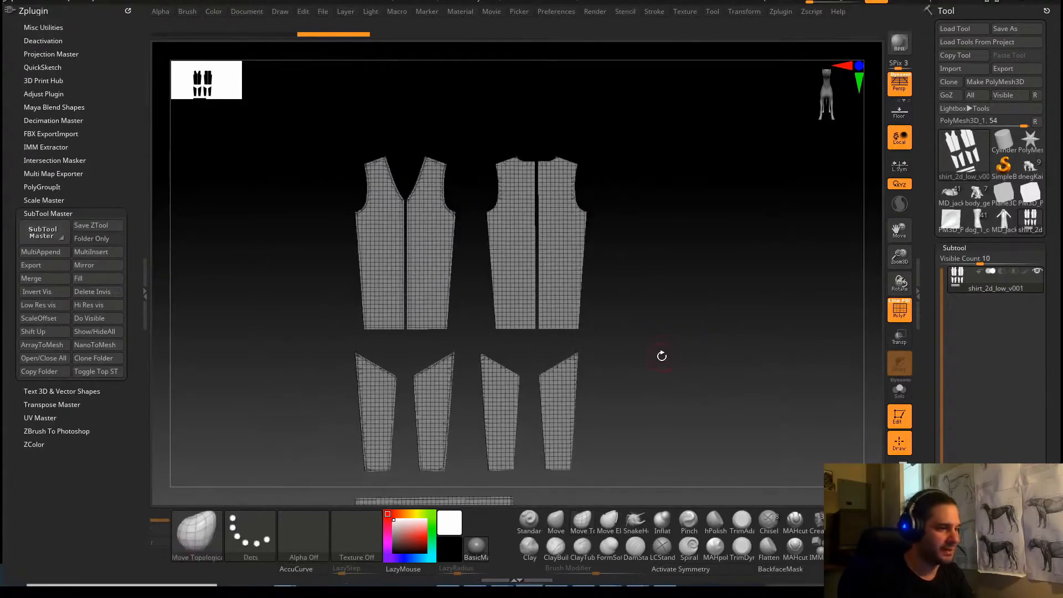
{"action": "mouse_move", "coordinate": [657, 351]}
{"action": "right_mouse_down", "text": "alt"}
{"action": "mouse_move", "coordinate": [678, 308]}
{"action": "mouse_move", "coordinate": [674, 339]}
{"action": "mouse_move", "coordinate": [697, 284]}
{"action": "right_mouse_up", "text": "alt"}
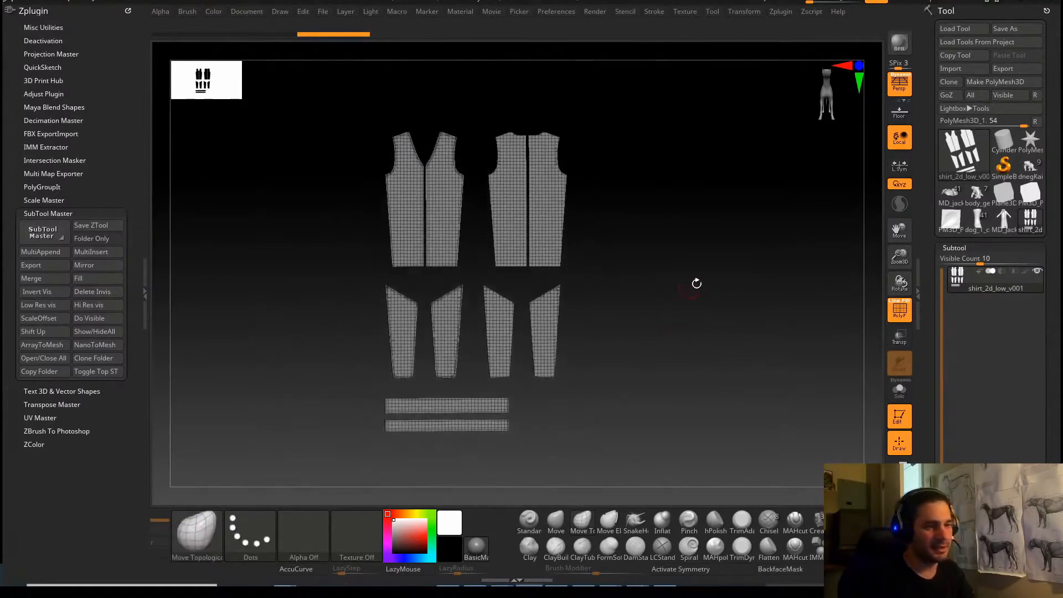
Open the ZRemesher settings in the Geometry section for the flat shirt patterns.
{"action": "left_click_drag", "start_coordinate": [928, 418], "coordinate": [920, 267]}
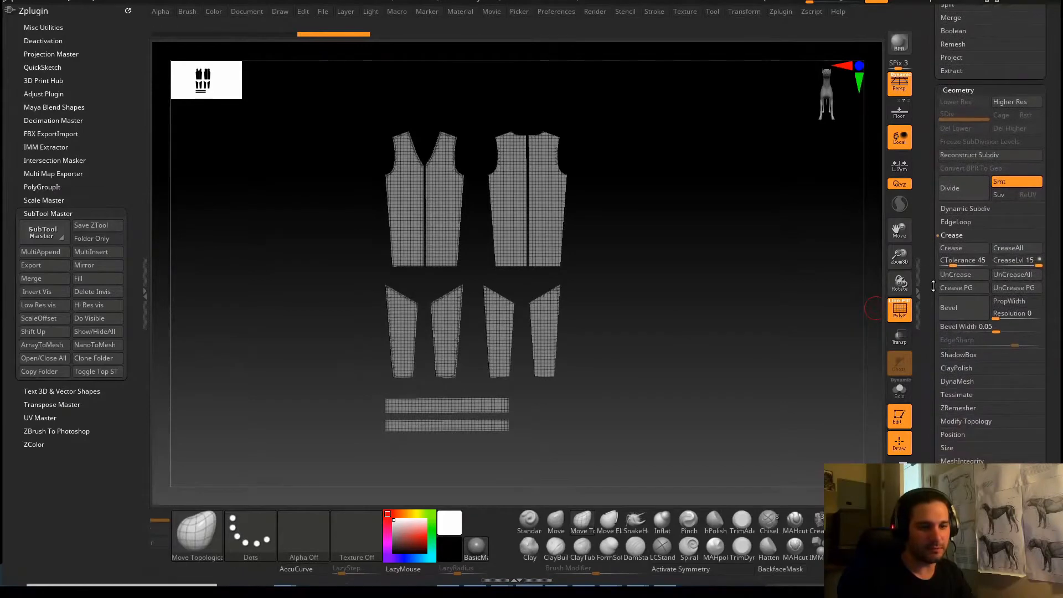
{"action": "left_click", "coordinate": [963, 407]}
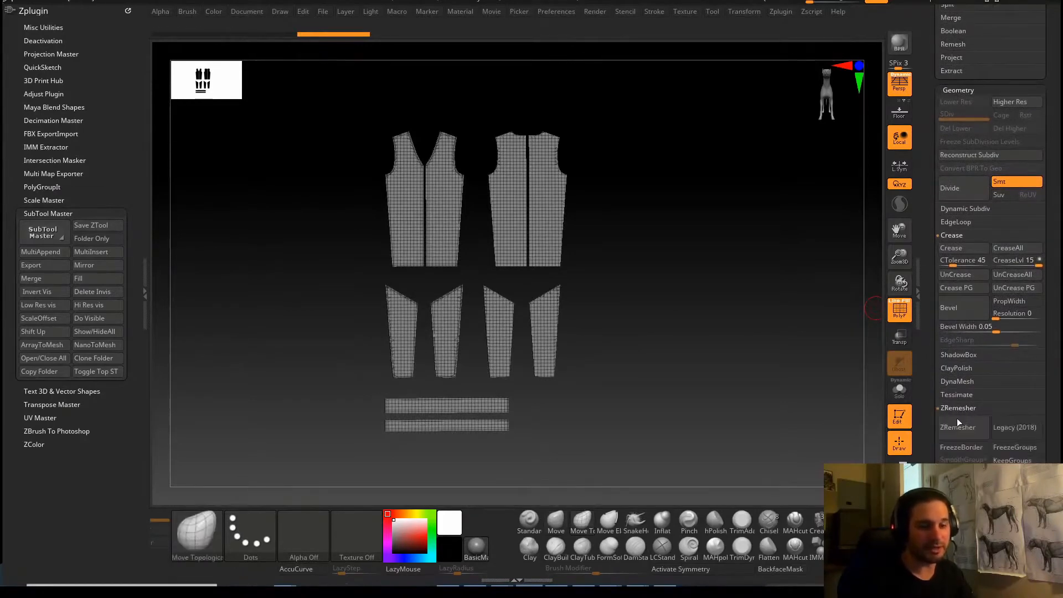
{"action": "left_click_drag", "start_coordinate": [995, 446], "coordinate": [993, 431]}
{"action": "mouse_move", "coordinate": [653, 304]}
{"action": "right_mouse_down", "text": "ctrl"}
{"action": "mouse_move", "coordinate": [622, 353]}
{"action": "mouse_move", "coordinate": [628, 367]}
{"action": "mouse_move", "coordinate": [650, 348]}
{"action": "right_mouse_up", "text": "ctrl"}
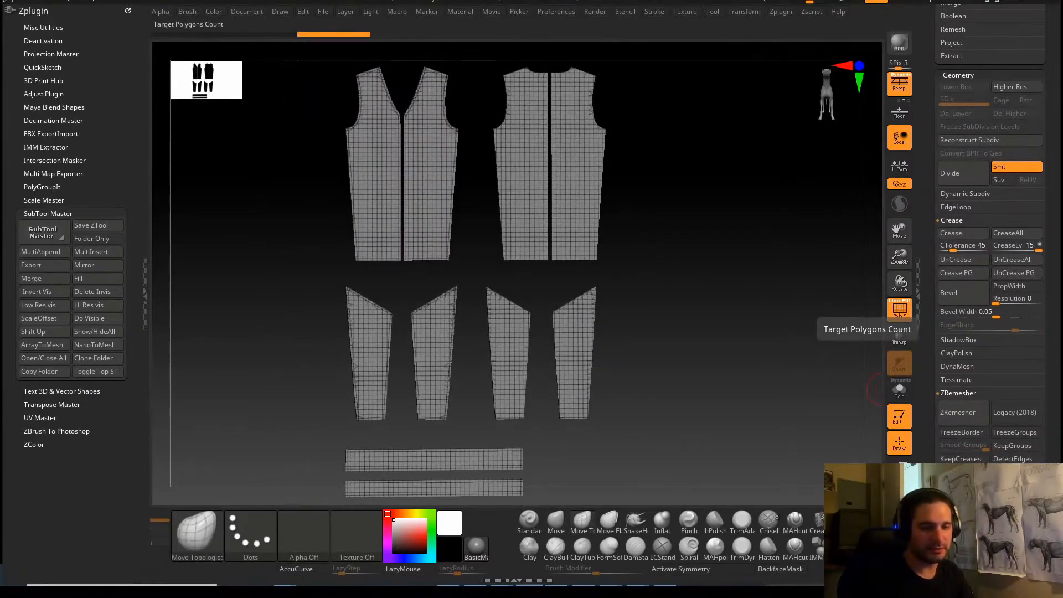
Try two ZRemesher passes on the flat patterns and undo both.
{"action": "left_click", "coordinate": [960, 418]}
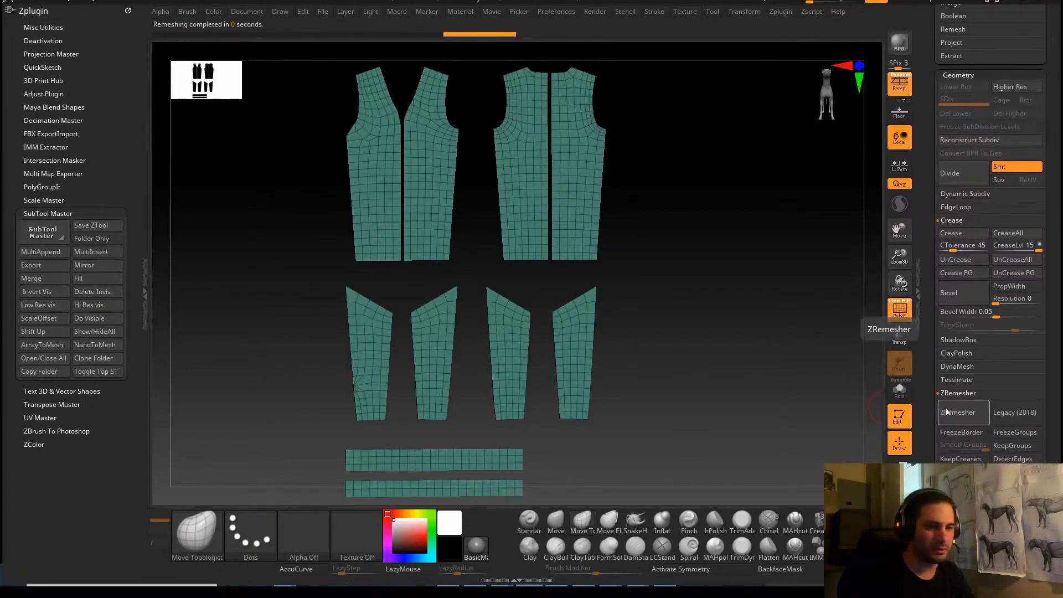
{"action": "left_click", "coordinate": [956, 418]}
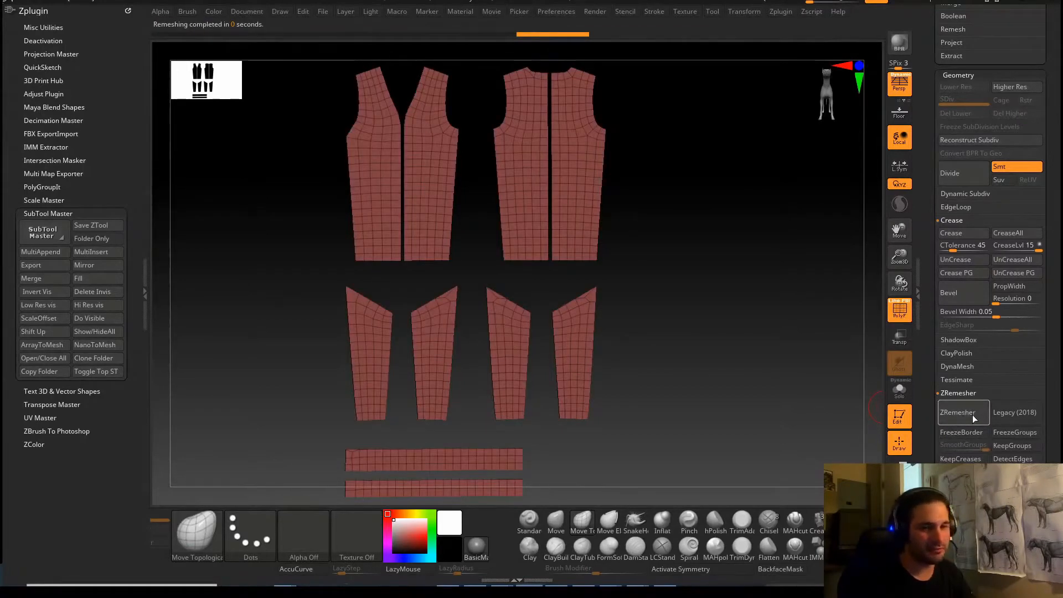
{"action": "key", "text": "ctrl+z"}
{"action": "key", "text": "ctrl+z"}
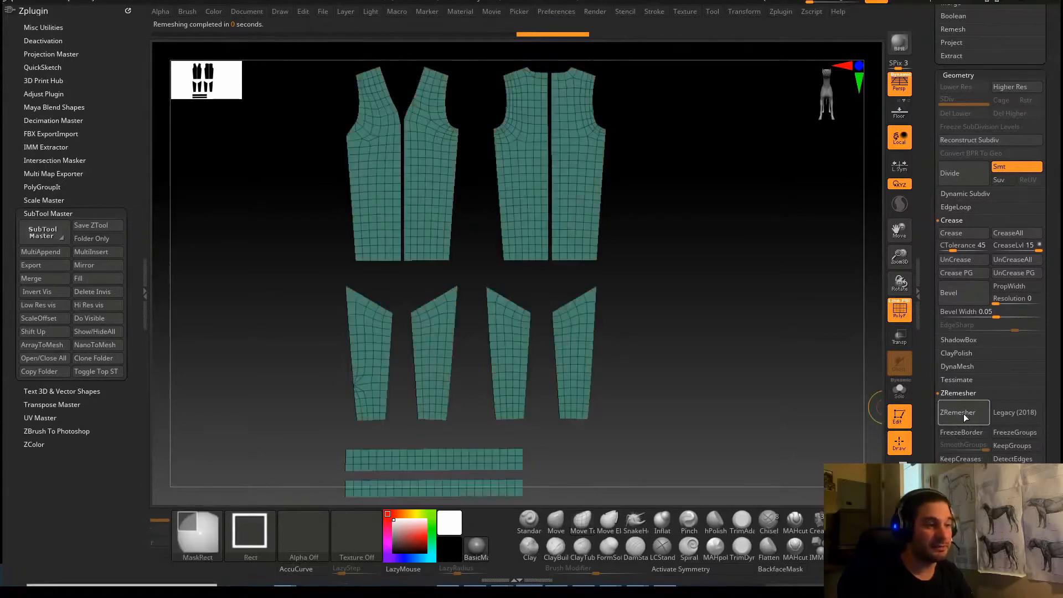
Try three ZRemesher passes with Legacy (2018) enabled, undo them all, and disable Legacy (2018).
{"action": "left_click", "coordinate": [1013, 415]}
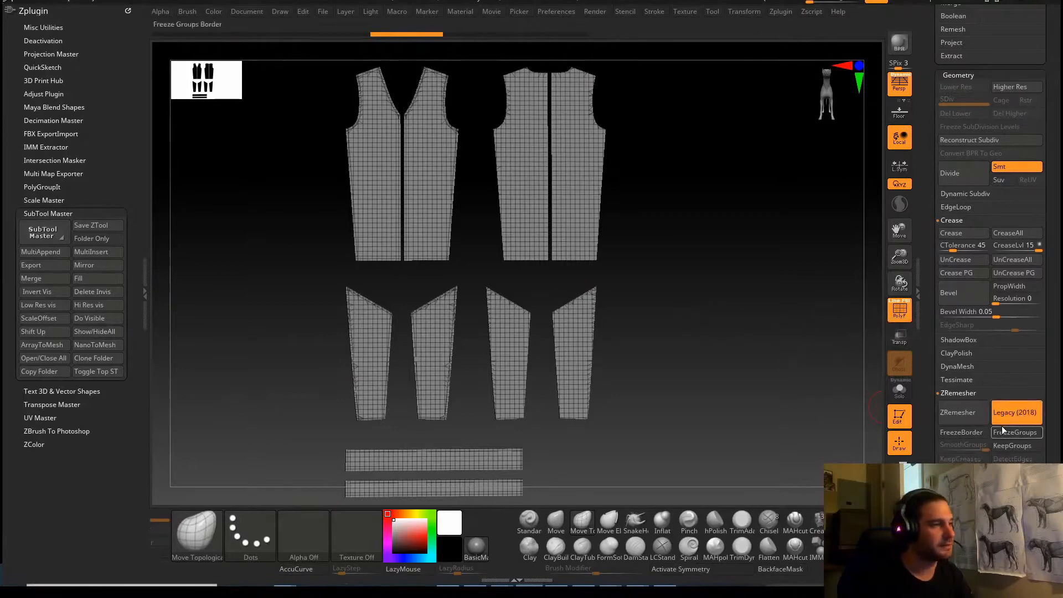
{"action": "left_click", "coordinate": [963, 414]}
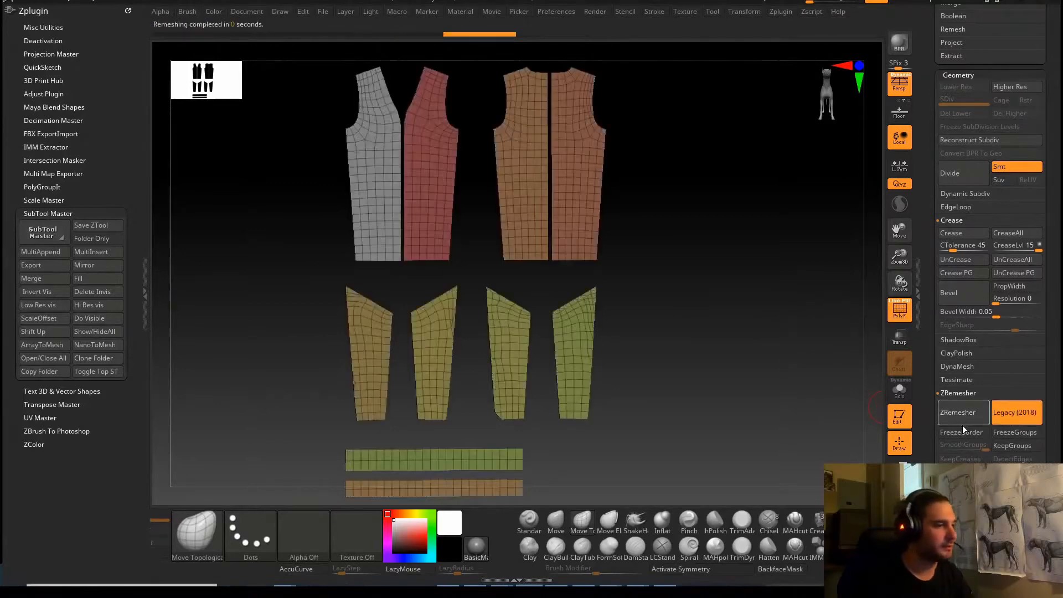
{"action": "left_click", "coordinate": [966, 420]}
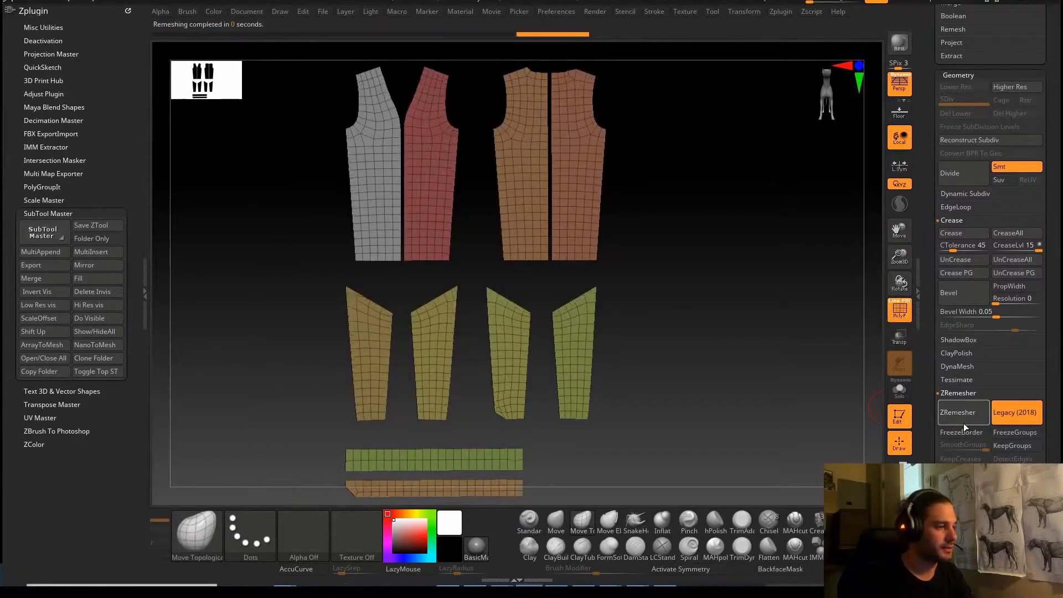
{"action": "left_click", "coordinate": [964, 421]}
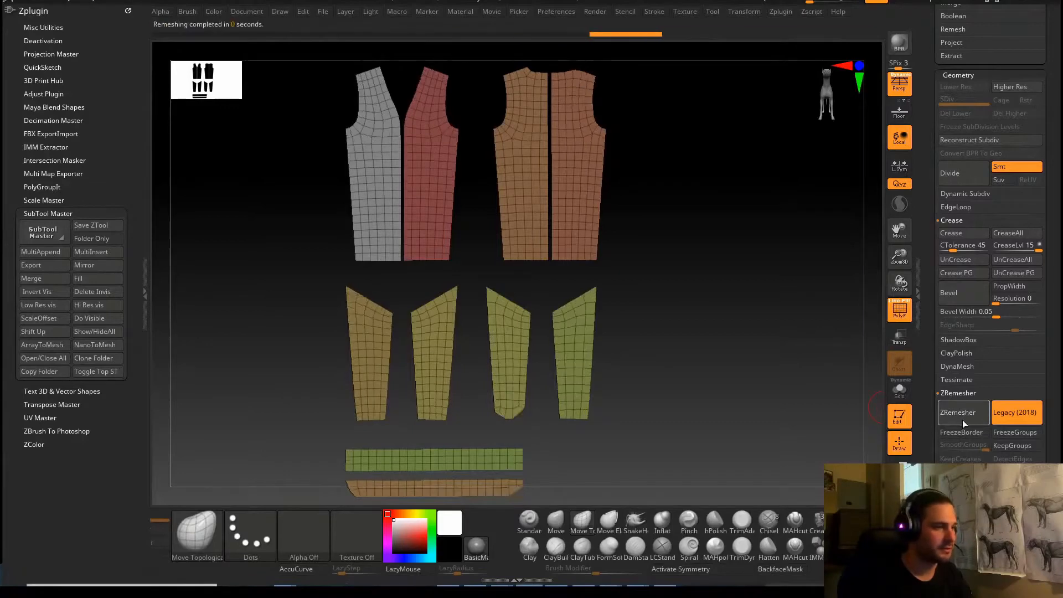
{"action": "key", "text": "ctrl+z"}
{"action": "key", "text": "ctrl+z"}
{"action": "key", "text": "ctrl+z"}
{"action": "left_click", "coordinate": [1017, 411]}
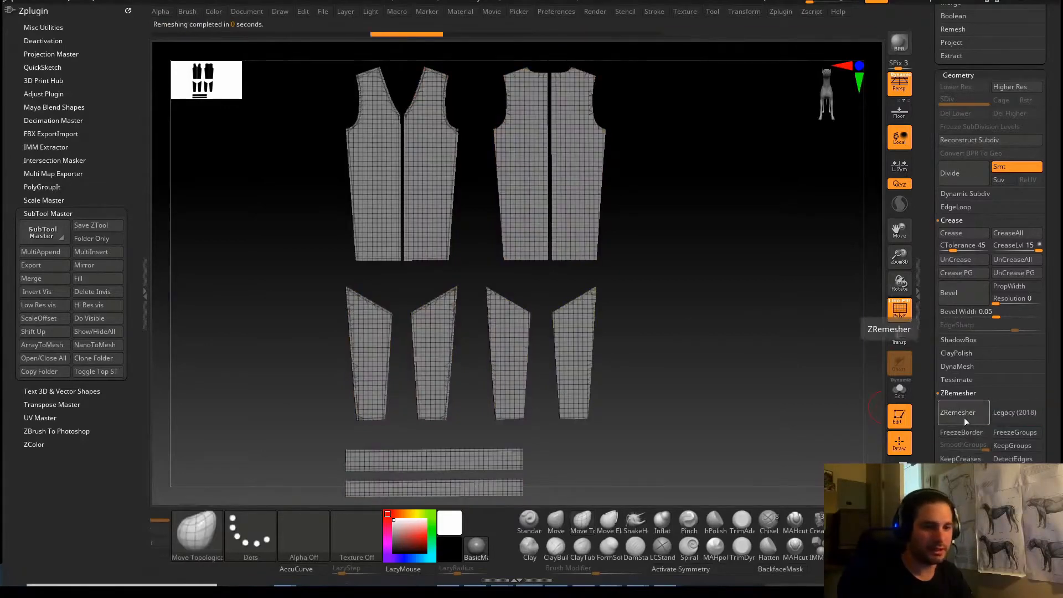
Remesh the flat patterns with repeated ZRemesher passes without Legacy (2018), and check the resulting quads on the pieces.
{"action": "left_click", "coordinate": [958, 416]}
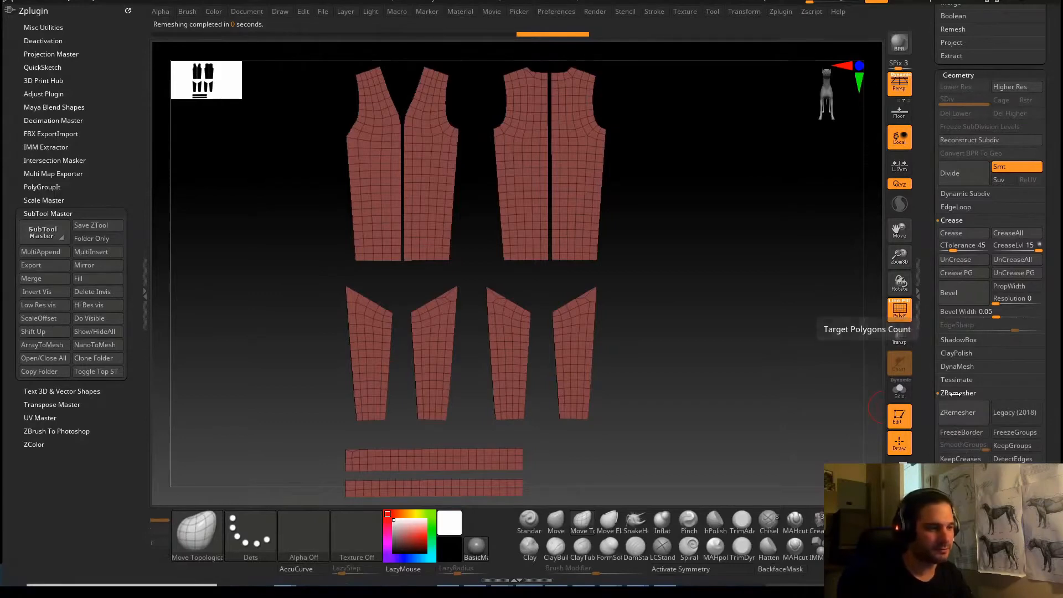
{"action": "left_click", "coordinate": [956, 418]}
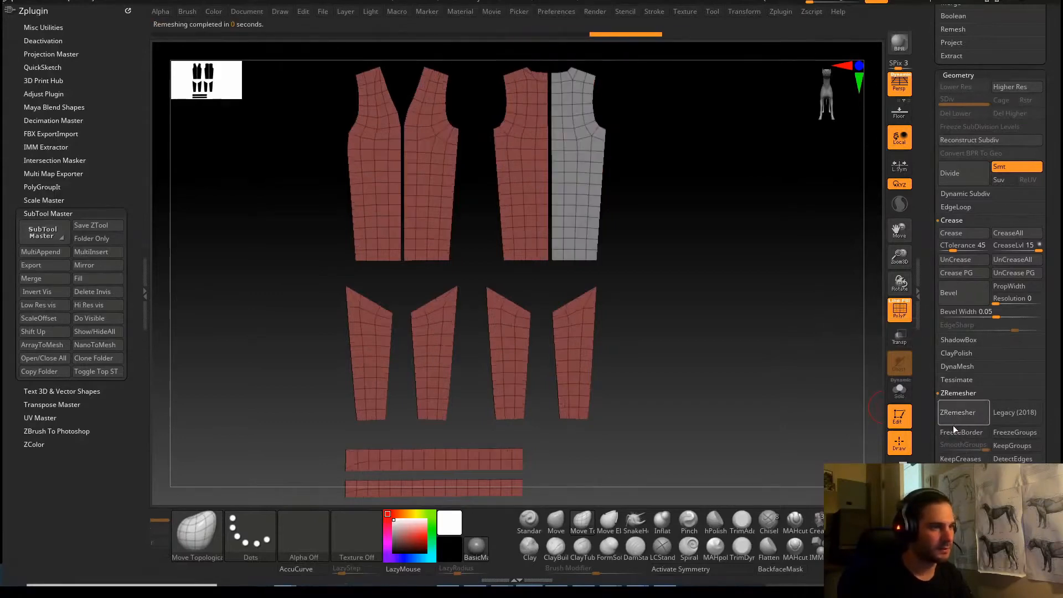
{"action": "left_click_drag", "start_coordinate": [671, 337], "coordinate": [716, 342], "text": "alt"}
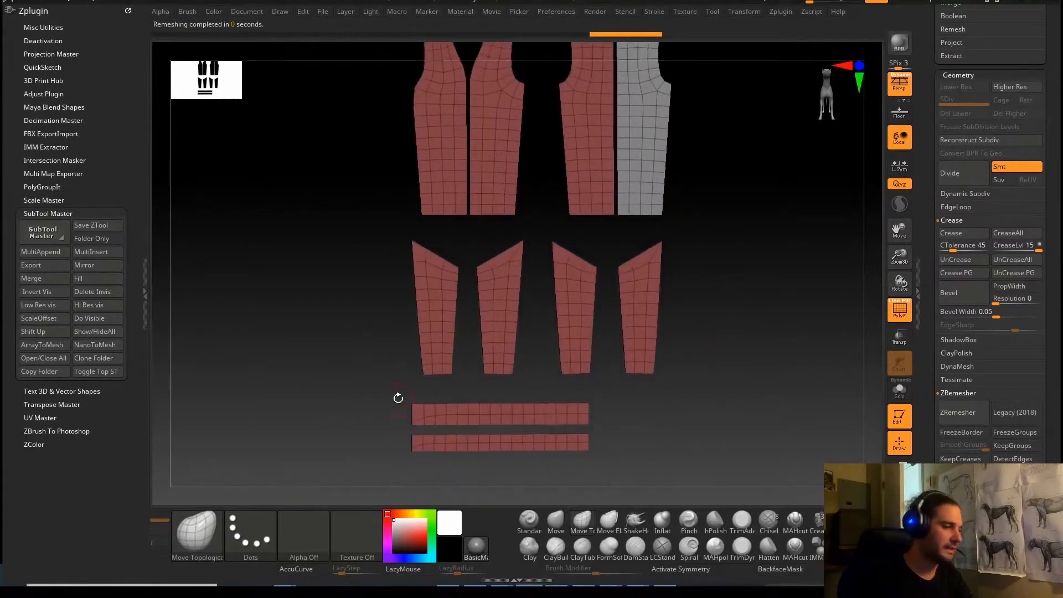
{"action": "left_click_drag", "start_coordinate": [538, 320], "coordinate": [658, 311], "text": "alt"}
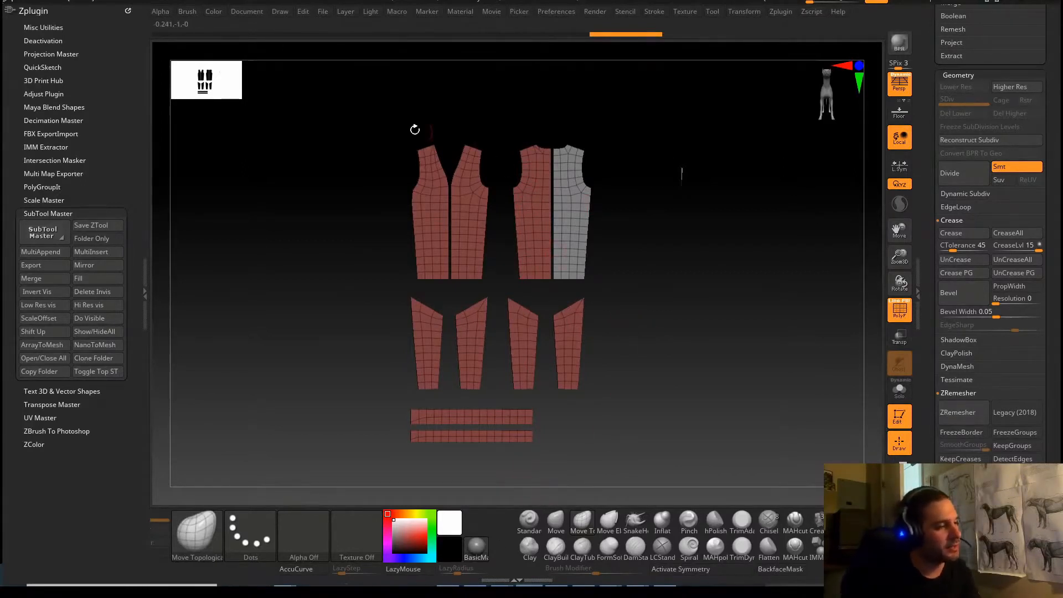
Export the remeshed patterns to the Desktop as shirt_2d_low_retopo_v001.obj.
{"action": "left_click_drag", "start_coordinate": [931, 121], "coordinate": [935, 247]}
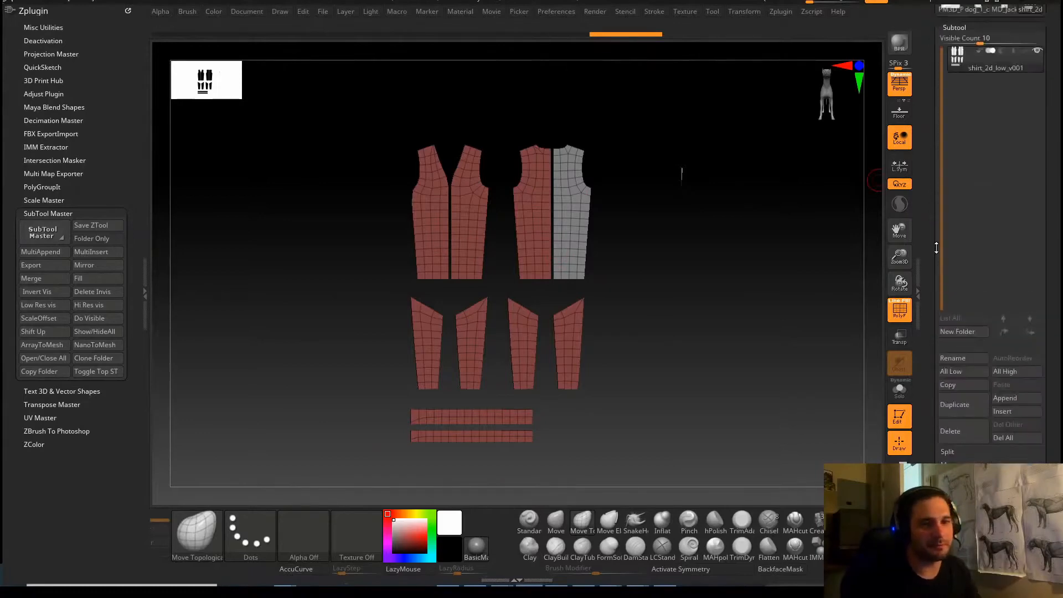
{"action": "scroll", "coordinate": [975, 93], "scroll_direction": "up", "scroll_amount": 5}
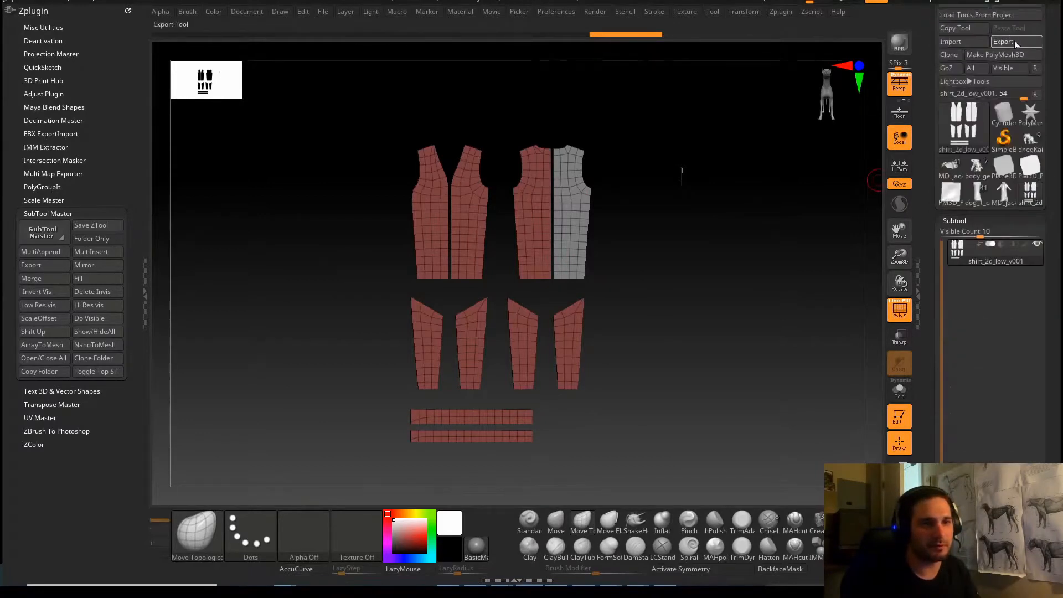
{"action": "left_click", "coordinate": [1015, 42]}
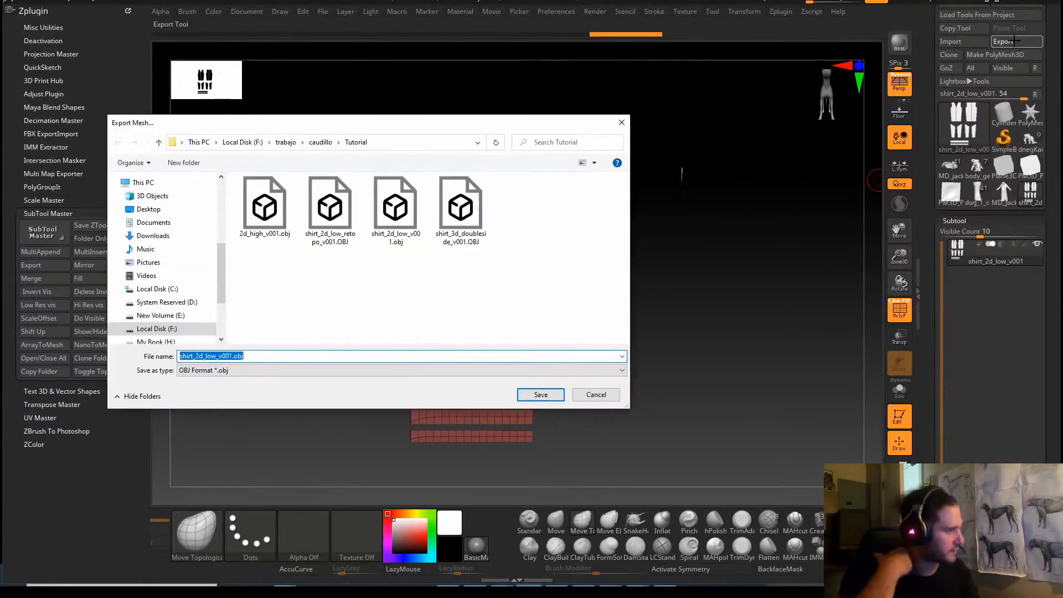
{"action": "left_click", "coordinate": [148, 209]}
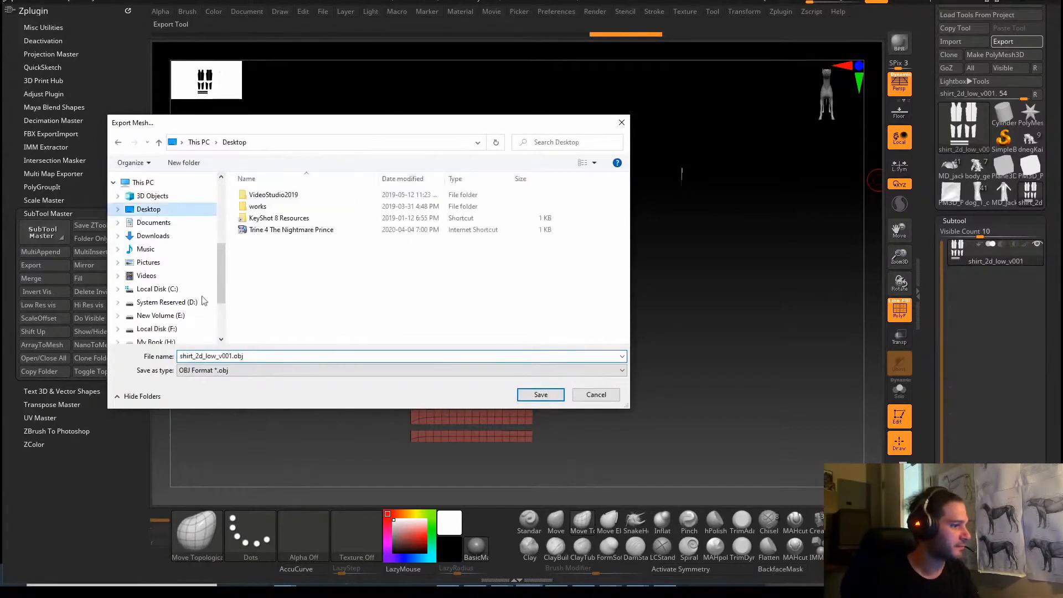
{"action": "left_click", "coordinate": [216, 357]}
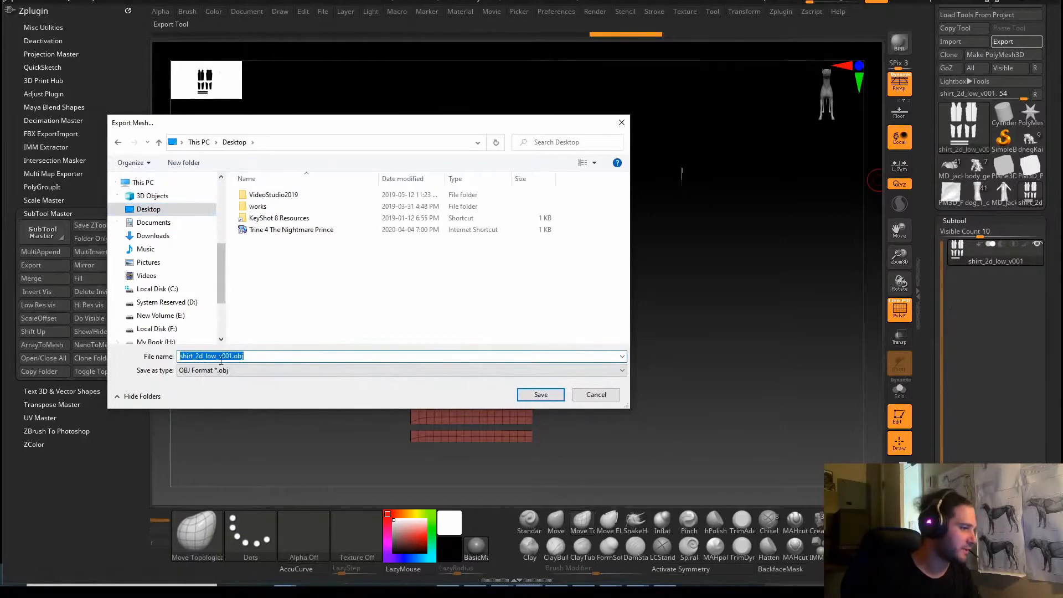
{"action": "left_click", "coordinate": [218, 357]}
{"action": "type", "text": "retopo"}
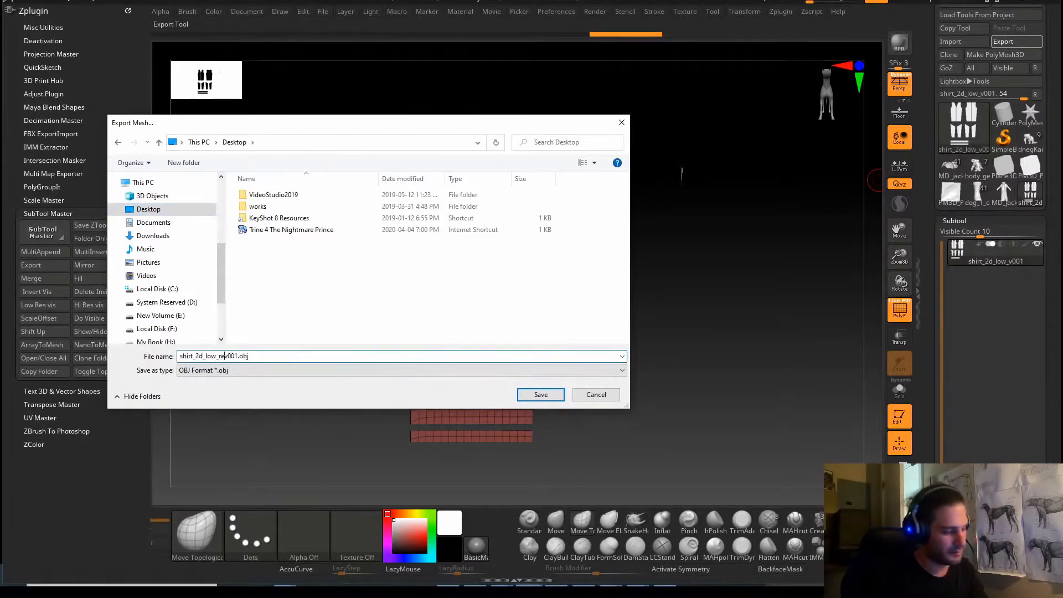
{"action": "type", "text": "_"}
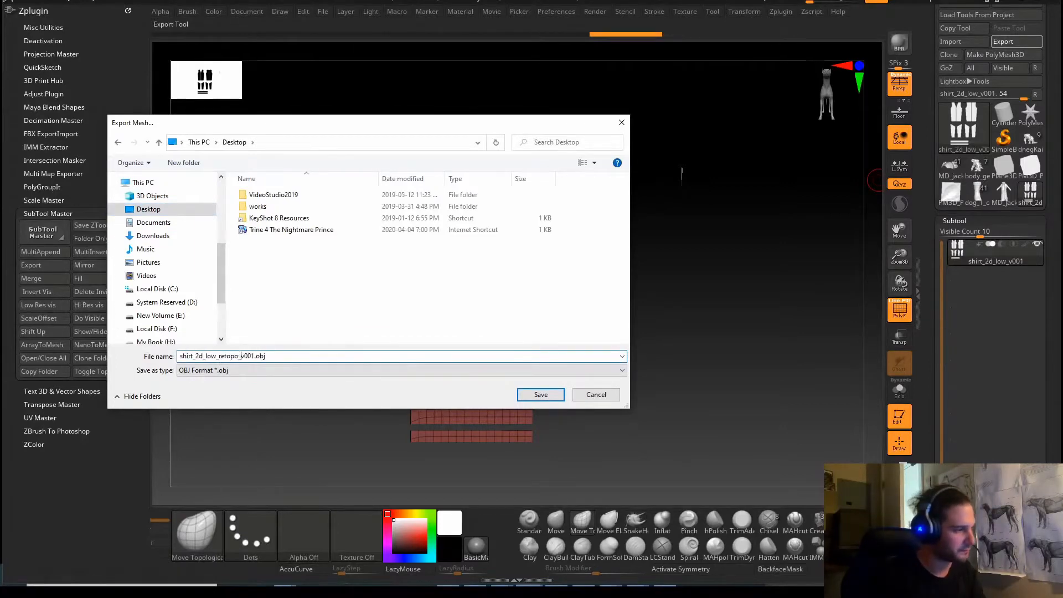
{"action": "key", "text": "Return"}
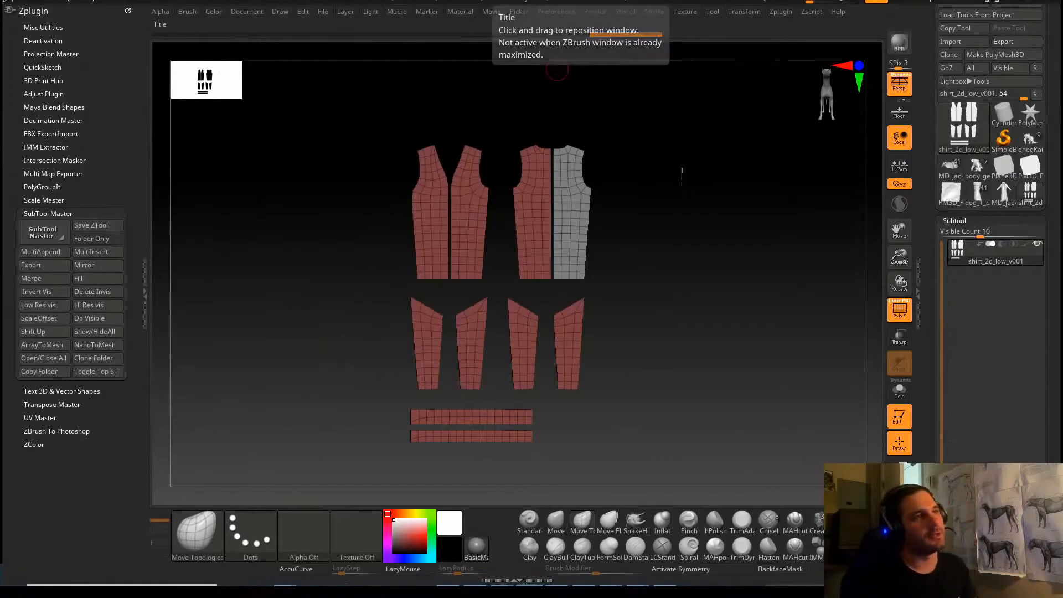
Minimize ZBrush, switch to Maya, and bring the flat shirt pattern meshes into view.
{"action": "left_click", "coordinate": [1022, 3]}
{"action": "mouse_move", "coordinate": [502, 574]}
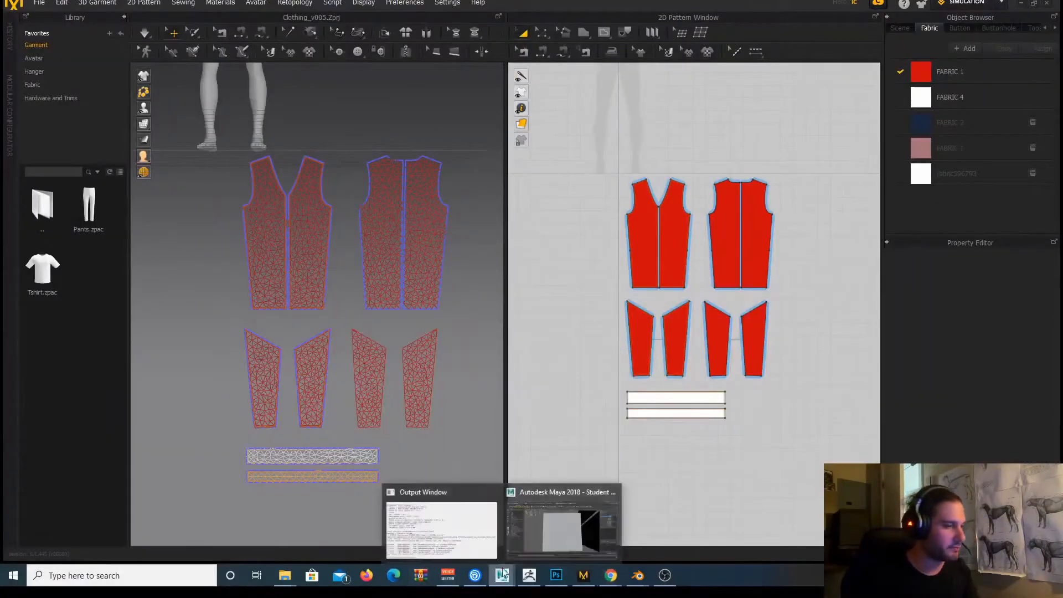
{"action": "left_click", "coordinate": [557, 517]}
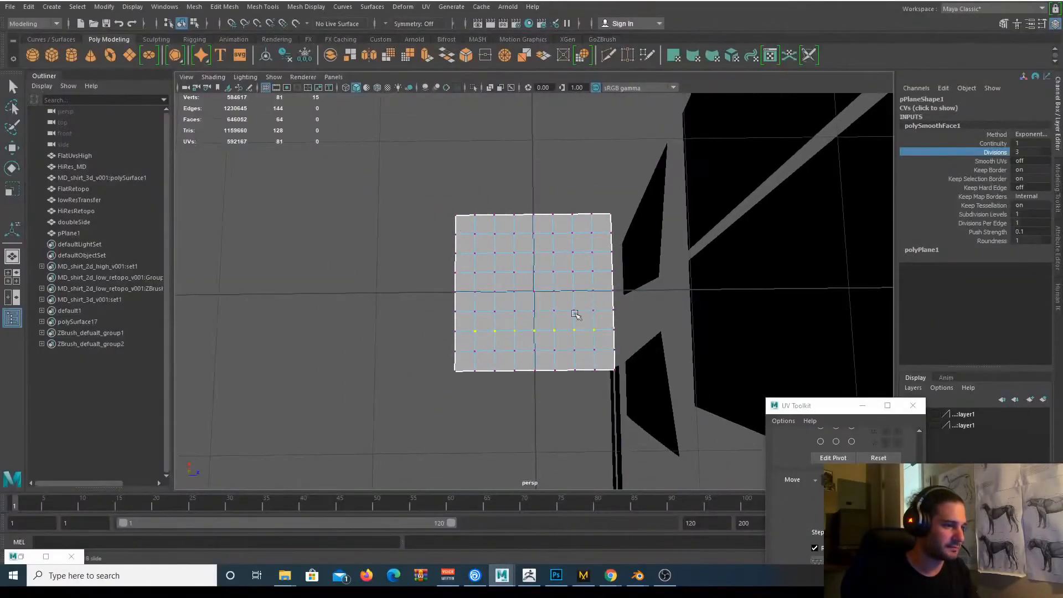
{"action": "right_click_drag", "start_coordinate": [575, 313], "coordinate": [472, 161], "text": "alt"}
{"action": "right_click_drag", "start_coordinate": [499, 201], "coordinate": [564, 354], "text": "alt"}
{"action": "middle_click_drag", "start_coordinate": [564, 355], "coordinate": [560, 278], "text": "alt"}
{"action": "right_click_drag", "start_coordinate": [563, 338], "coordinate": [319, 103], "text": "alt"}
{"action": "right_click_drag", "start_coordinate": [572, 304], "coordinate": [407, 180], "text": "alt"}
{"action": "left_click_drag", "start_coordinate": [607, 321], "coordinate": [515, 290], "text": "alt"}
Select the FlatUvsHigh mesh and examine its dense triangulated patterns up close.
{"action": "left_click", "coordinate": [469, 220]}
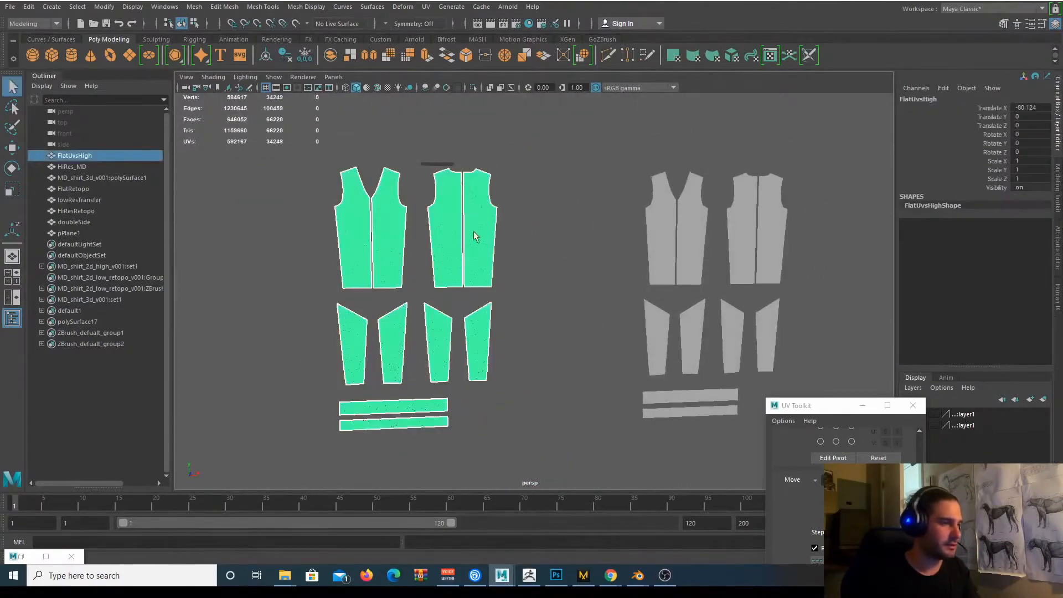
{"action": "middle_click_drag", "start_coordinate": [520, 245], "coordinate": [600, 242], "text": "alt"}
{"action": "left_click_drag", "start_coordinate": [565, 245], "coordinate": [548, 236], "text": "alt"}
{"action": "right_click_drag", "start_coordinate": [547, 236], "coordinate": [508, 234], "text": "alt"}
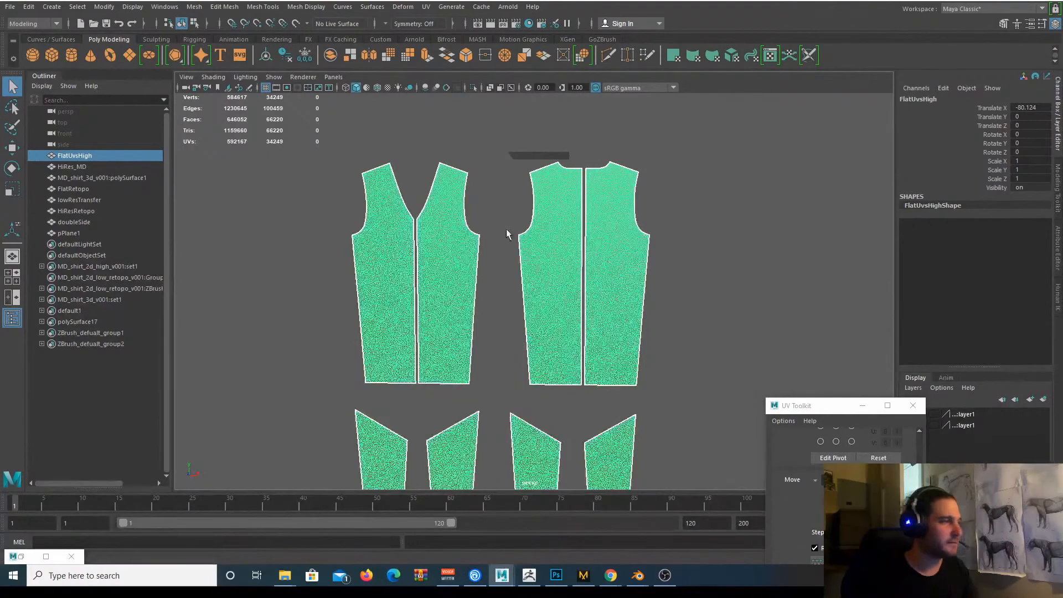
Import shirt_2d_low_retopo_v001.OBJ from the Desktop and select the imported flat pattern mesh.
{"action": "left_click", "coordinate": [9, 7]}
{"action": "left_click", "coordinate": [52, 129]}
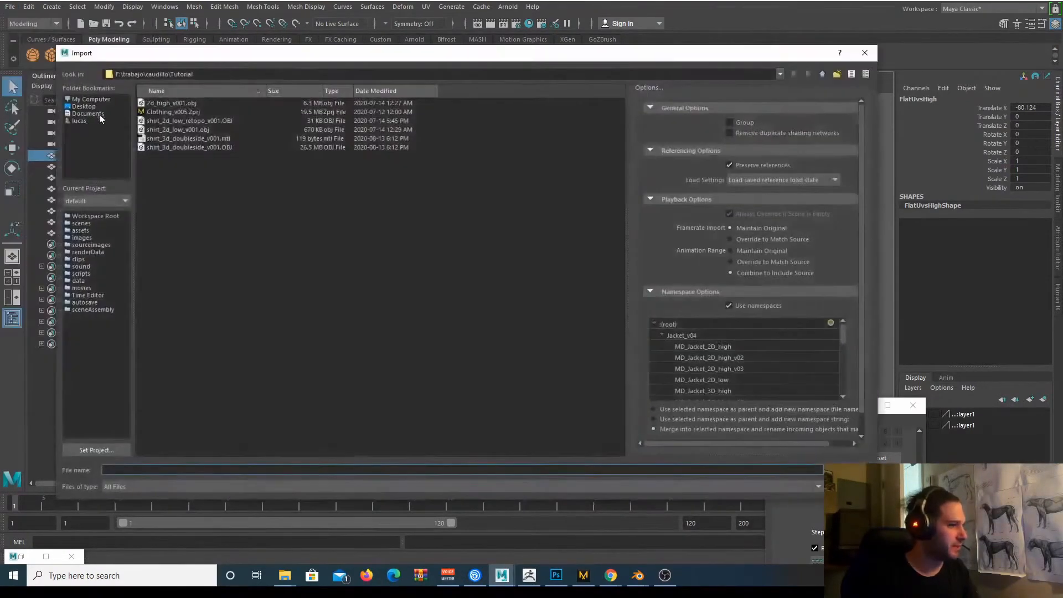
{"action": "left_click", "coordinate": [82, 107]}
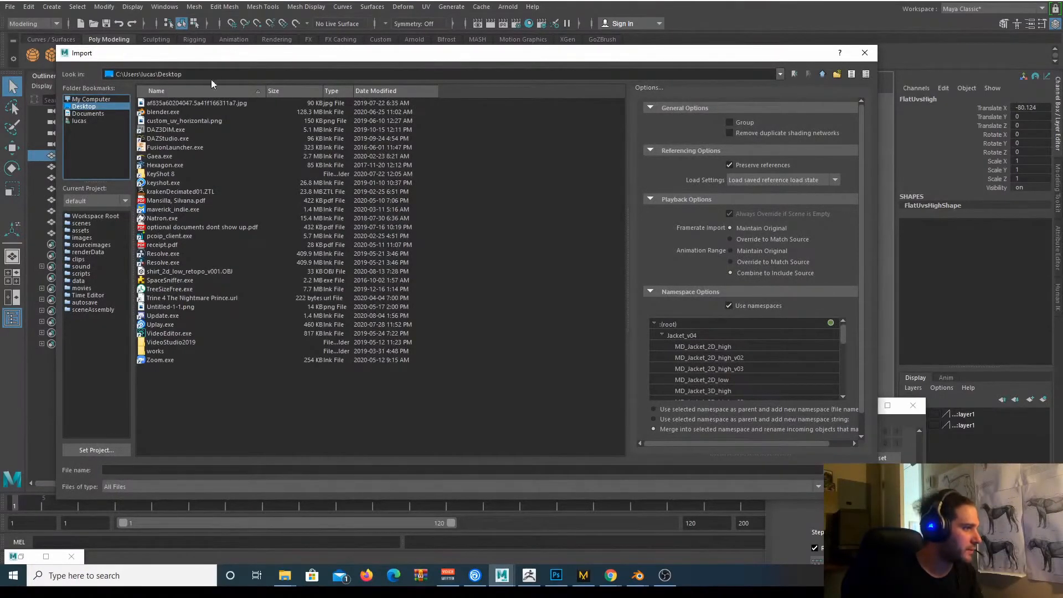
{"action": "left_click_drag", "start_coordinate": [235, 57], "coordinate": [247, 0]}
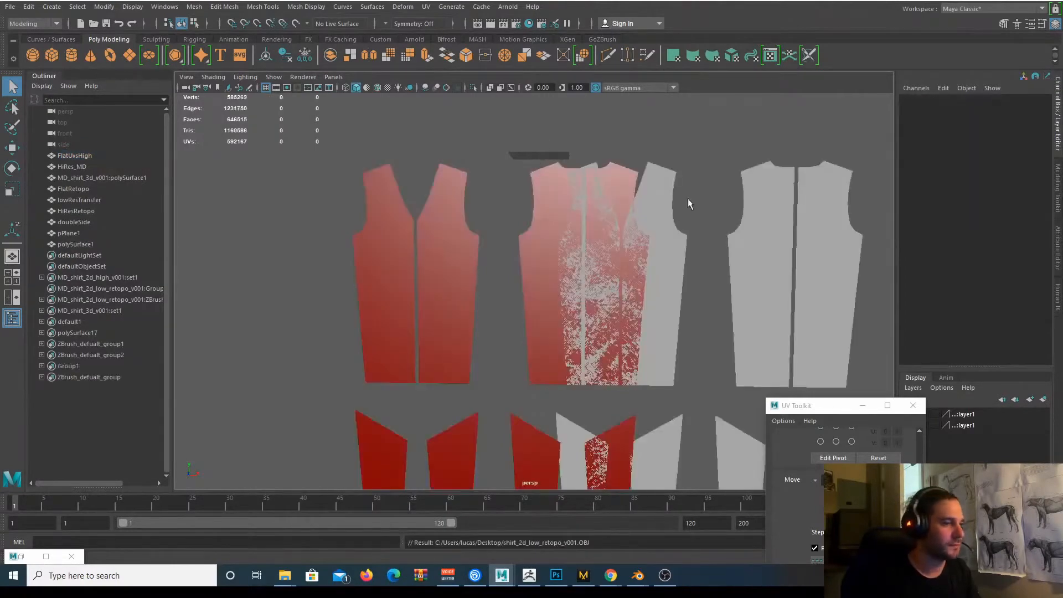
{"action": "left_click", "coordinate": [667, 256]}
{"action": "right_click_drag", "start_coordinate": [790, 271], "coordinate": [649, 283], "text": "alt"}
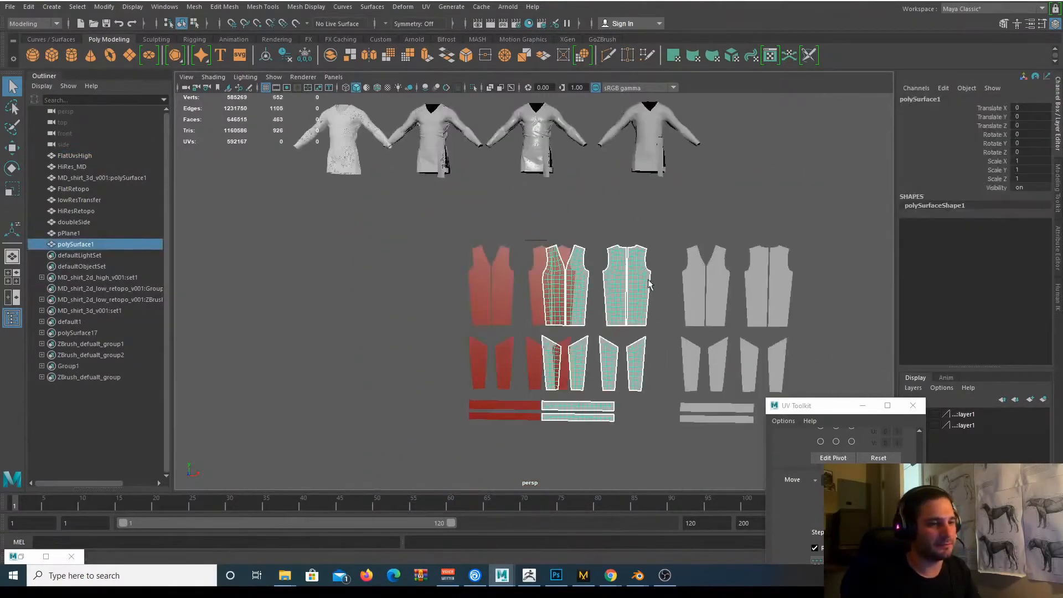
Set the FlatUvsHigh mesh's Translate X to 0 and make it the live surface.
{"action": "left_click", "coordinate": [507, 295]}
{"action": "double_click", "coordinate": [1030, 108]}
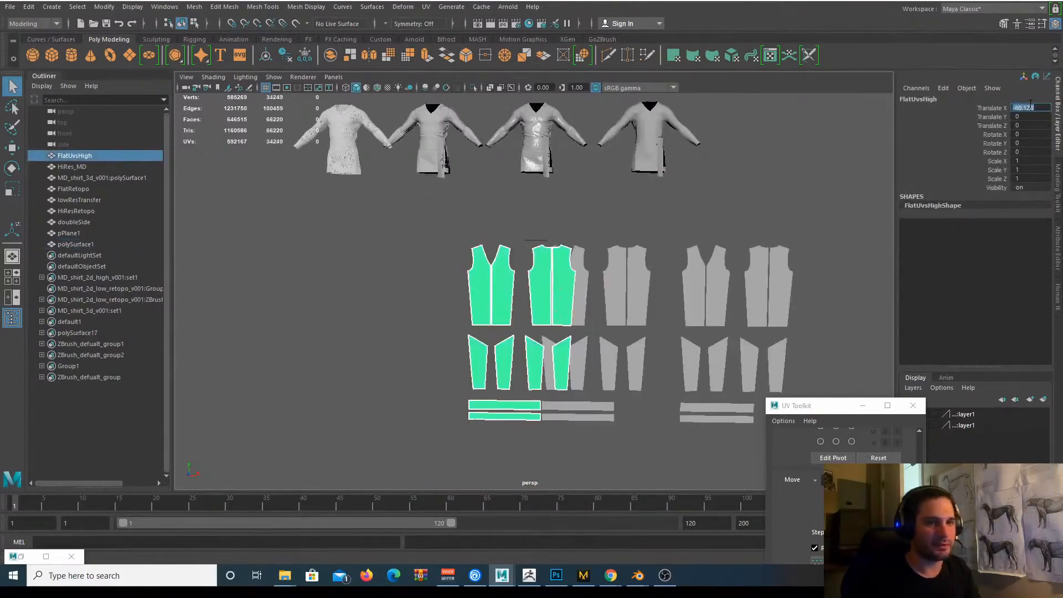
{"action": "type", "text": "0"}
{"action": "key", "text": "Return"}
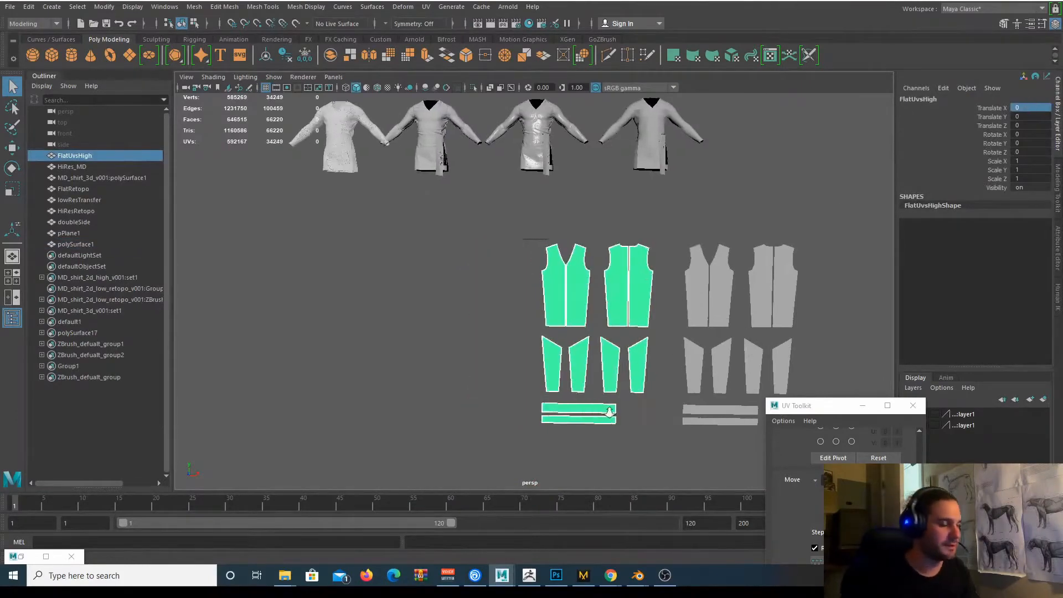
{"action": "key", "text": "f"}
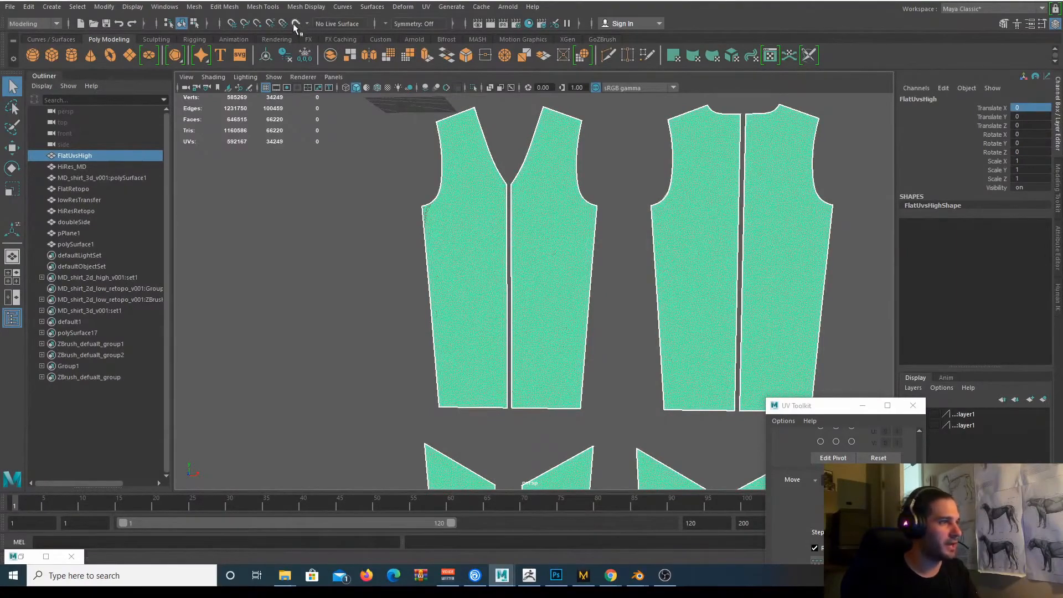
{"action": "left_click", "coordinate": [296, 23]}
Move the outer armpit vertex of polySurface1's left front panel out to the corner of the live FlatUvsHigh pattern.
{"action": "left_click", "coordinate": [541, 217]}
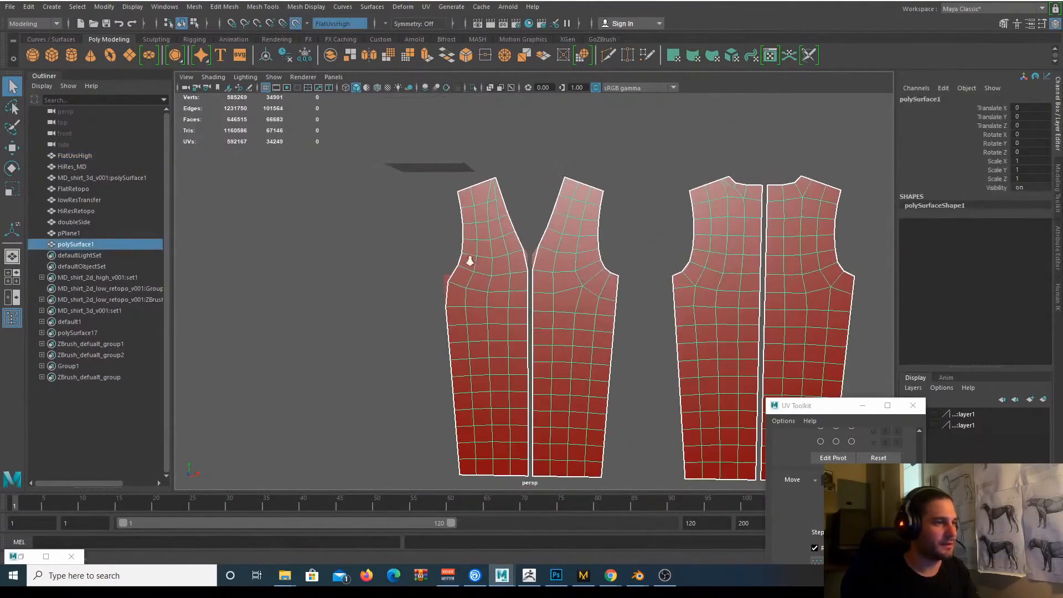
{"action": "scroll", "coordinate": [470, 261], "scroll_direction": "up", "scroll_amount": 3}
{"action": "right_click_drag", "start_coordinate": [380, 255], "coordinate": [354, 259]}
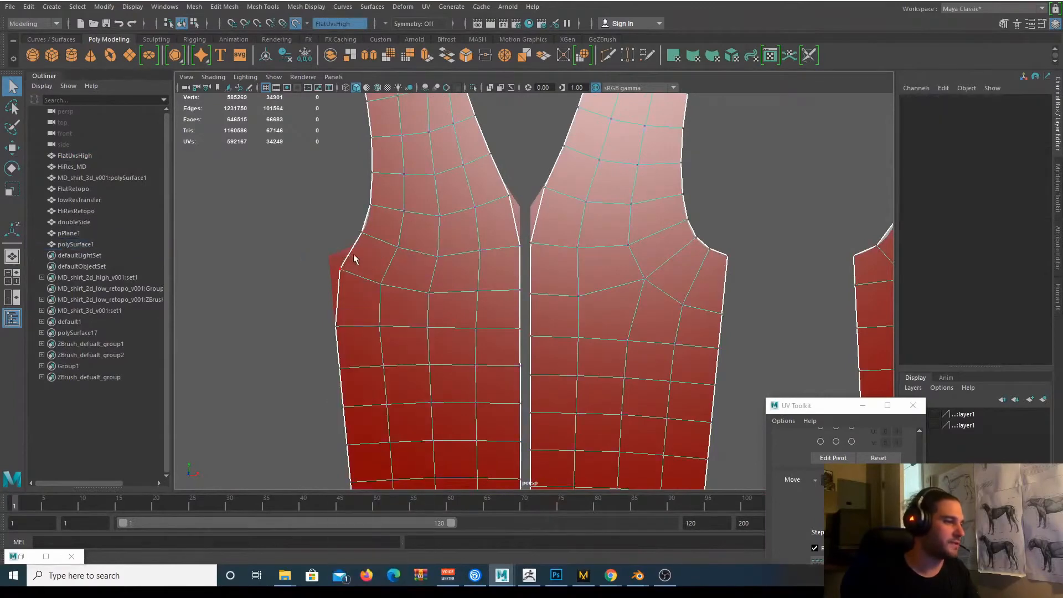
{"action": "left_click_drag", "start_coordinate": [326, 272], "coordinate": [348, 285]}
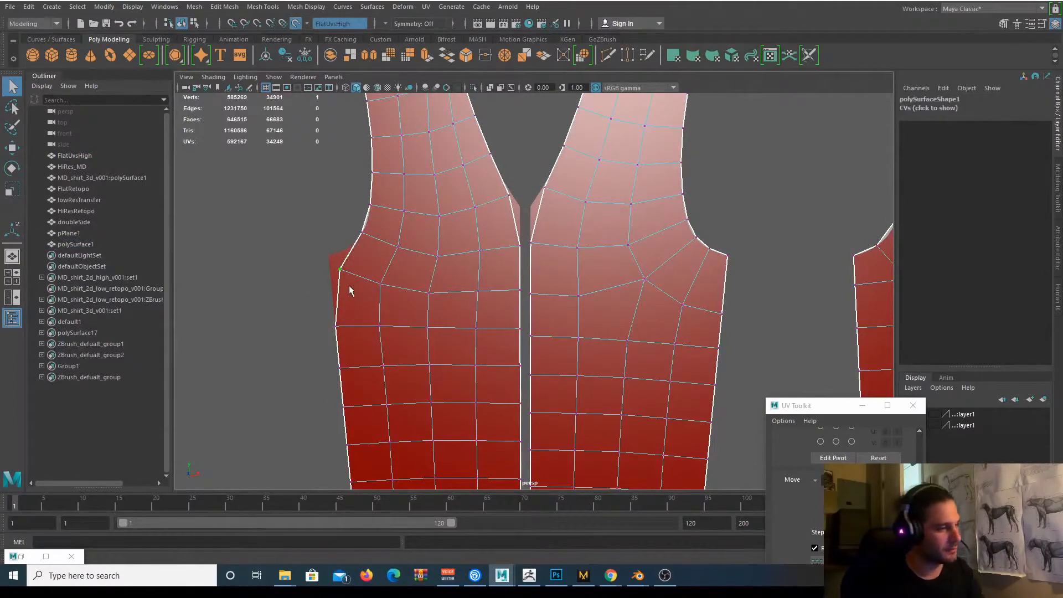
{"action": "key", "text": "w"}
{"action": "left_click_drag", "start_coordinate": [343, 273], "coordinate": [283, 264], "text": "ctrl+shift"}
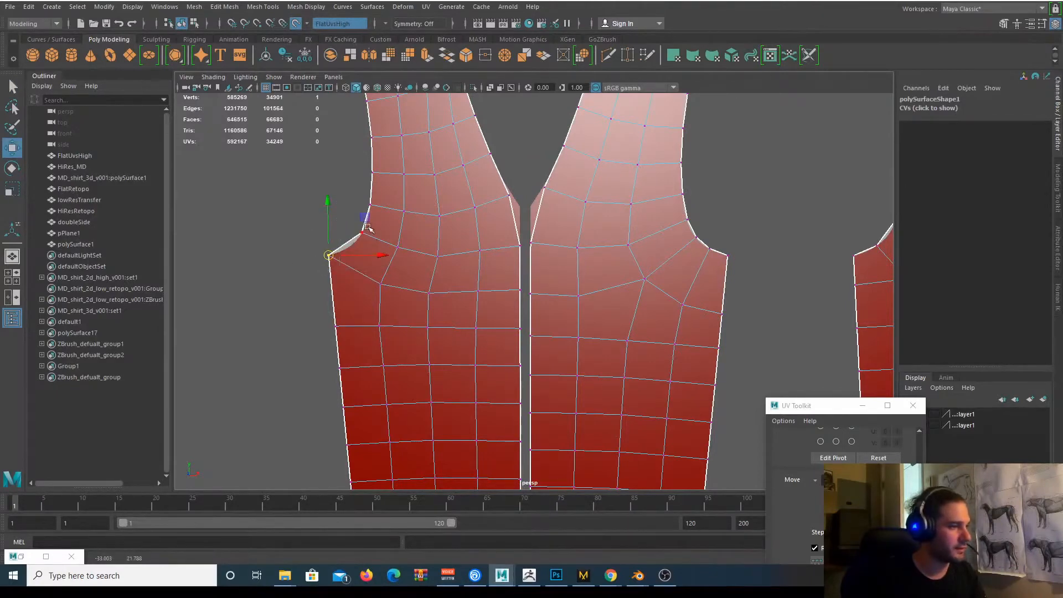
Move the left front panel's lower neckline vertex onto the neckline corner of the live pattern.
{"action": "scroll", "coordinate": [404, 234], "scroll_direction": "down", "scroll_amount": 4}
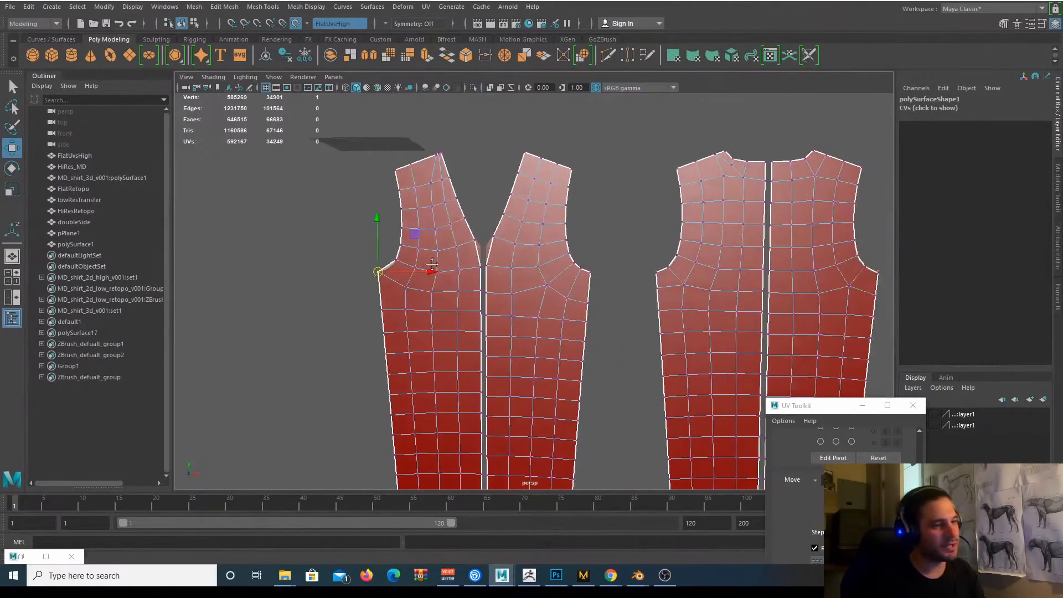
{"action": "middle_click_drag", "start_coordinate": [432, 265], "coordinate": [428, 265], "text": "alt"}
{"action": "left_click", "coordinate": [470, 241]}
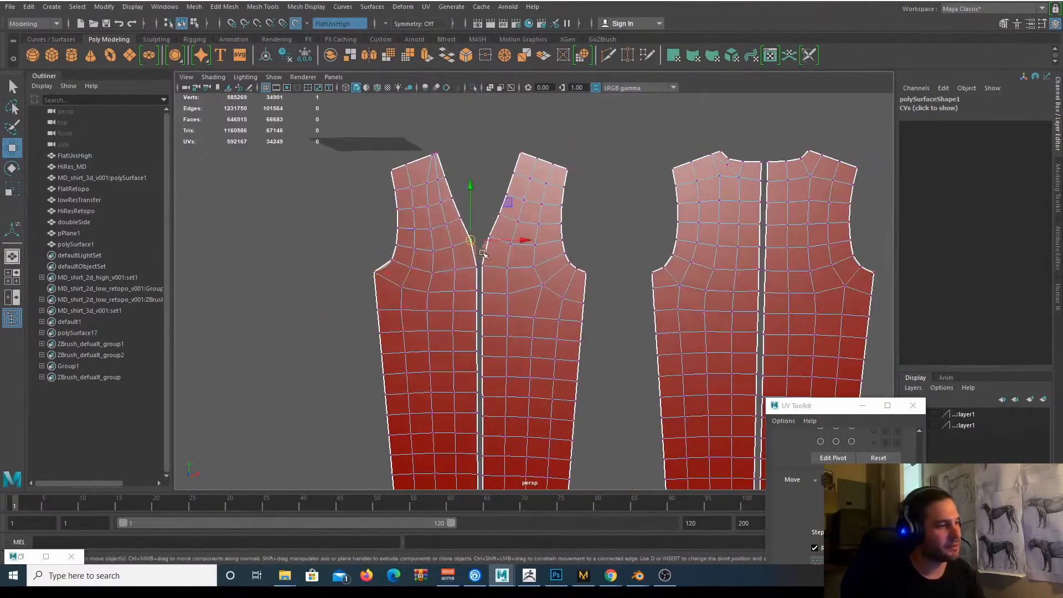
{"action": "left_click_drag", "start_coordinate": [471, 241], "coordinate": [478, 246], "text": "ctrl+shift"}
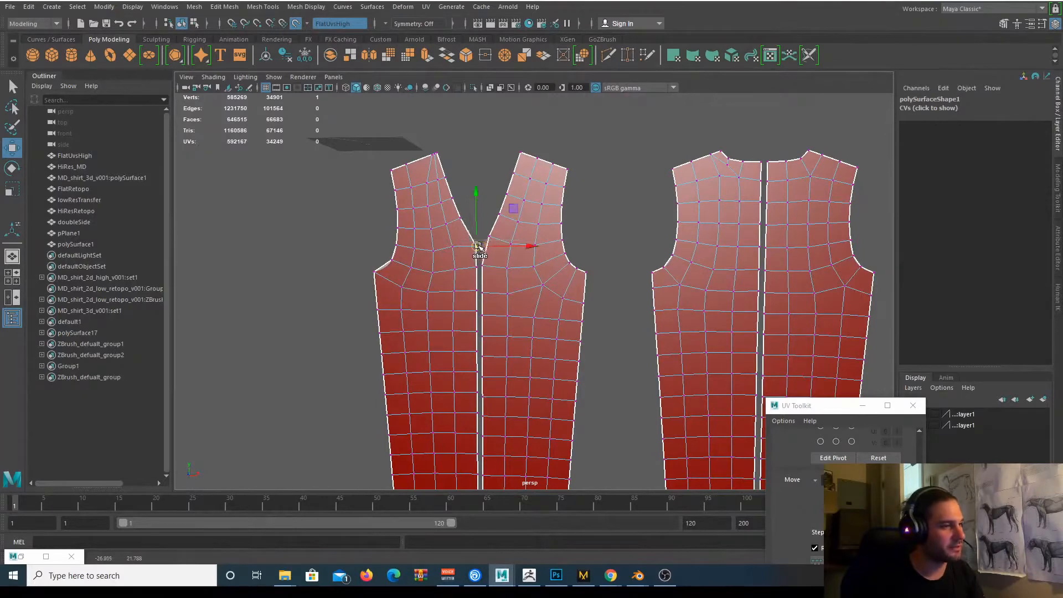
Delete all faces of the right front panel from the low-resolution retopo mesh.
{"action": "middle_click_drag", "start_coordinate": [453, 358], "coordinate": [457, 306], "text": "alt"}
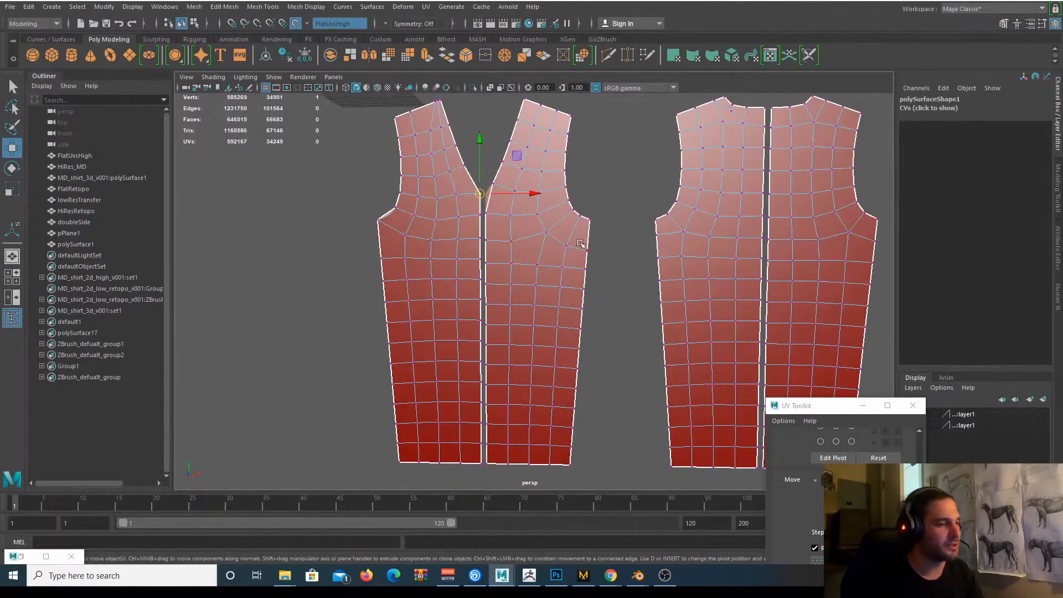
{"action": "right_click_drag", "start_coordinate": [553, 254], "coordinate": [553, 287]}
{"action": "key", "text": "Delete"}
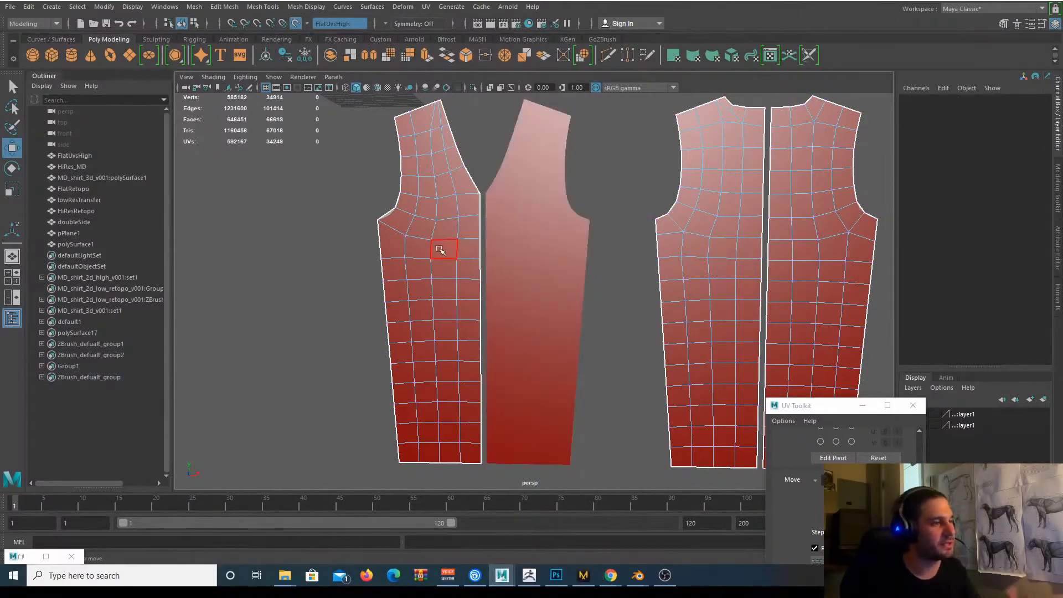
Straighten two horizontal vertex rows below the armpit of the left front panel by scaling them flat vertically.
{"action": "right_click_drag", "start_coordinate": [424, 257], "coordinate": [390, 254]}
{"action": "left_click_drag", "start_coordinate": [357, 249], "coordinate": [484, 270]}
{"action": "key", "text": "e"}
{"action": "key", "text": "r"}
{"action": "left_click_drag", "start_coordinate": [429, 209], "coordinate": [424, 292]}
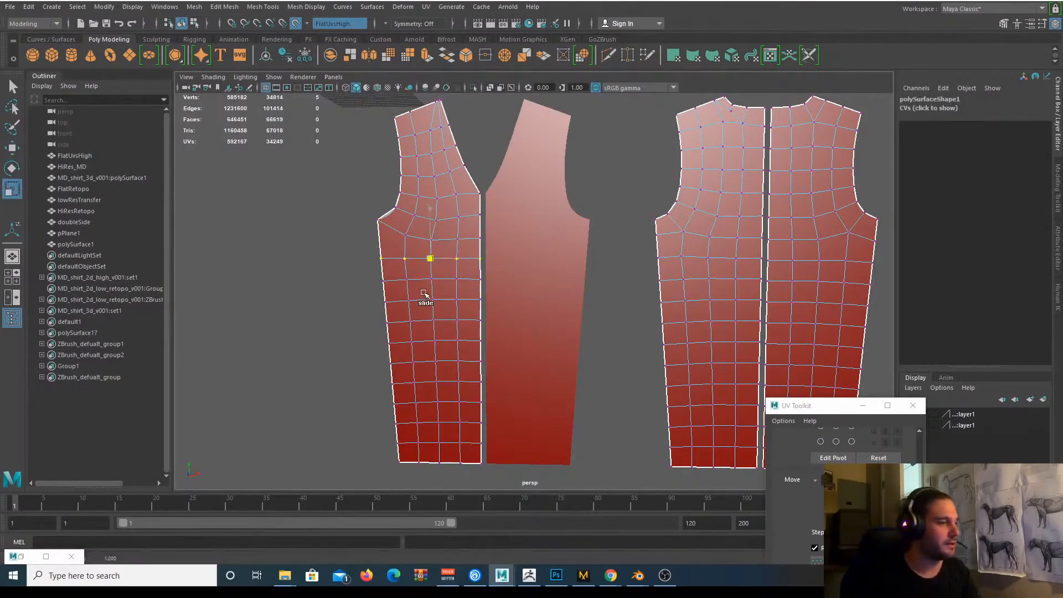
{"action": "left_click_drag", "start_coordinate": [429, 208], "coordinate": [435, 254]}
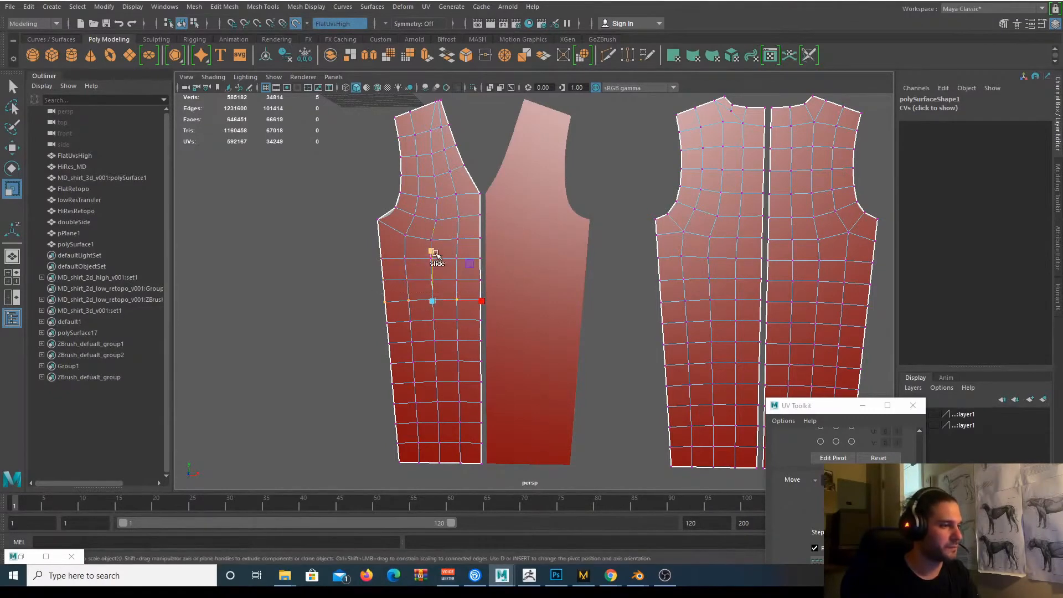
Reposition individual vertices at the chest and shoulder of the left front panel to even out the quads beside the neckline.
{"action": "middle_click_drag", "start_coordinate": [388, 216], "coordinate": [389, 219], "text": "alt"}
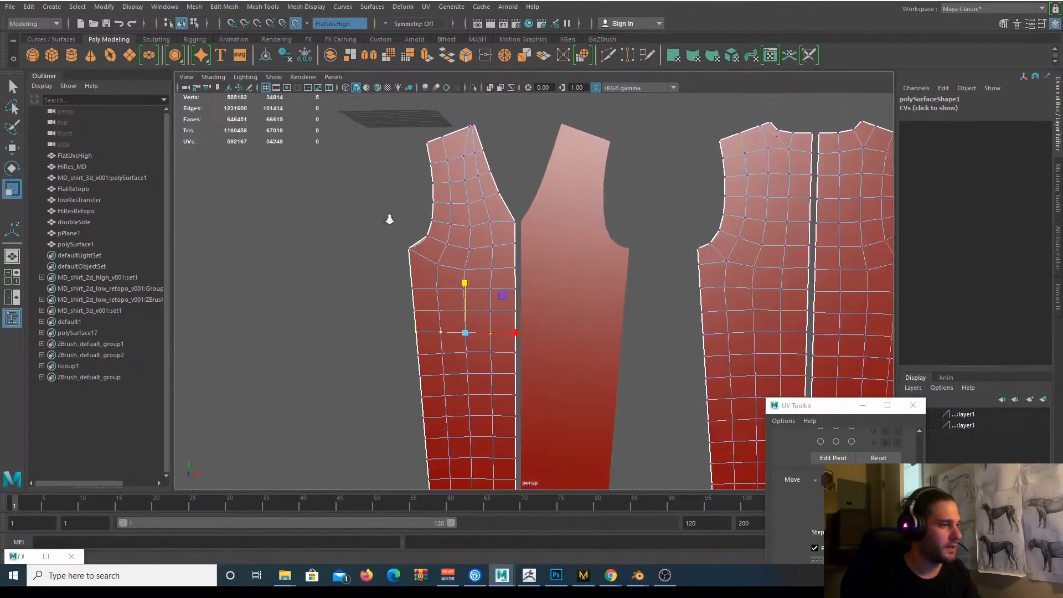
{"action": "right_click_drag", "start_coordinate": [389, 220], "coordinate": [439, 224], "text": "alt"}
{"action": "middle_click_drag", "start_coordinate": [440, 224], "coordinate": [458, 311], "text": "alt"}
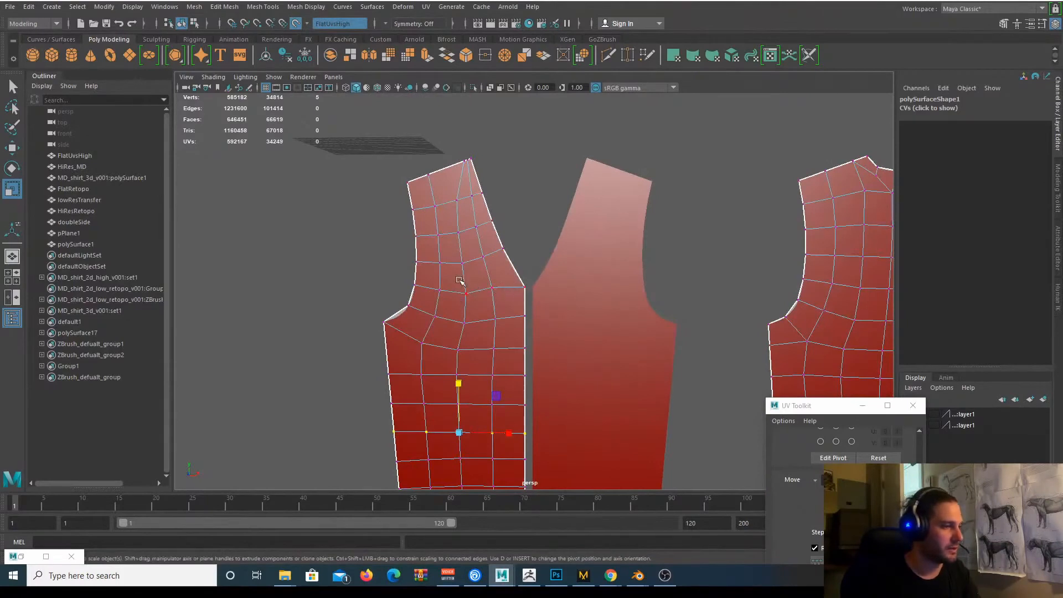
{"action": "left_click", "coordinate": [491, 288]}
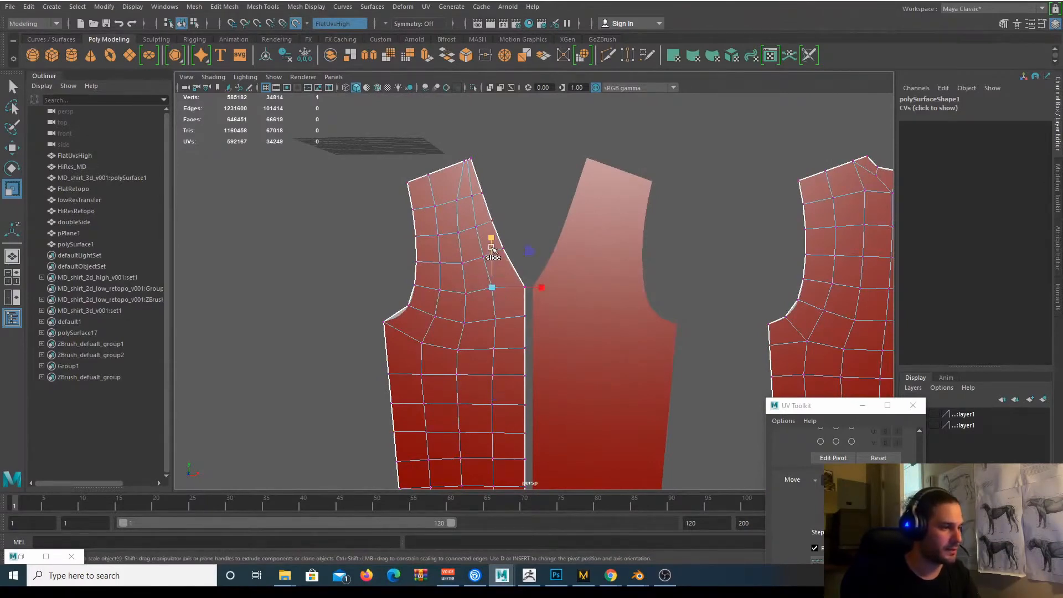
{"action": "key", "text": "w"}
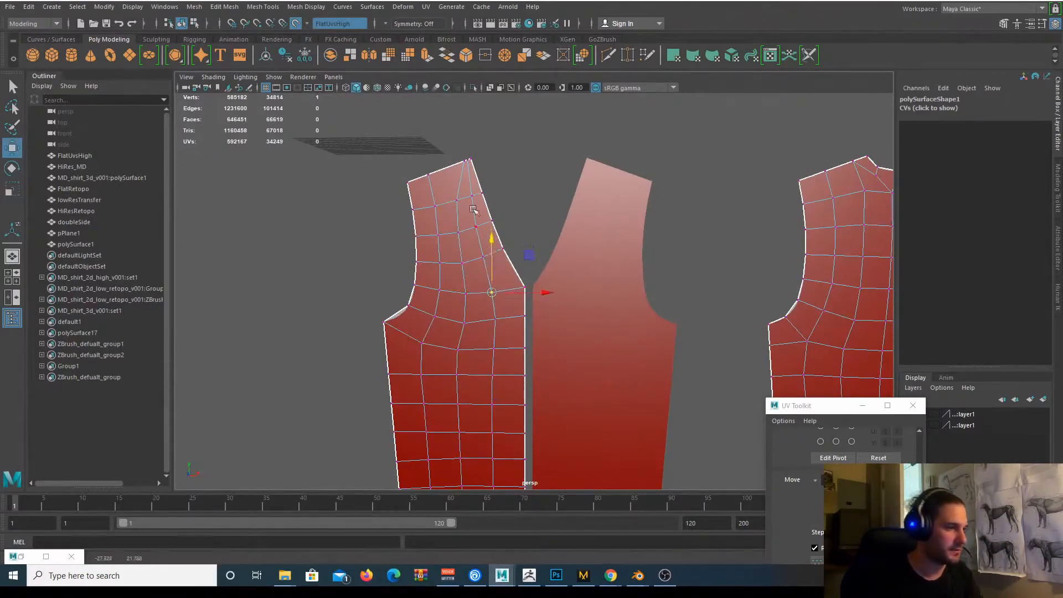
{"action": "left_click", "coordinate": [461, 163]}
{"action": "left_click_drag", "start_coordinate": [463, 161], "coordinate": [445, 167], "text": "ctrl+shift"}
{"action": "left_click", "coordinate": [452, 199]}
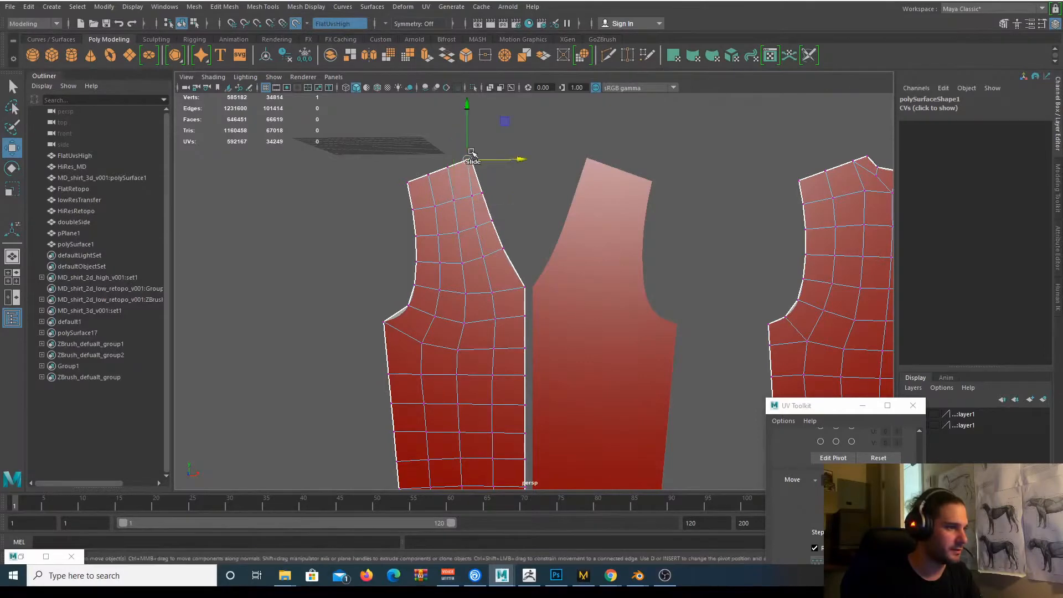
{"action": "left_click", "coordinate": [464, 162]}
{"action": "left_click", "coordinate": [472, 196]}
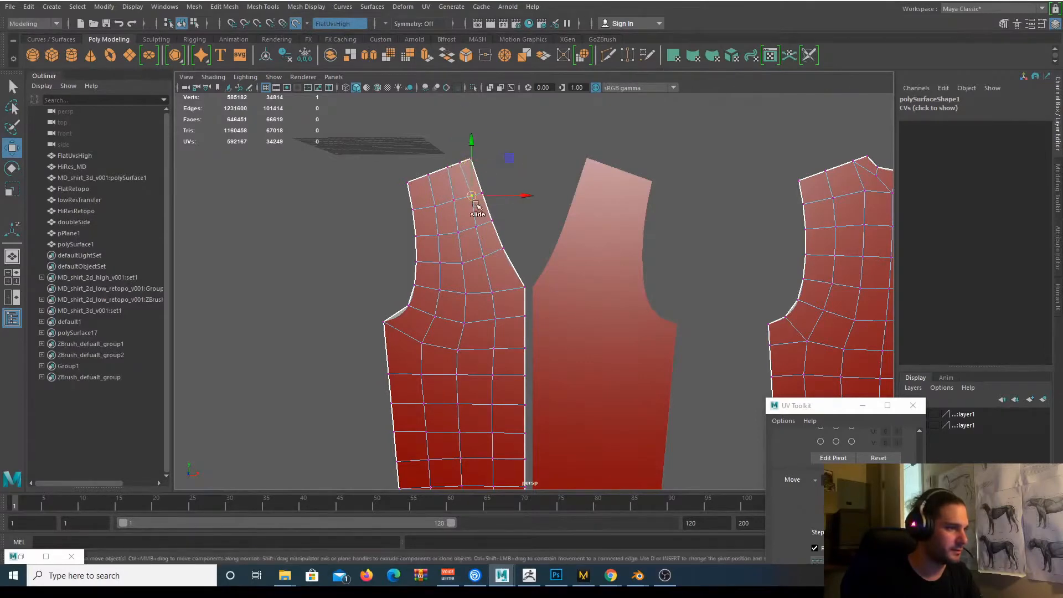
{"action": "left_click_drag", "start_coordinate": [472, 196], "coordinate": [467, 195], "text": "ctrl+shift"}
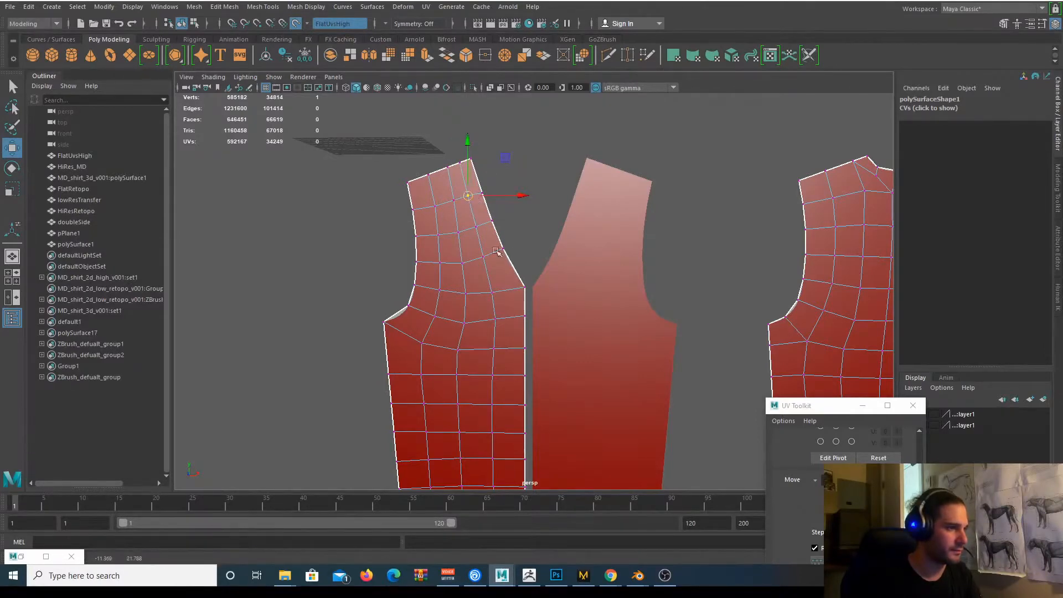
{"action": "scroll", "coordinate": [552, 284], "scroll_direction": "down", "scroll_amount": 6}
{"action": "right_click_drag", "start_coordinate": [522, 242], "coordinate": [559, 221]}
{"action": "middle_click_drag", "start_coordinate": [508, 271], "coordinate": [463, 286], "text": "alt"}
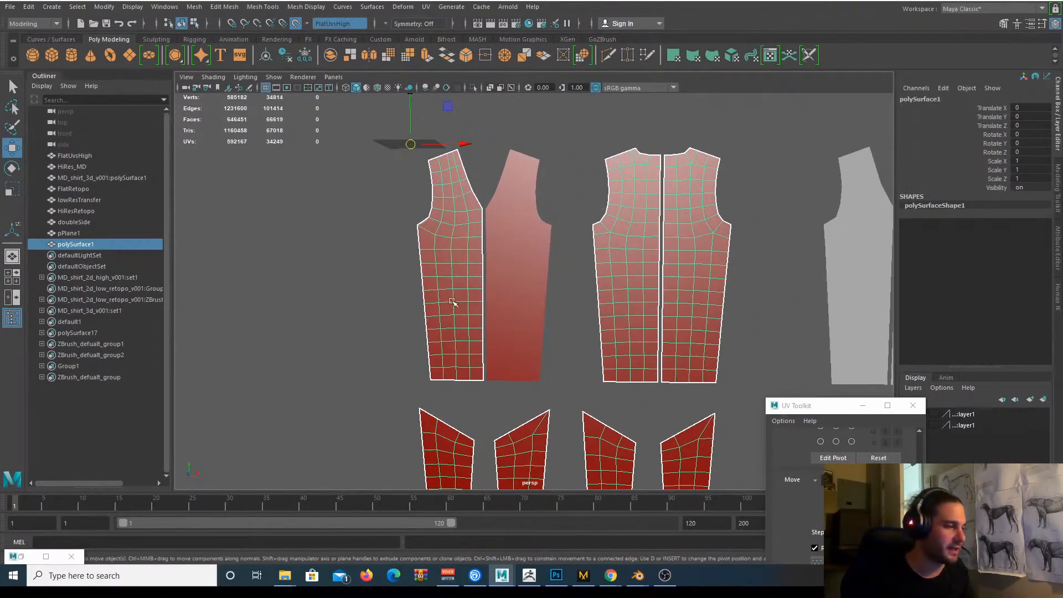
{"action": "right_click_drag", "start_coordinate": [451, 260], "coordinate": [503, 238]}
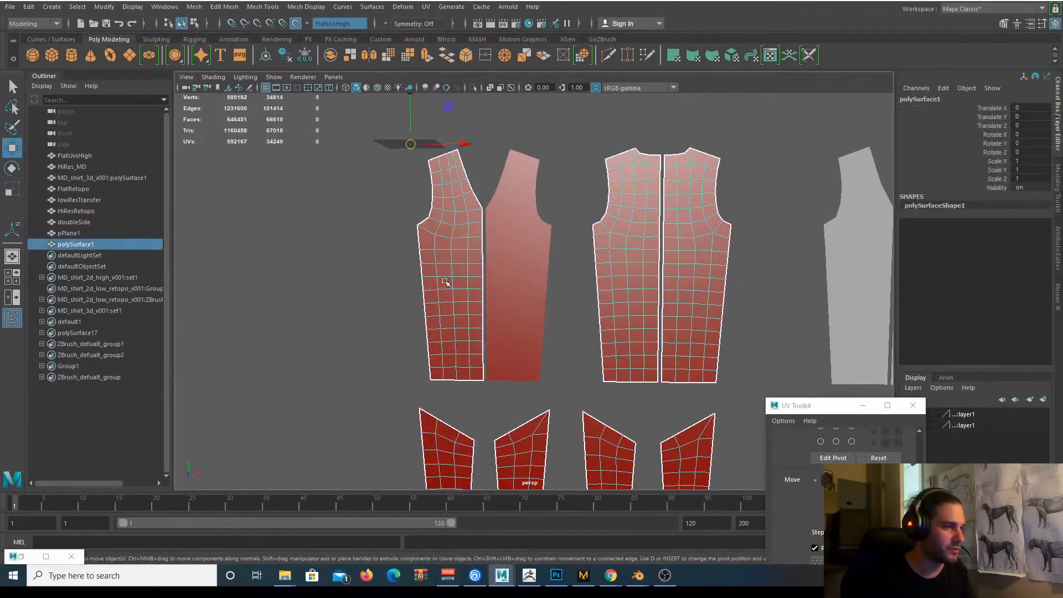
{"action": "right_click_drag", "start_coordinate": [431, 276], "coordinate": [433, 237]}
{"action": "double_click", "coordinate": [447, 276]}
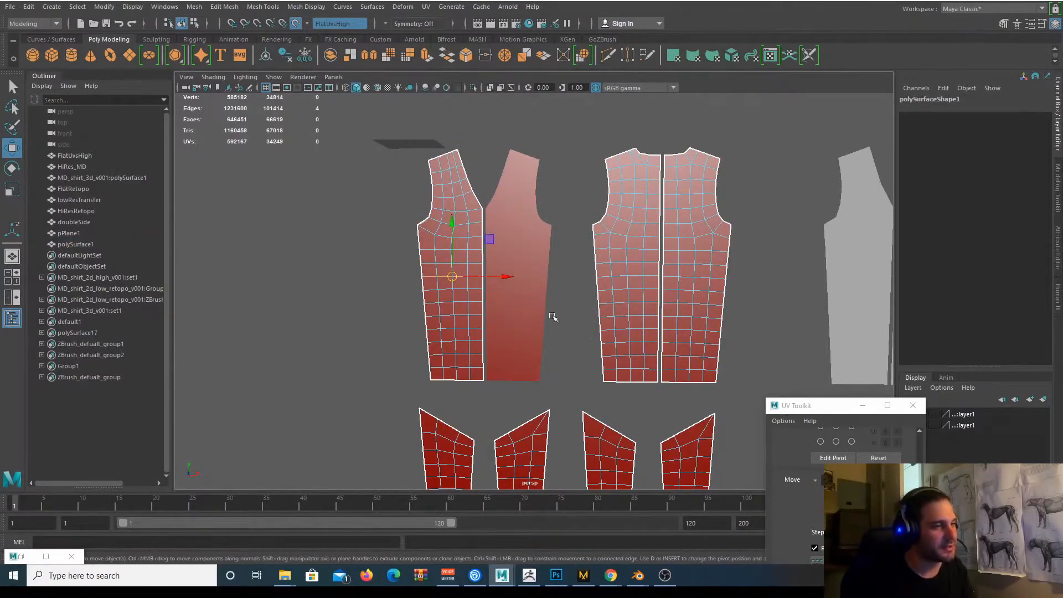
Flatten two horizontal vertex rows running across the left front panel and both back panels by scaling them vertically.
{"action": "middle_click_drag", "start_coordinate": [698, 314], "coordinate": [561, 307], "text": "alt"}
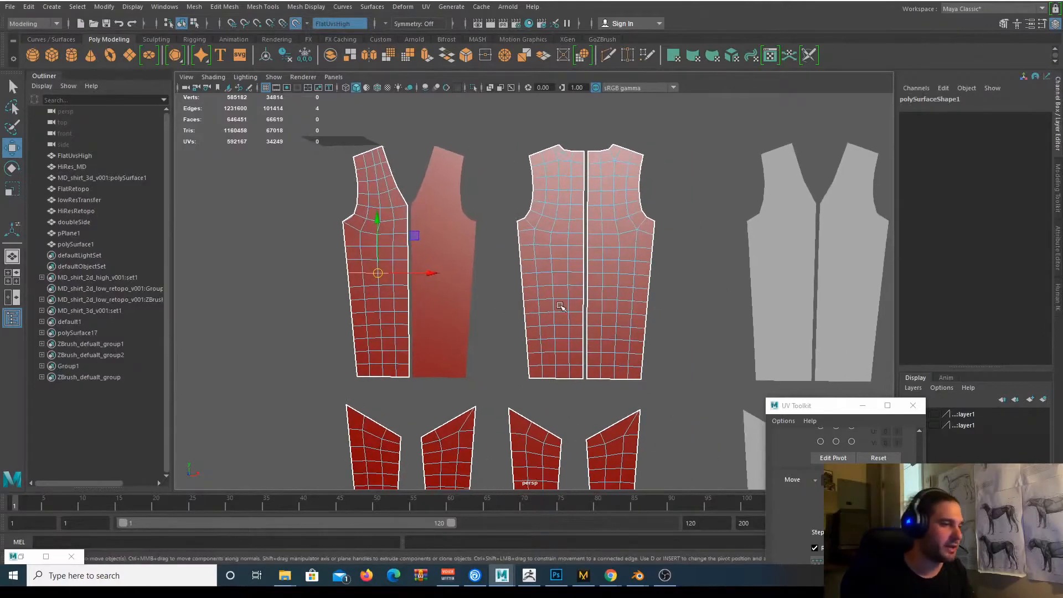
{"action": "left_click_drag", "start_coordinate": [309, 265], "coordinate": [702, 290]}
{"action": "key", "text": "e"}
{"action": "right_click_drag", "start_coordinate": [601, 285], "coordinate": [515, 257]}
{"action": "left_click_drag", "start_coordinate": [332, 263], "coordinate": [729, 287]}
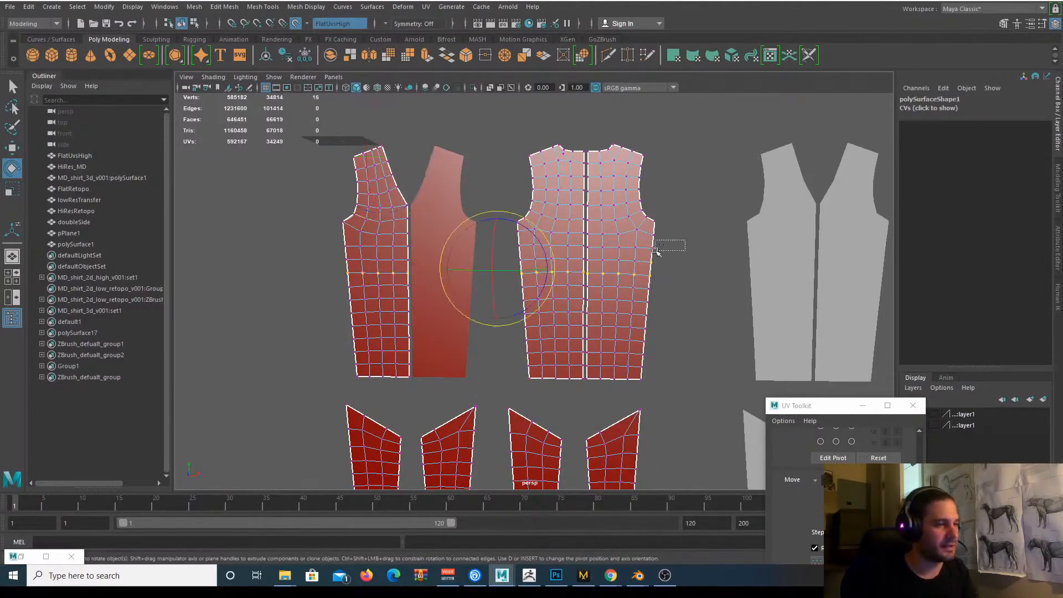
{"action": "key", "text": "r"}
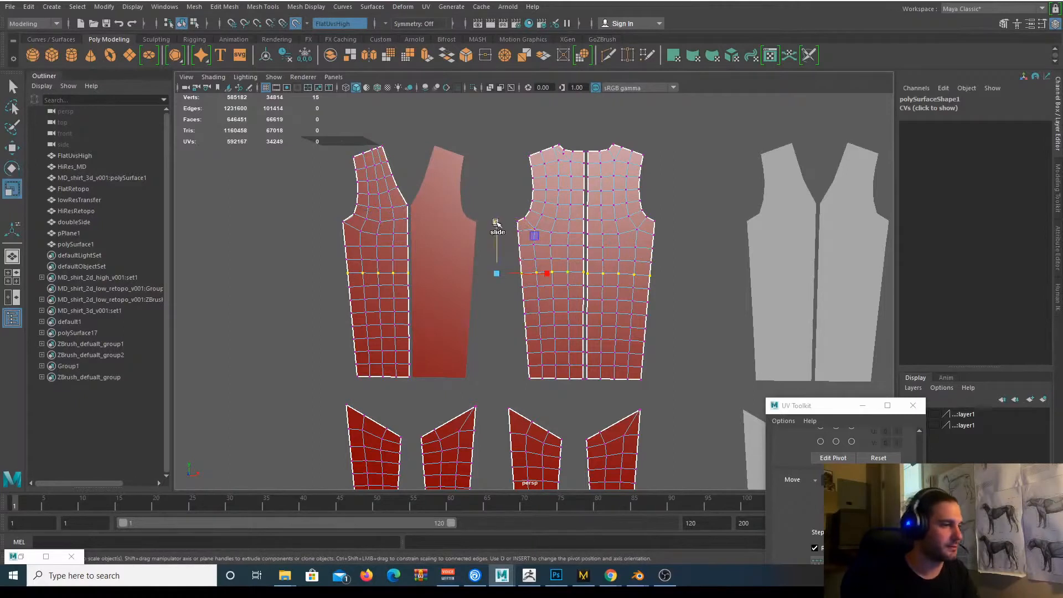
{"action": "left_click_drag", "start_coordinate": [497, 224], "coordinate": [492, 315]}
{"action": "left_click_drag", "start_coordinate": [336, 281], "coordinate": [668, 297]}
{"action": "left_click_drag", "start_coordinate": [497, 237], "coordinate": [496, 322]}
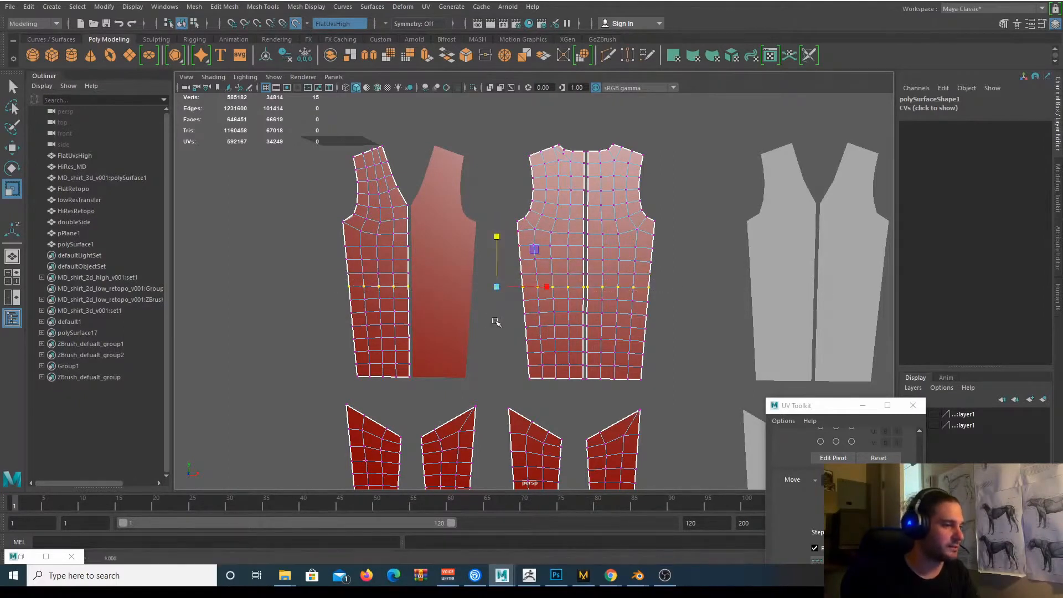
{"action": "middle_click_drag", "start_coordinate": [588, 365], "coordinate": [578, 166], "text": "alt"}
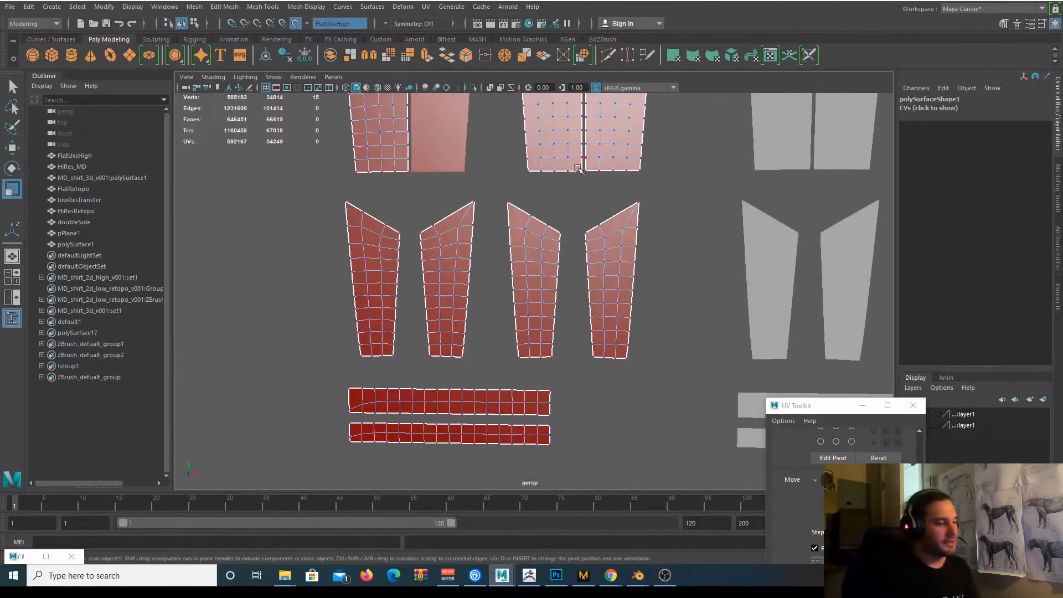
{"action": "scroll", "coordinate": [653, 321], "scroll_direction": "up", "scroll_amount": 5}
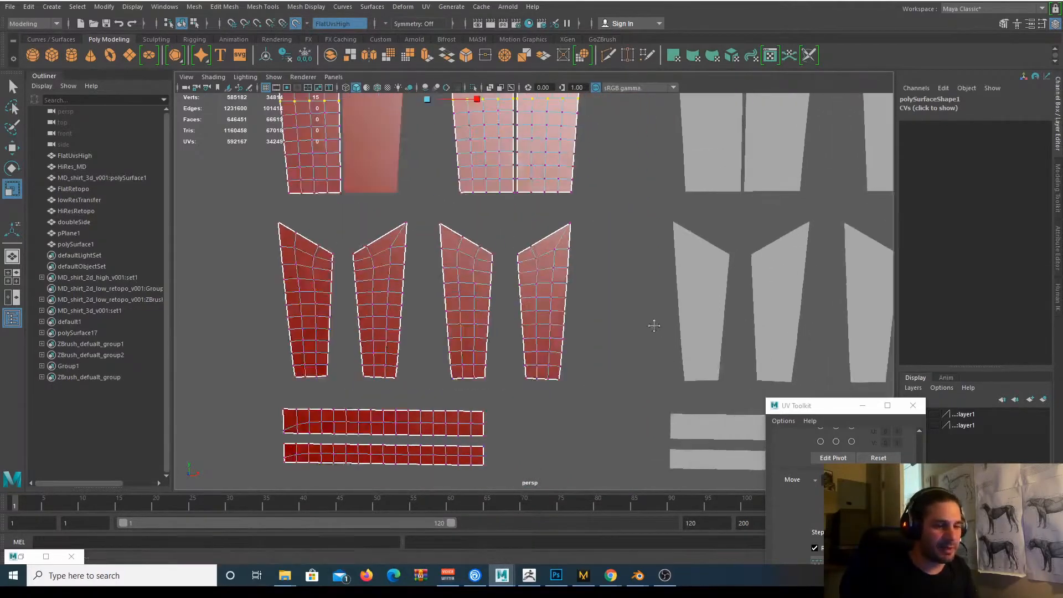
{"action": "scroll", "coordinate": [637, 310], "scroll_direction": "down", "scroll_amount": 3}
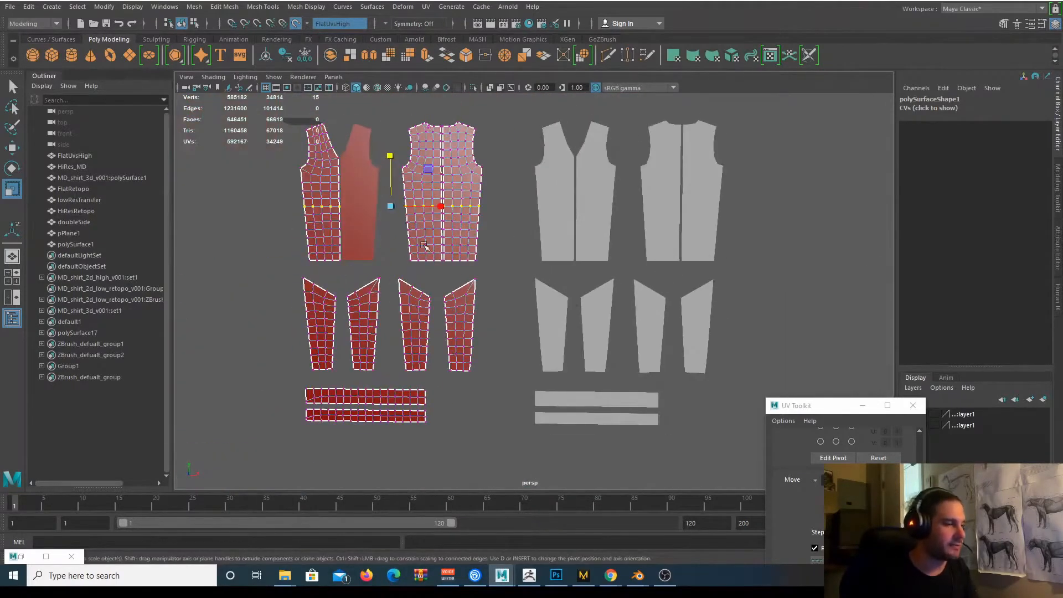
Return to object mode and delete the partially cleaned low-resolution retopo mesh polySurface1.
{"action": "right_click_drag", "start_coordinate": [423, 245], "coordinate": [477, 229]}
{"action": "middle_click_drag", "start_coordinate": [428, 276], "coordinate": [537, 322], "text": "alt"}
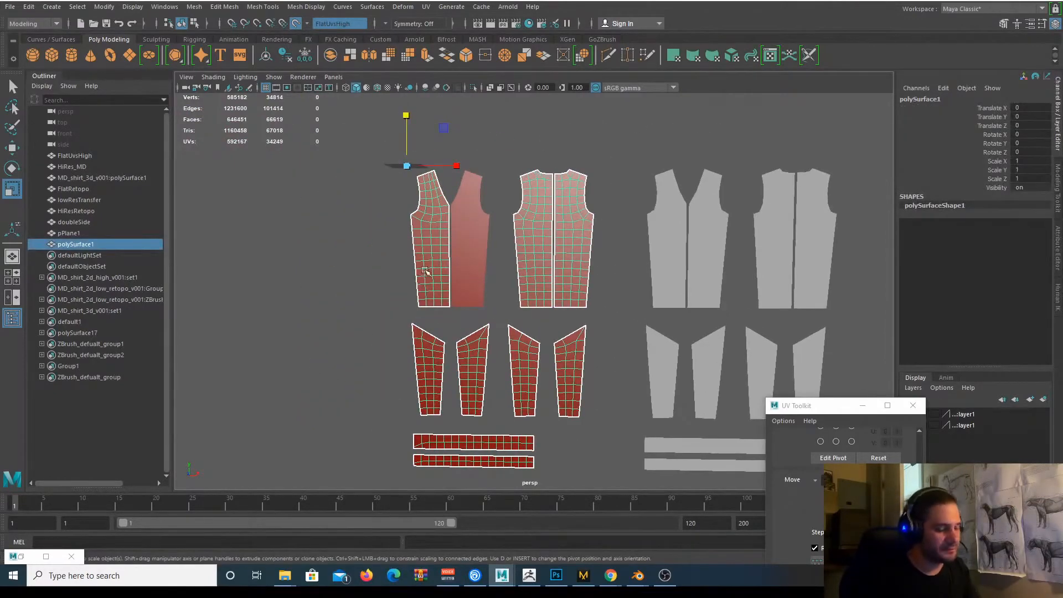
{"action": "key", "text": "Delete"}
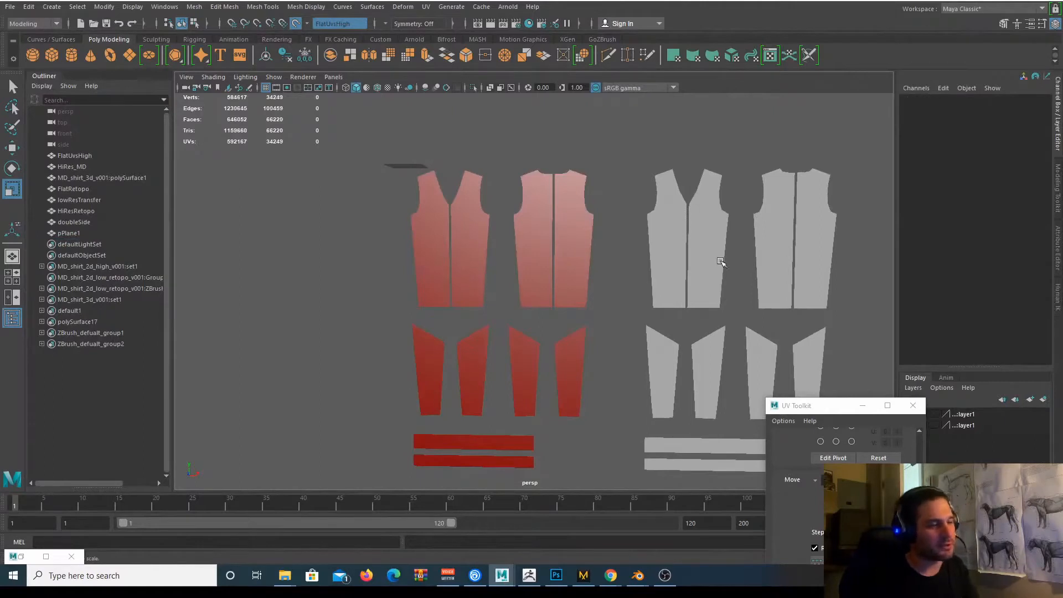
Place the finished FlatRetopo mesh over the high-resolution flat patterns by setting its Translate X to 0.
{"action": "left_click", "coordinate": [713, 260]}
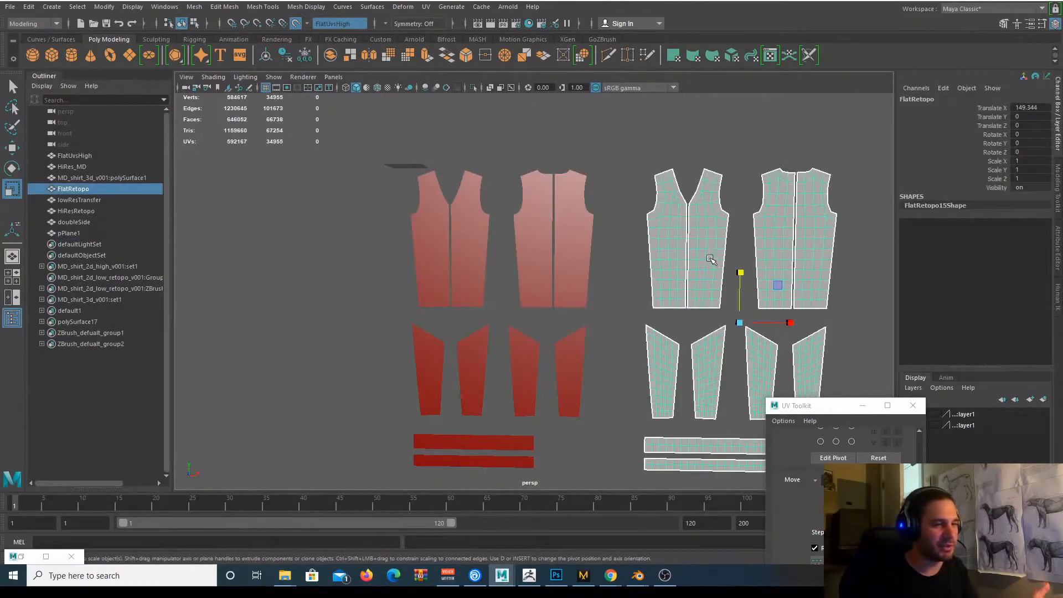
{"action": "double_click", "coordinate": [1025, 107]}
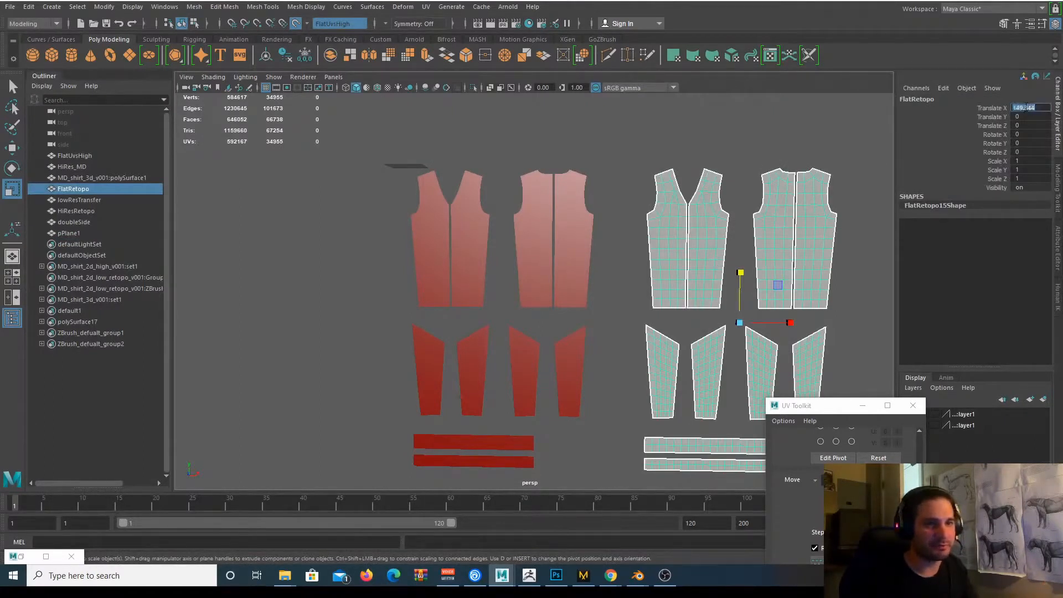
{"action": "type", "text": "0"}
{"action": "key", "text": "Return"}
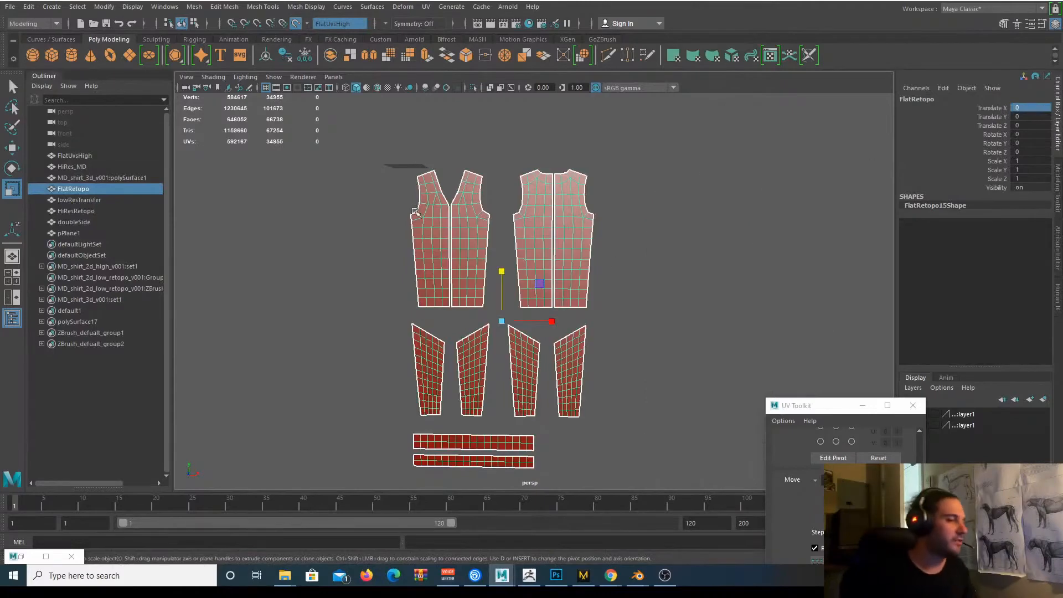
Try smoothing the FlatRetopo mesh exponentially with 1 division level, and undo the smoothing.
{"action": "scroll", "coordinate": [440, 157], "scroll_direction": "up", "scroll_amount": 4}
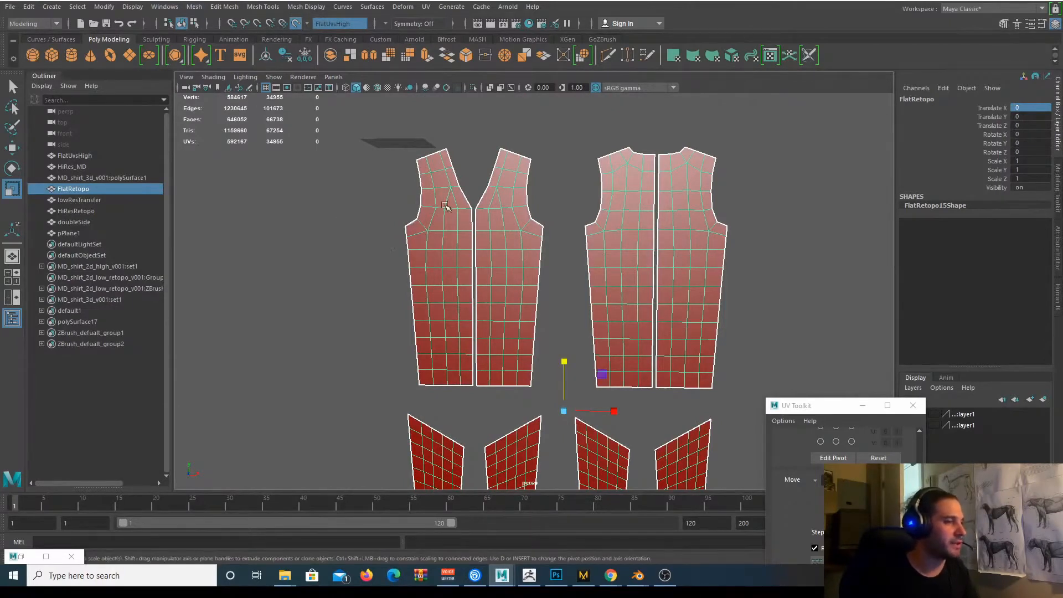
{"action": "left_click", "coordinate": [194, 7]}
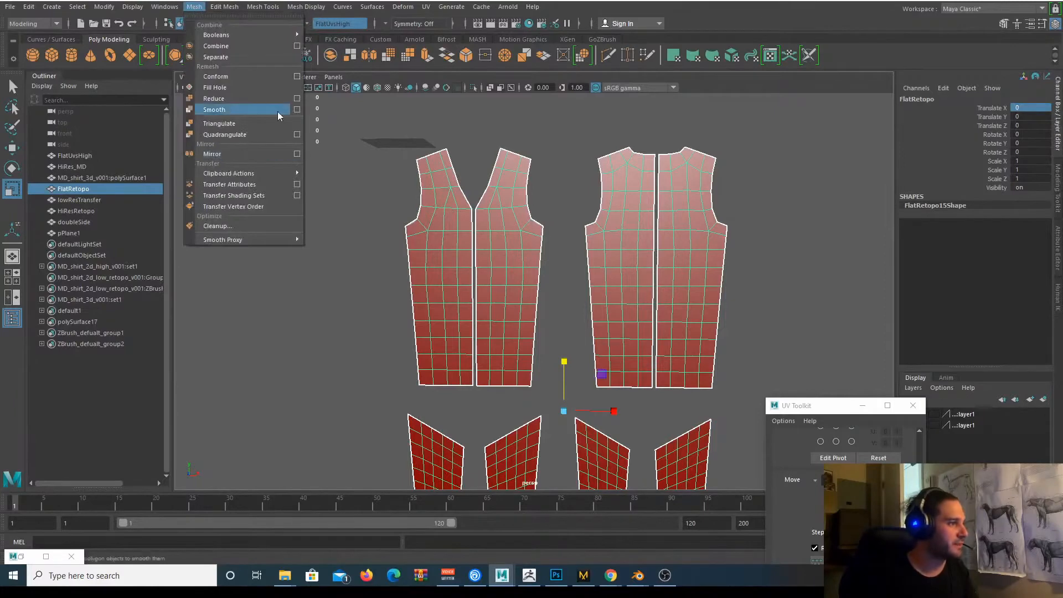
{"action": "left_click", "coordinate": [297, 109]}
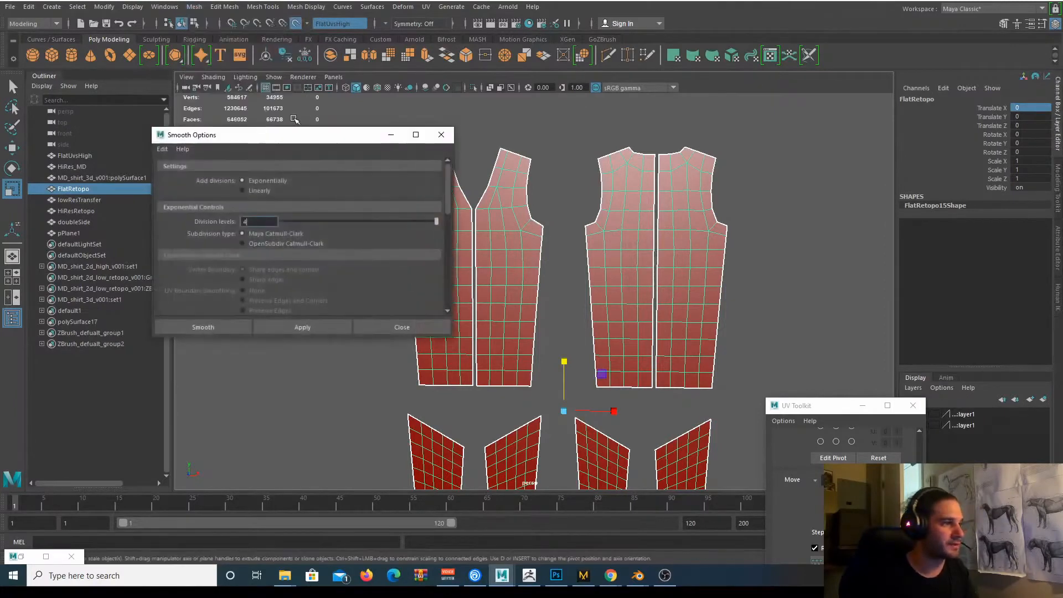
{"action": "type", "text": "1"}
{"action": "key", "text": "Return"}
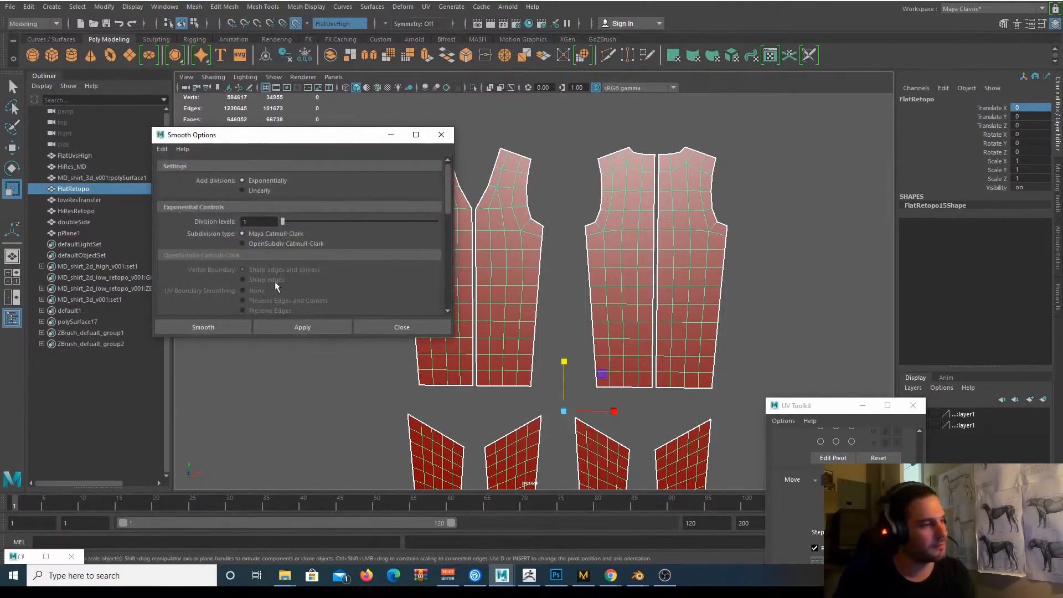
{"action": "left_click", "coordinate": [302, 327]}
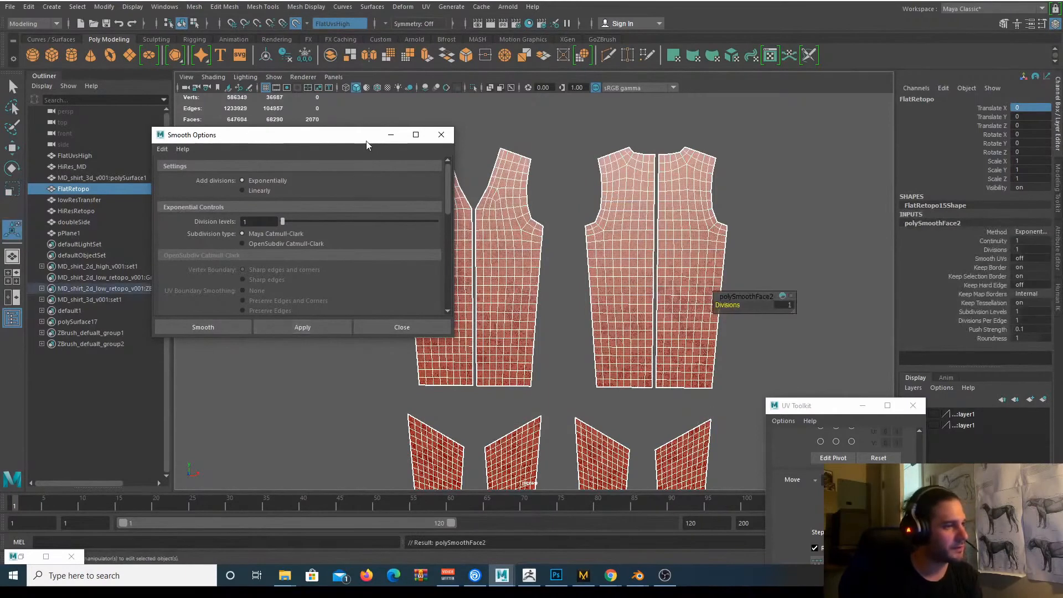
{"action": "left_click_drag", "start_coordinate": [368, 138], "coordinate": [123, 202]}
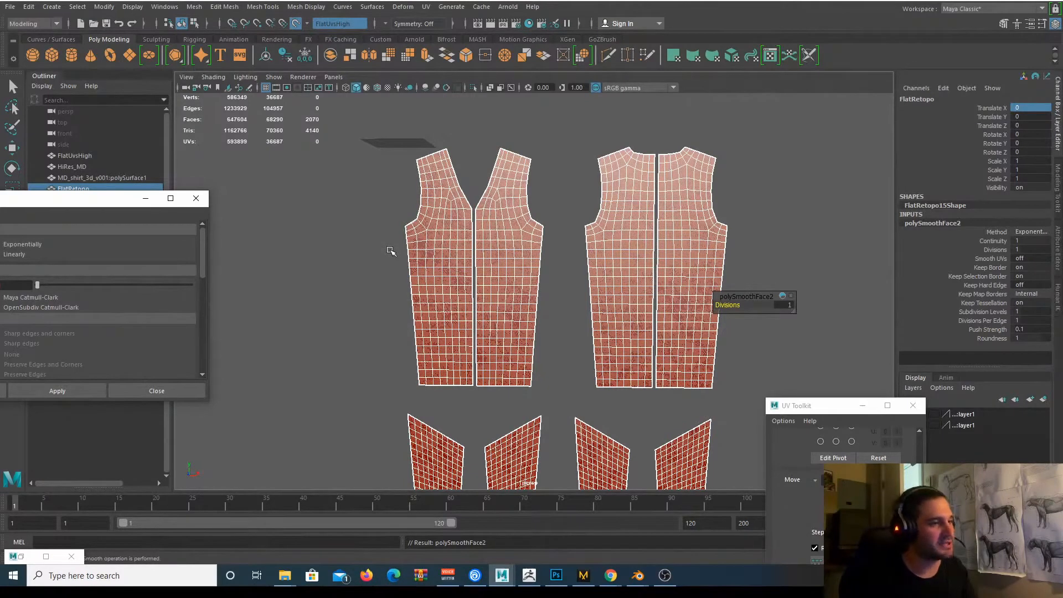
{"action": "key", "text": "ctrl+z"}
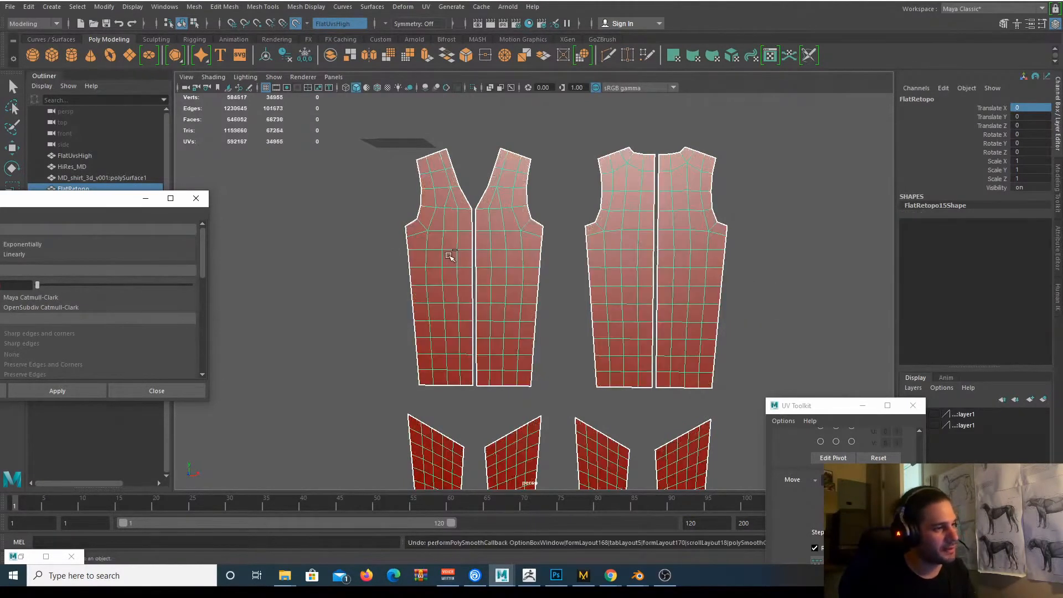
Examine the flat retopo patterns together with the four 3D shirt meshes above them.
{"action": "key", "text": "f"}
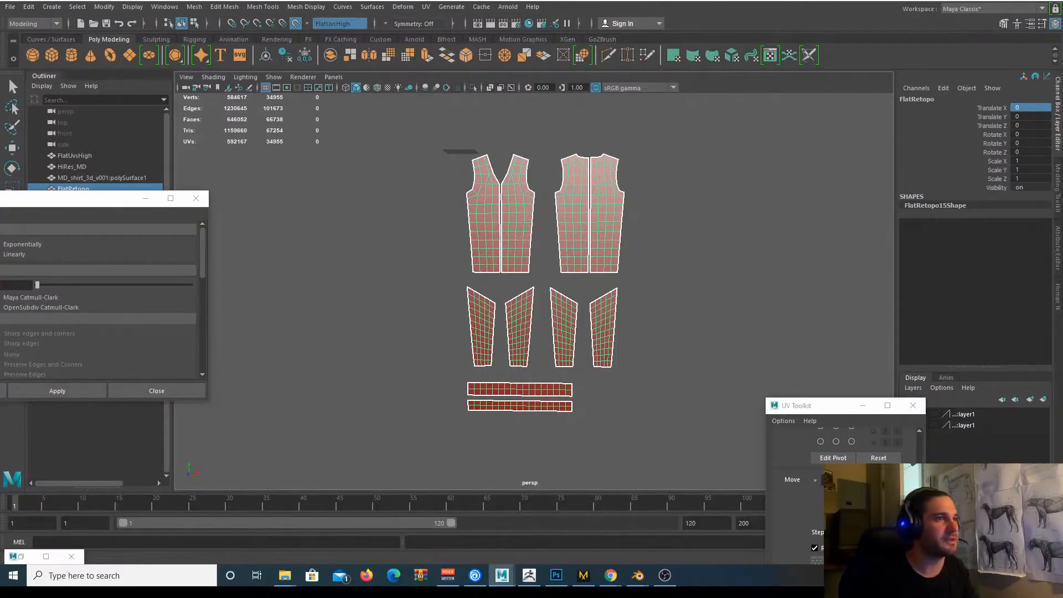
{"action": "key", "text": "alt+Tab"}
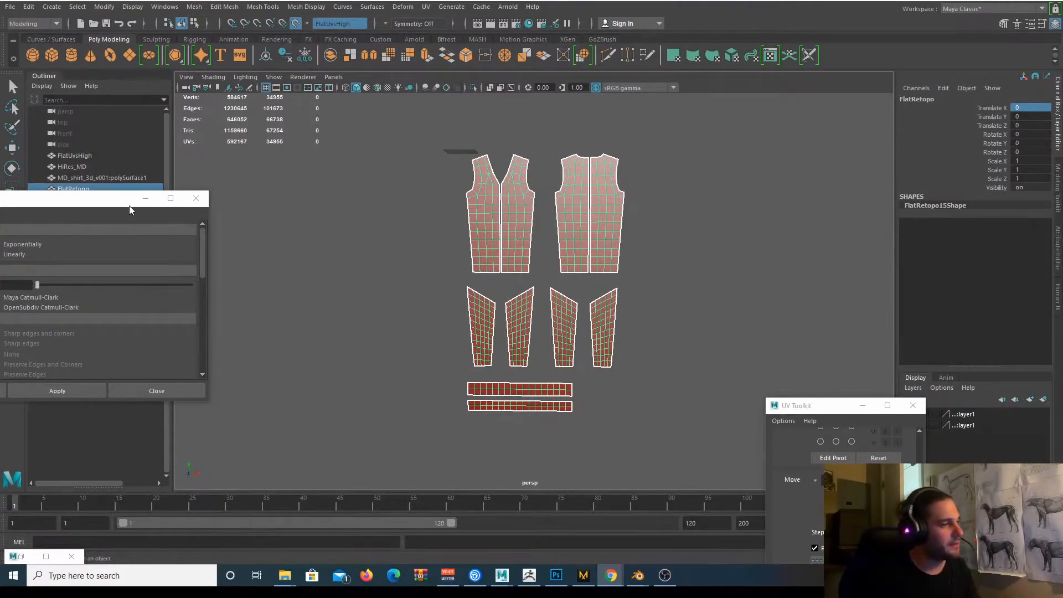
{"action": "left_click_drag", "start_coordinate": [128, 204], "coordinate": [187, 276]}
{"action": "middle_click_drag", "start_coordinate": [578, 212], "coordinate": [560, 282], "text": "alt"}
{"action": "right_click_drag", "start_coordinate": [630, 280], "coordinate": [527, 211], "text": "alt"}
{"action": "middle_click_drag", "start_coordinate": [526, 211], "coordinate": [556, 249], "text": "alt"}
{"action": "right_click_drag", "start_coordinate": [556, 249], "coordinate": [598, 327], "text": "alt"}
{"action": "middle_click_drag", "start_coordinate": [485, 220], "coordinate": [468, 184], "text": "alt"}
{"action": "middle_click_drag", "start_coordinate": [534, 348], "coordinate": [530, 366], "text": "alt"}
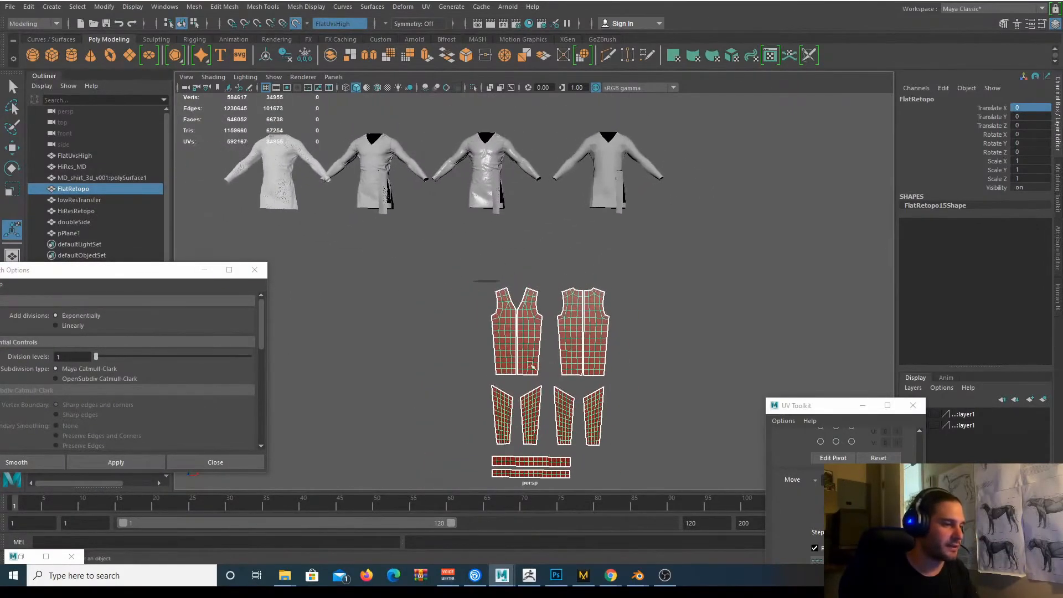
{"action": "middle_click_drag", "start_coordinate": [519, 252], "coordinate": [574, 277], "text": "alt"}
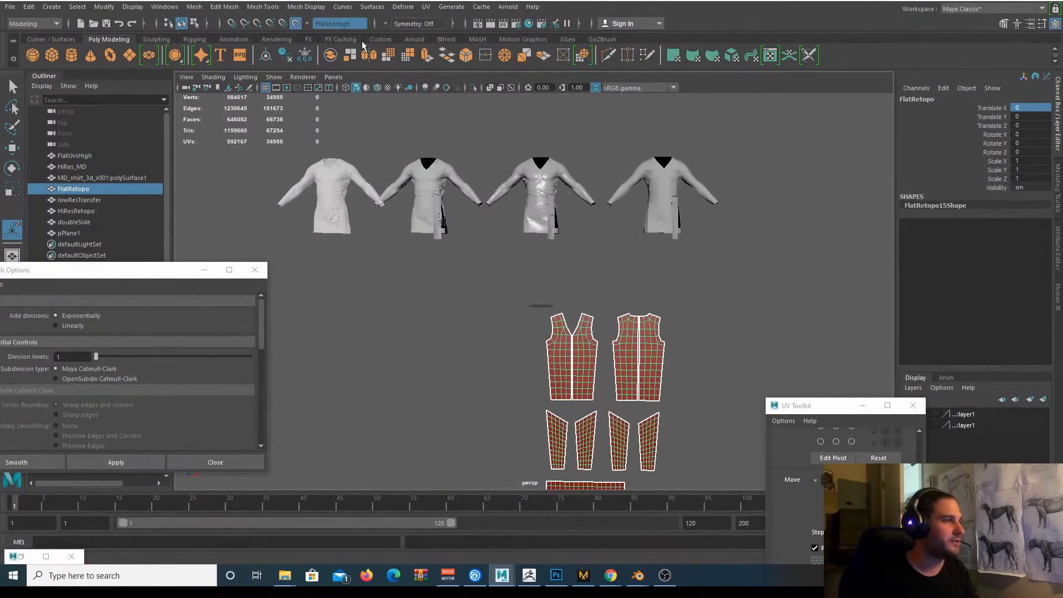
Open the UV Editor for the FlatRetopo mesh and place its window beside the flat patterns.
{"action": "left_click", "coordinate": [428, 22]}
{"action": "left_click", "coordinate": [443, 34]}
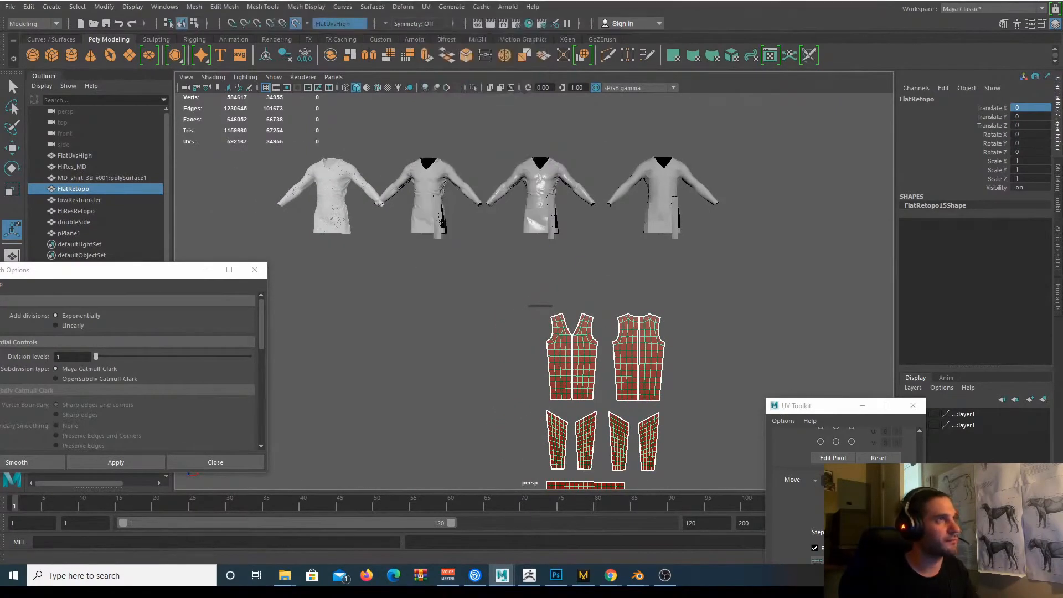
{"action": "left_click", "coordinate": [444, 54]}
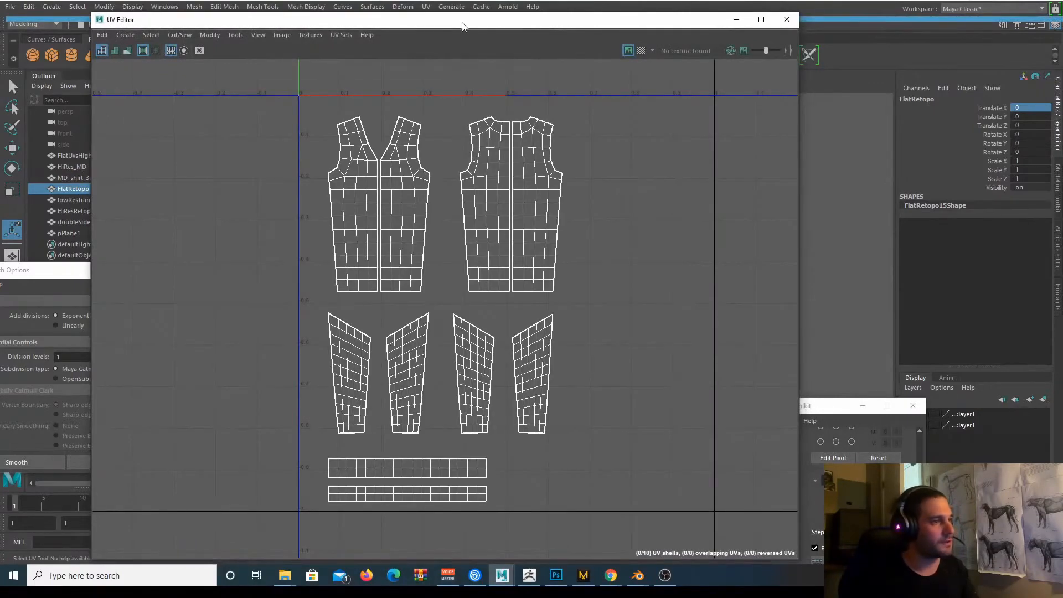
{"action": "left_click_drag", "start_coordinate": [187, 21], "coordinate": [760, 61]}
Select all UVs of the FlatRetopo mesh in the UV Editor and delete them.
{"action": "key", "text": "w"}
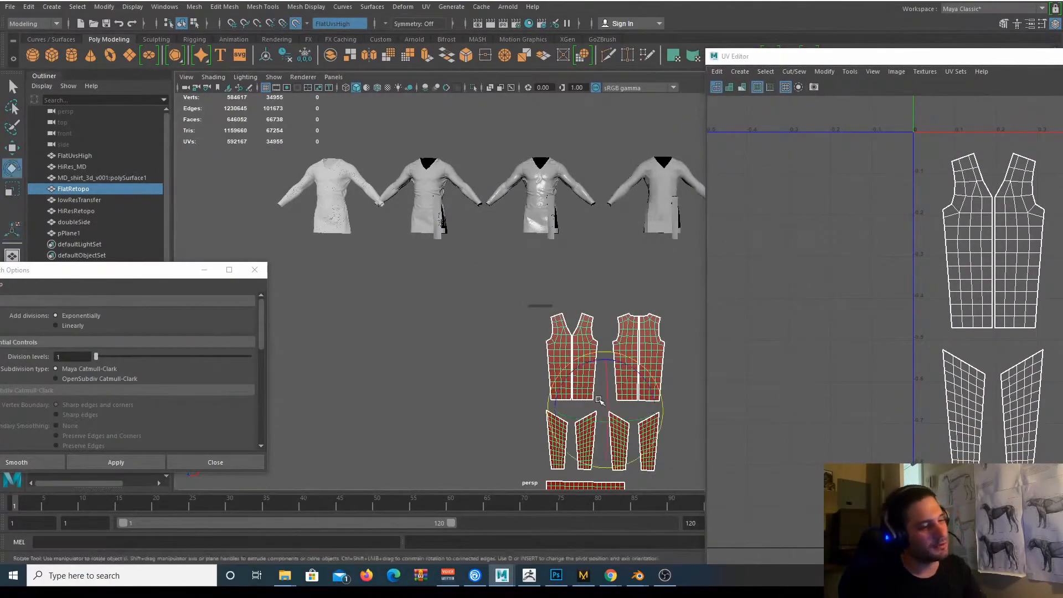
{"action": "double_click", "coordinate": [908, 57]}
{"action": "right_click_drag", "start_coordinate": [542, 158], "coordinate": [487, 153]}
{"action": "left_click_drag", "start_coordinate": [434, 84], "coordinate": [891, 521]}
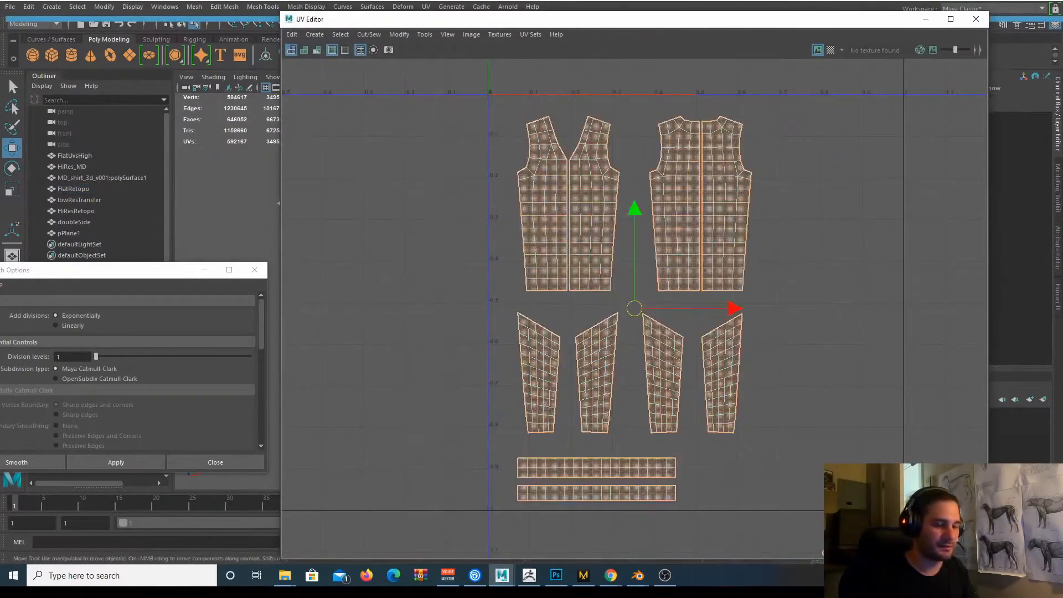
{"action": "key", "text": "Delete"}
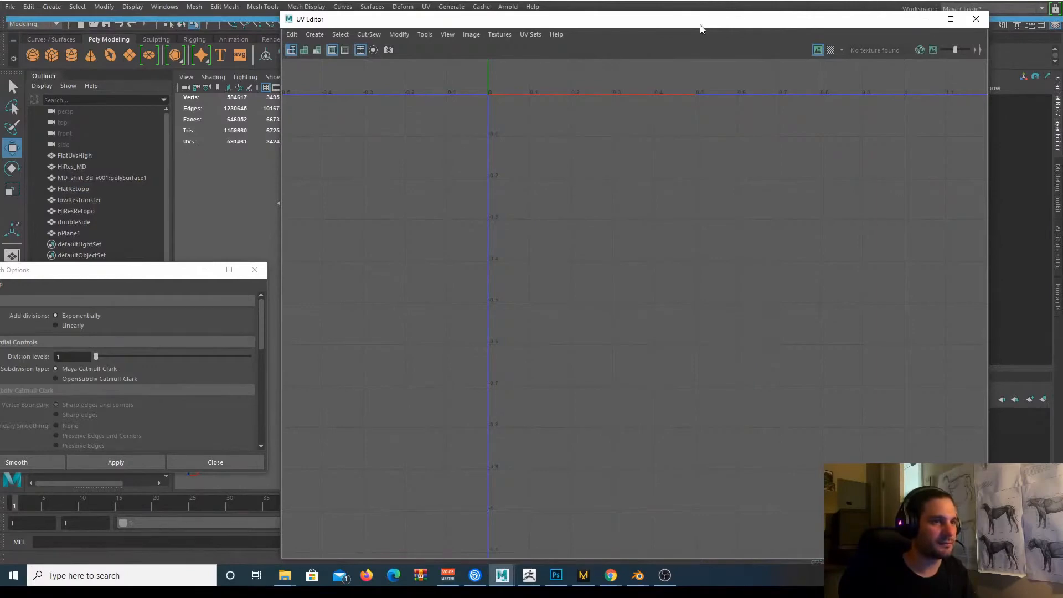
Narrow the UV Editor window and park it where the flat patterns stay accessible in the viewport.
{"action": "left_click_drag", "start_coordinate": [700, 29], "coordinate": [395, 71]}
{"action": "left_click_drag", "start_coordinate": [684, 152], "coordinate": [259, 152]}
{"action": "left_click_drag", "start_coordinate": [123, 68], "coordinate": [157, 5]}
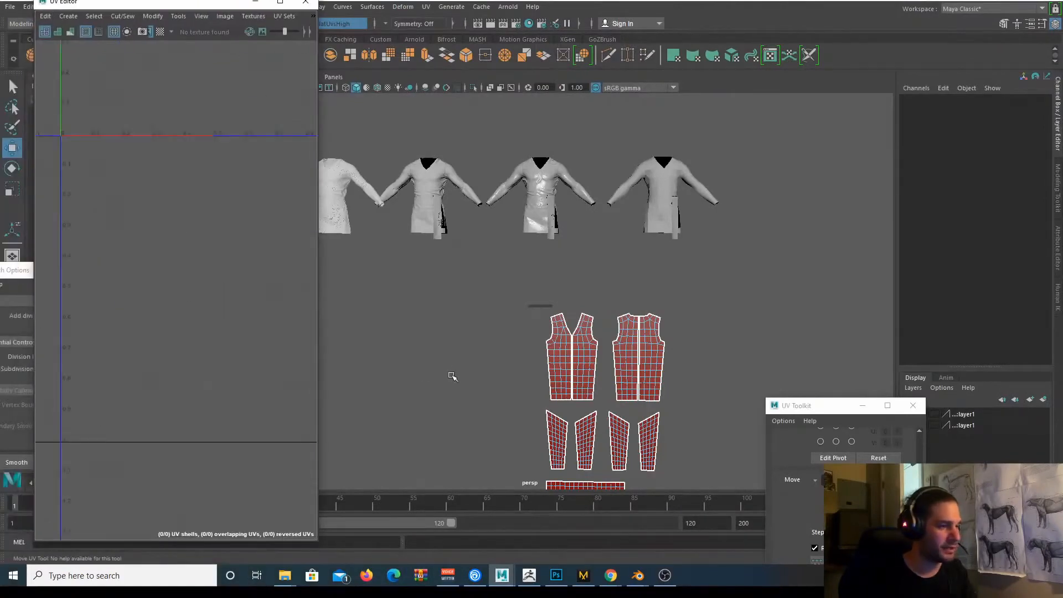
Move the FlatRetopo mesh sideways along X, partly off the live high-resolution patterns.
{"action": "left_click", "coordinate": [434, 354]}
{"action": "middle_click_drag", "start_coordinate": [527, 371], "coordinate": [508, 320], "text": "alt"}
{"action": "right_click_drag", "start_coordinate": [541, 308], "coordinate": [547, 268]}
{"action": "left_click_drag", "start_coordinate": [638, 362], "coordinate": [719, 361]}
{"action": "left_click", "coordinate": [550, 337]}
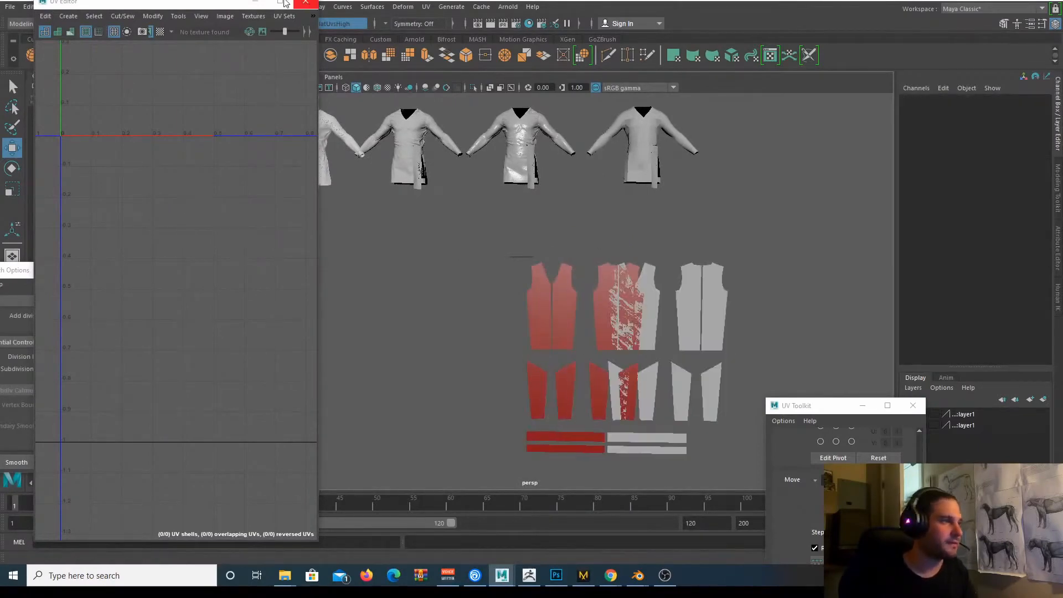
Turn off the live surface and select the FlatUvsHigh mesh to show its UVs.
{"action": "left_click_drag", "start_coordinate": [252, 2], "coordinate": [227, 51]}
{"action": "left_click", "coordinate": [282, 23]}
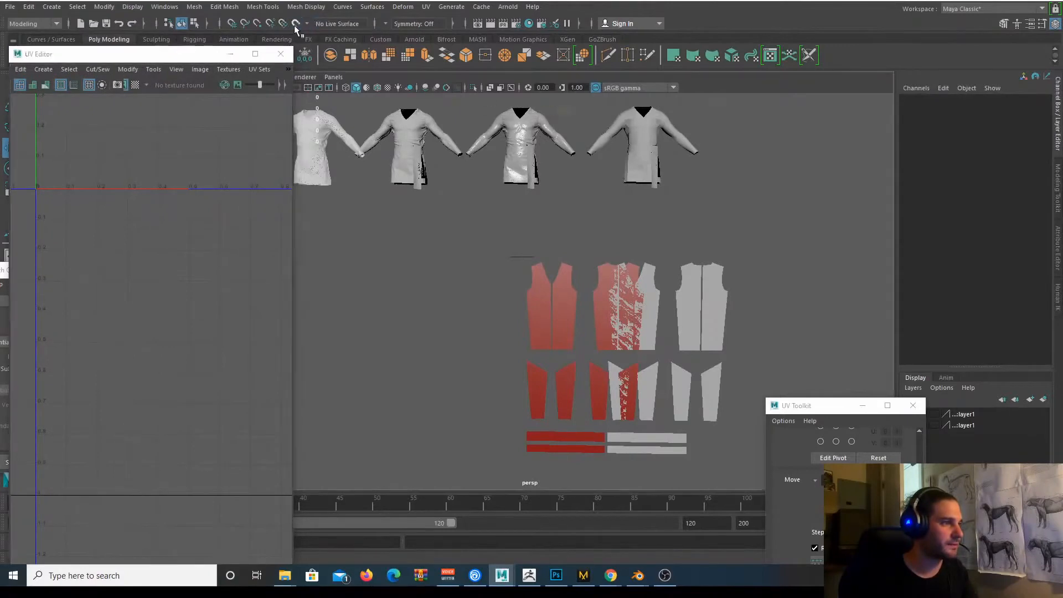
{"action": "left_click", "coordinate": [551, 326]}
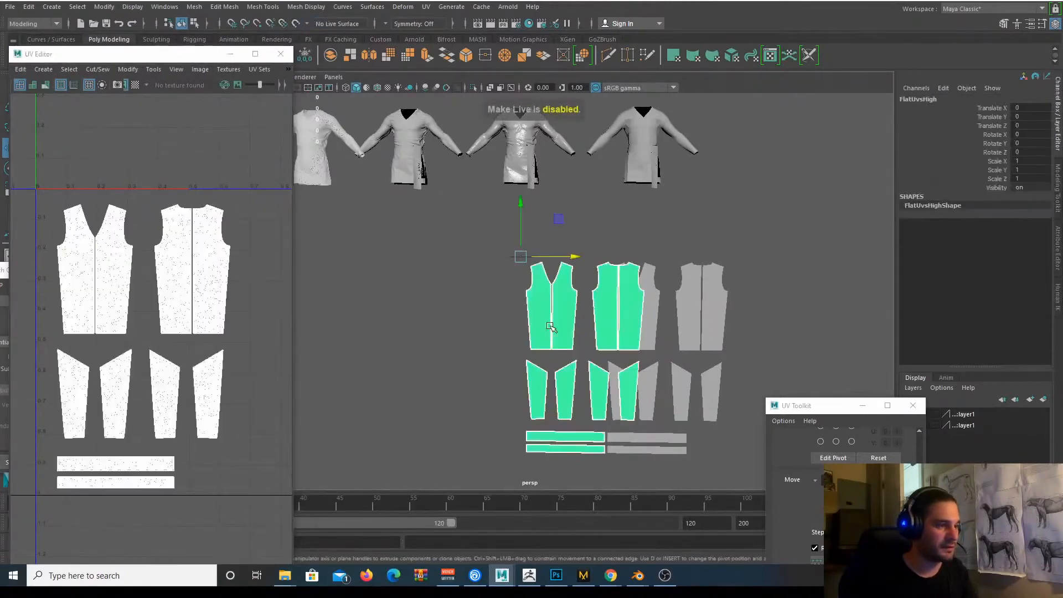
Realign the FlatRetopo mesh with the high-resolution patterns by resetting its Translate X to 0.
{"action": "left_click", "coordinate": [715, 312]}
{"action": "left_click", "coordinate": [1024, 113]}
{"action": "left_click", "coordinate": [1024, 108]}
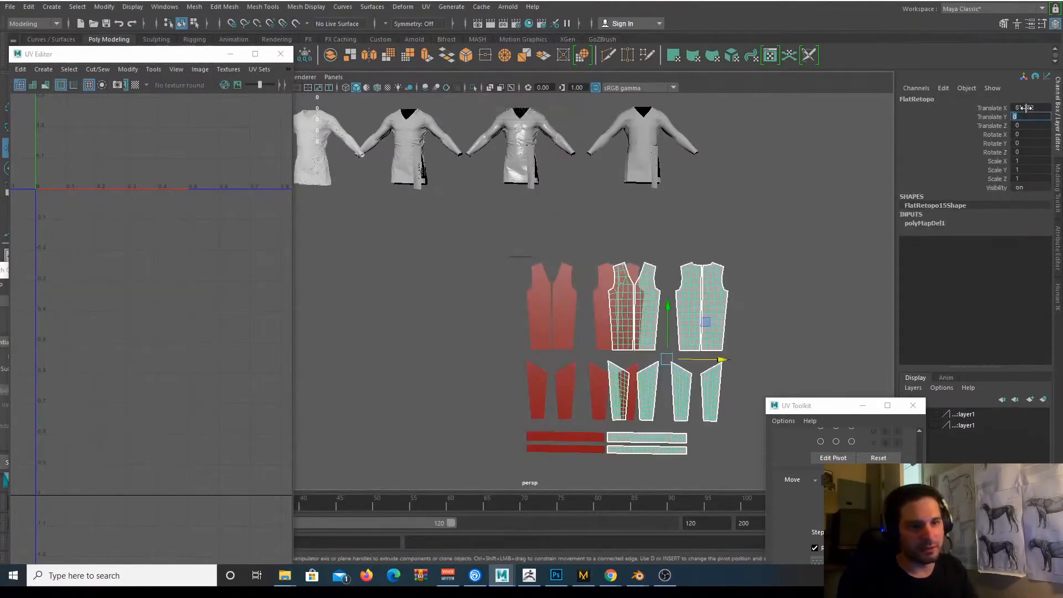
{"action": "type", "text": "0"}
{"action": "key", "text": "Return"}
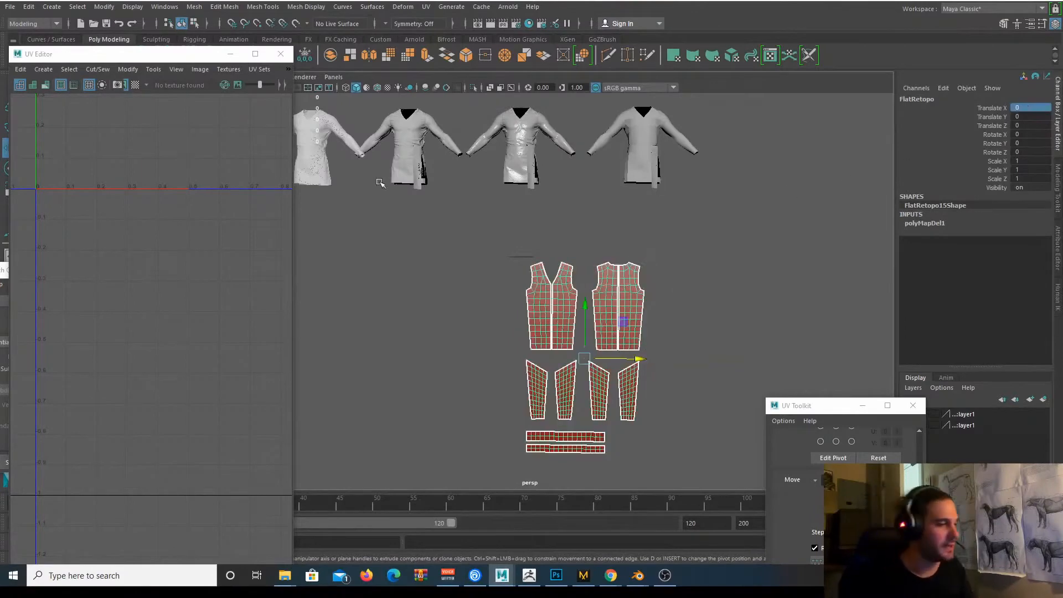
Check the UVs of lowResTransfer, and select FlatUvsHigh as the source followed by FlatRetopo as the target.
{"action": "left_click_drag", "start_coordinate": [170, 54], "coordinate": [303, 163]}
{"action": "left_click", "coordinate": [89, 200]}
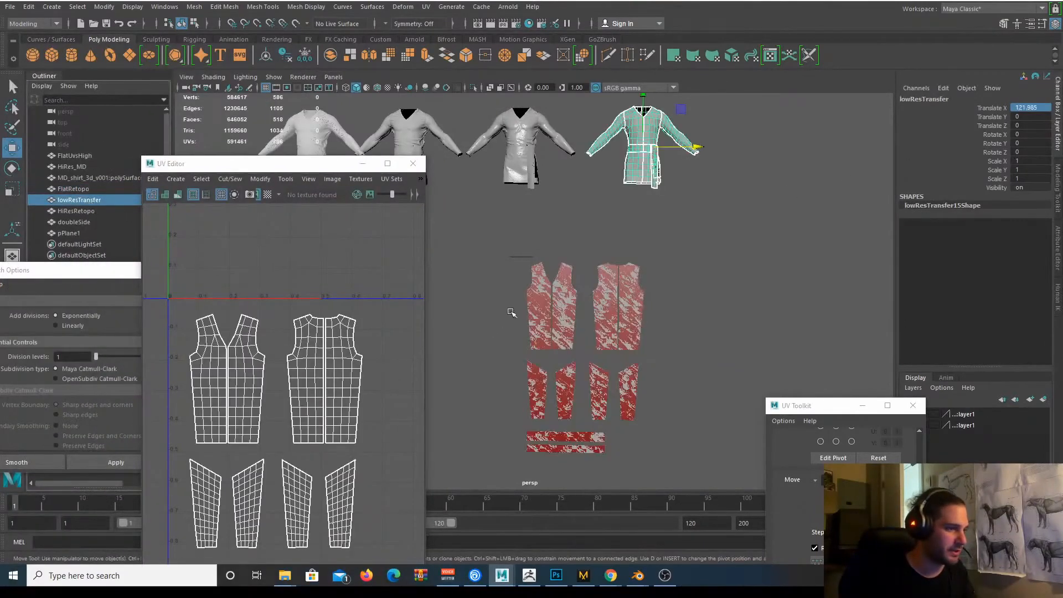
{"action": "left_click_drag", "start_coordinate": [509, 309], "coordinate": [578, 340]}
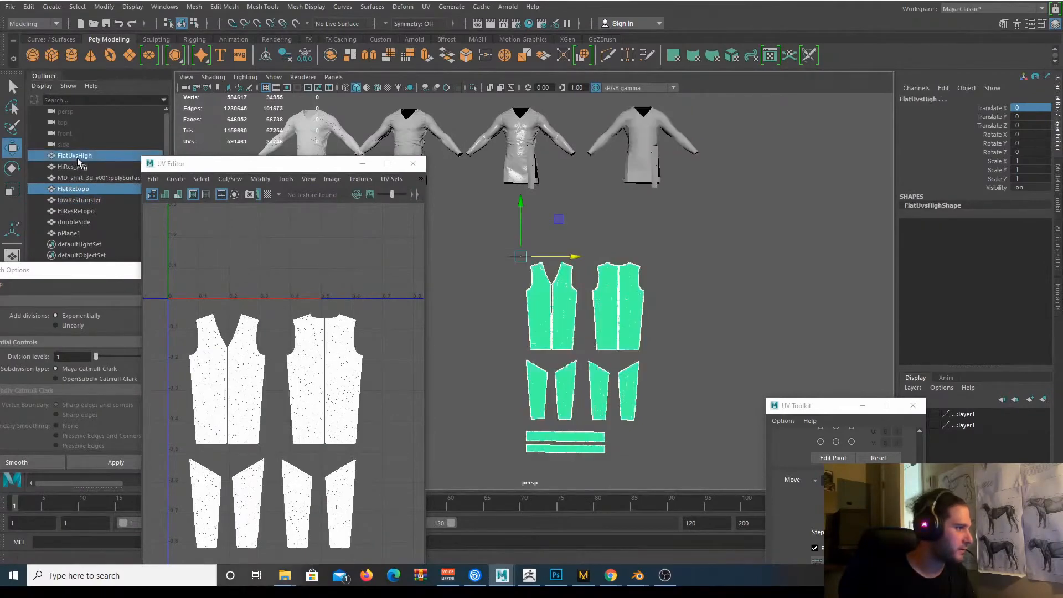
{"action": "left_click", "coordinate": [78, 157]}
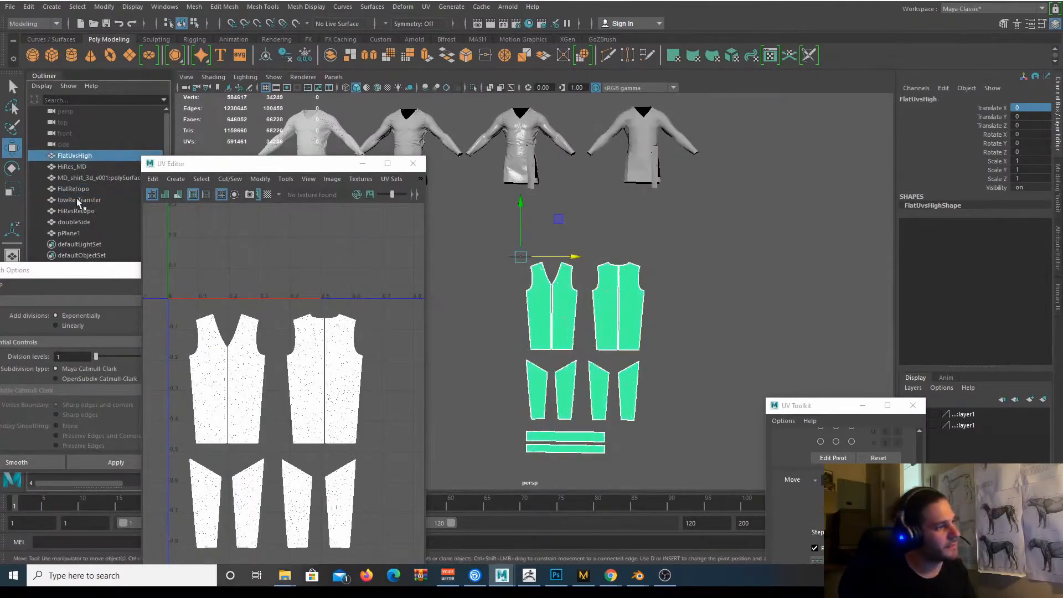
{"action": "left_click", "coordinate": [77, 189], "text": "ctrl"}
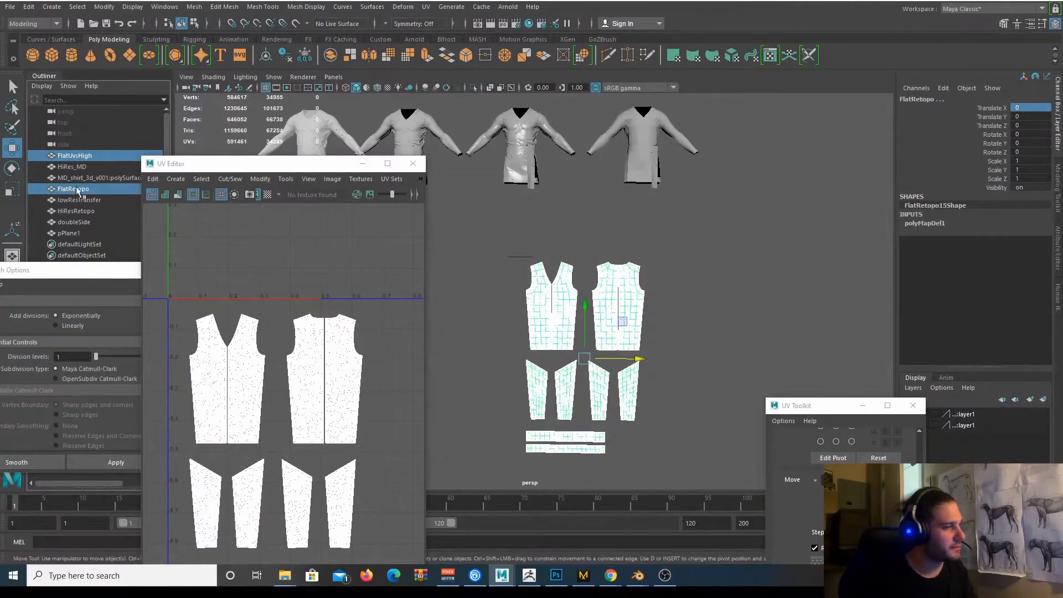
Transfer the current UV set from FlatUvsHigh to FlatRetopo with Transfer Attributes, using World sample space and Closest to point search.
{"action": "left_click_drag", "start_coordinate": [201, 164], "coordinate": [197, 90]}
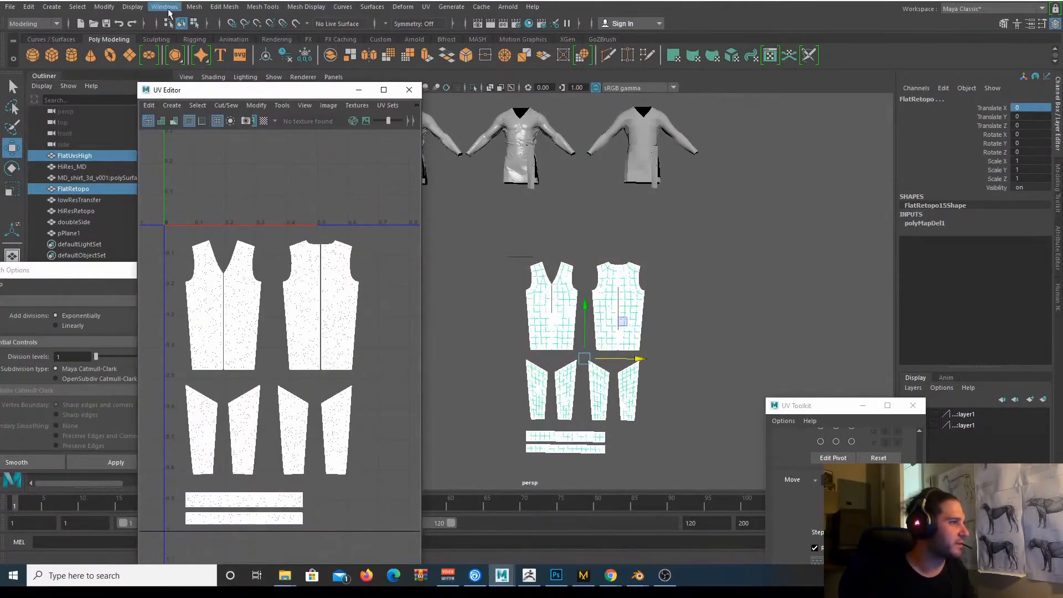
{"action": "left_click", "coordinate": [194, 7]}
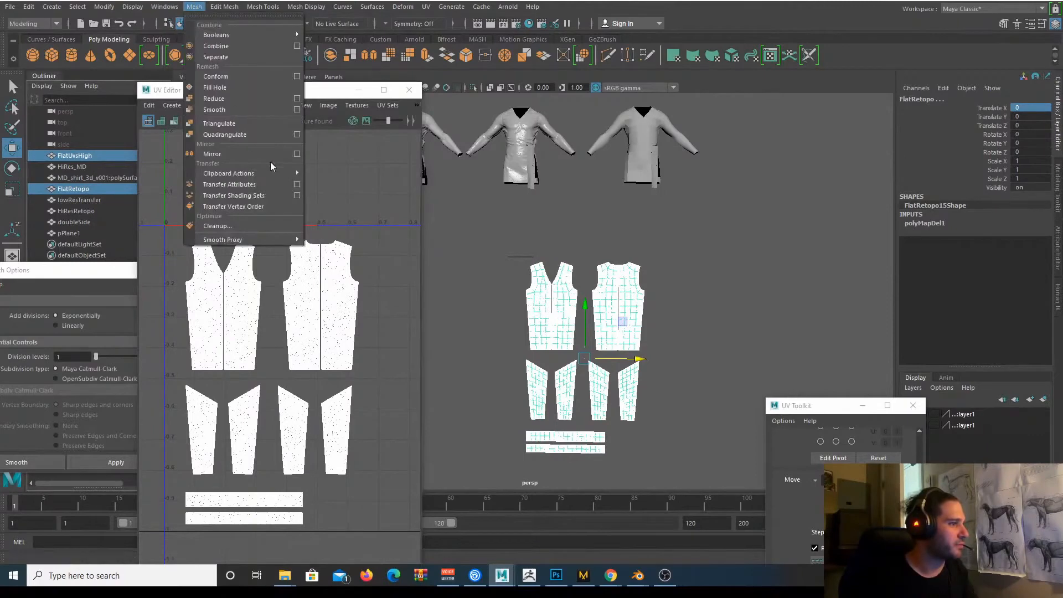
{"action": "left_click", "coordinate": [296, 184]}
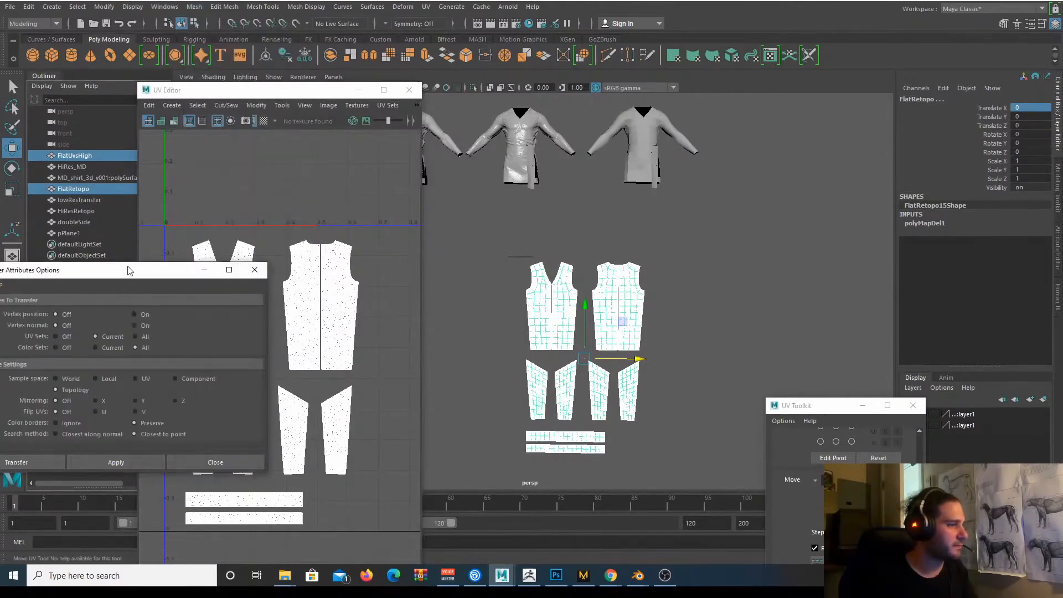
{"action": "left_click_drag", "start_coordinate": [127, 269], "coordinate": [628, 90]}
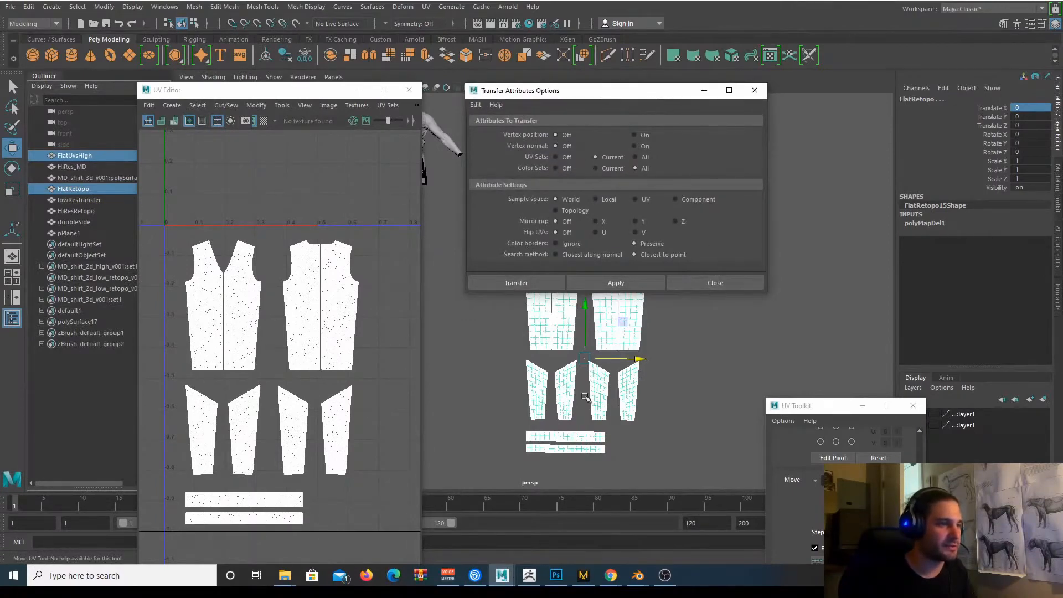
{"action": "left_click", "coordinate": [535, 283]}
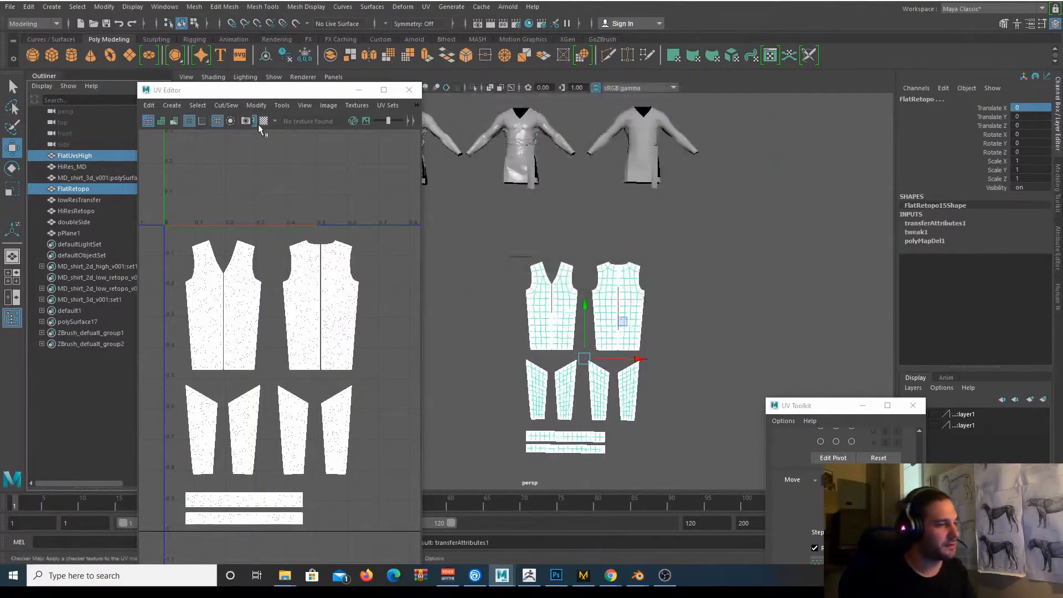
Delete the construction history of the selected FlatUvsHigh and FlatRetopo meshes.
{"action": "left_click", "coordinate": [28, 7]}
{"action": "mouse_move", "coordinate": [76, 143]}
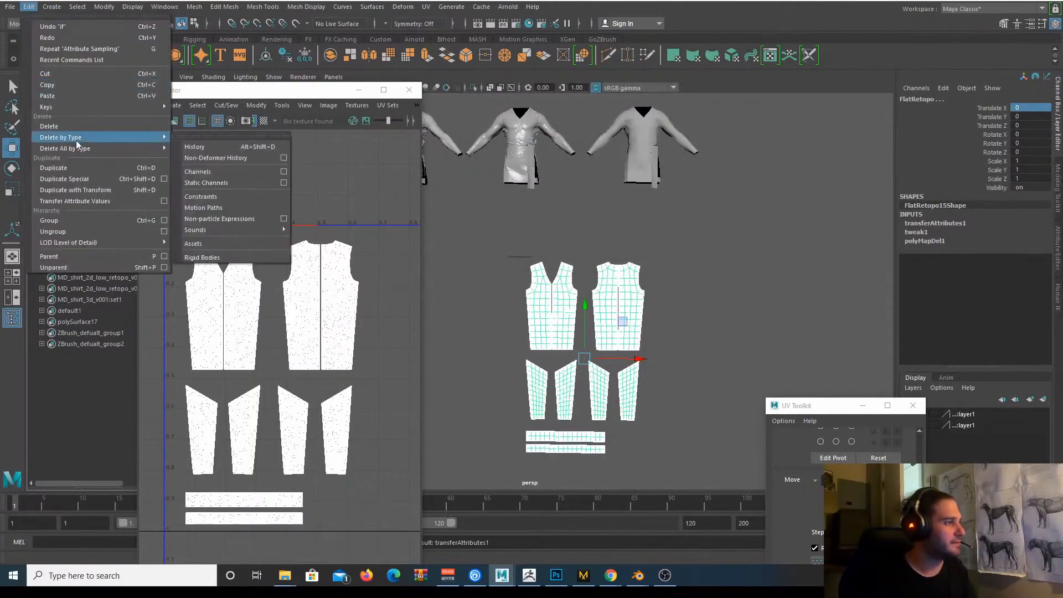
{"action": "left_click", "coordinate": [195, 146]}
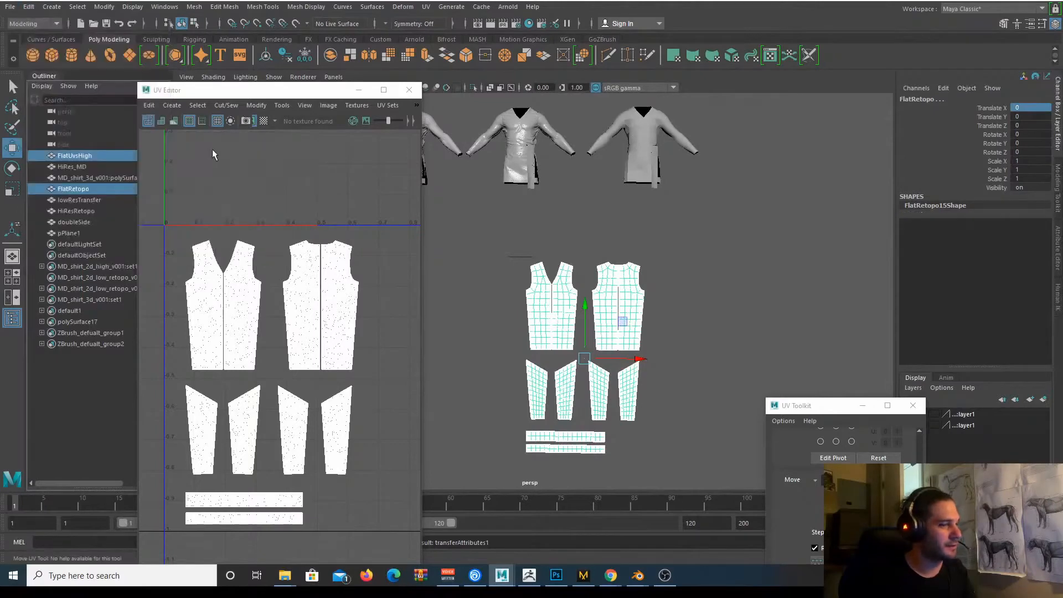
Select only the FlatRetopo mesh and inspect its transferred UV layout beside the flat patterns.
{"action": "left_click", "coordinate": [707, 235]}
{"action": "left_click_drag", "start_coordinate": [567, 297], "coordinate": [594, 331]}
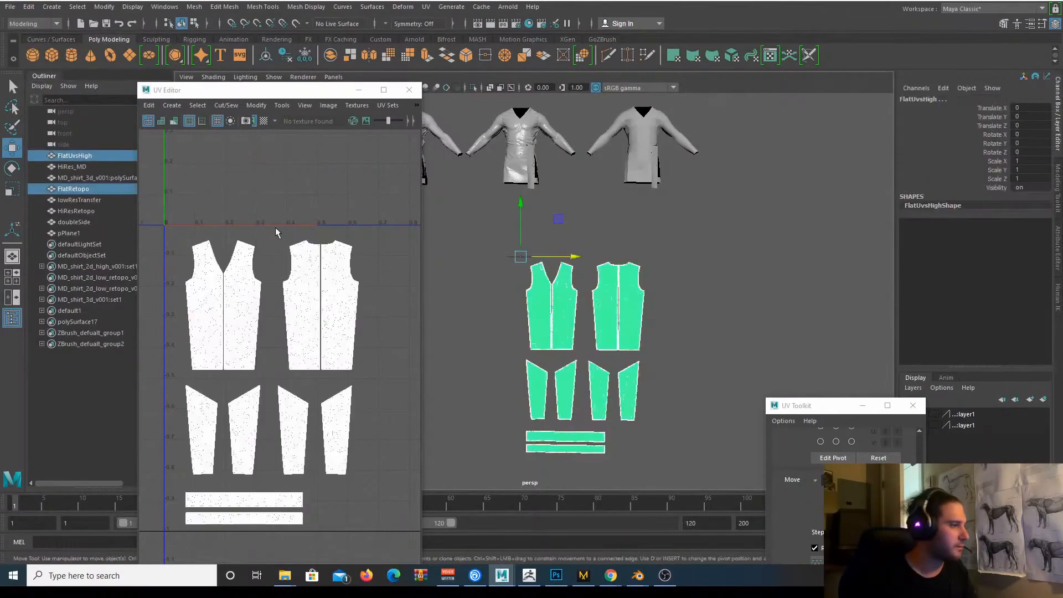
{"action": "left_click", "coordinate": [78, 189]}
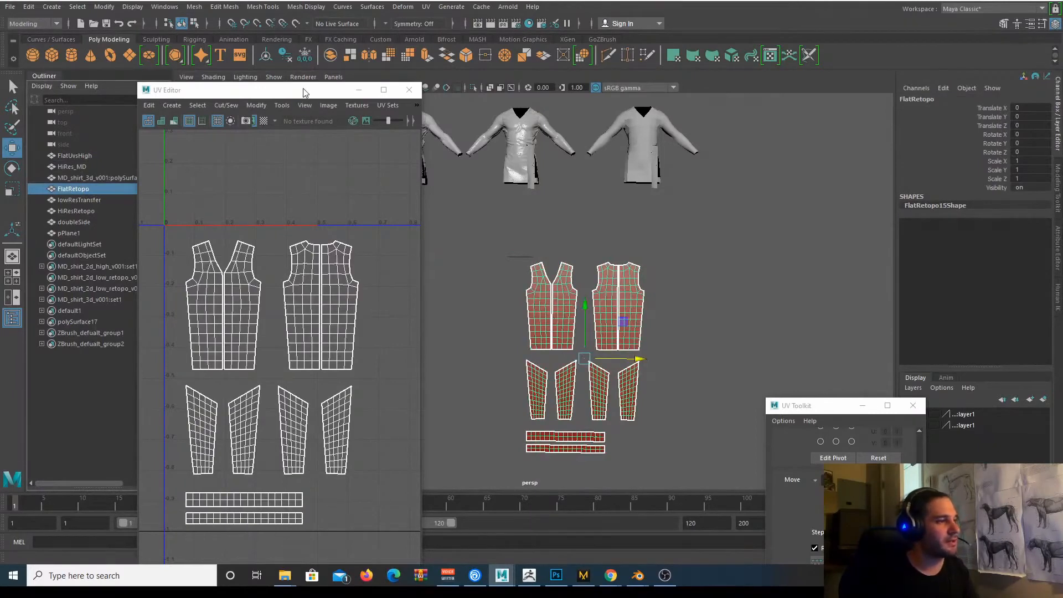
{"action": "left_click_drag", "start_coordinate": [304, 90], "coordinate": [237, 136]}
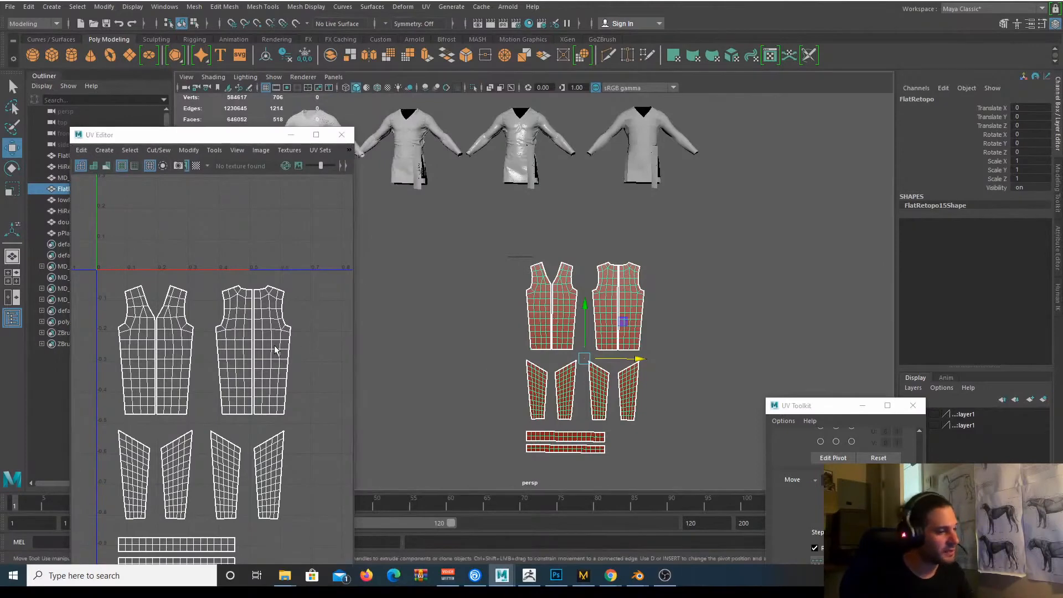
{"action": "scroll", "coordinate": [240, 294], "scroll_direction": "down", "scroll_amount": 4}
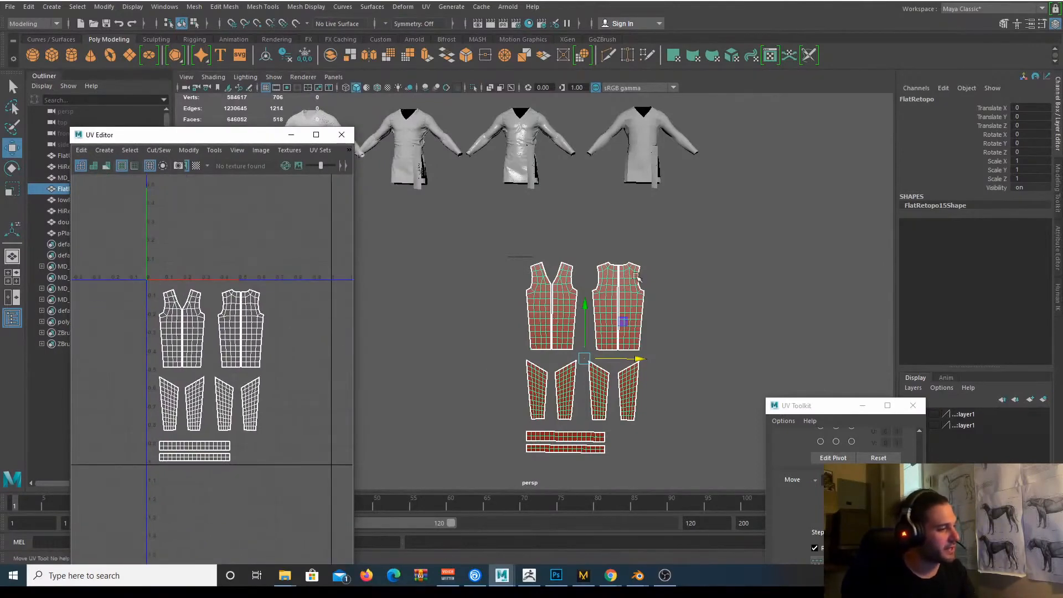
Examine the 3D shirt meshes in the row, checking the folds on the chest, sleeves and belt from several angles.
{"action": "middle_click_drag", "start_coordinate": [526, 238], "coordinate": [574, 362], "text": "alt"}
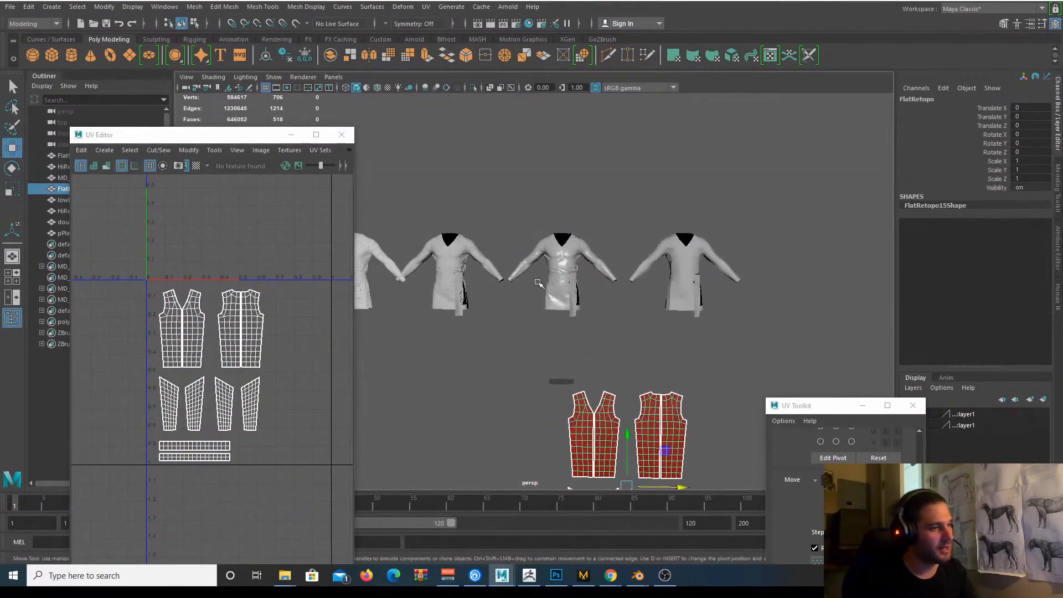
{"action": "right_click_drag", "start_coordinate": [538, 283], "coordinate": [591, 271], "text": "alt"}
{"action": "left_click", "coordinate": [582, 276]}
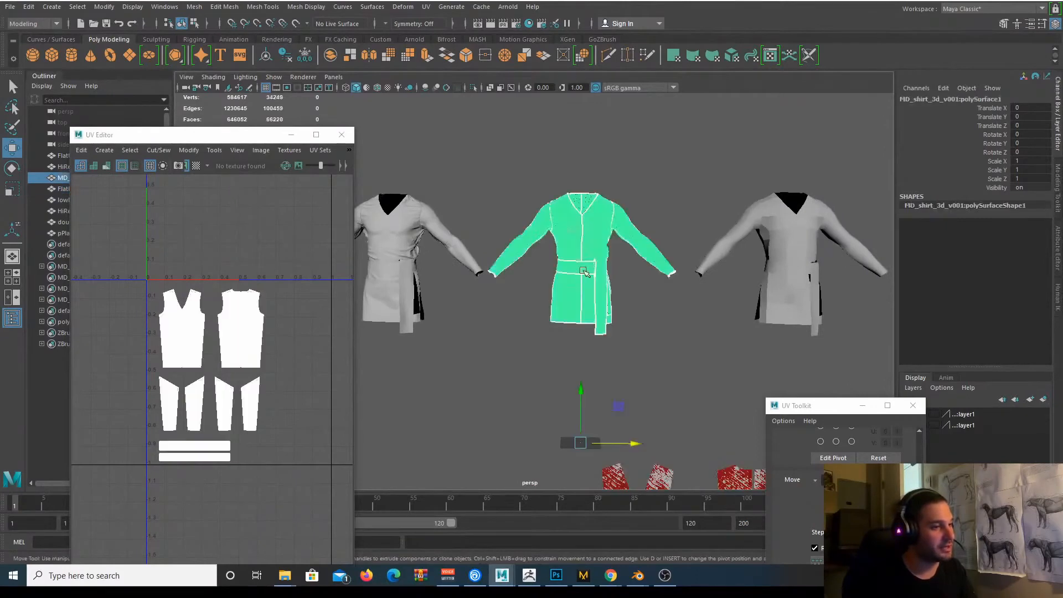
{"action": "key", "text": "f"}
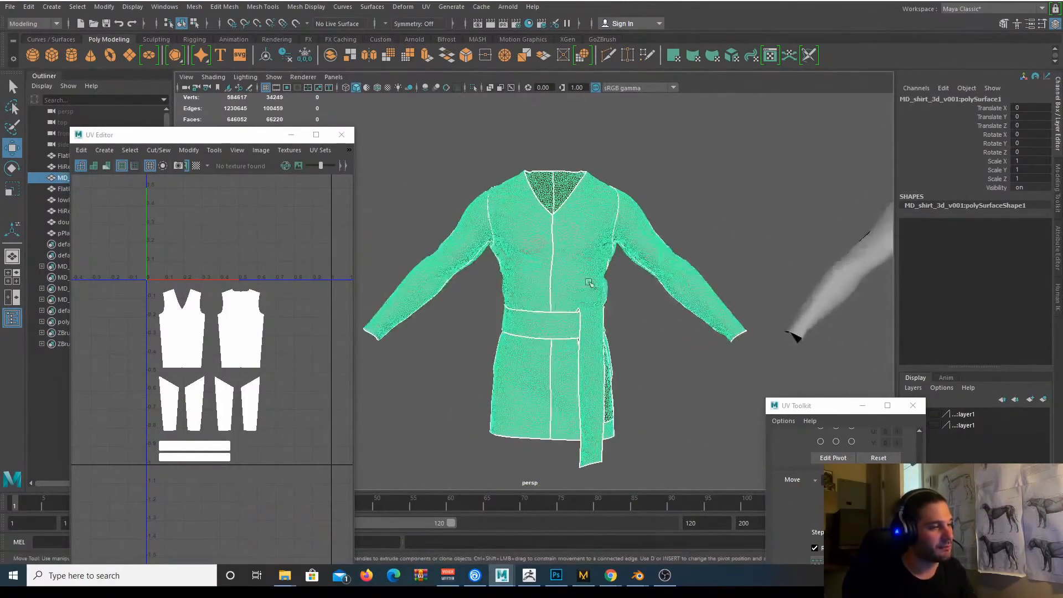
{"action": "left_click_drag", "start_coordinate": [589, 283], "coordinate": [541, 244], "text": "alt"}
{"action": "right_click_drag", "start_coordinate": [541, 244], "coordinate": [730, 205], "text": "alt"}
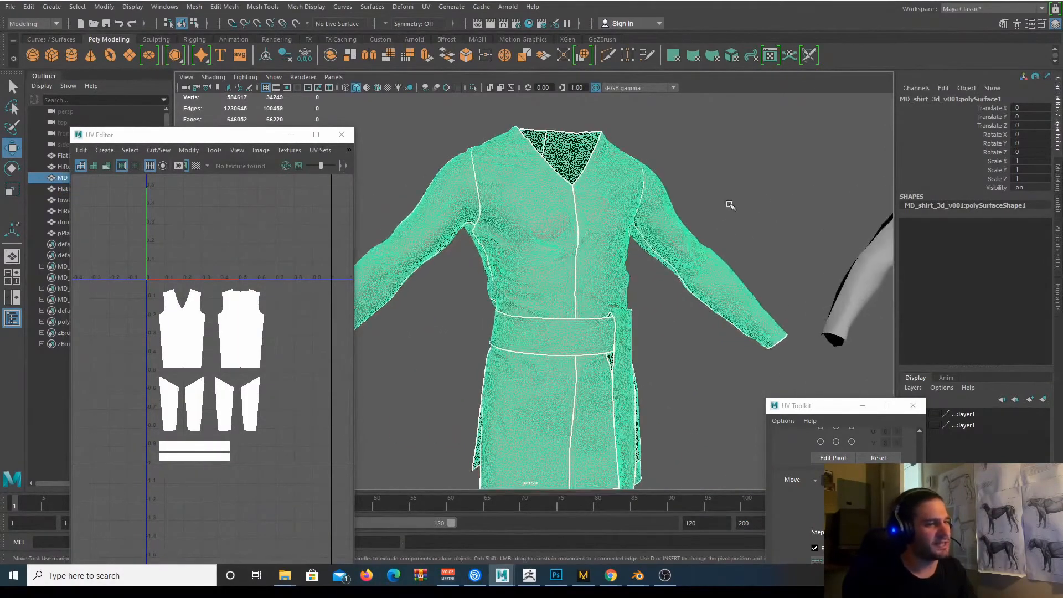
{"action": "left_click", "coordinate": [730, 206]}
{"action": "left_click_drag", "start_coordinate": [498, 223], "coordinate": [464, 266], "text": "alt"}
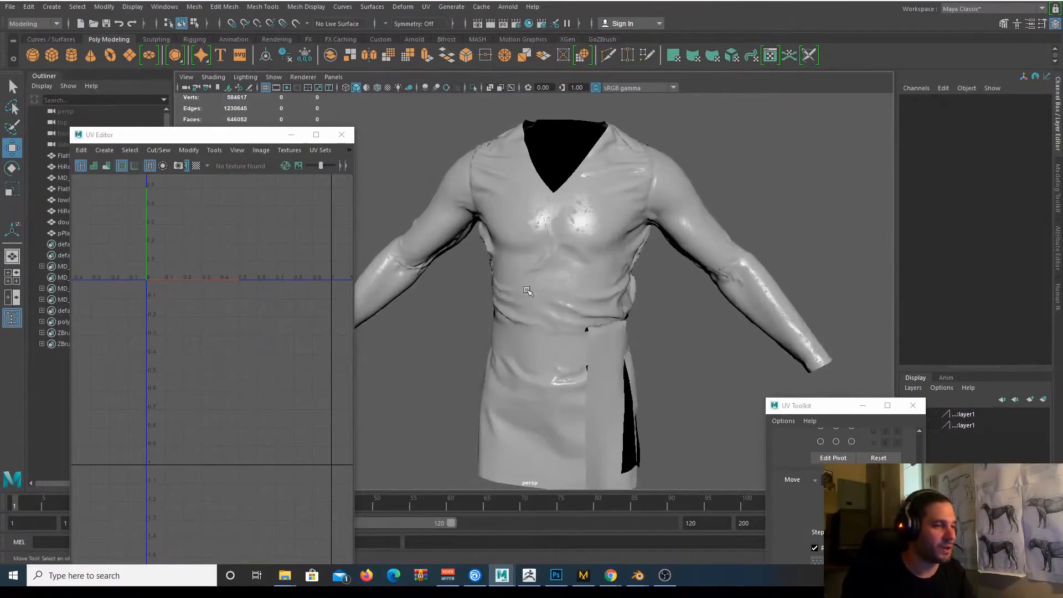
{"action": "left_click_drag", "start_coordinate": [514, 294], "coordinate": [548, 286], "text": "alt"}
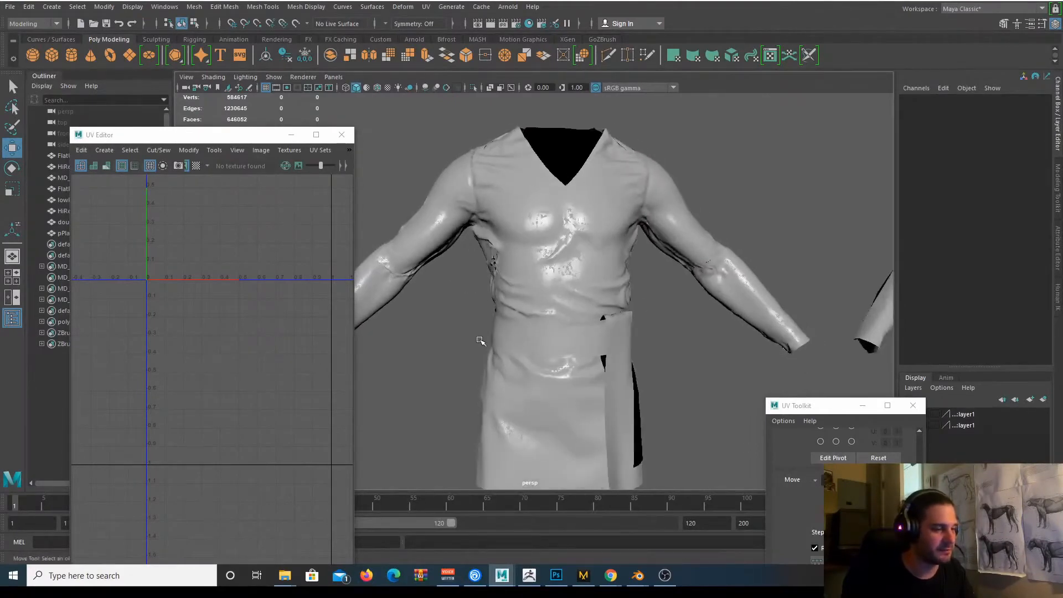
{"action": "left_click_drag", "start_coordinate": [597, 227], "coordinate": [488, 294], "text": "alt"}
{"action": "left_click_drag", "start_coordinate": [537, 246], "coordinate": [628, 209], "text": "alt"}
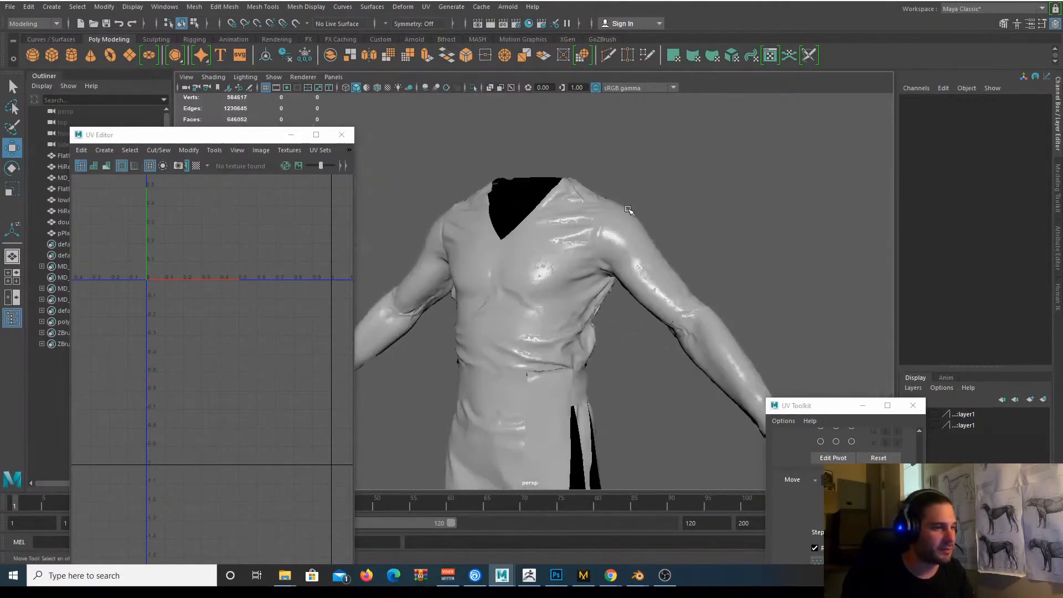
{"action": "left_click_drag", "start_coordinate": [650, 249], "coordinate": [598, 268], "text": "alt"}
{"action": "left_click_drag", "start_coordinate": [547, 314], "coordinate": [603, 279], "text": "alt"}
{"action": "scroll", "coordinate": [594, 322], "scroll_direction": "down", "scroll_amount": 6}
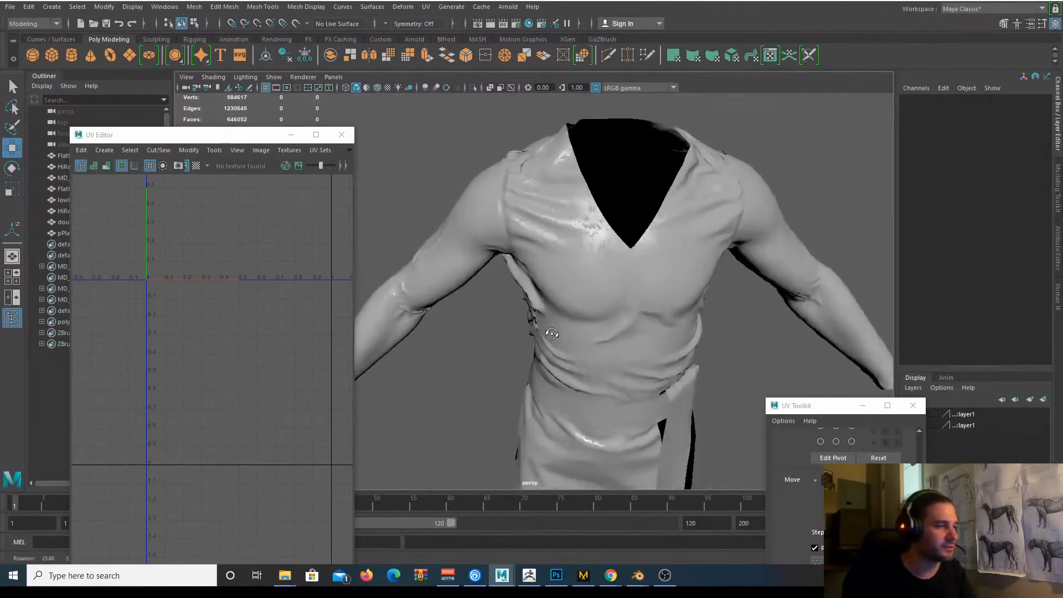
{"action": "left_click_drag", "start_coordinate": [594, 322], "coordinate": [522, 300], "text": "alt"}
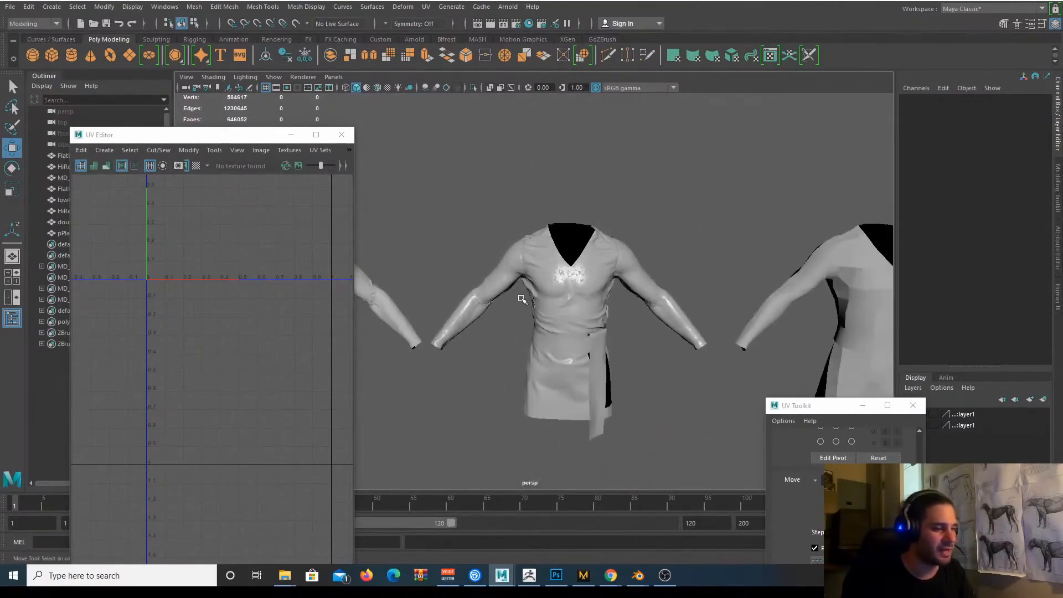
{"action": "scroll", "coordinate": [587, 316], "scroll_direction": "down", "scroll_amount": 8}
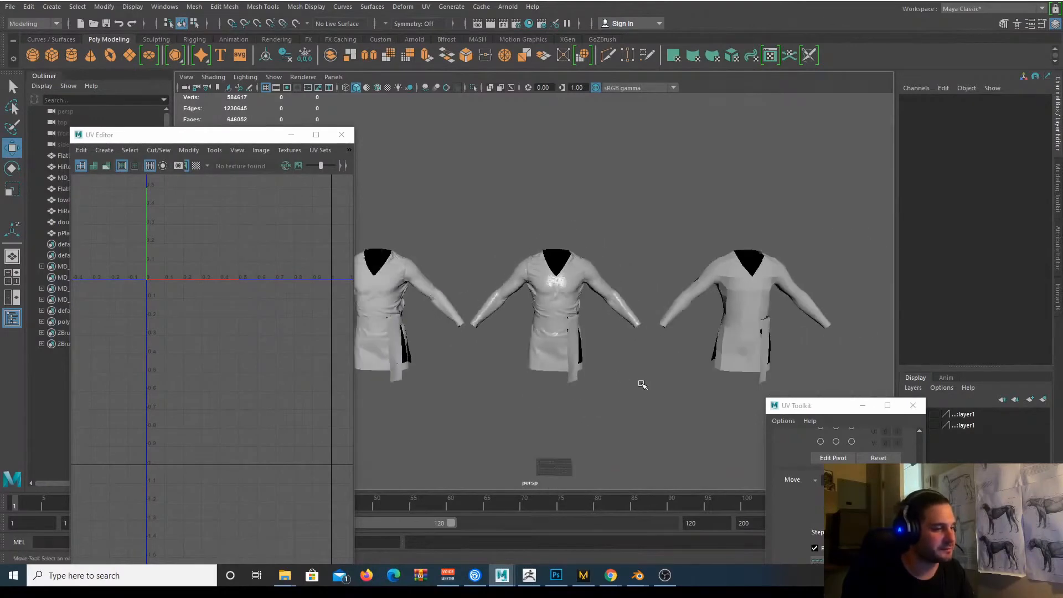
Hide the high-resolution flat pattern mesh FlatUvsHigh so only the flat retopology mesh remains in its place.
{"action": "middle_click_drag", "start_coordinate": [587, 311], "coordinate": [609, 280], "text": "alt"}
{"action": "left_click_drag", "start_coordinate": [609, 280], "coordinate": [600, 250], "text": "alt"}
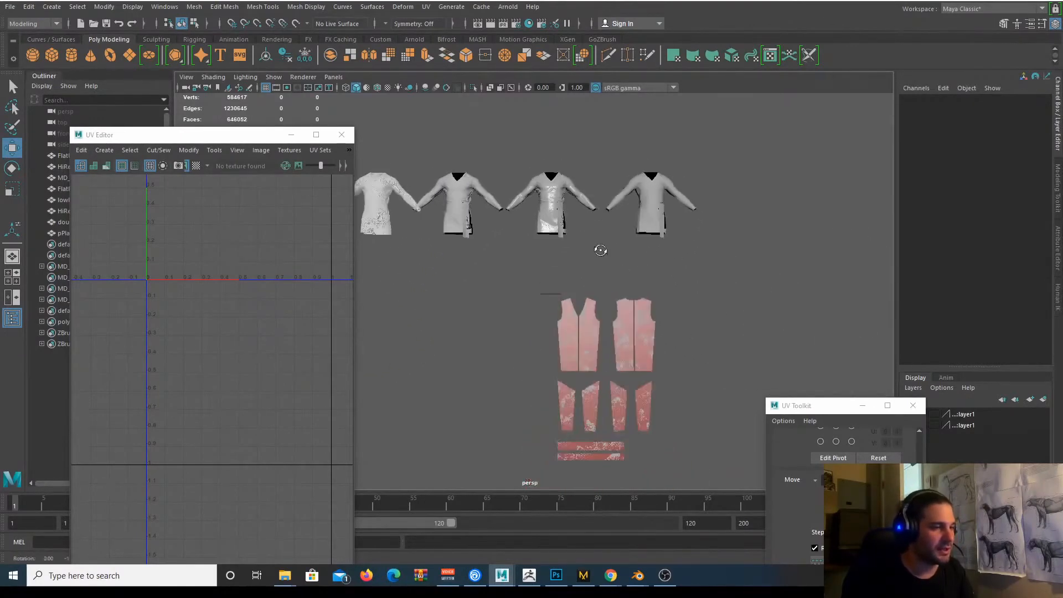
{"action": "right_click_drag", "start_coordinate": [600, 249], "coordinate": [626, 310], "text": "alt"}
{"action": "middle_click_drag", "start_coordinate": [626, 310], "coordinate": [566, 336], "text": "alt"}
{"action": "left_click", "coordinate": [527, 338]}
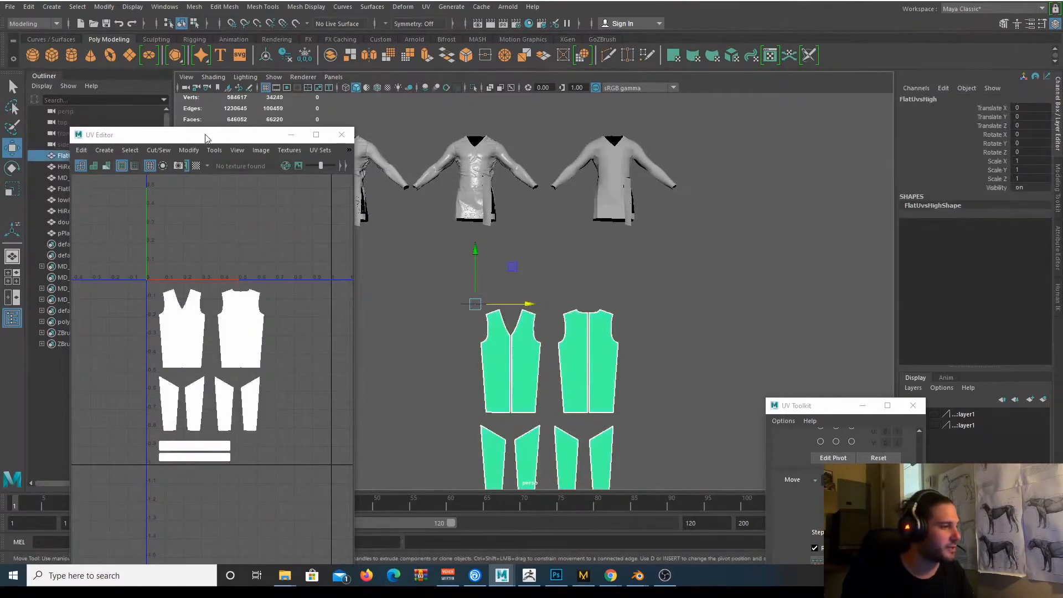
{"action": "left_click_drag", "start_coordinate": [204, 137], "coordinate": [218, 189]}
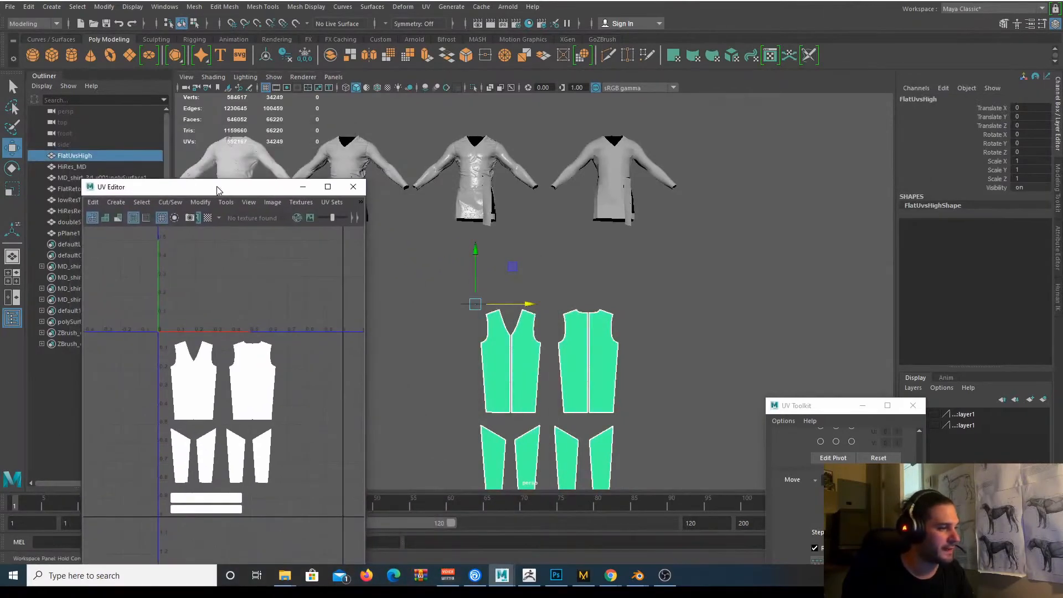
{"action": "left_click", "coordinate": [83, 155]}
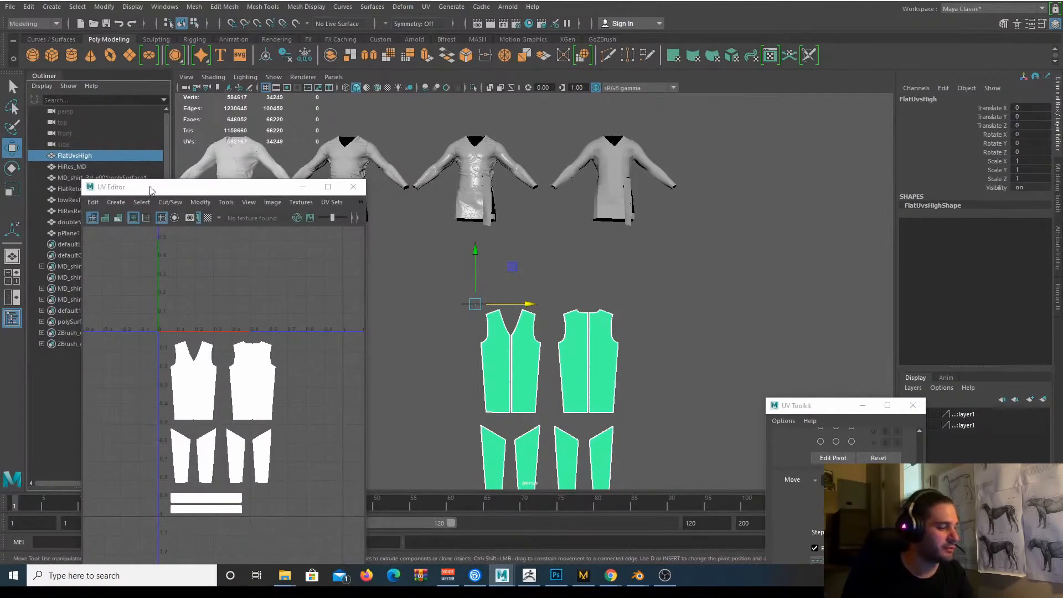
{"action": "key", "text": "h"}
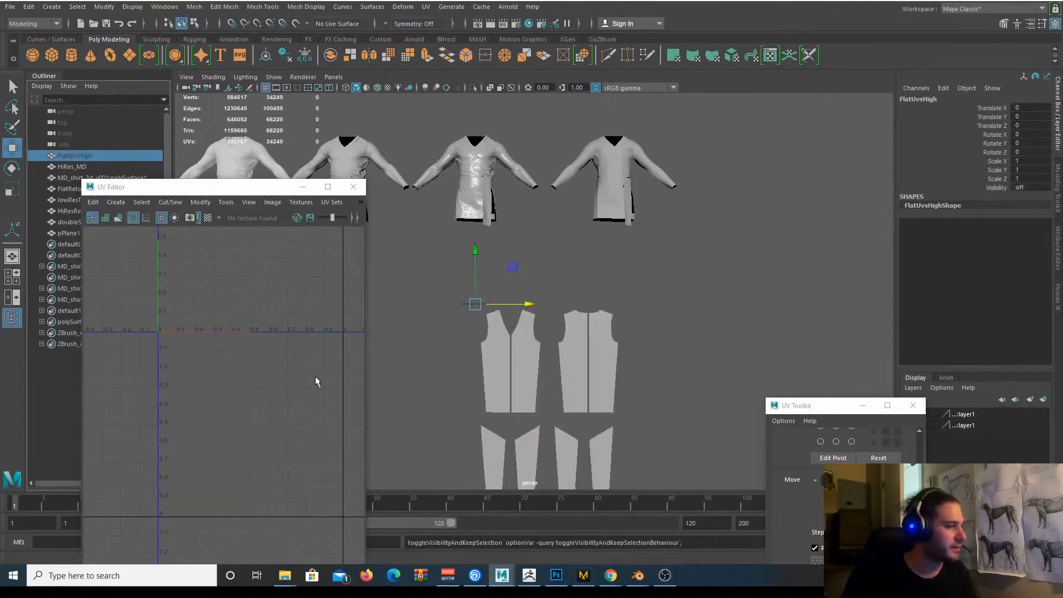
{"action": "left_click_drag", "start_coordinate": [182, 191], "coordinate": [209, 118]}
Select the MD_shirt_3d_v001:polySurface1 shirt, add the FlatRetopo pattern as target, and open the Transfer Attributes options.
{"action": "left_click", "coordinate": [524, 393]}
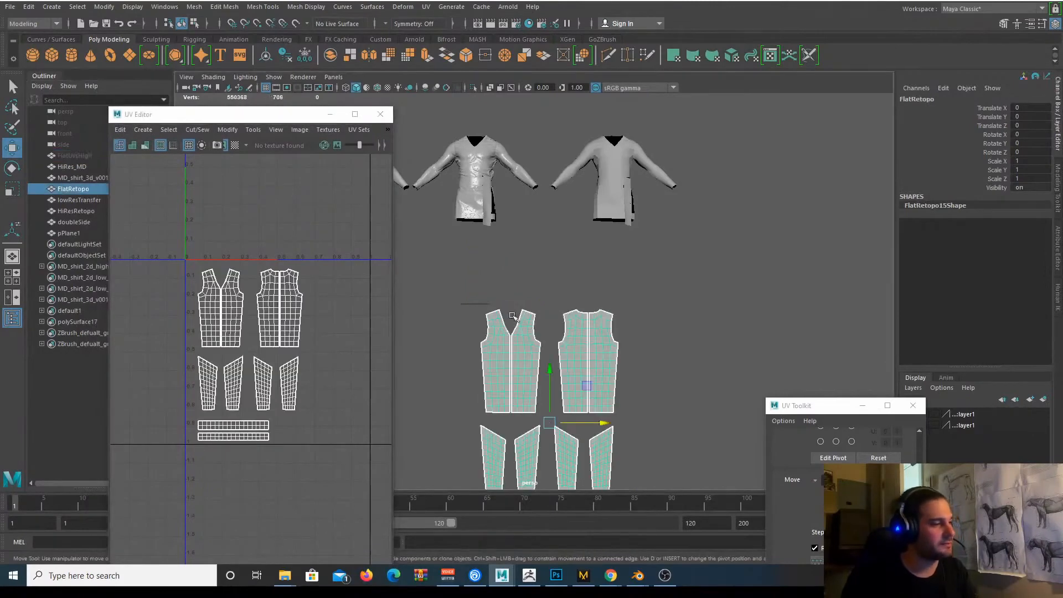
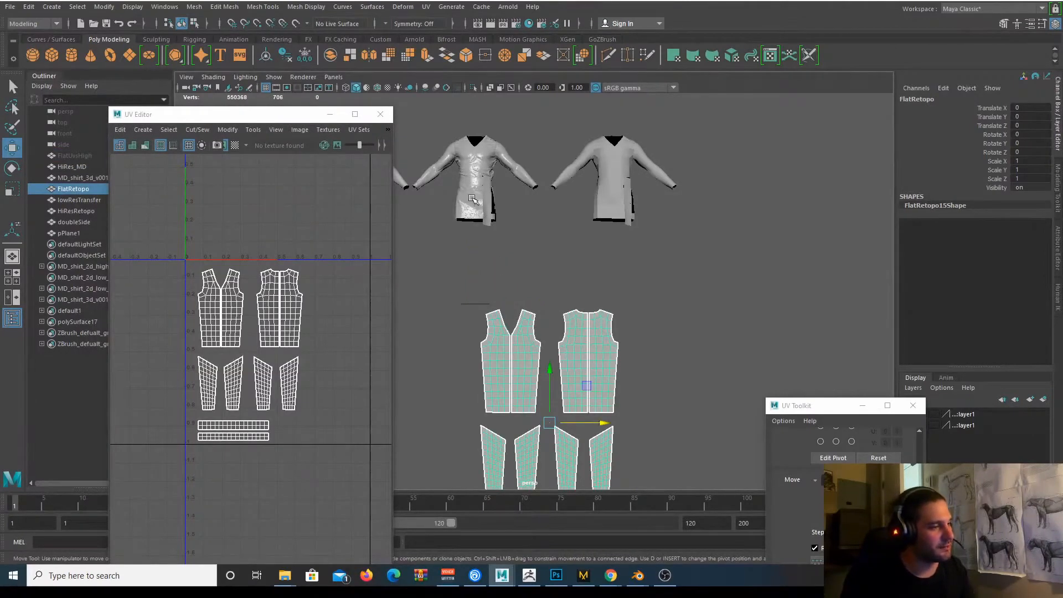
{"action": "left_click", "coordinate": [472, 199]}
{"action": "middle_click_drag", "start_coordinate": [515, 158], "coordinate": [568, 183], "text": "alt"}
{"action": "left_click_drag", "start_coordinate": [568, 182], "coordinate": [563, 192], "text": "alt"}
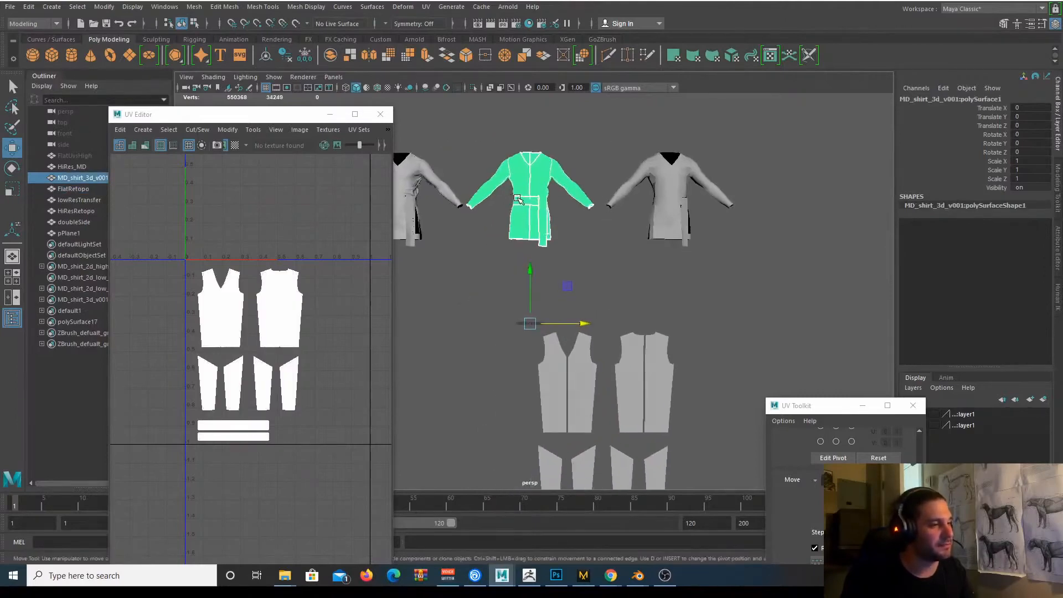
{"action": "right_click_drag", "start_coordinate": [545, 222], "coordinate": [585, 254], "text": "alt"}
{"action": "middle_click_drag", "start_coordinate": [503, 161], "coordinate": [522, 192], "text": "alt"}
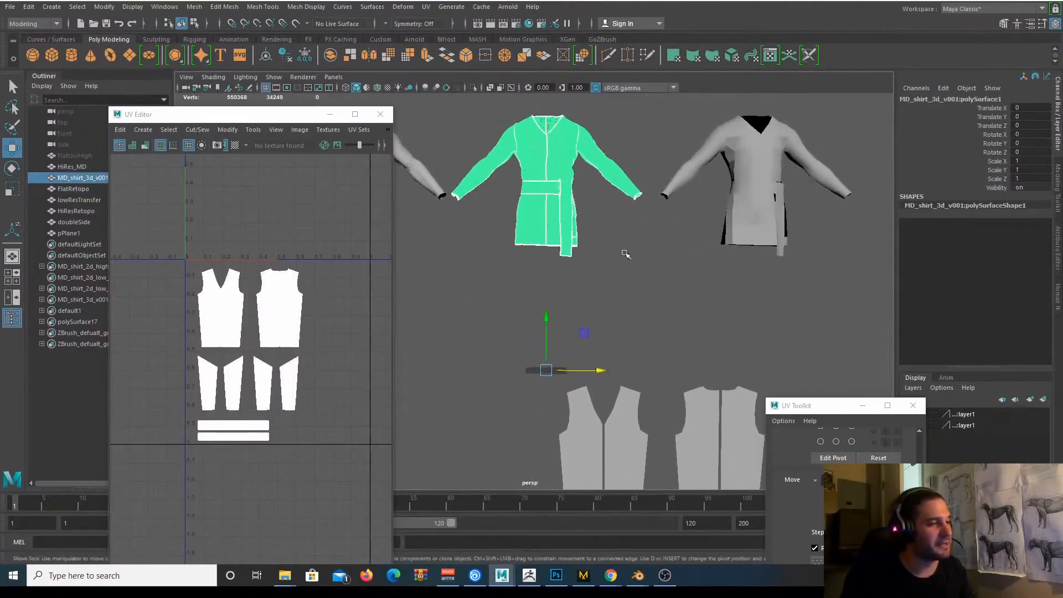
{"action": "middle_click_drag", "start_coordinate": [615, 260], "coordinate": [594, 184], "text": "alt"}
{"action": "left_click", "coordinate": [564, 425], "text": "shift"}
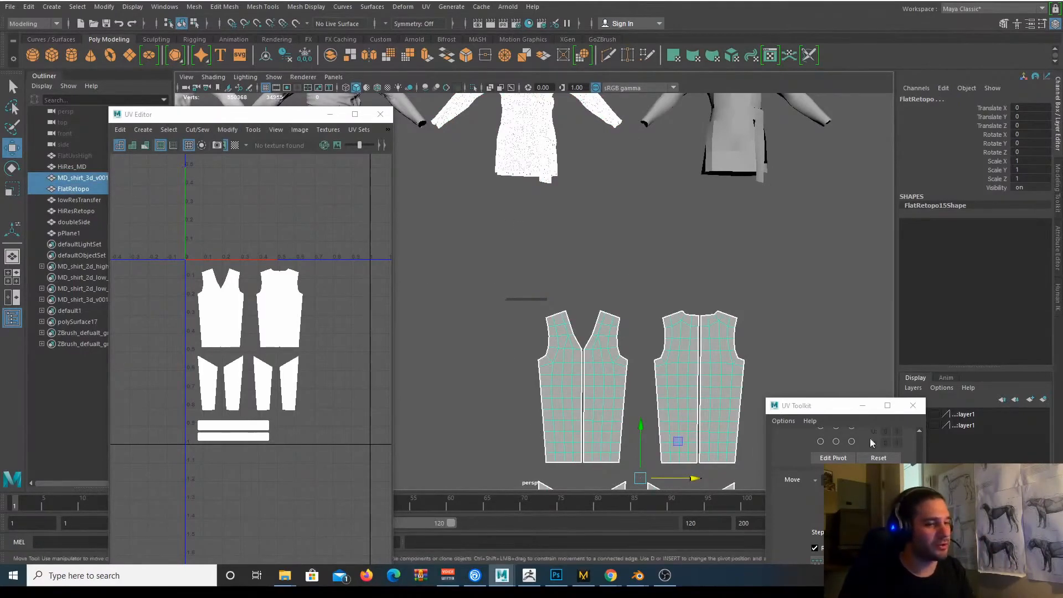
{"action": "left_click", "coordinate": [194, 7]}
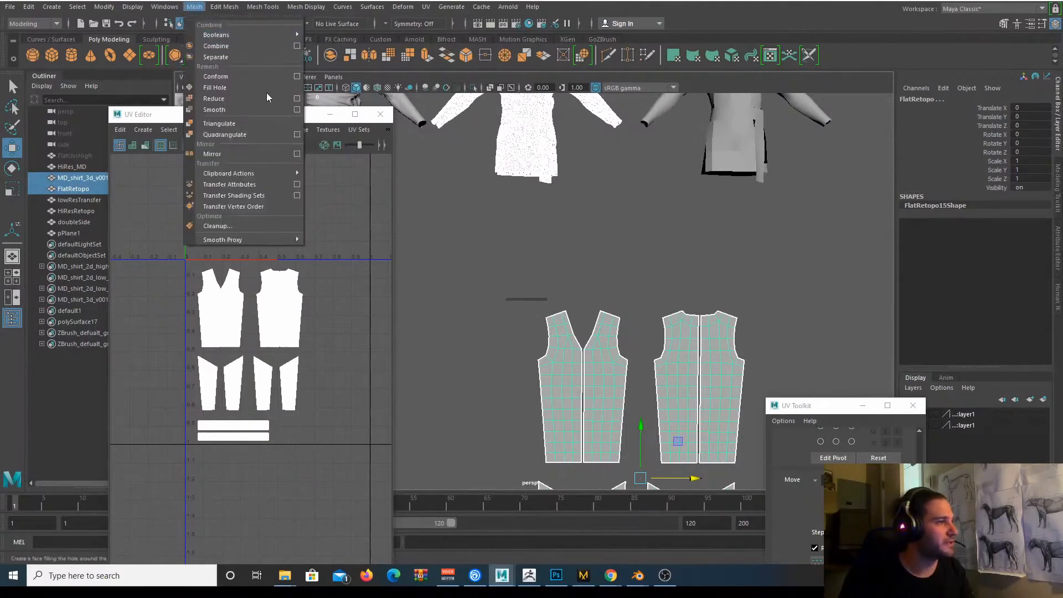
{"action": "left_click", "coordinate": [296, 185]}
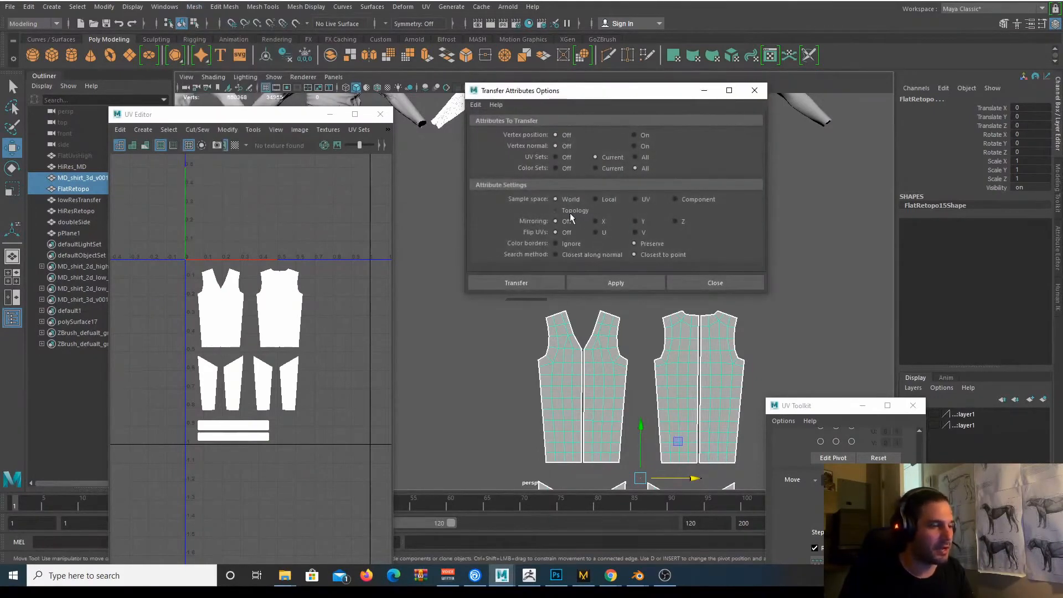
Transfer vertex position from the 3D shirt to FlatRetopo in UV sample space, with UV Sets and Color Sets off.
{"action": "left_click", "coordinate": [644, 199]}
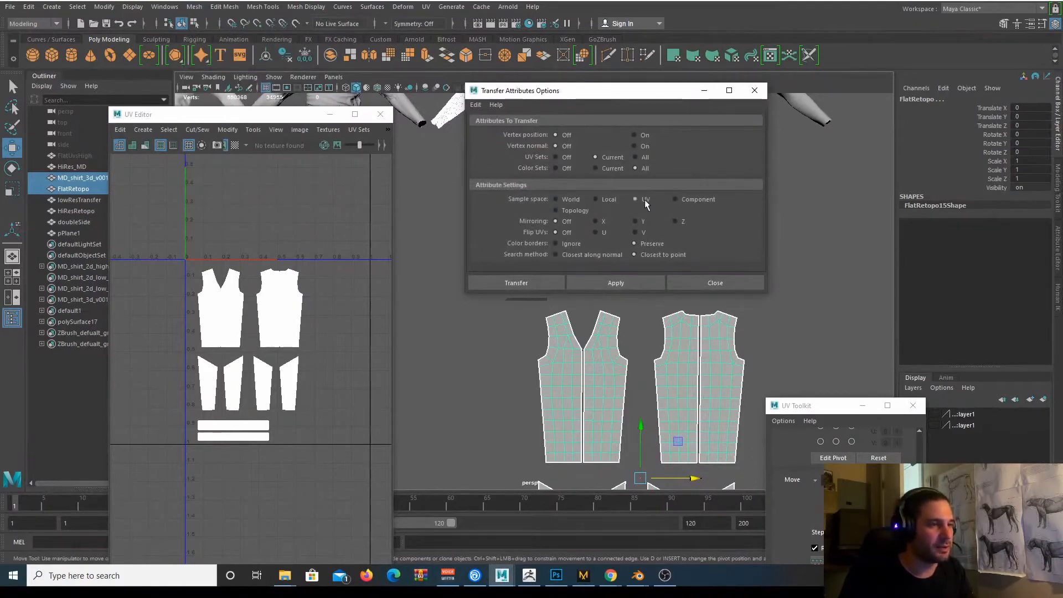
{"action": "left_click", "coordinate": [565, 158]}
{"action": "left_click", "coordinate": [560, 170]}
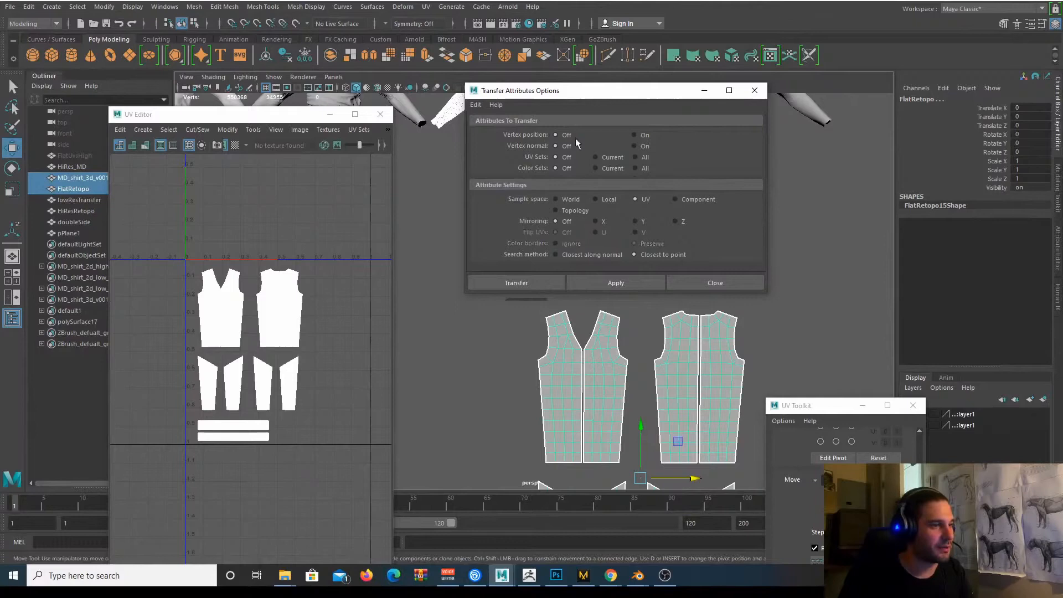
{"action": "left_click", "coordinate": [645, 135]}
{"action": "left_click", "coordinate": [618, 281]}
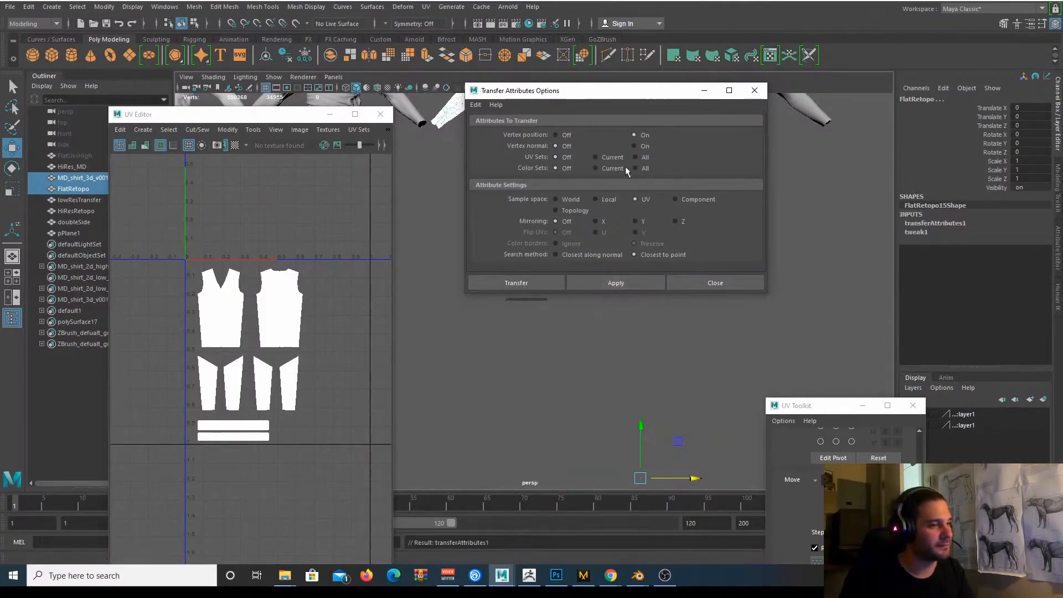
Delete the construction history of the selected 3D shirt and FlatRetopo meshes.
{"action": "left_click_drag", "start_coordinate": [629, 93], "coordinate": [542, 363]}
{"action": "middle_click_drag", "start_coordinate": [558, 228], "coordinate": [573, 359], "text": "alt"}
{"action": "left_click_drag", "start_coordinate": [590, 238], "coordinate": [388, 246], "text": "alt"}
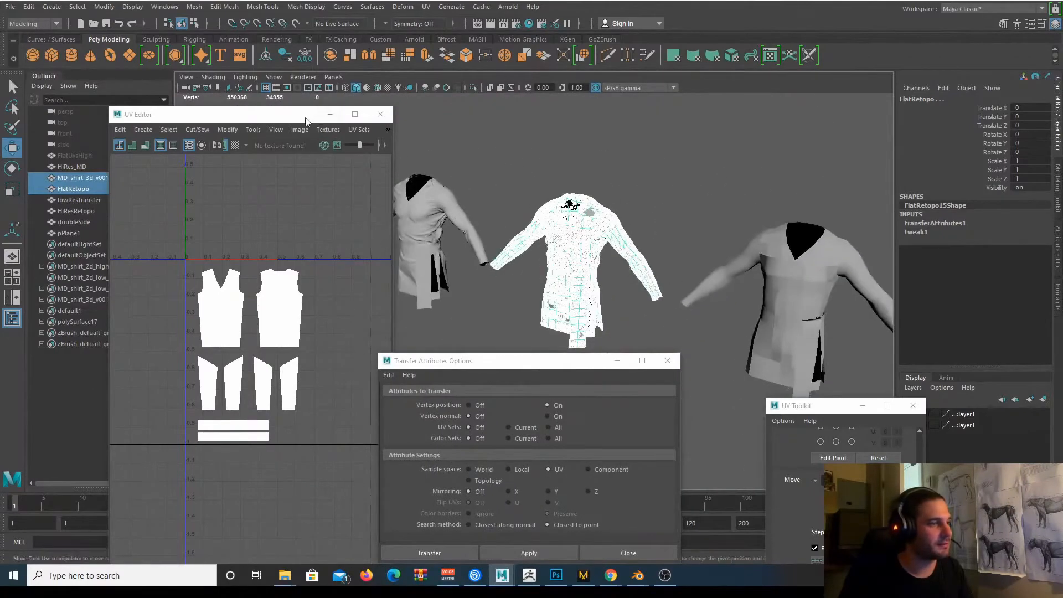
{"action": "left_click_drag", "start_coordinate": [280, 120], "coordinate": [190, 178]}
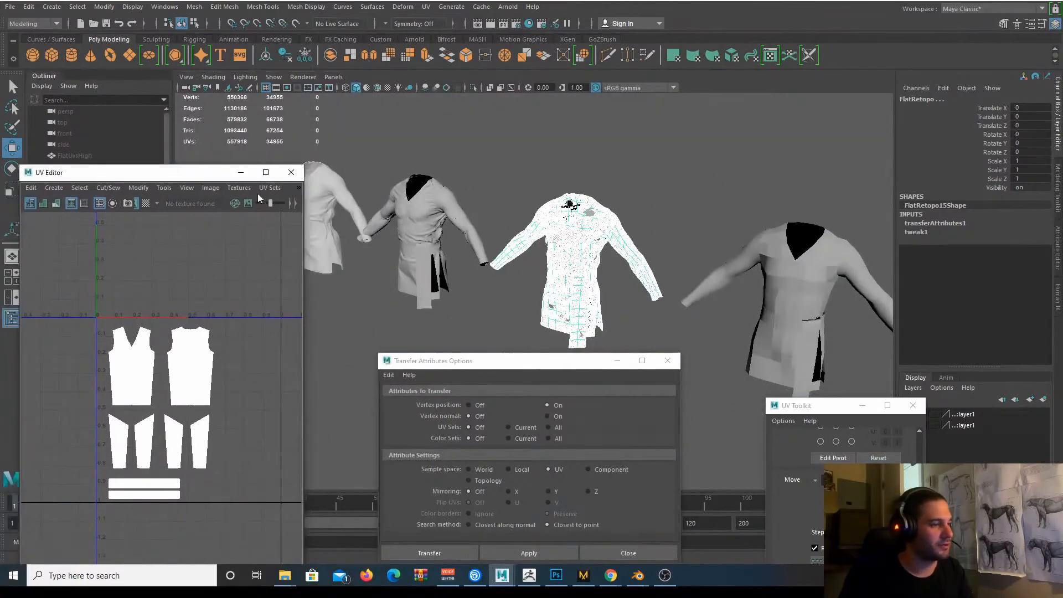
{"action": "left_click", "coordinate": [28, 7]}
{"action": "mouse_move", "coordinate": [182, 138]}
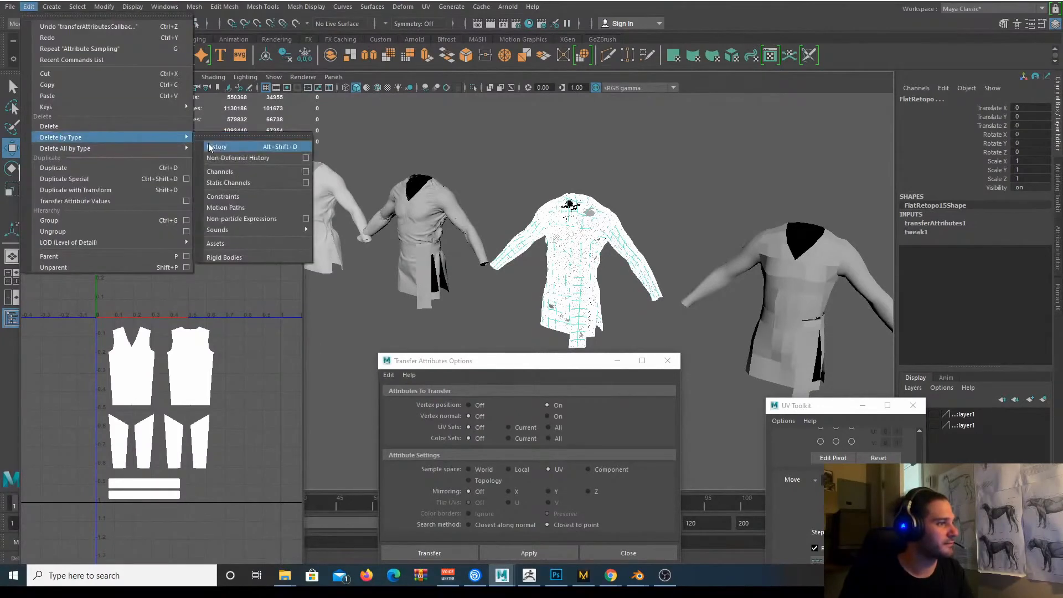
{"action": "left_click", "coordinate": [213, 146]}
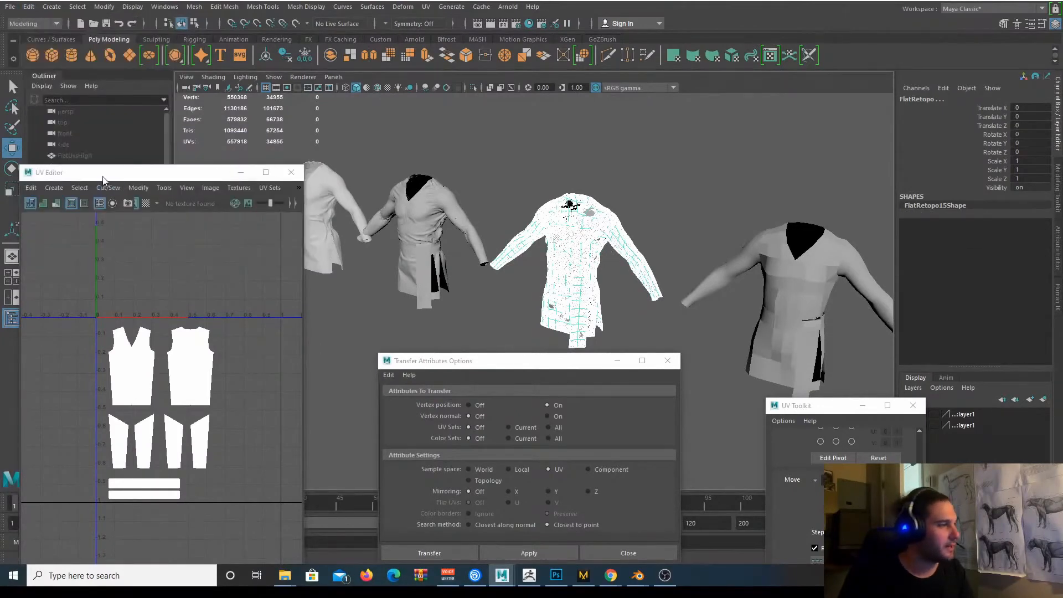
Hide the MD_shirt_3d_v001:polySurface1 and HiRes_MD shirts, and frame the overlapping FlatRetopo shirt.
{"action": "left_click_drag", "start_coordinate": [83, 172], "coordinate": [83, 305]}
{"action": "left_click", "coordinate": [78, 178]}
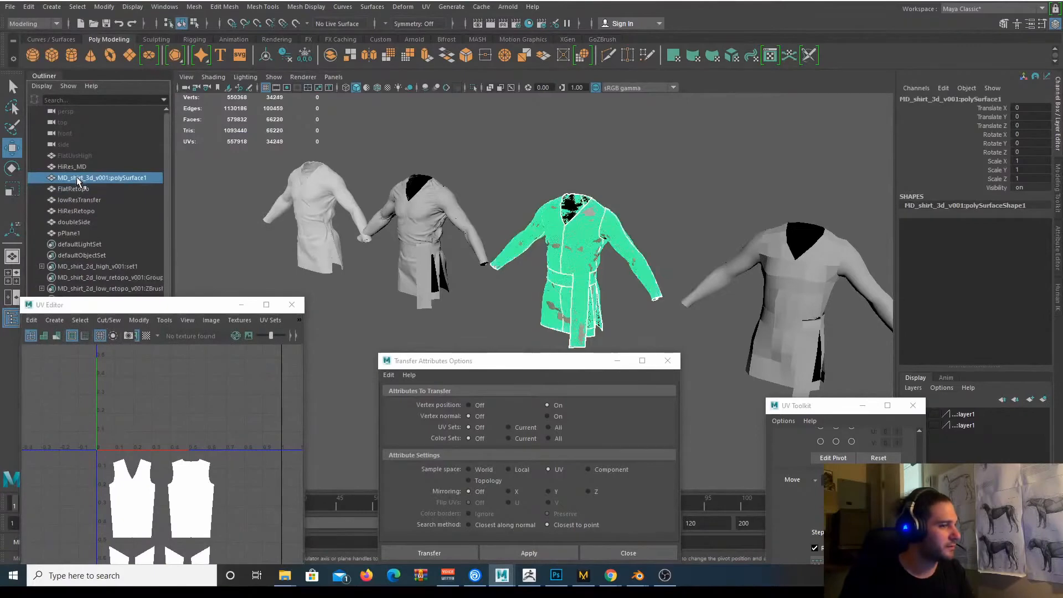
{"action": "key", "text": "ctrl+h"}
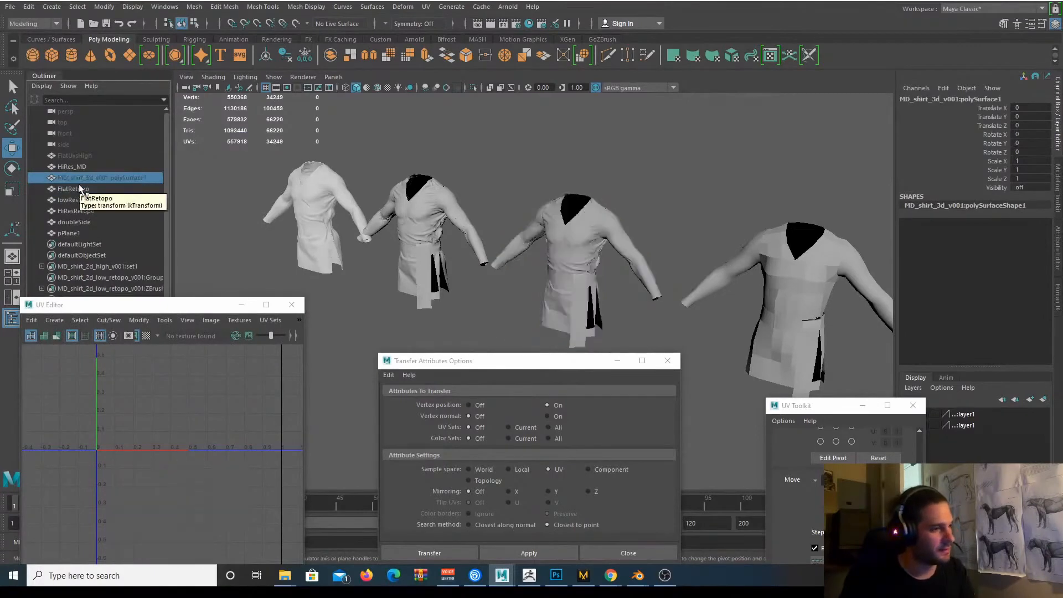
{"action": "left_click", "coordinate": [575, 256]}
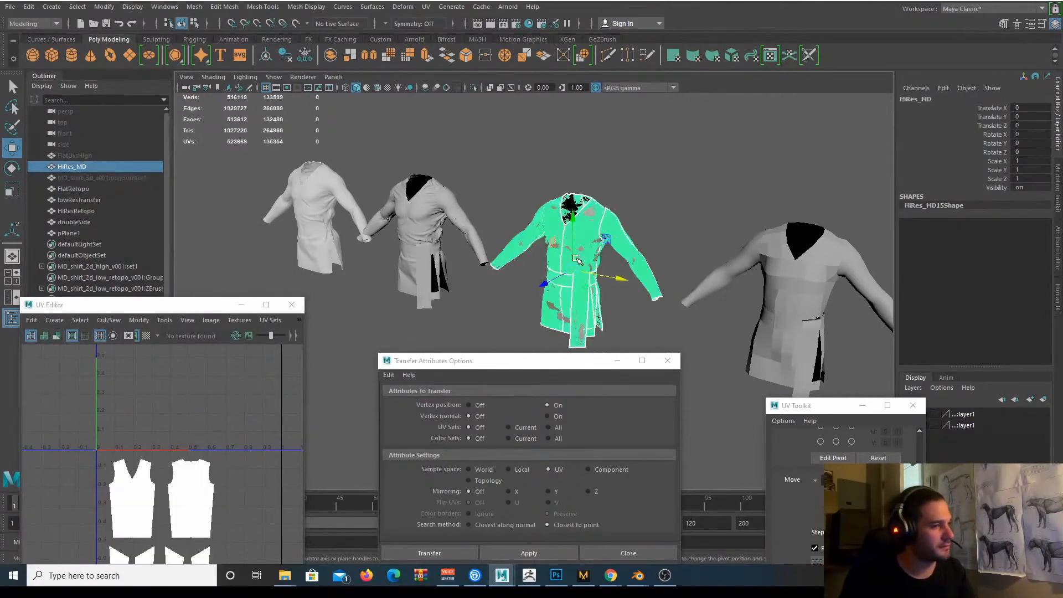
{"action": "key", "text": "ctrl+h"}
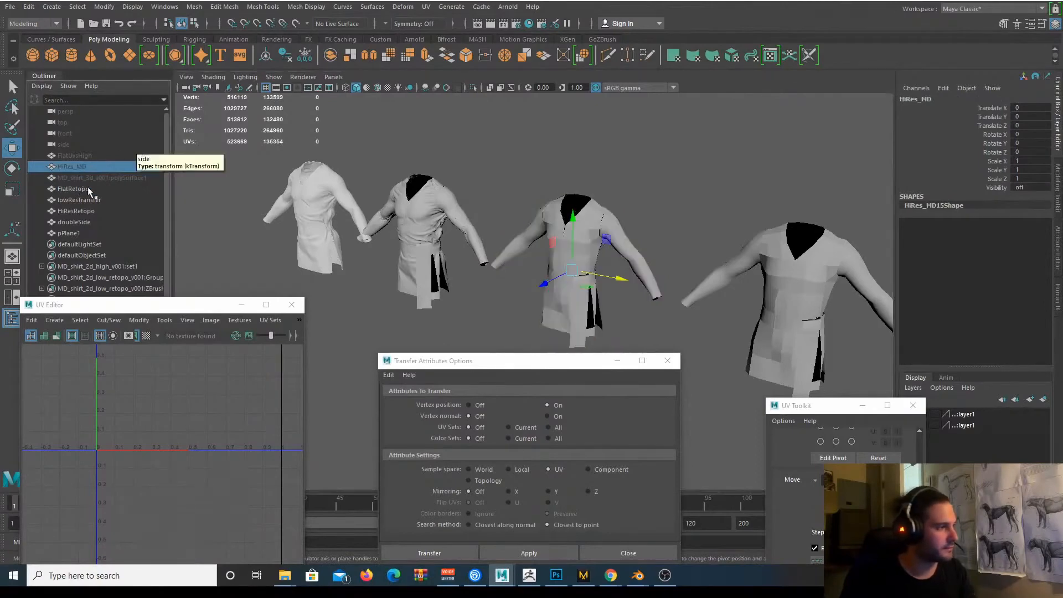
{"action": "left_click", "coordinate": [615, 223]}
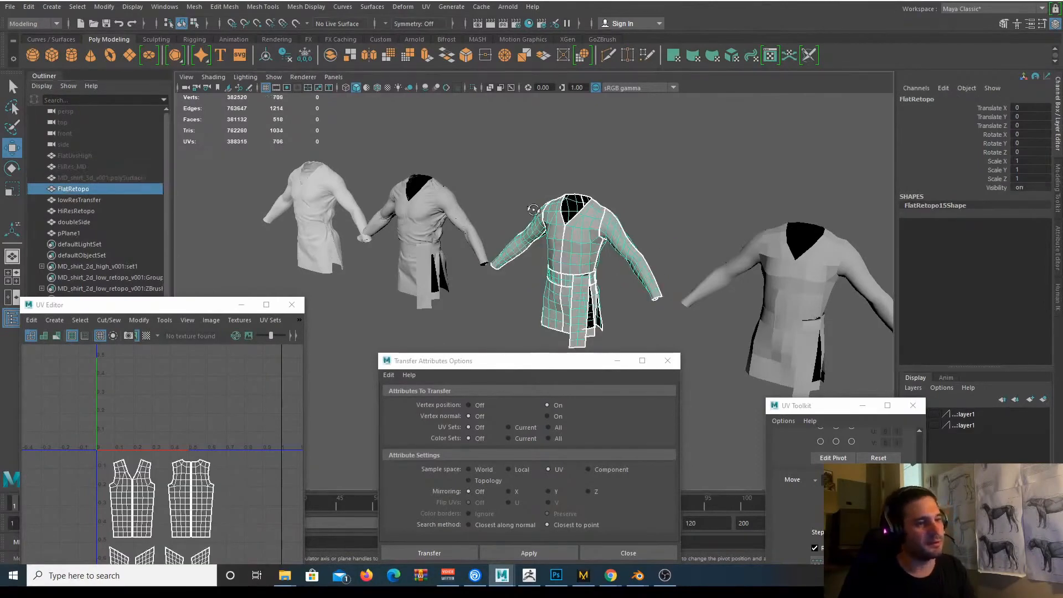
{"action": "key", "text": "f"}
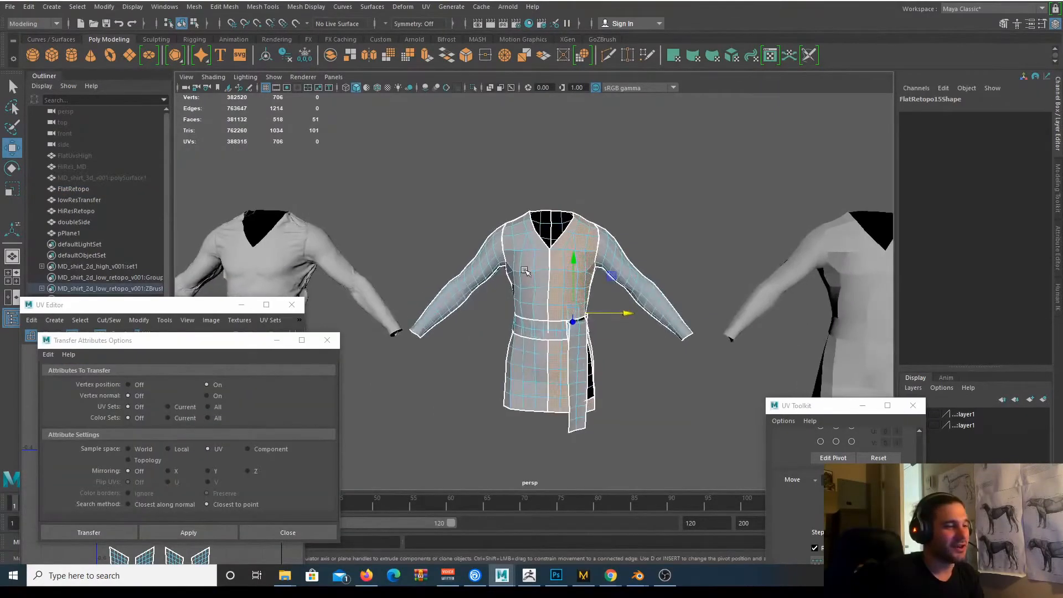
Examine the FlatRetopo shirt from front and back, selecting the connected back panel to see which panels are separate.
{"action": "scroll", "coordinate": [581, 262], "scroll_direction": "up", "scroll_amount": 2}
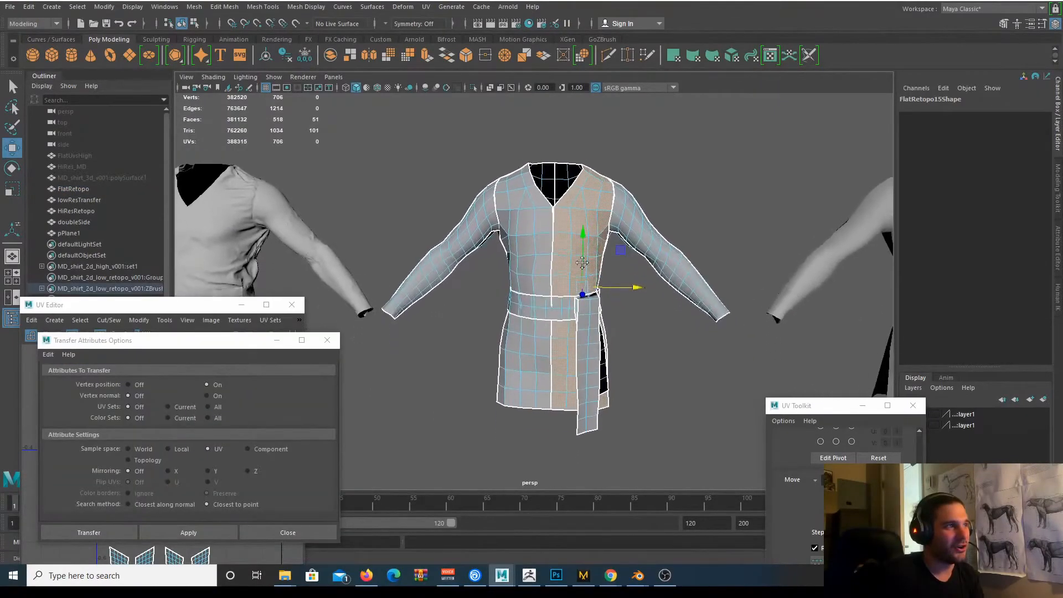
{"action": "middle_click_drag", "start_coordinate": [582, 262], "coordinate": [582, 257], "text": "alt"}
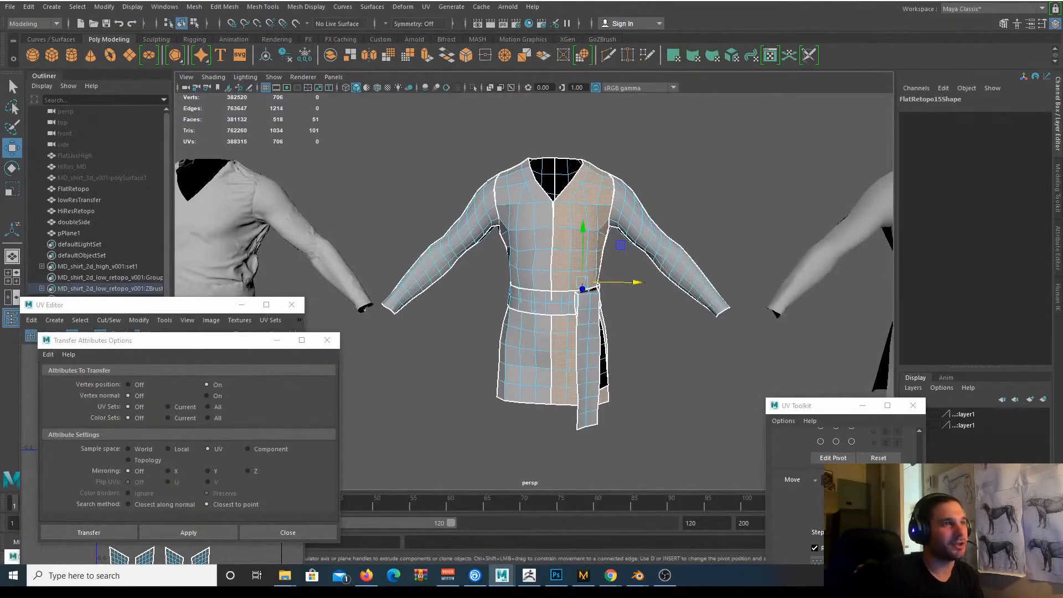
{"action": "middle_click_drag", "start_coordinate": [555, 140], "coordinate": [558, 126], "text": "alt"}
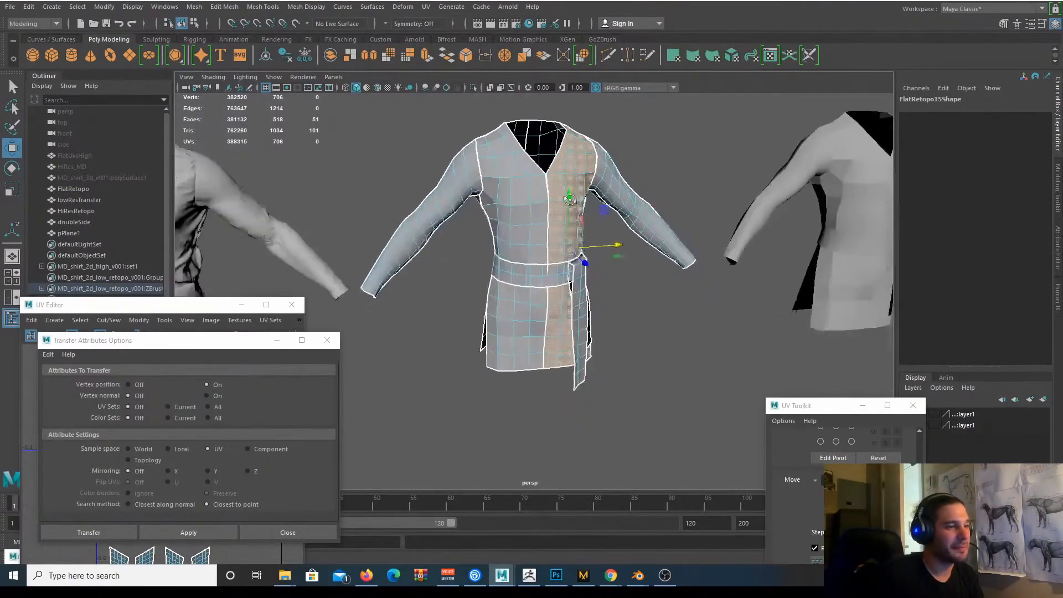
{"action": "left_click_drag", "start_coordinate": [558, 126], "coordinate": [637, 210], "text": "alt"}
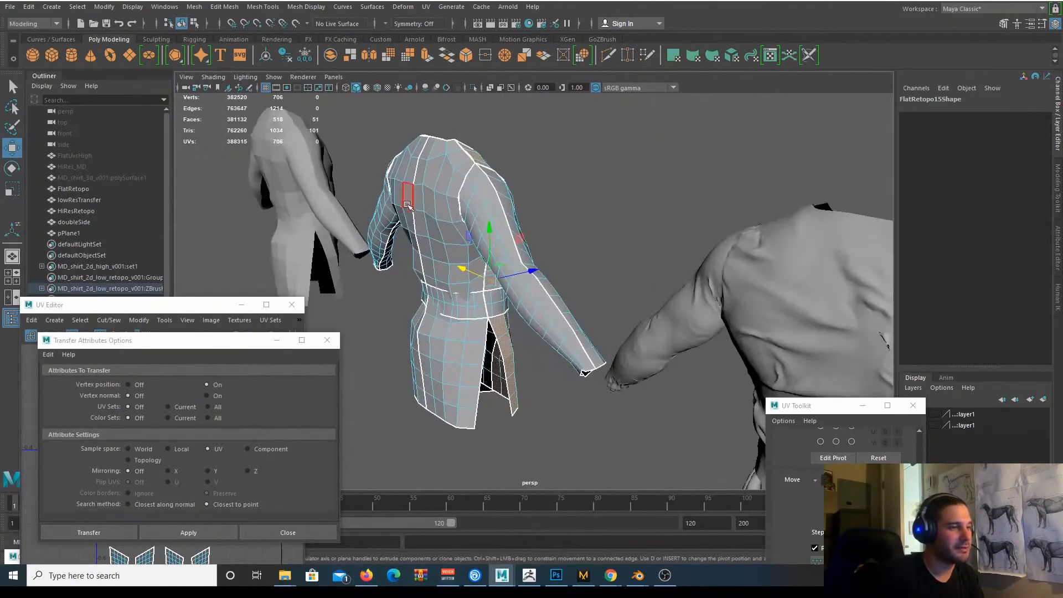
{"action": "double_click", "coordinate": [428, 201]}
{"action": "left_click_drag", "start_coordinate": [400, 192], "coordinate": [487, 221], "text": "alt"}
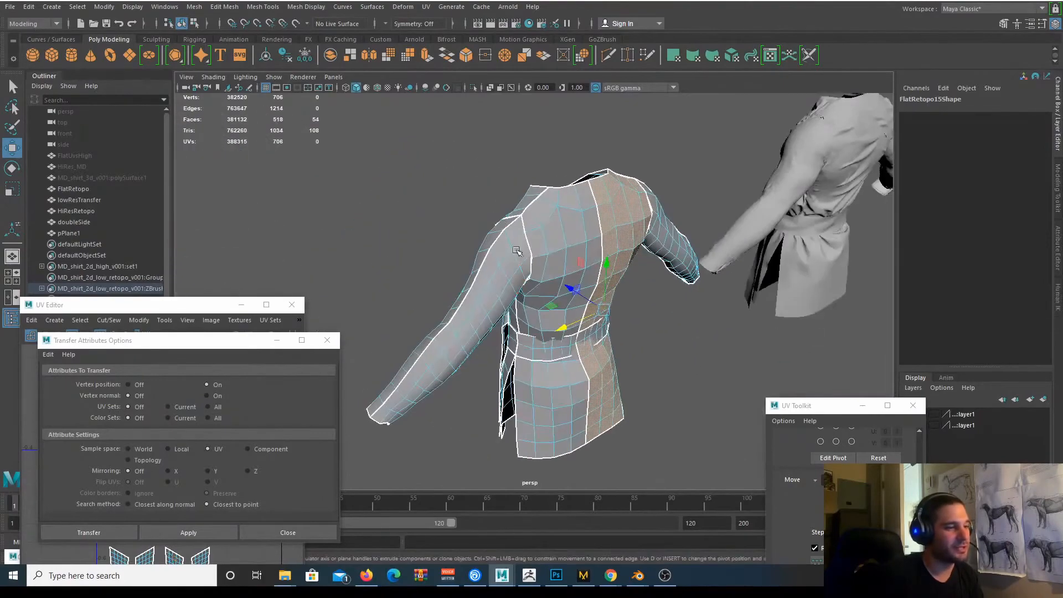
{"action": "left_click", "coordinate": [509, 229]}
{"action": "left_click_drag", "start_coordinate": [511, 249], "coordinate": [570, 283], "text": "alt"}
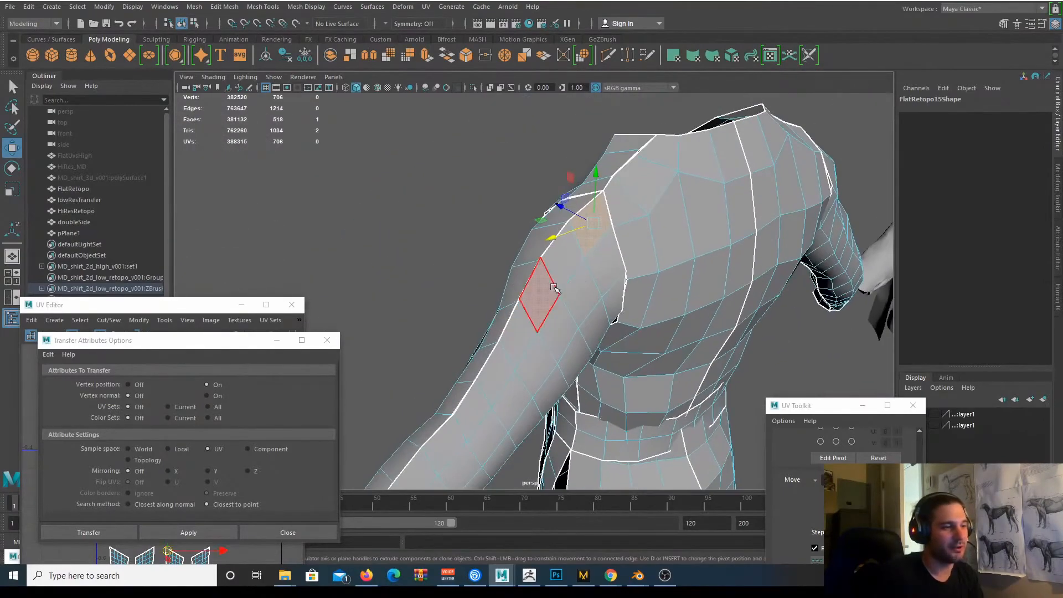
Merge the overlapping vertices where the shoulder seam meets the top of the wearer's left sleeve on FlatRetopo.
{"action": "right_click_drag", "start_coordinate": [556, 289], "coordinate": [501, 257]}
{"action": "left_click_drag", "start_coordinate": [567, 276], "coordinate": [523, 331], "text": "alt"}
{"action": "left_click", "coordinate": [530, 321]}
{"action": "right_click_drag", "start_coordinate": [535, 325], "coordinate": [535, 252], "text": "shift"}
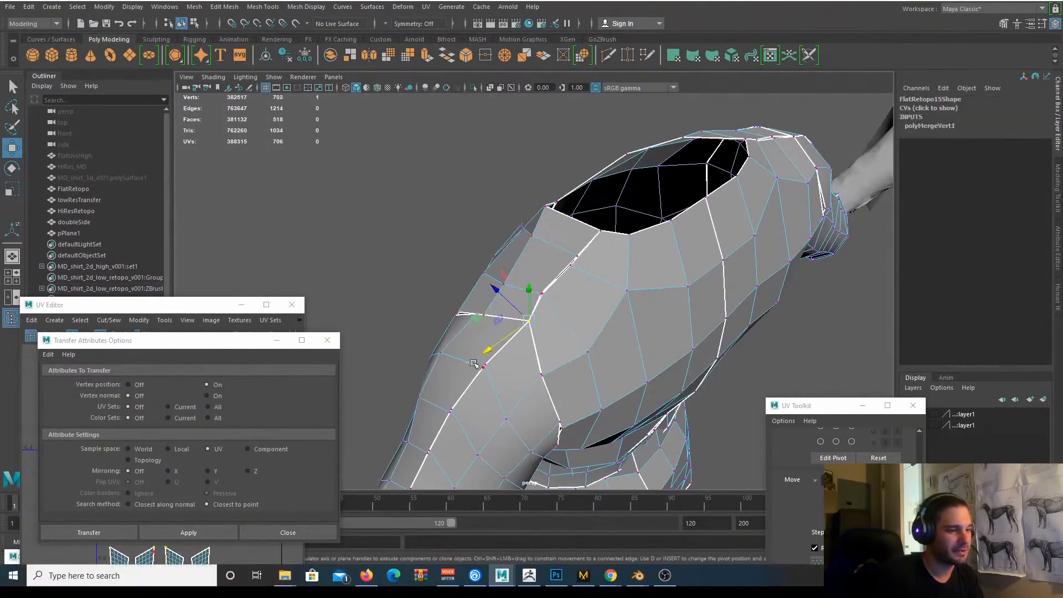
Merge the duplicate vertices at the next two points down the sleeve seam, deselecting stray vertices elsewhere on the shirt.
{"action": "left_click_drag", "start_coordinate": [473, 364], "coordinate": [498, 376]}
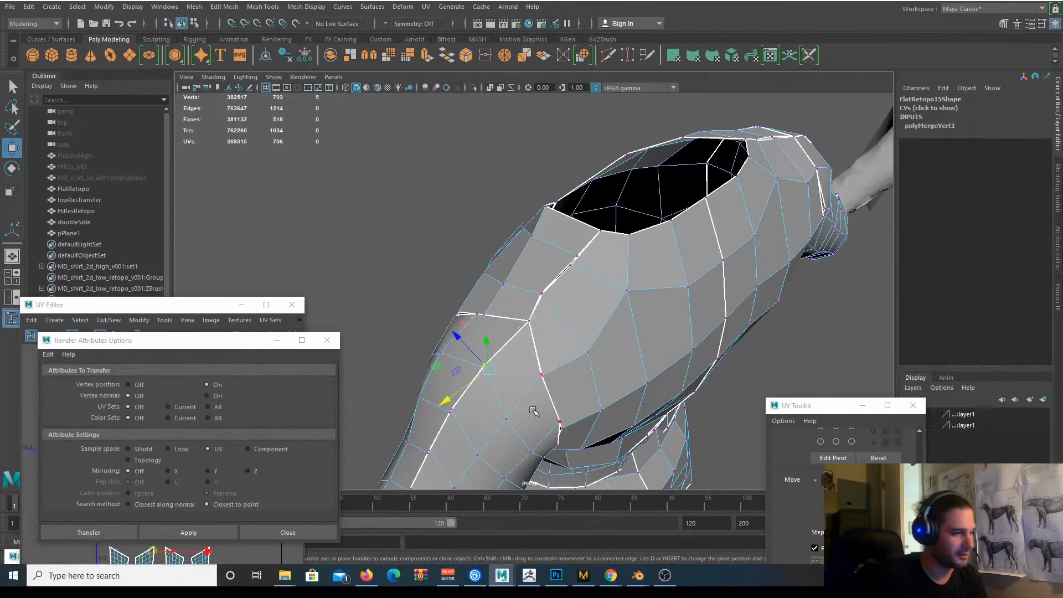
{"action": "left_click_drag", "start_coordinate": [535, 411], "coordinate": [448, 180], "text": "alt"}
{"action": "left_click_drag", "start_coordinate": [427, 239], "coordinate": [587, 236], "text": "alt"}
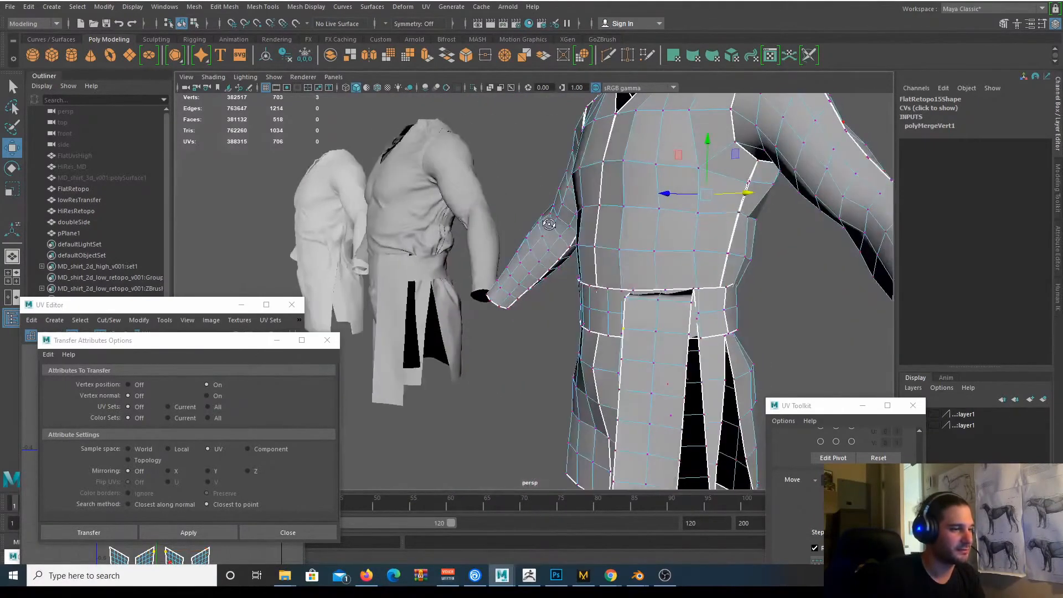
{"action": "left_click_drag", "start_coordinate": [570, 139], "coordinate": [750, 260], "text": "ctrl"}
{"action": "middle_click_drag", "start_coordinate": [758, 268], "coordinate": [730, 332], "text": "alt"}
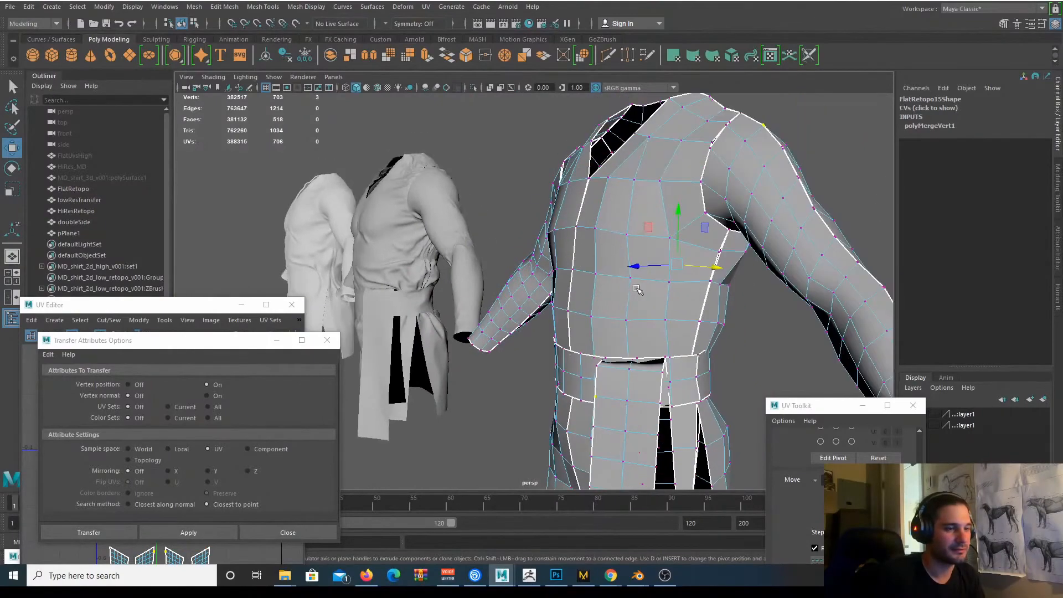
{"action": "left_click_drag", "start_coordinate": [636, 290], "coordinate": [716, 291], "text": "alt"}
{"action": "left_click_drag", "start_coordinate": [685, 379], "coordinate": [345, 174], "text": "ctrl"}
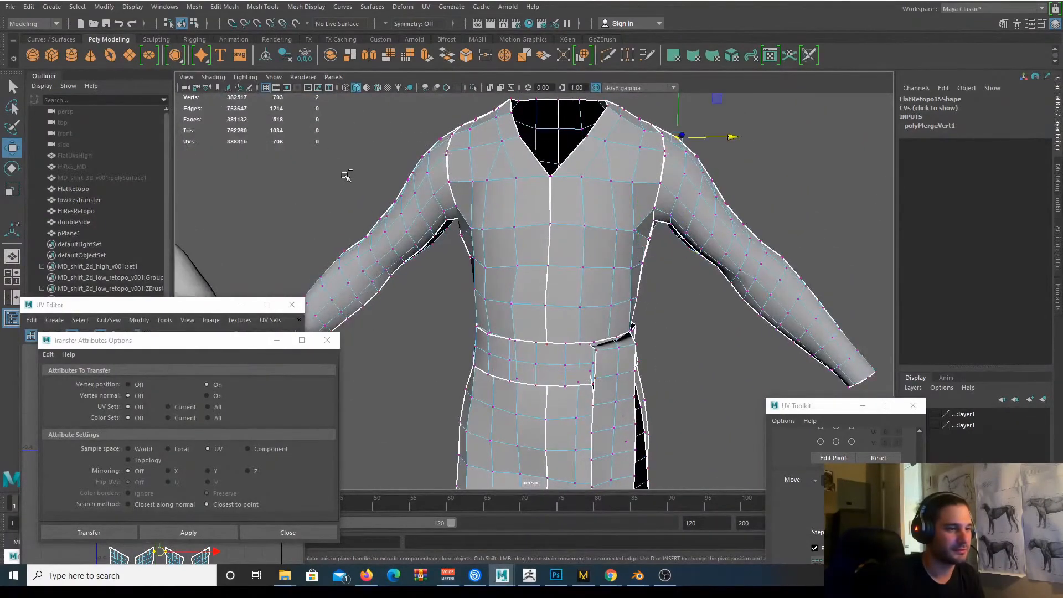
{"action": "middle_click_drag", "start_coordinate": [706, 193], "coordinate": [686, 241], "text": "alt"}
{"action": "left_click_drag", "start_coordinate": [686, 243], "coordinate": [525, 251], "text": "alt"}
{"action": "middle_click_drag", "start_coordinate": [614, 243], "coordinate": [553, 222], "text": "alt"}
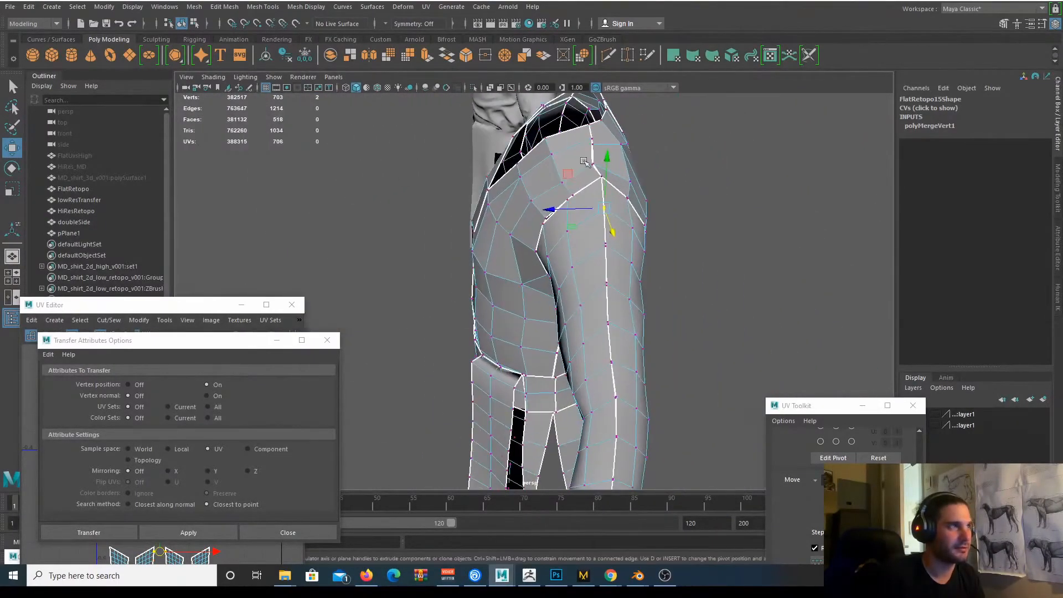
{"action": "right_click_drag", "start_coordinate": [571, 220], "coordinate": [648, 221], "text": "alt"}
{"action": "middle_click_drag", "start_coordinate": [648, 221], "coordinate": [643, 247], "text": "alt"}
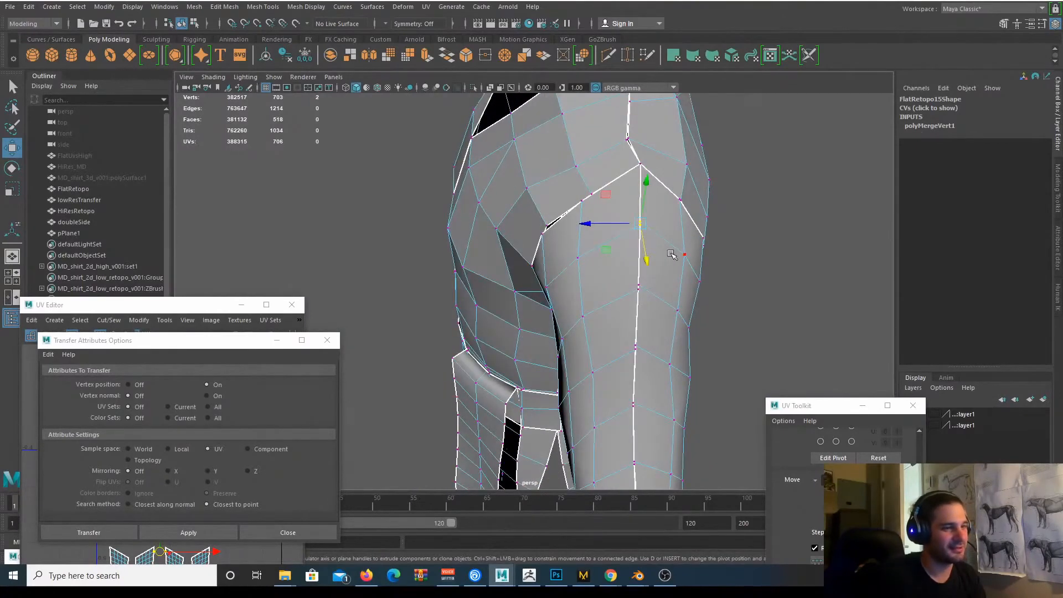
{"action": "key", "text": "g"}
{"action": "left_click_drag", "start_coordinate": [625, 282], "coordinate": [642, 300]}
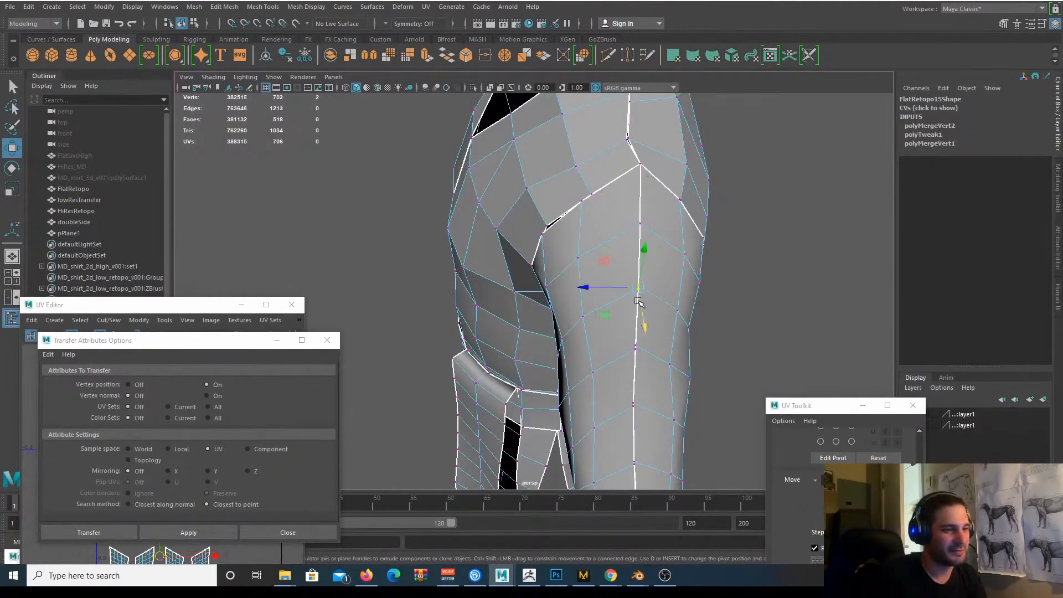
{"action": "key", "text": "g"}
Try to merge the next sleeve seam vertices, undo that merge, and remove the stray vertex from the selection.
{"action": "left_click_drag", "start_coordinate": [621, 339], "coordinate": [673, 318]}
{"action": "key", "text": "g"}
{"action": "key", "text": "ctrl+z"}
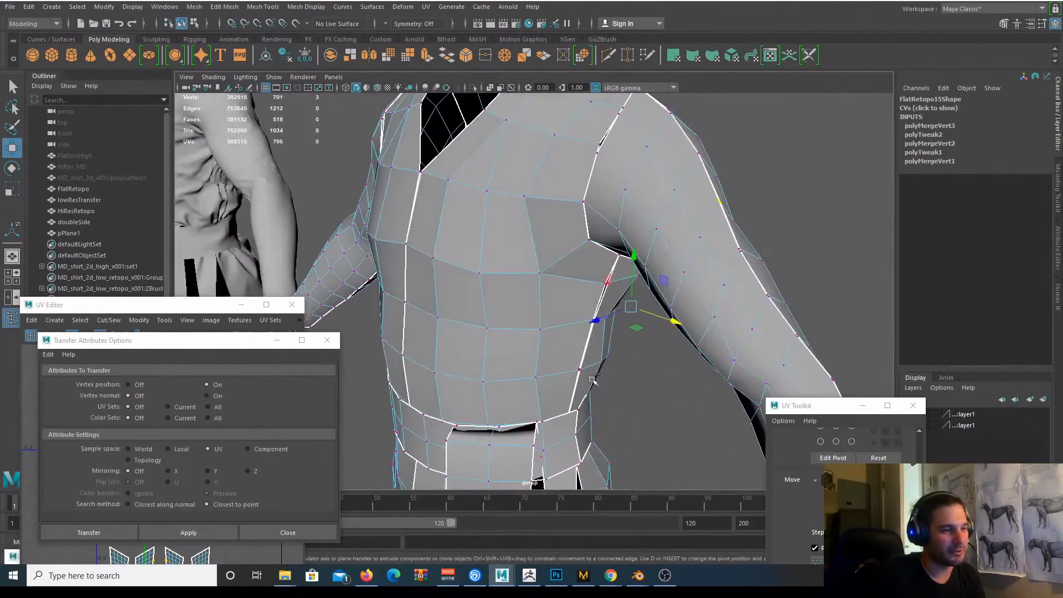
{"action": "left_click_drag", "start_coordinate": [633, 415], "coordinate": [563, 252], "text": "ctrl"}
{"action": "right_click_drag", "start_coordinate": [696, 311], "coordinate": [637, 296], "text": "alt"}
{"action": "left_click_drag", "start_coordinate": [637, 296], "coordinate": [559, 275], "text": "alt"}
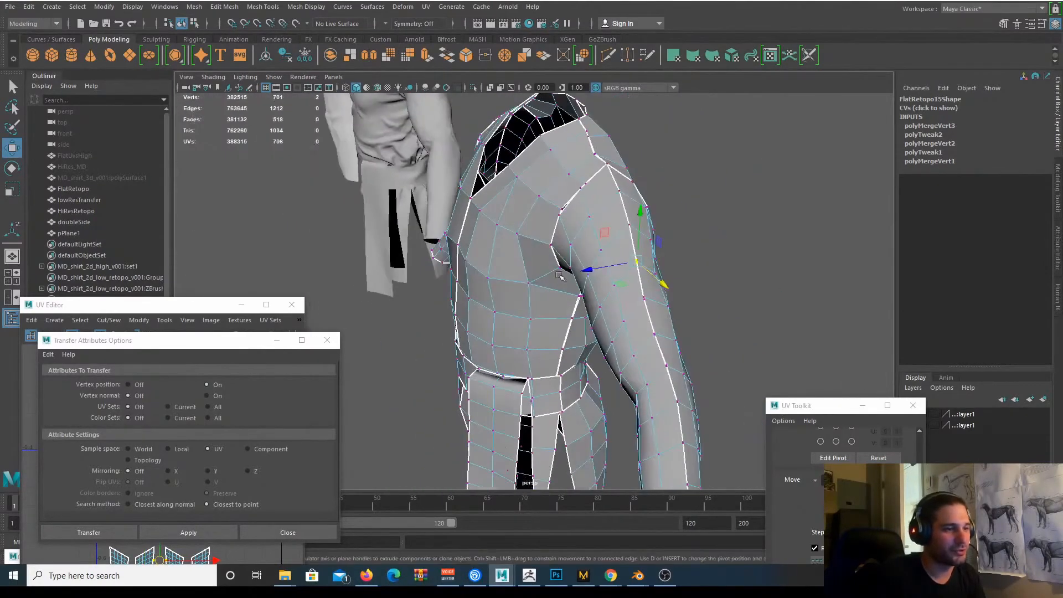
{"action": "middle_click_drag", "start_coordinate": [649, 308], "coordinate": [617, 223], "text": "alt"}
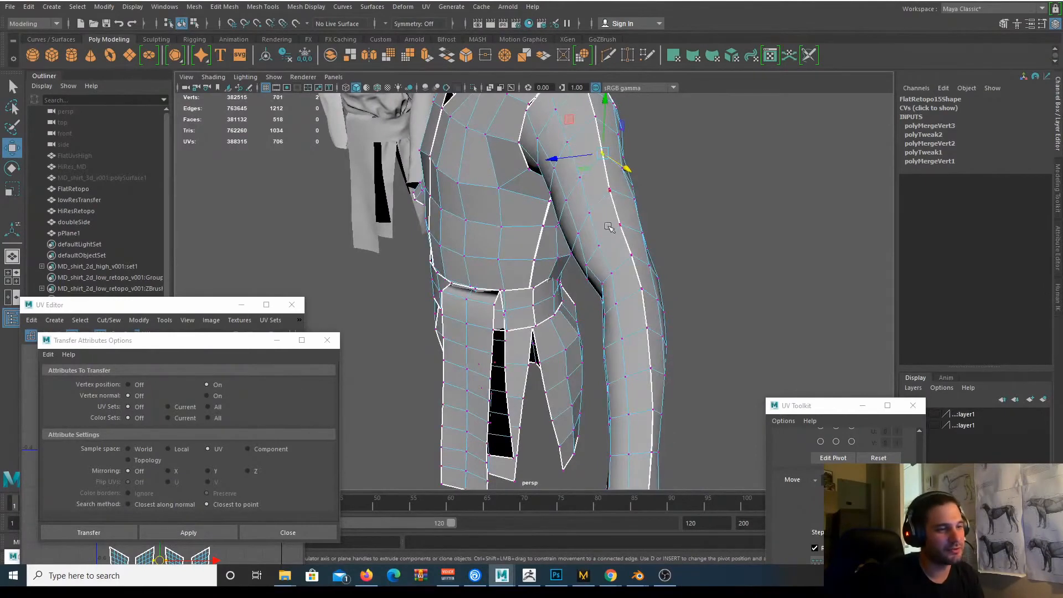
Select the whole border edge loop running along the wearer's left sleeve seam.
{"action": "right_click_drag", "start_coordinate": [621, 216], "coordinate": [621, 185]}
{"action": "left_click", "coordinate": [604, 206]}
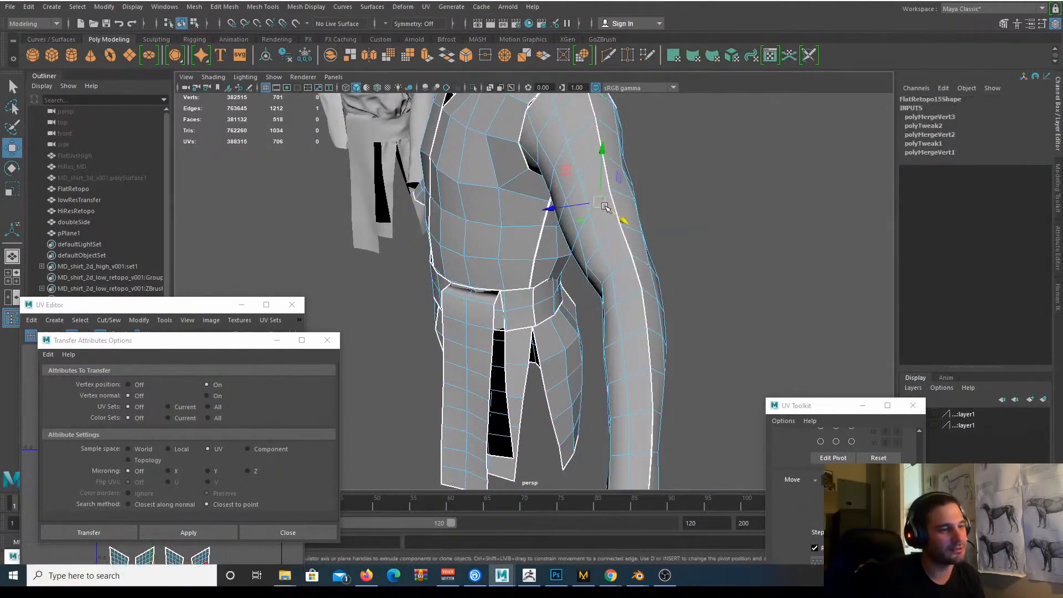
{"action": "double_click", "coordinate": [613, 209]}
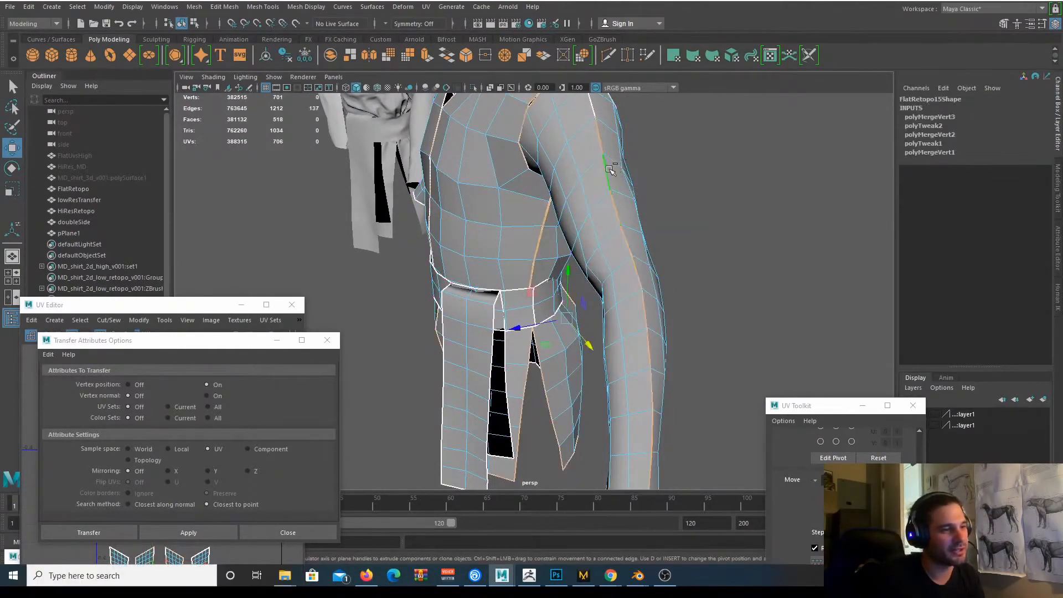
{"action": "left_click_drag", "start_coordinate": [572, 270], "coordinate": [597, 217], "text": "alt"}
{"action": "left_click", "coordinate": [620, 341]}
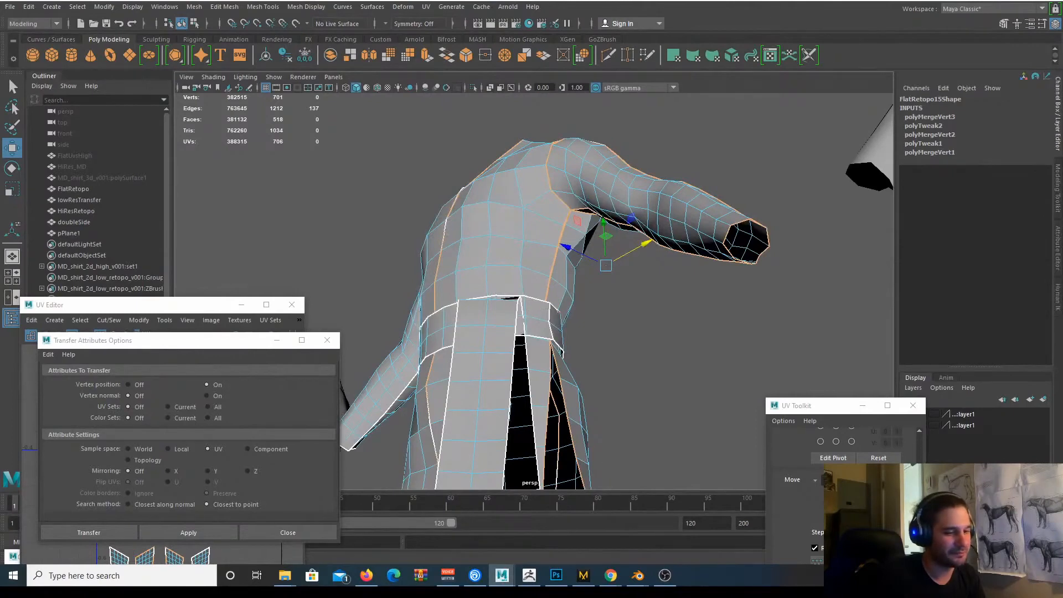
Examine the panel borders and seams around the sleeves, front, waist and skirt of FlatRetopo.
{"action": "left_click_drag", "start_coordinate": [581, 296], "coordinate": [588, 268], "text": "alt"}
{"action": "left_click_drag", "start_coordinate": [514, 279], "coordinate": [570, 285], "text": "alt"}
{"action": "middle_click_drag", "start_coordinate": [486, 294], "coordinate": [541, 216], "text": "alt"}
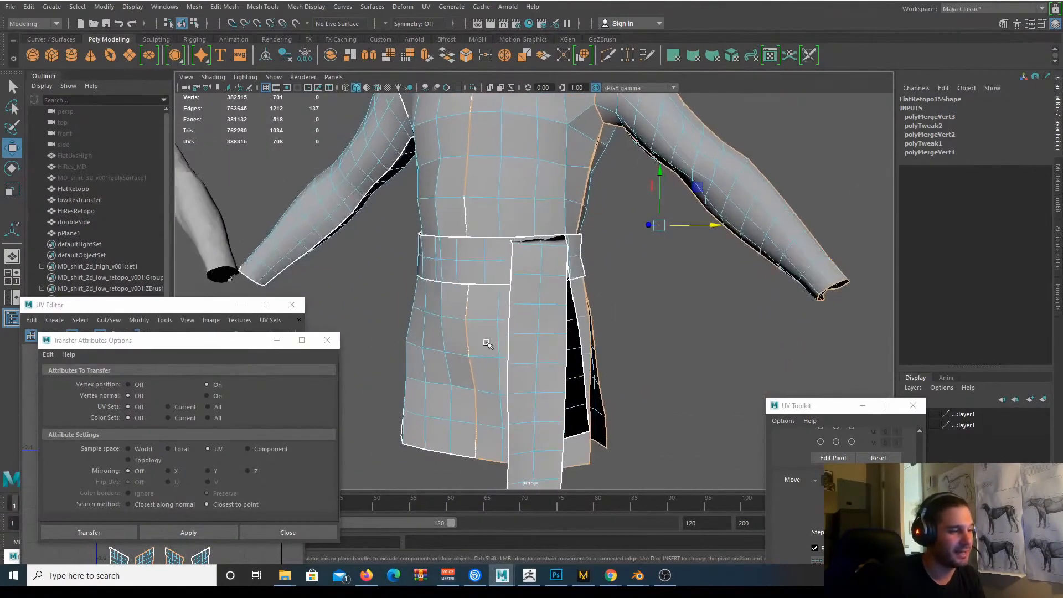
{"action": "left_click_drag", "start_coordinate": [487, 345], "coordinate": [507, 349], "text": "alt"}
{"action": "left_click_drag", "start_coordinate": [449, 324], "coordinate": [504, 331], "text": "alt"}
{"action": "middle_click_drag", "start_coordinate": [609, 335], "coordinate": [589, 397], "text": "alt"}
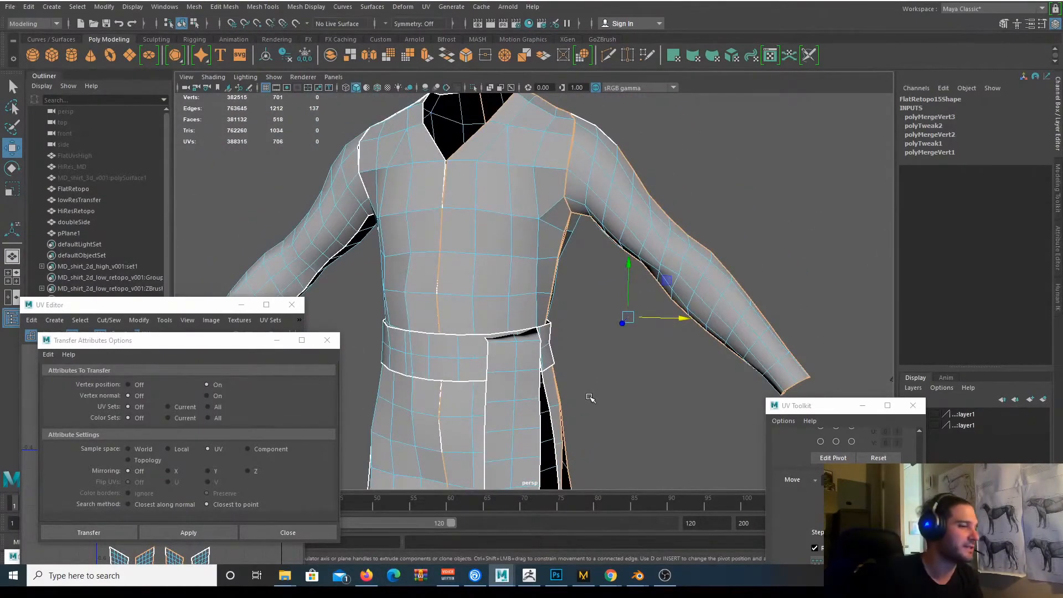
{"action": "left_click_drag", "start_coordinate": [609, 257], "coordinate": [554, 261], "text": "alt"}
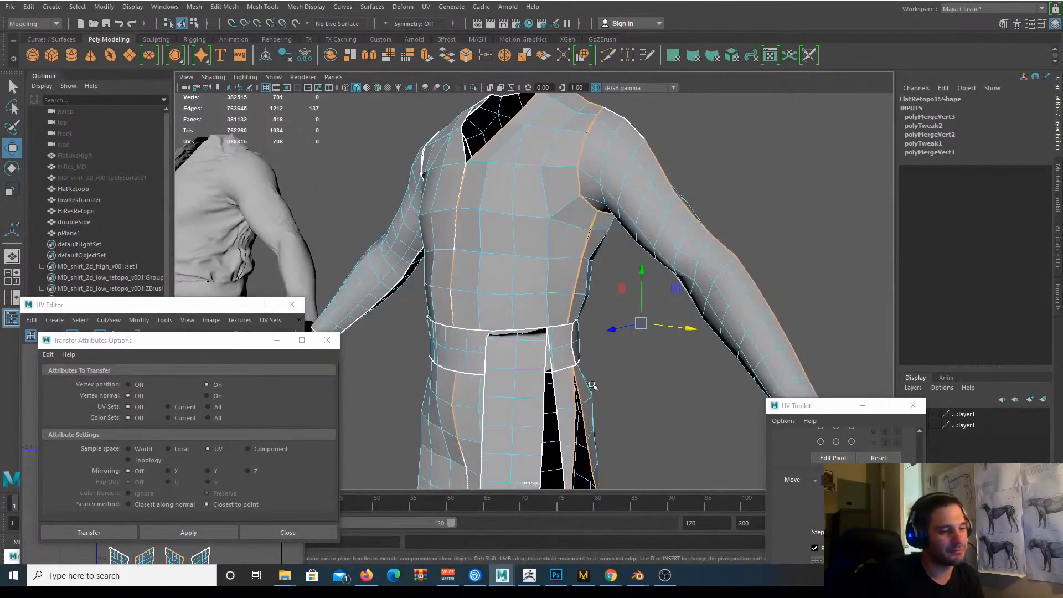
{"action": "left_click_drag", "start_coordinate": [606, 392], "coordinate": [625, 328], "text": "alt"}
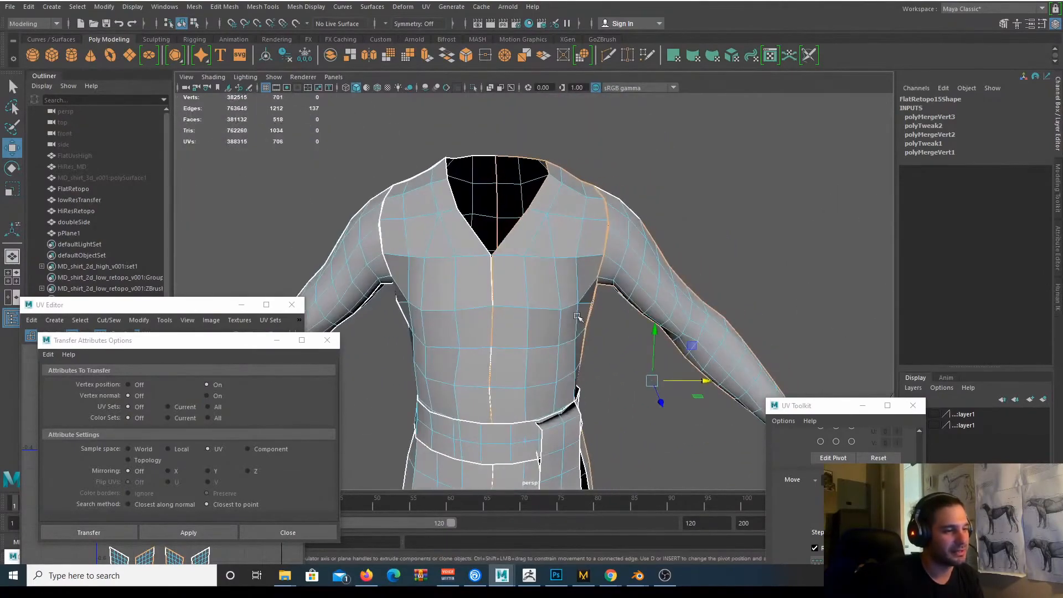
Return FlatRetopo to object mode and view it alongside the neighbouring shirts.
{"action": "right_click_drag", "start_coordinate": [541, 225], "coordinate": [645, 198]}
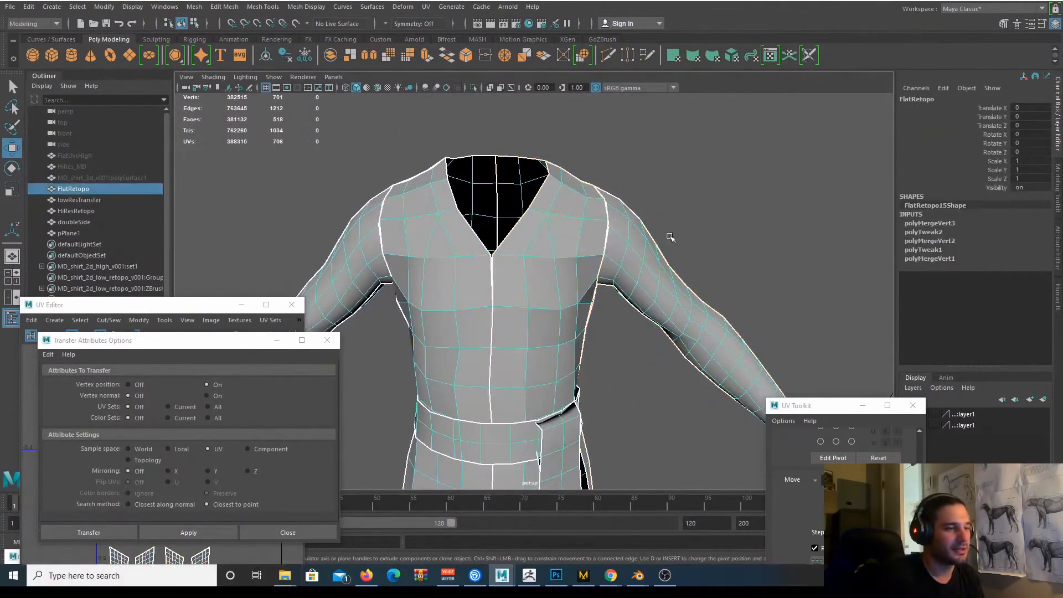
{"action": "left_click_drag", "start_coordinate": [579, 258], "coordinate": [658, 201], "text": "alt"}
{"action": "right_click_drag", "start_coordinate": [702, 287], "coordinate": [690, 278], "text": "alt"}
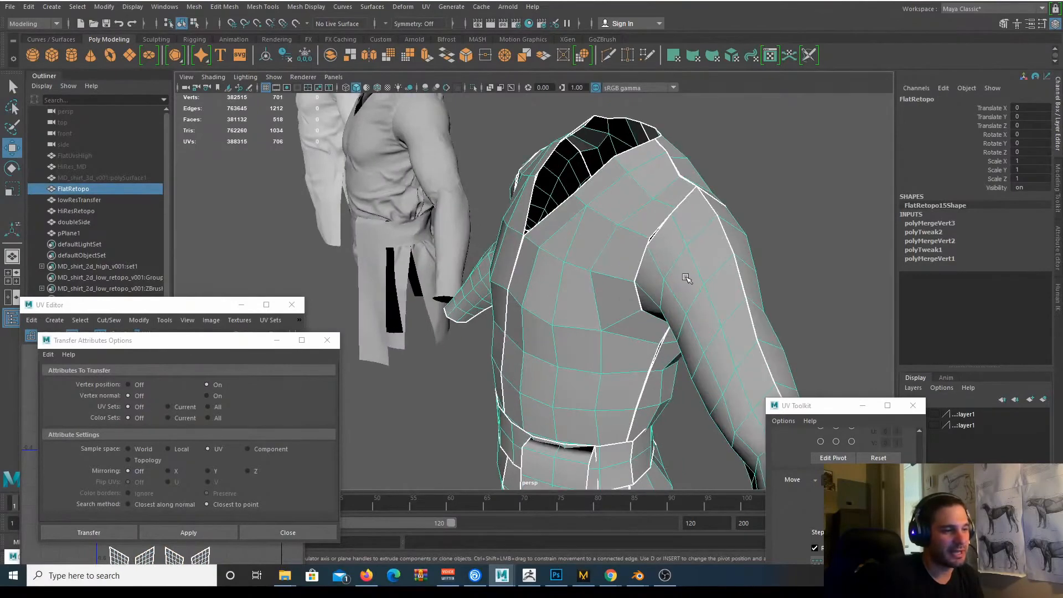
{"action": "middle_click_drag", "start_coordinate": [691, 277], "coordinate": [619, 235], "text": "alt"}
{"action": "right_click_drag", "start_coordinate": [619, 234], "coordinate": [548, 234], "text": "alt"}
{"action": "left_click_drag", "start_coordinate": [547, 232], "coordinate": [622, 221], "text": "alt"}
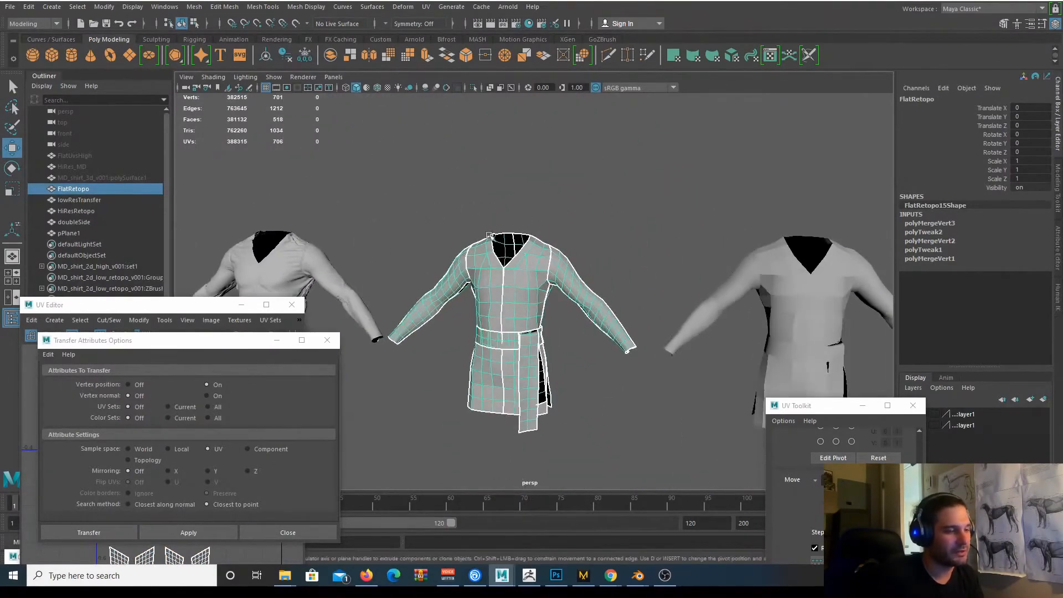
Select the lowResTransfer shirt and its connected body faces to examine which panels are already joined.
{"action": "left_click", "coordinate": [722, 284]}
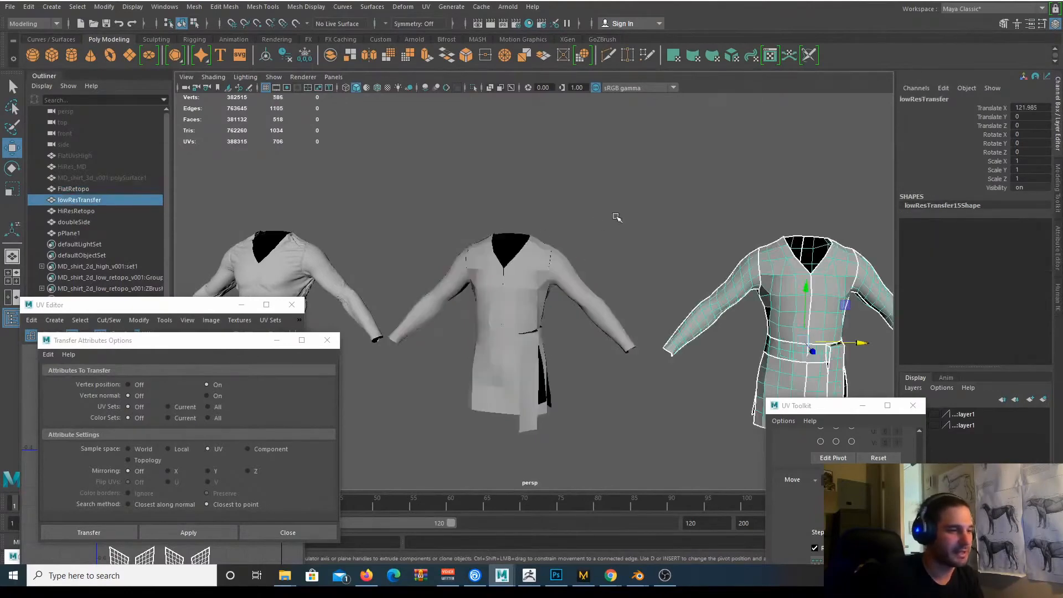
{"action": "left_click_drag", "start_coordinate": [616, 217], "coordinate": [489, 346]}
{"action": "middle_click_drag", "start_coordinate": [723, 230], "coordinate": [544, 195], "text": "alt"}
{"action": "left_click", "coordinate": [578, 244]}
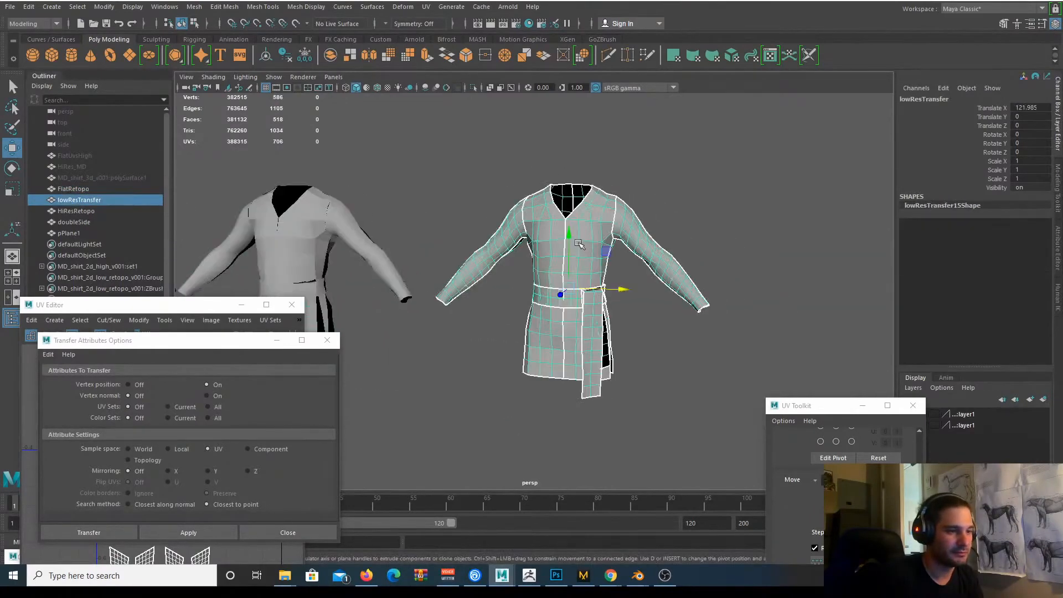
{"action": "right_click_drag", "start_coordinate": [579, 244], "coordinate": [624, 277], "text": "alt"}
{"action": "double_click", "coordinate": [623, 213]}
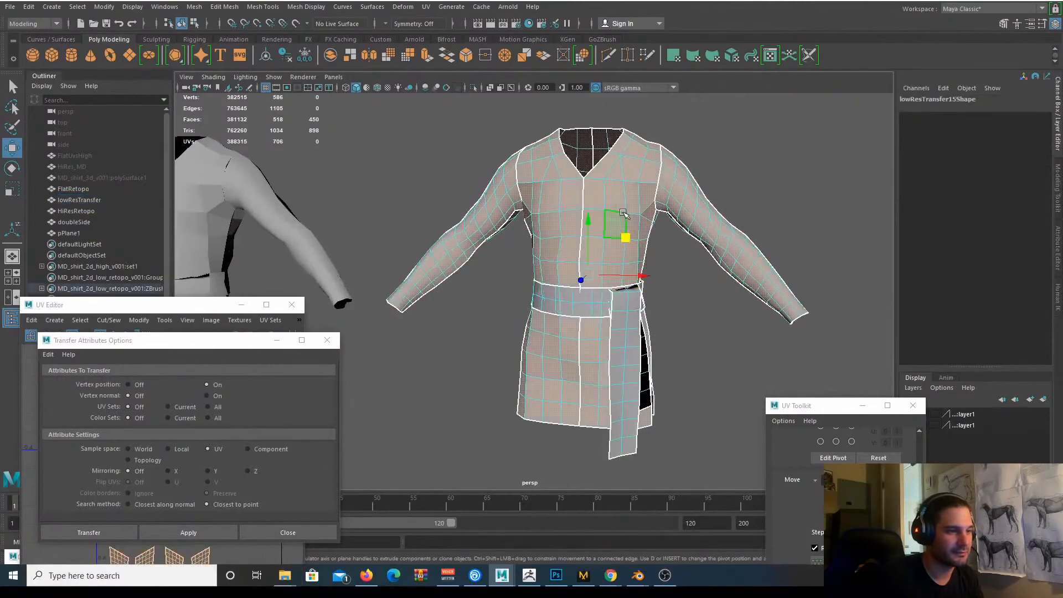
{"action": "left_click", "coordinate": [699, 279]}
Select the FlatRetopo shirt as an object and hide it.
{"action": "middle_click_drag", "start_coordinate": [257, 215], "coordinate": [449, 210], "text": "alt"}
{"action": "right_click_drag", "start_coordinate": [403, 221], "coordinate": [449, 203]}
{"action": "left_click", "coordinate": [380, 208]}
{"action": "scroll", "coordinate": [370, 197], "scroll_direction": "down", "scroll_amount": 5}
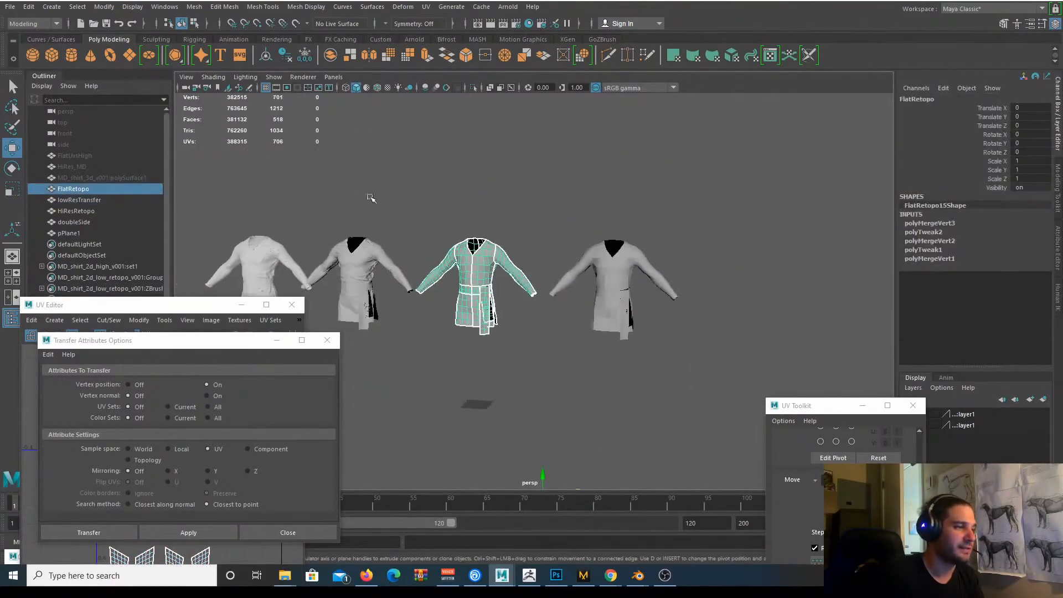
{"action": "scroll", "coordinate": [481, 294], "scroll_direction": "up", "scroll_amount": 3}
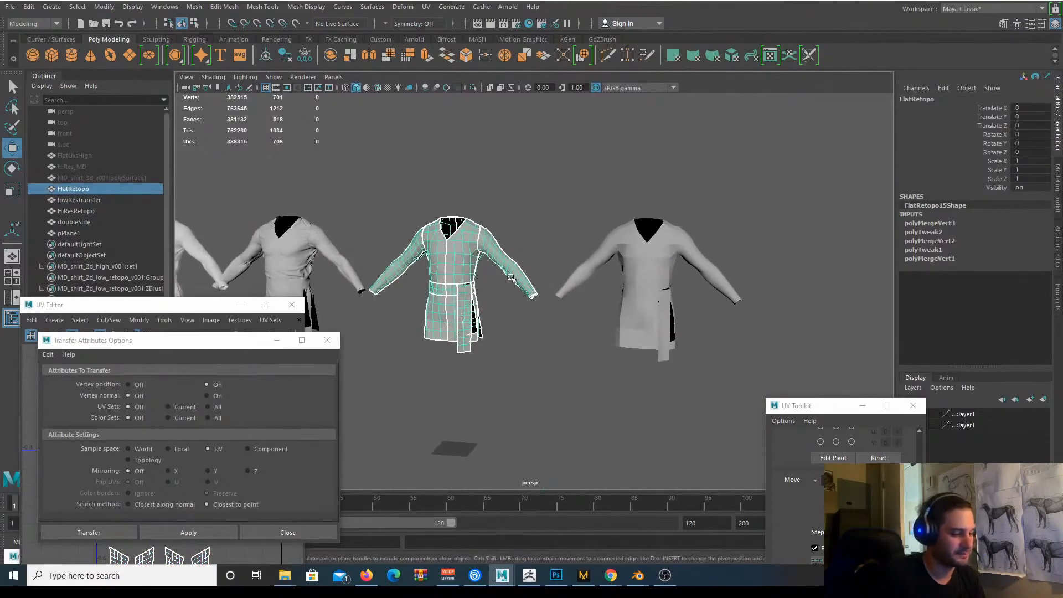
{"action": "key", "text": "ctrl+h"}
Set the lowResTransfer shirt's Translate X to 0 and frame the shirt.
{"action": "left_click", "coordinate": [641, 270]}
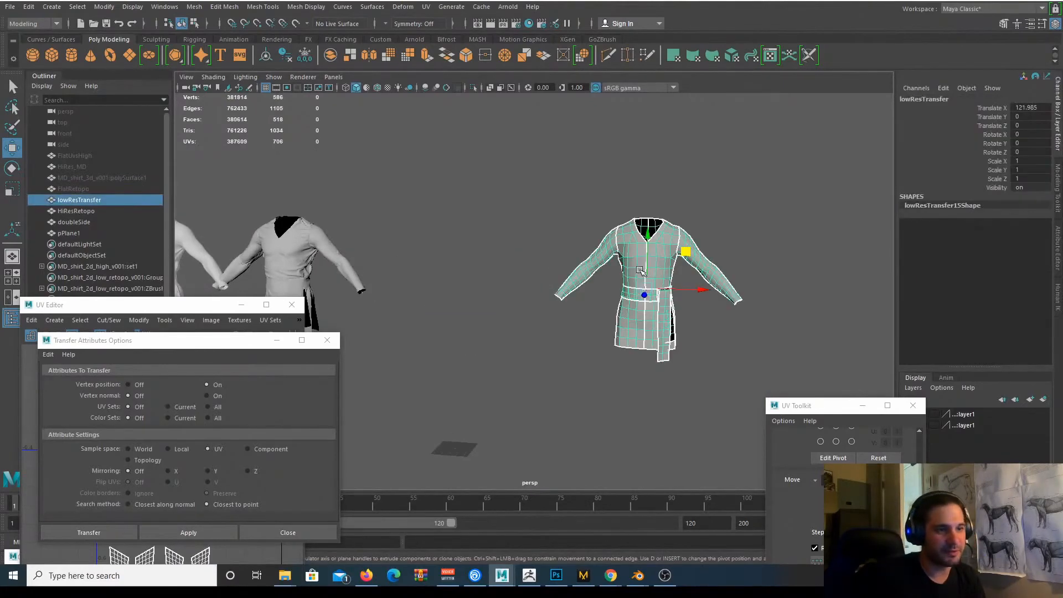
{"action": "double_click", "coordinate": [1029, 107]}
{"action": "type", "text": "0"}
{"action": "key", "text": "Return"}
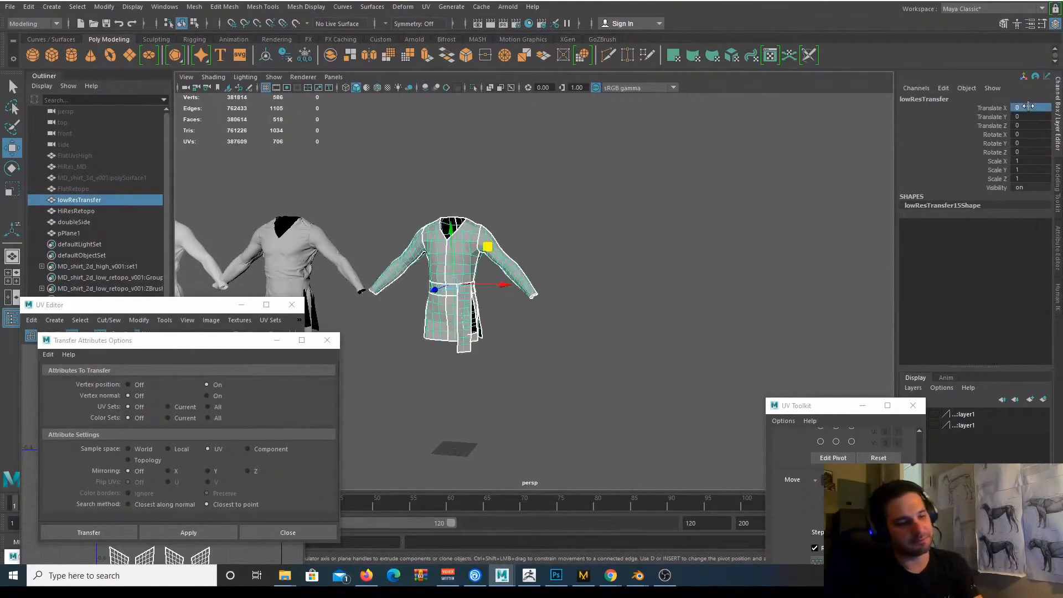
{"action": "middle_click_drag", "start_coordinate": [450, 209], "coordinate": [584, 209], "text": "alt"}
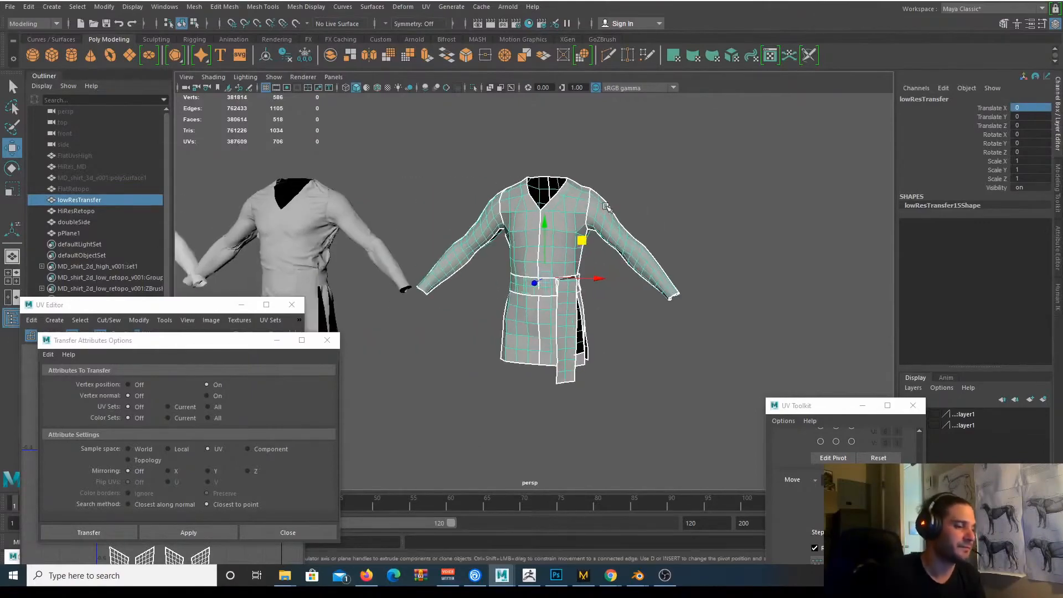
Rearrange the UV Editor and Transfer Attributes Options windows and examine the lowResTransfer shirt with its UV layout beside the neighbouring shirts.
{"action": "left_click_drag", "start_coordinate": [529, 199], "coordinate": [573, 218], "text": "alt"}
{"action": "middle_click_drag", "start_coordinate": [500, 190], "coordinate": [591, 204], "text": "alt"}
{"action": "right_click_drag", "start_coordinate": [595, 243], "coordinate": [653, 290], "text": "alt"}
{"action": "mouse_move", "coordinate": [652, 290]}
{"action": "left_mouse_down", "text": "alt"}
{"action": "mouse_move", "coordinate": [517, 299]}
{"action": "mouse_move", "coordinate": [423, 282]}
{"action": "mouse_move", "coordinate": [429, 246]}
{"action": "mouse_move", "coordinate": [459, 272]}
{"action": "mouse_move", "coordinate": [652, 295]}
{"action": "left_mouse_up", "text": "alt"}
{"action": "right_click_drag", "start_coordinate": [652, 296], "coordinate": [543, 266], "text": "alt"}
{"action": "left_click_drag", "start_coordinate": [543, 266], "coordinate": [551, 269], "text": "alt"}
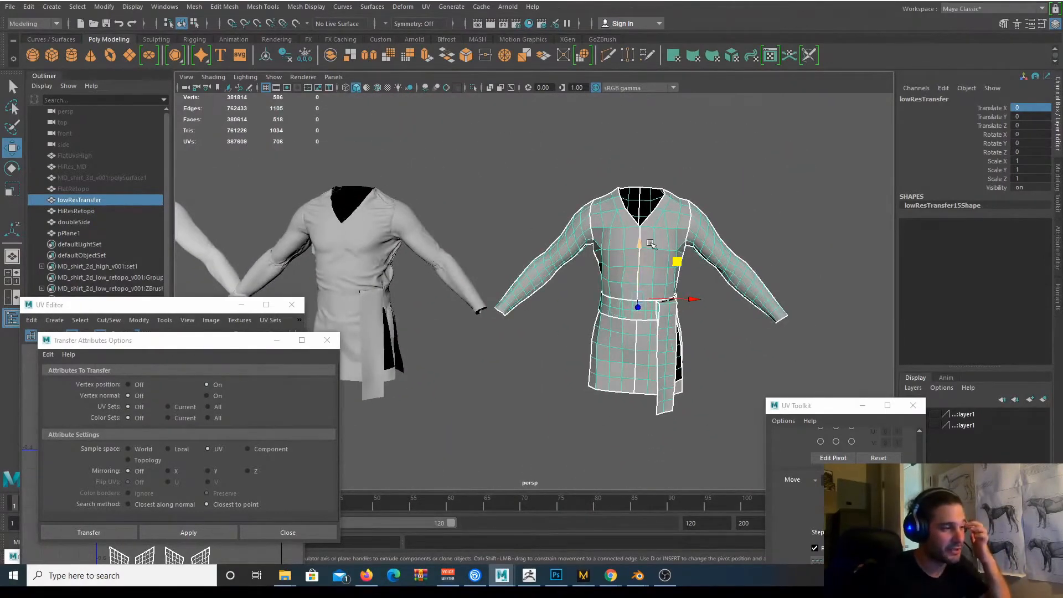
{"action": "left_click_drag", "start_coordinate": [208, 351], "coordinate": [607, 466]}
{"action": "left_click_drag", "start_coordinate": [149, 308], "coordinate": [161, 87]}
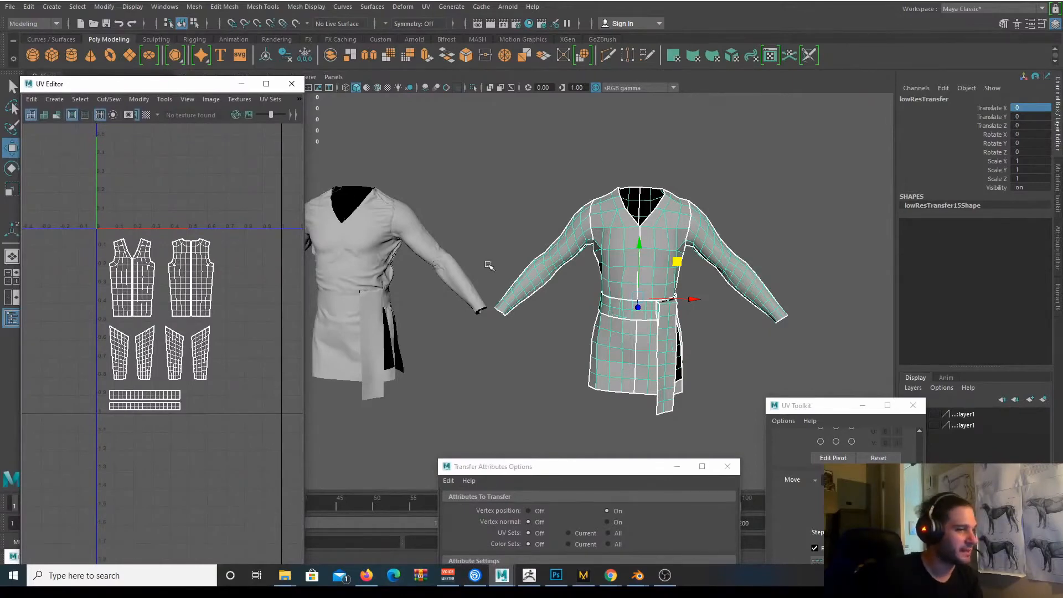
{"action": "middle_click_drag", "start_coordinate": [488, 266], "coordinate": [688, 225], "text": "alt"}
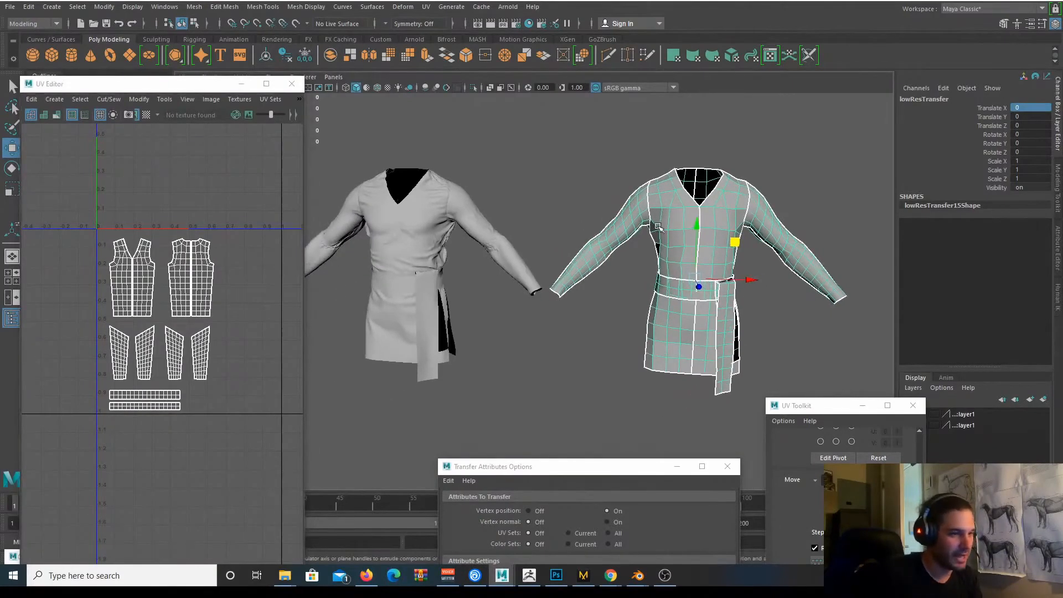
{"action": "middle_click_drag", "start_coordinate": [370, 224], "coordinate": [455, 223], "text": "alt"}
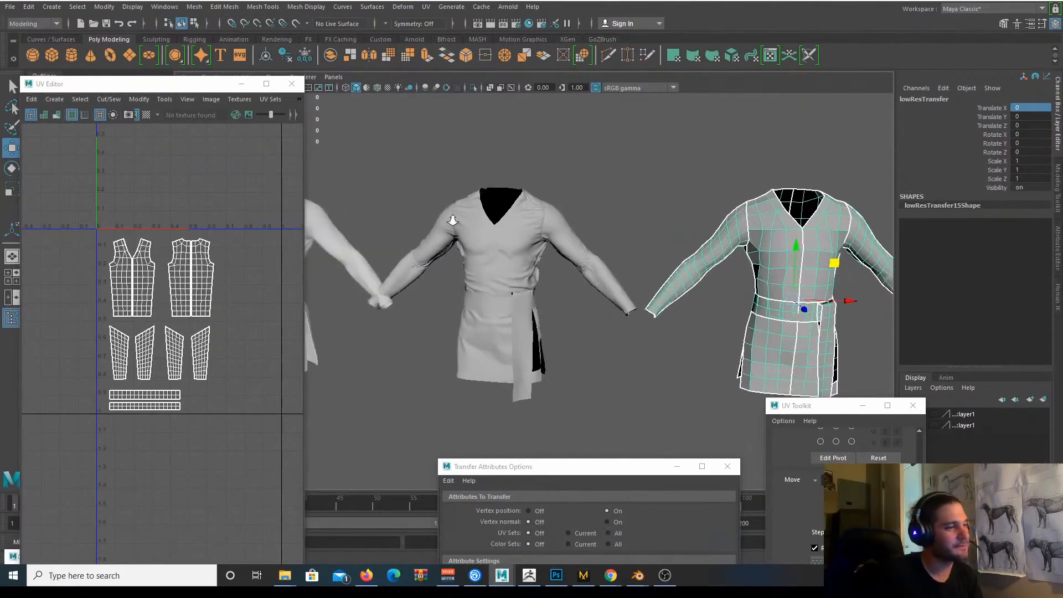
Select the HiResRetopo shirt and hide it.
{"action": "scroll", "coordinate": [455, 222], "scroll_direction": "up", "scroll_amount": 3}
{"action": "left_click", "coordinate": [481, 259]}
{"action": "middle_click_drag", "start_coordinate": [448, 265], "coordinate": [636, 279], "text": "alt"}
{"action": "key", "text": "h"}
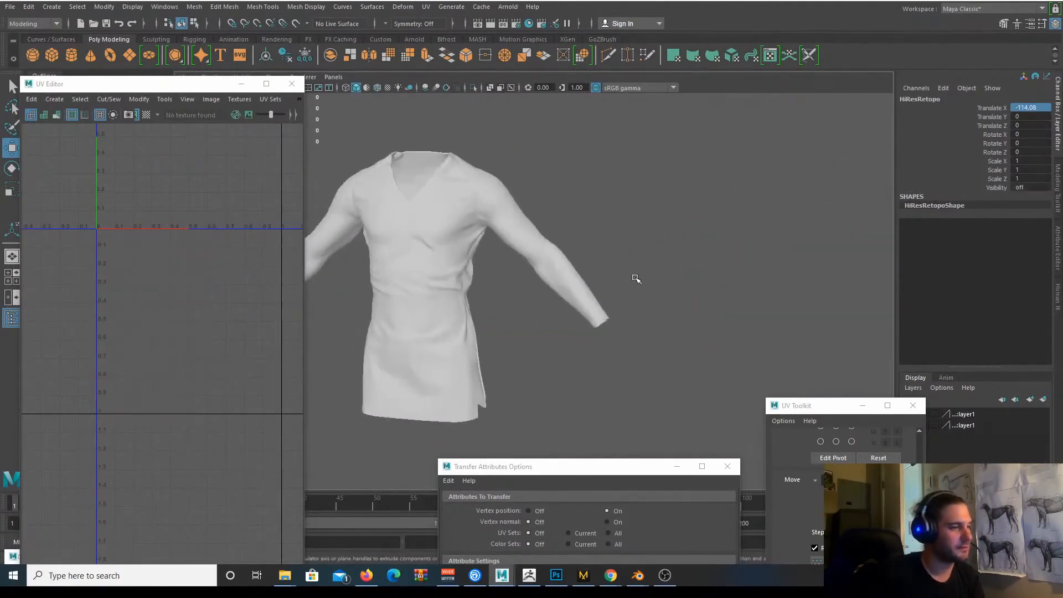
Unhide the HiRes_MD shirt and frame it, moving the UV Editor off the object list.
{"action": "left_click_drag", "start_coordinate": [146, 88], "coordinate": [131, 291]}
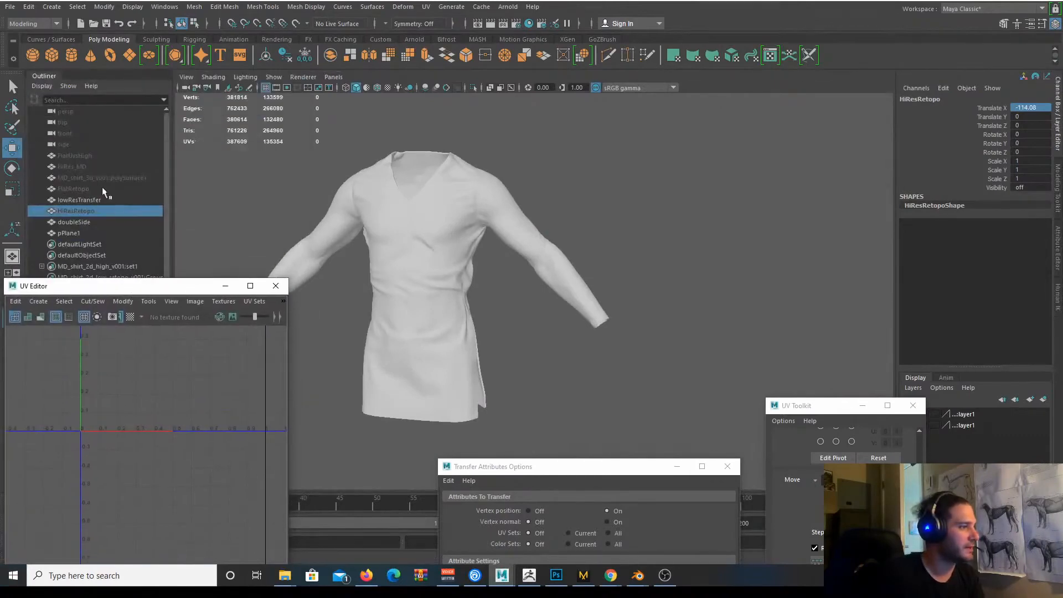
{"action": "left_click", "coordinate": [84, 166]}
{"action": "key", "text": "shift+h"}
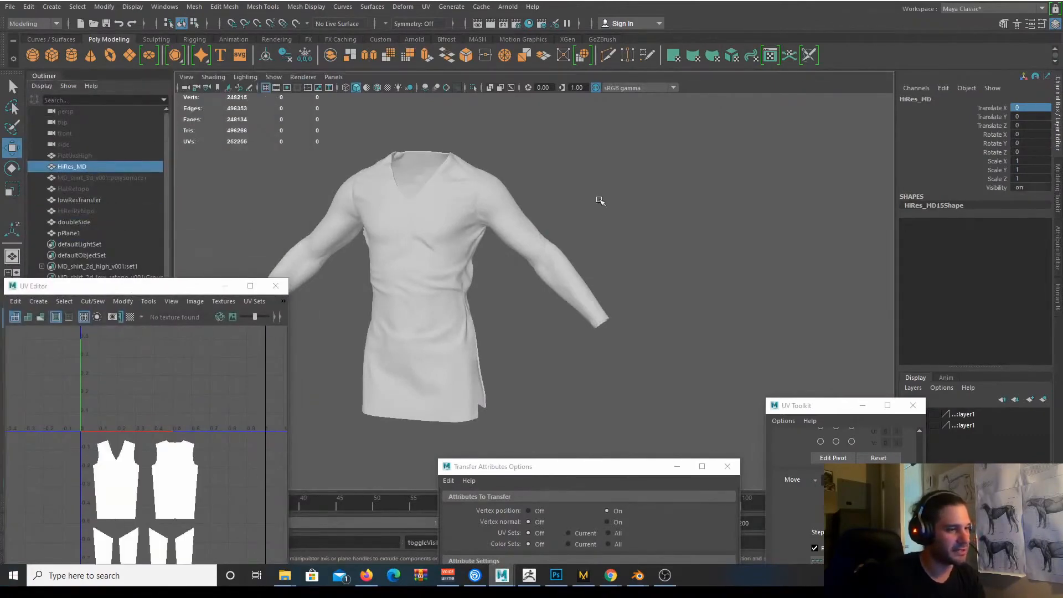
{"action": "key", "text": "f"}
{"action": "scroll", "coordinate": [500, 236], "scroll_direction": "down", "scroll_amount": 4}
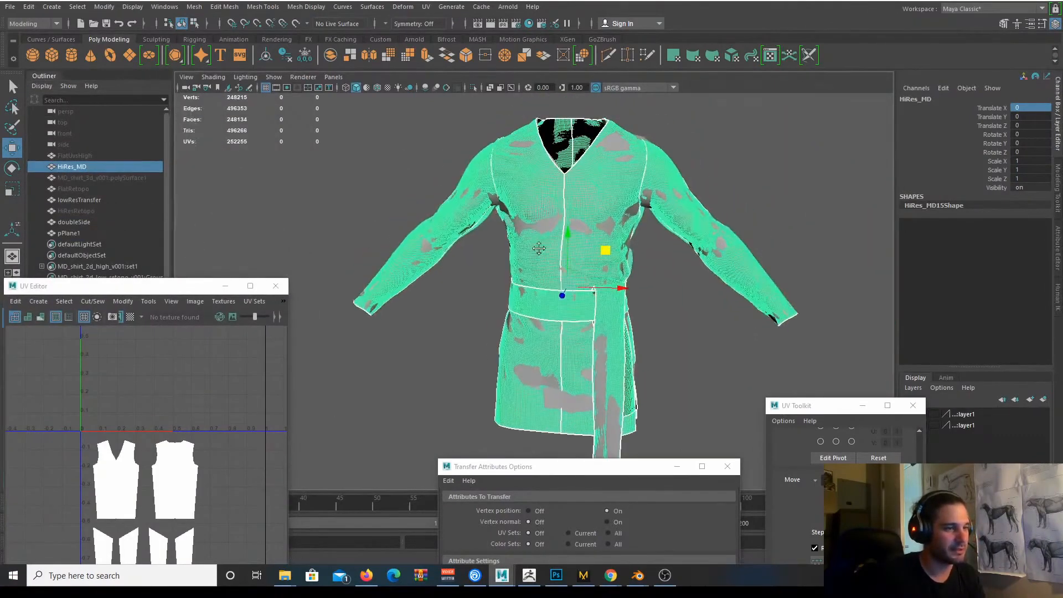
Move the HiRes_MD shirt along X to about -78 beside the lowResTransfer shirt and view its chest mesh up close.
{"action": "left_click", "coordinate": [577, 196]}
{"action": "scroll", "coordinate": [570, 261], "scroll_direction": "down", "scroll_amount": 2}
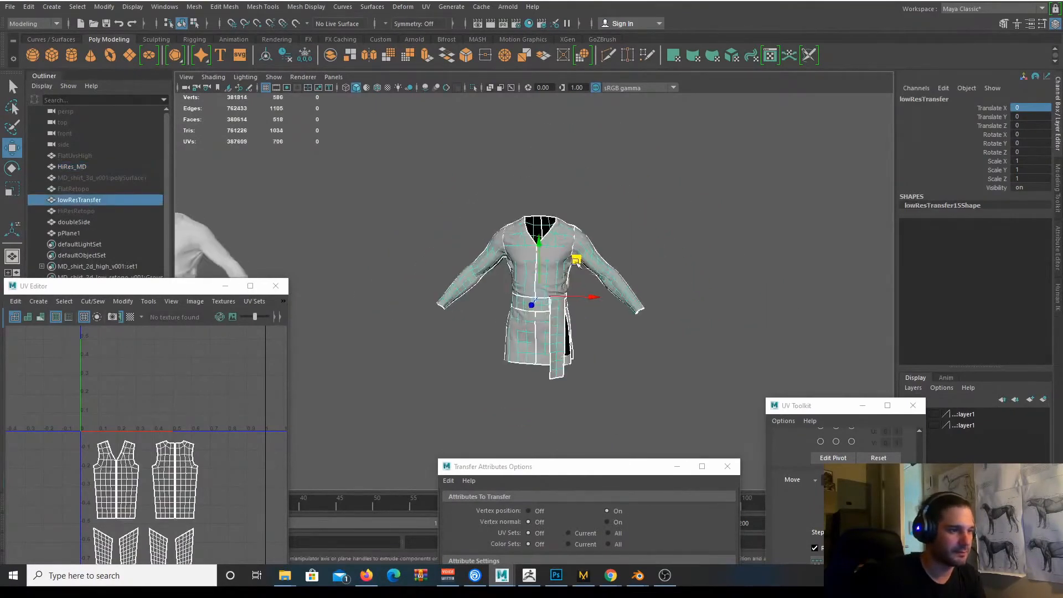
{"action": "left_click", "coordinate": [558, 254]}
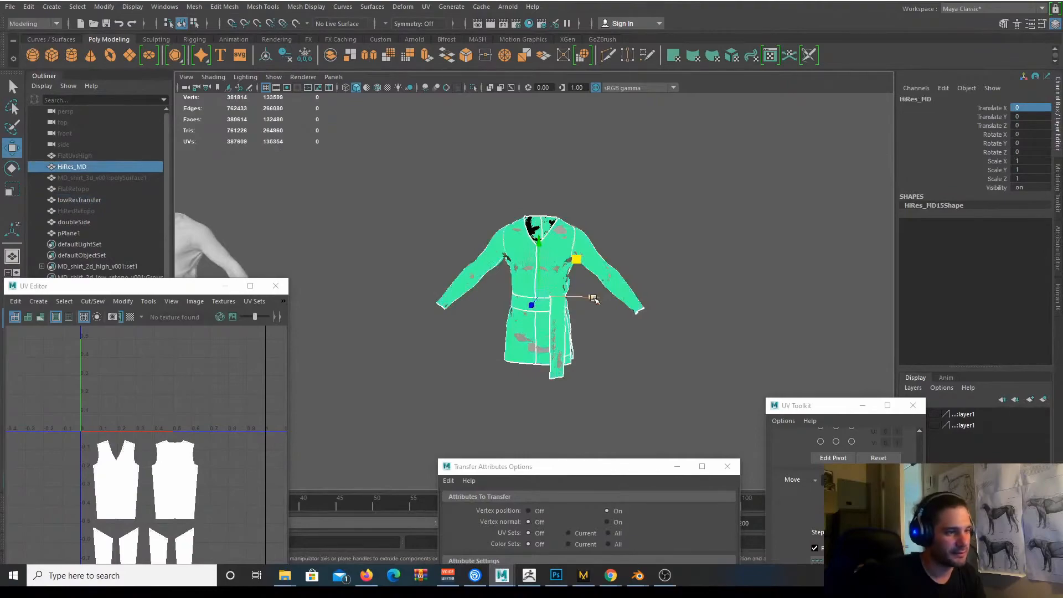
{"action": "left_click_drag", "start_coordinate": [590, 296], "coordinate": [440, 296]}
{"action": "key", "text": "f"}
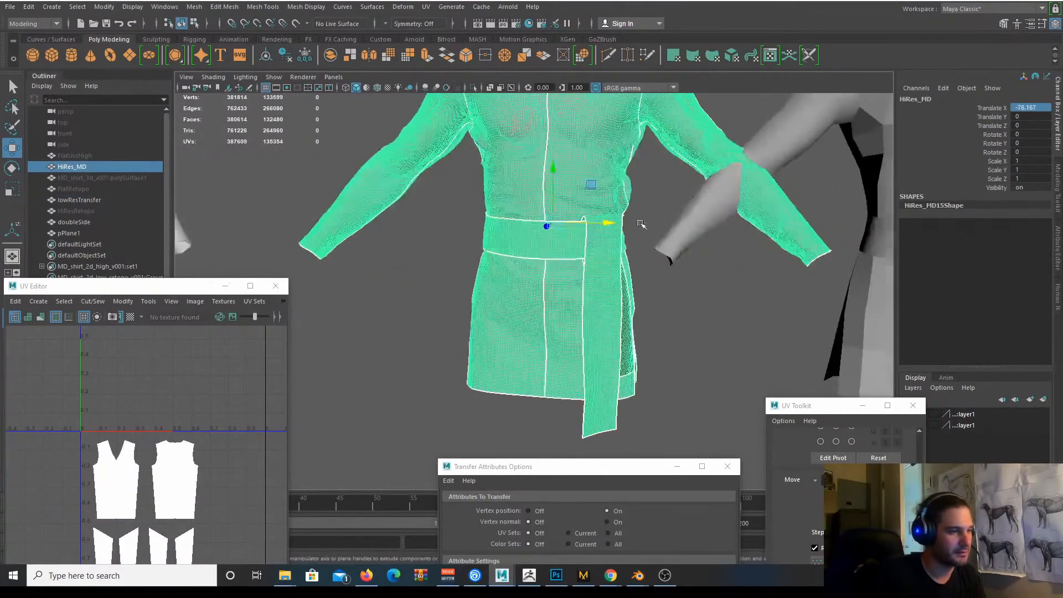
{"action": "scroll", "coordinate": [503, 201], "scroll_direction": "up", "scroll_amount": 4}
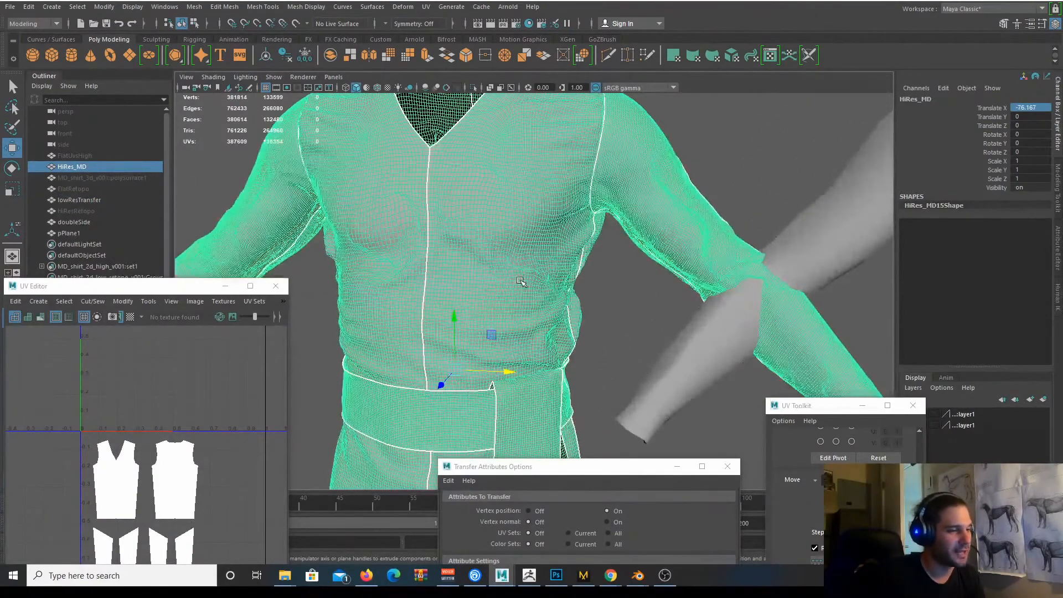
Hide the HiRes_MD shirt, then unhide and frame MD_shirt_3d_v001:polySurface1.
{"action": "key", "text": "h"}
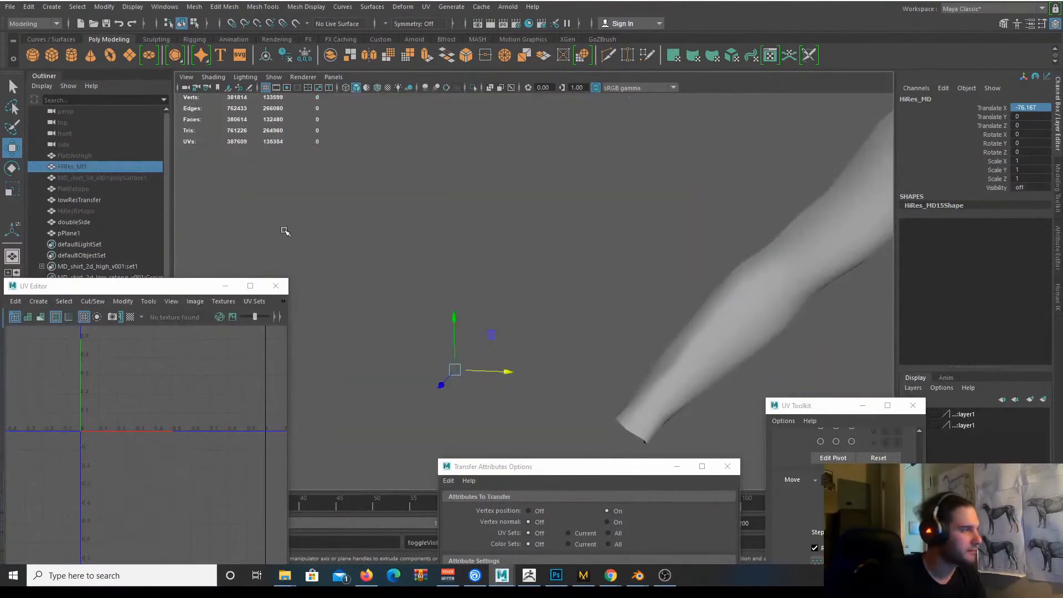
{"action": "left_click", "coordinate": [105, 178]}
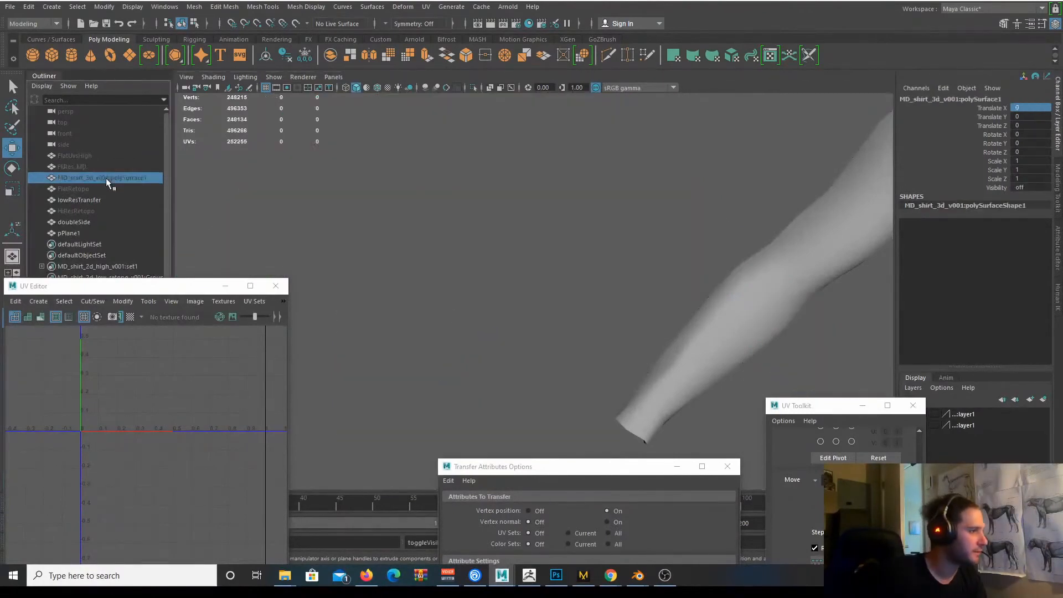
{"action": "key", "text": "shift+h"}
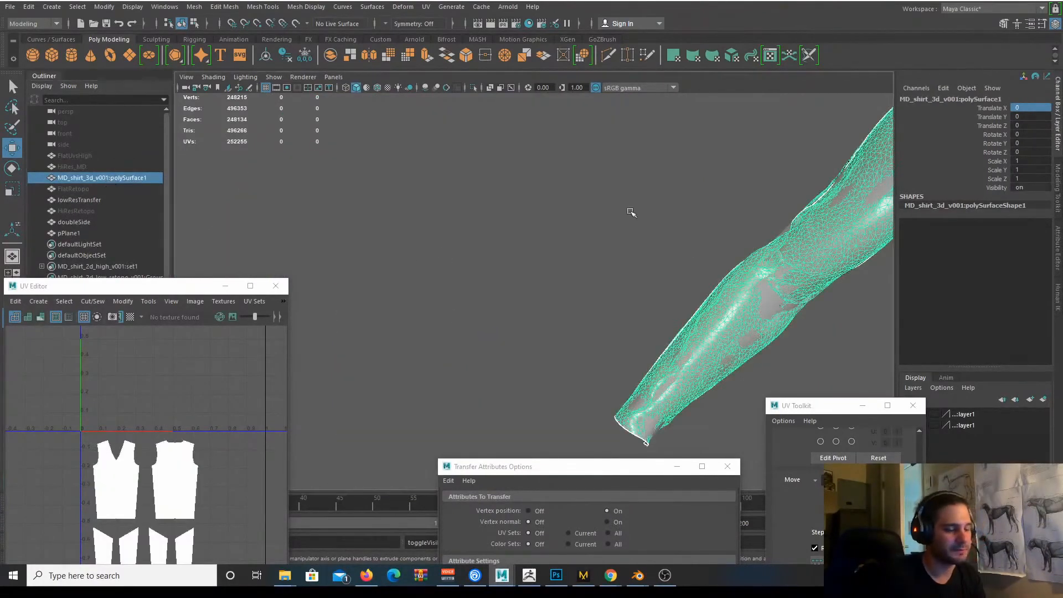
{"action": "key", "text": "f"}
{"action": "scroll", "coordinate": [552, 254], "scroll_direction": "down", "scroll_amount": 3}
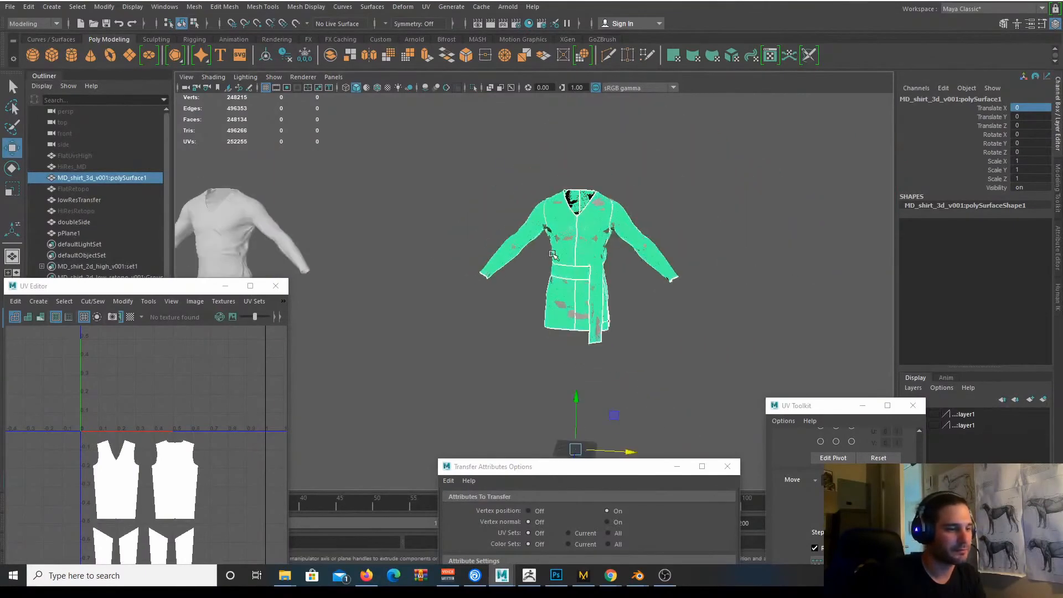
Move MD_shirt_3d_v001:polySurface1 along X to about -91 and view it beside the lowResTransfer shirt.
{"action": "left_click_drag", "start_coordinate": [629, 450], "coordinate": [457, 396]}
{"action": "scroll", "coordinate": [593, 267], "scroll_direction": "up", "scroll_amount": 3}
{"action": "scroll", "coordinate": [593, 266], "scroll_direction": "up", "scroll_amount": 5}
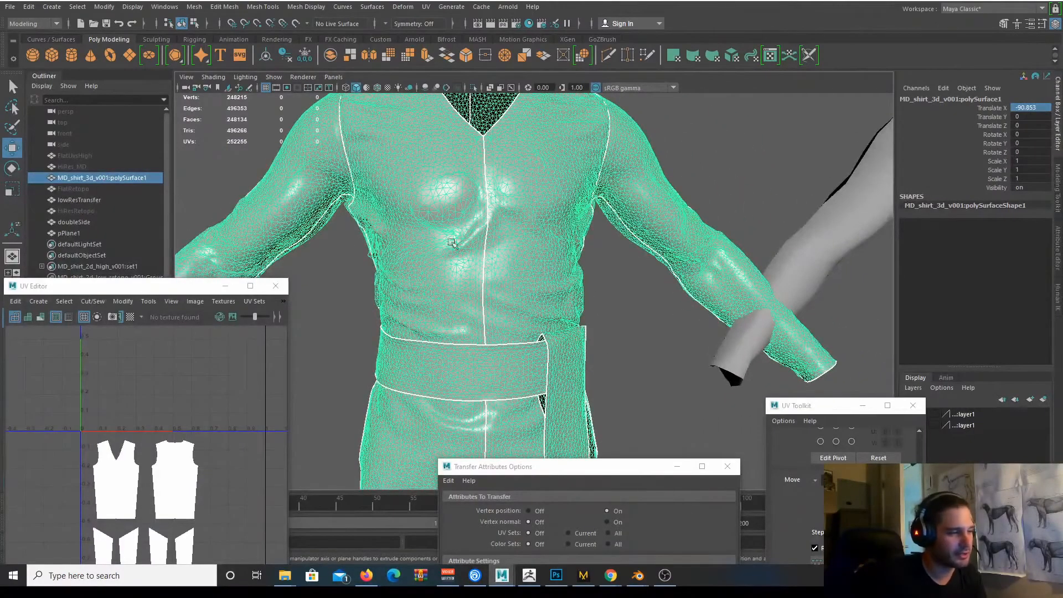
{"action": "left_click_drag", "start_coordinate": [489, 235], "coordinate": [572, 305], "text": "alt"}
{"action": "scroll", "coordinate": [573, 305], "scroll_direction": "down", "scroll_amount": 4}
{"action": "middle_click_drag", "start_coordinate": [472, 188], "coordinate": [502, 266], "text": "alt"}
{"action": "scroll", "coordinate": [503, 265], "scroll_direction": "down", "scroll_amount": 3}
{"action": "middle_click_drag", "start_coordinate": [714, 288], "coordinate": [602, 301], "text": "alt"}
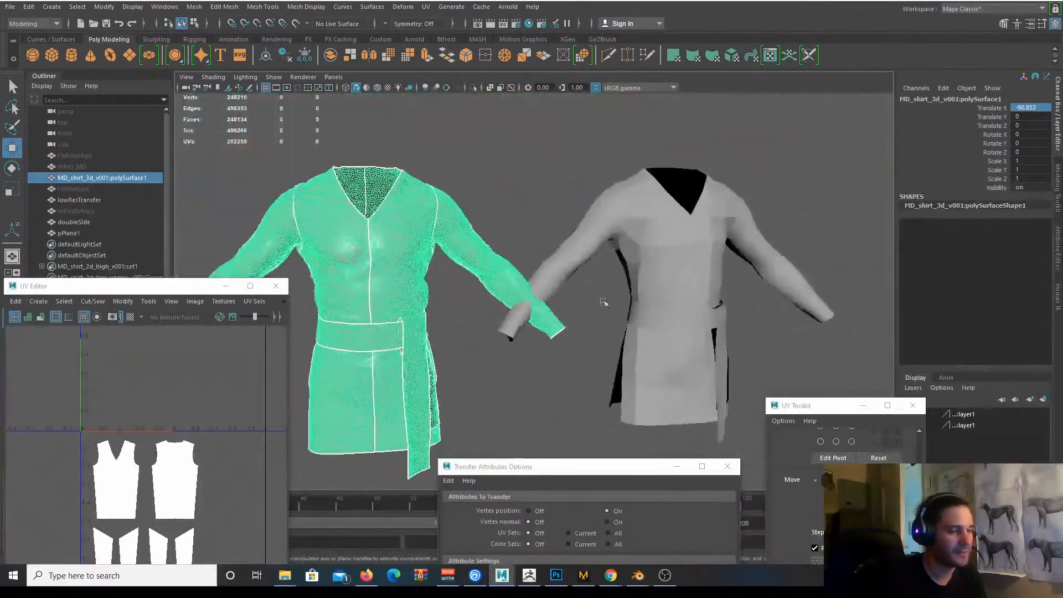
Select and frame the lowResTransfer shirt, and clear the workspace by closing the UV Toolkit.
{"action": "left_click", "coordinate": [687, 265]}
{"action": "key", "text": "f"}
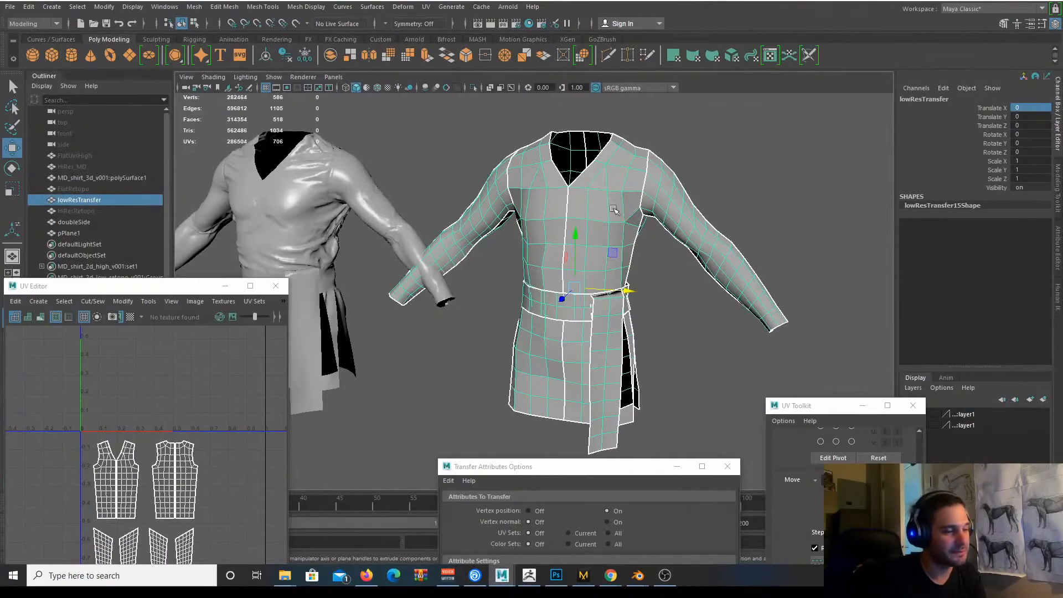
{"action": "left_click_drag", "start_coordinate": [567, 198], "coordinate": [535, 219], "text": "alt"}
{"action": "scroll", "coordinate": [536, 218], "scroll_direction": "down", "scroll_amount": 5}
{"action": "middle_click_drag", "start_coordinate": [550, 186], "coordinate": [550, 166], "text": "alt"}
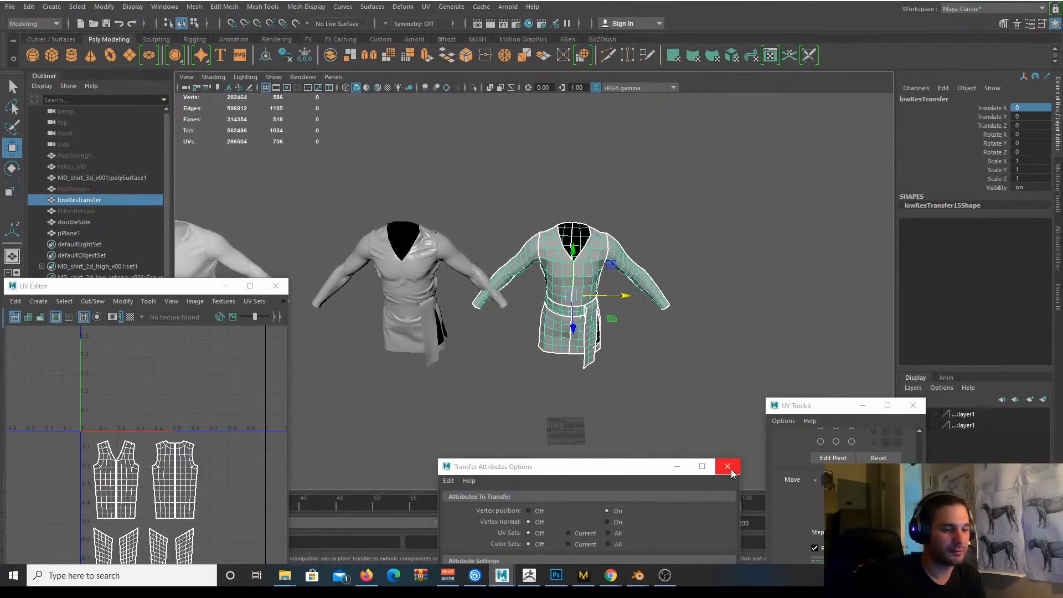
{"action": "left_click_drag", "start_coordinate": [658, 467], "coordinate": [256, 369]}
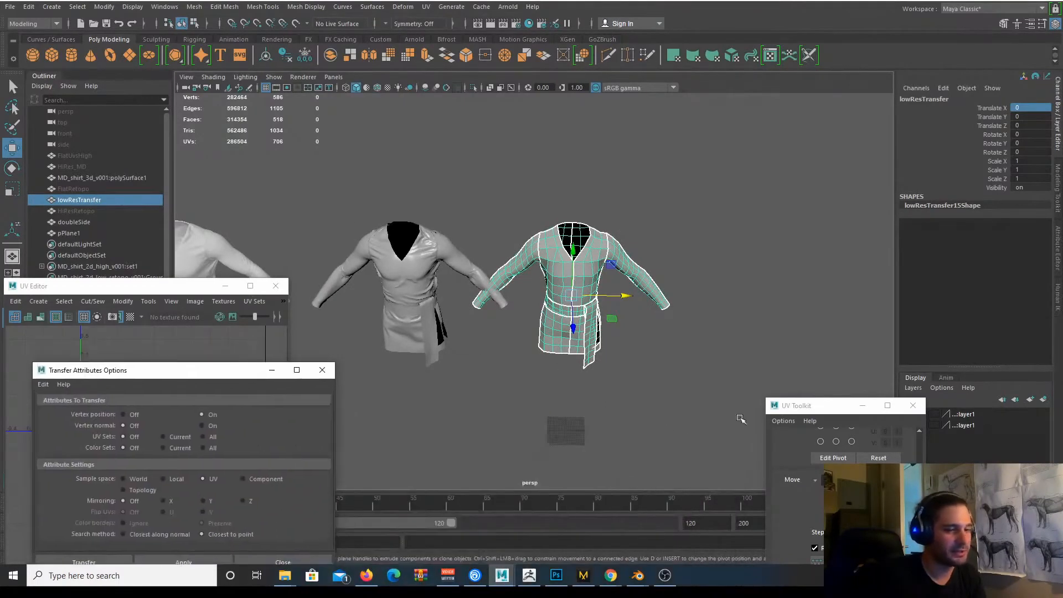
{"action": "left_click", "coordinate": [912, 406]}
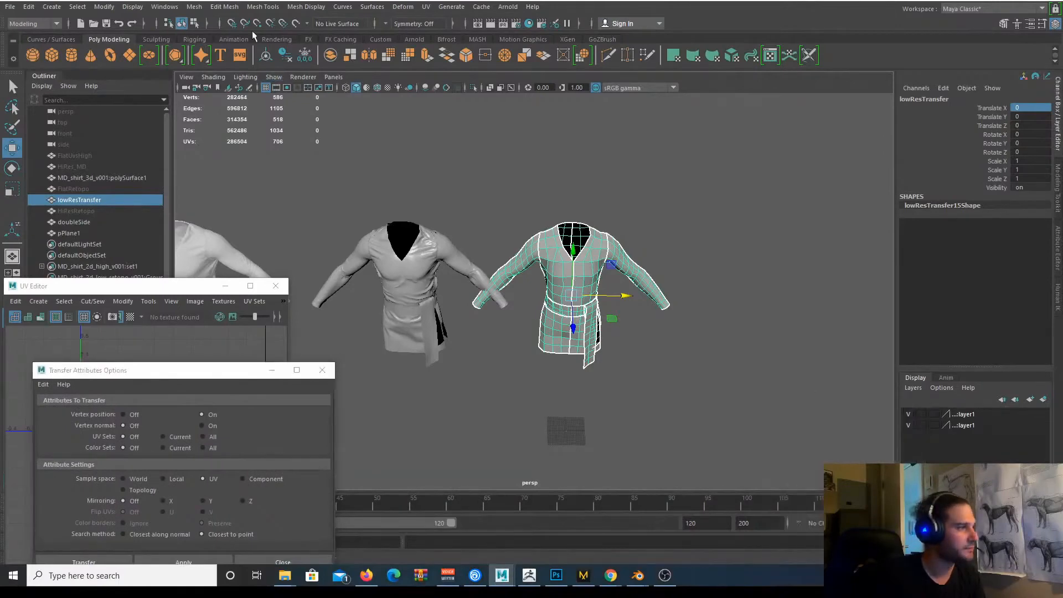
Open the Smooth options for the lowResTransfer shirt and set the division levels to 4.
{"action": "left_click", "coordinate": [193, 6]}
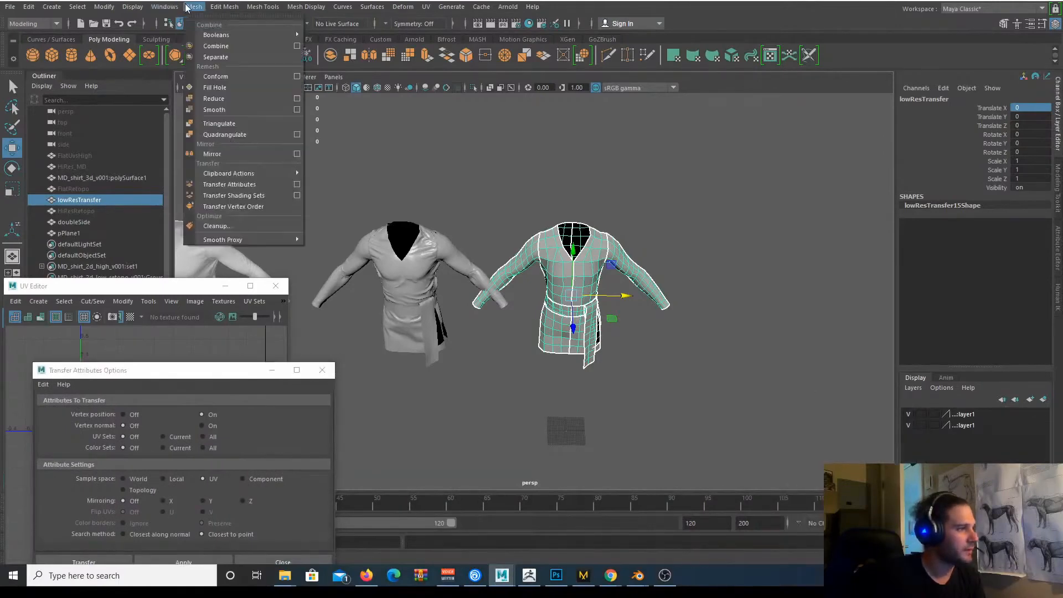
{"action": "left_click", "coordinate": [294, 110]}
{"action": "left_click_drag", "start_coordinate": [200, 371], "coordinate": [293, 142]}
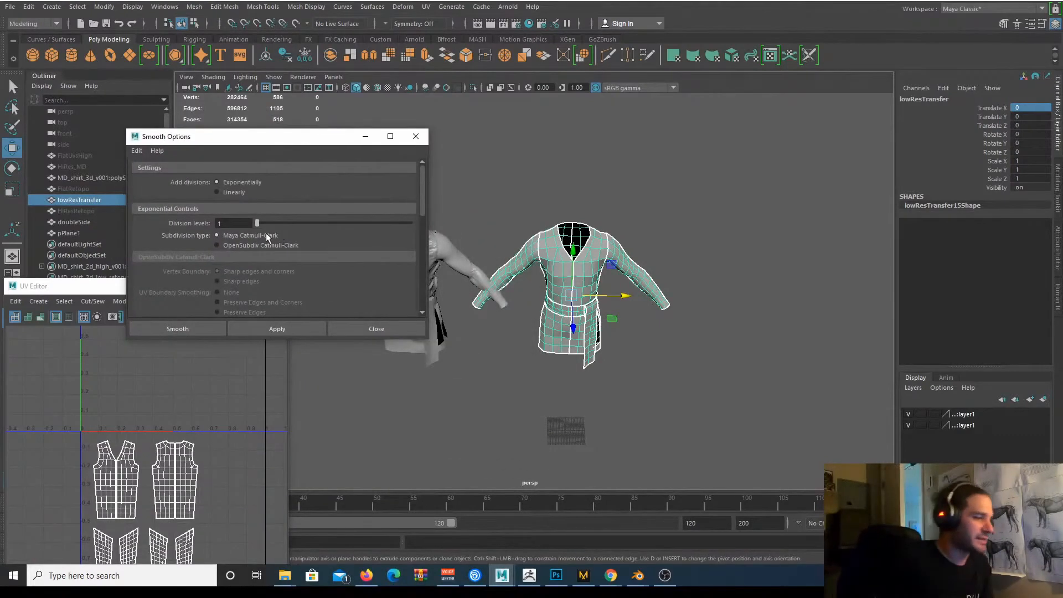
{"action": "left_click_drag", "start_coordinate": [244, 140], "coordinate": [178, 216]}
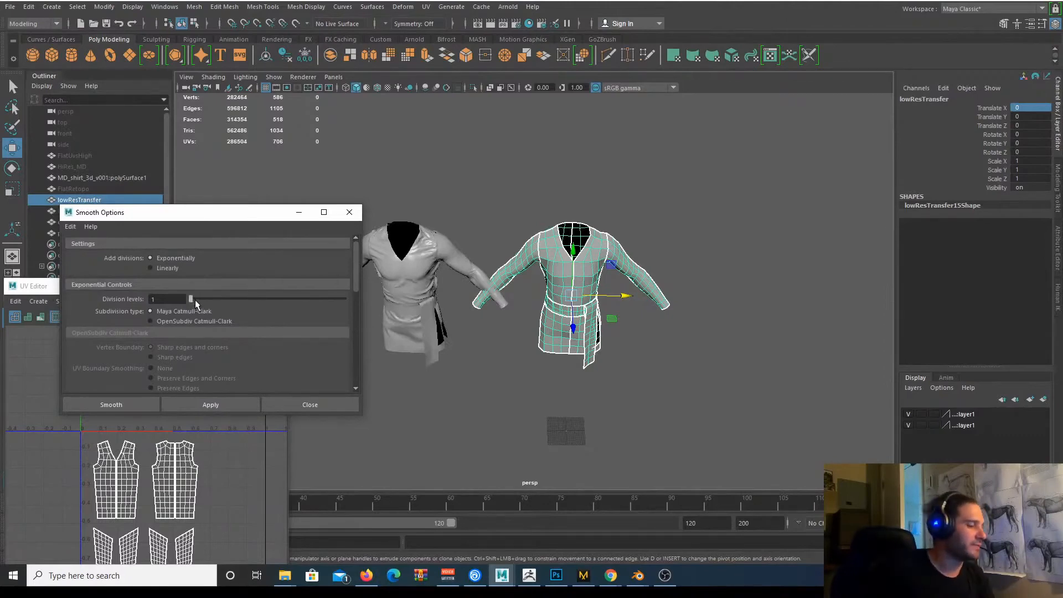
{"action": "double_click", "coordinate": [168, 300]}
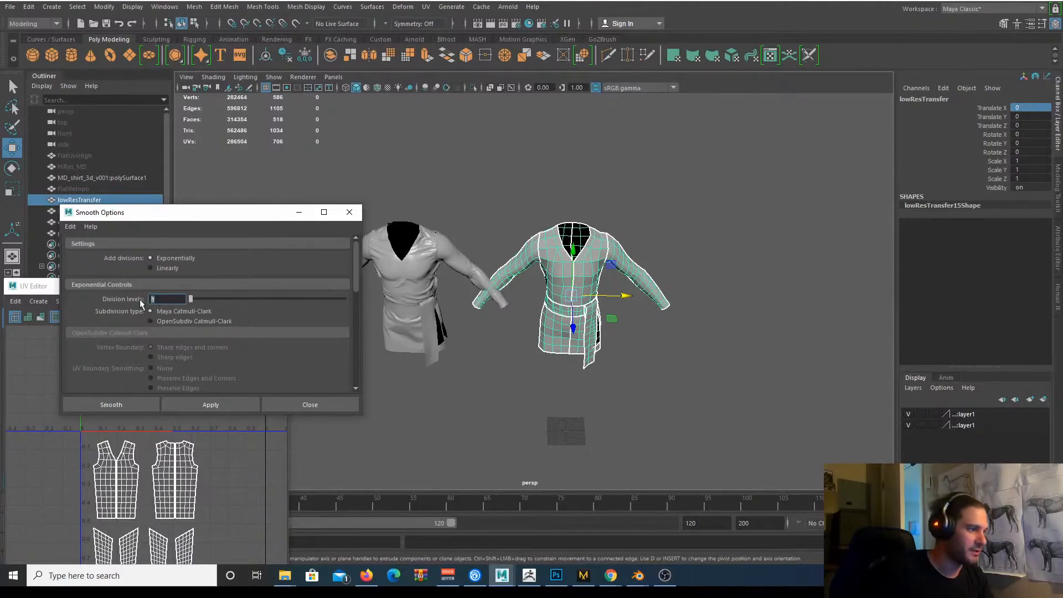
{"action": "key", "text": "Return"}
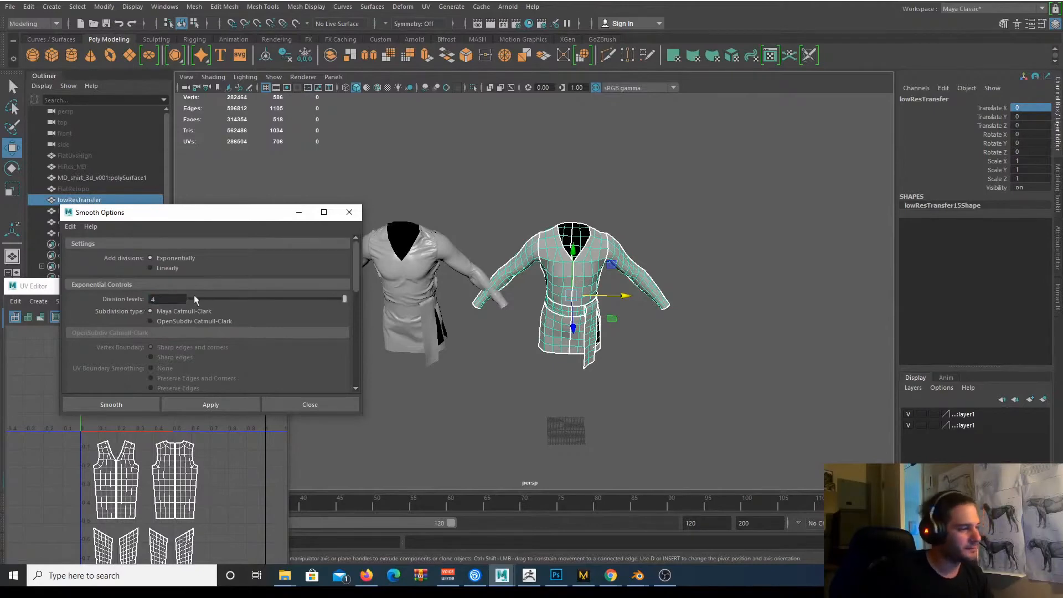
Review the Maya Catmull-Clark settings, apply the Smooth to the lowResTransfer shirt and deselect it.
{"action": "left_click_drag", "start_coordinate": [199, 217], "coordinate": [204, 120]}
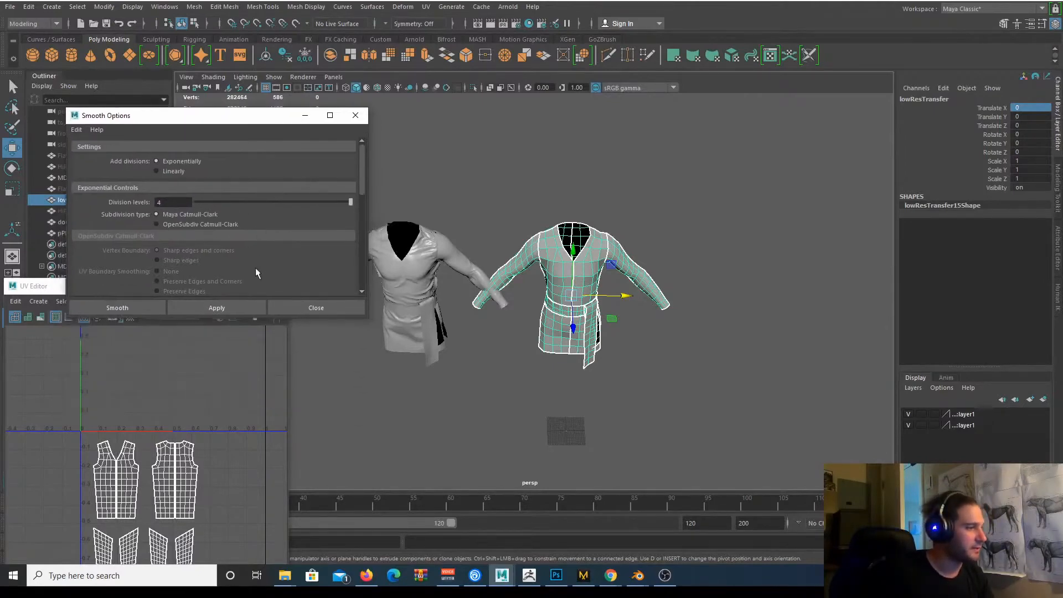
{"action": "scroll", "coordinate": [254, 268], "scroll_direction": "down", "scroll_amount": 5}
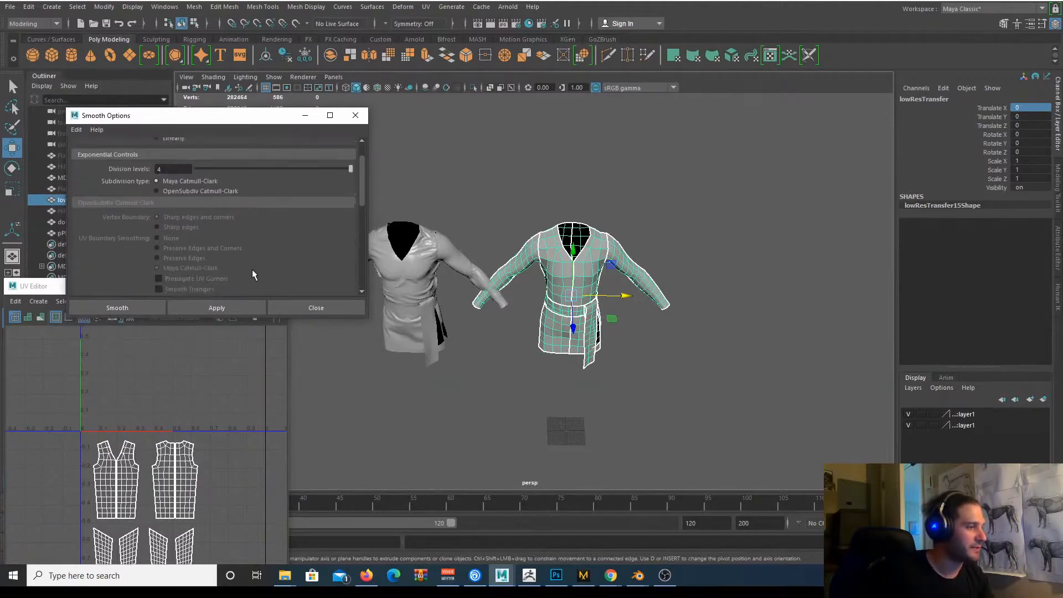
{"action": "scroll", "coordinate": [252, 272], "scroll_direction": "down", "scroll_amount": 2}
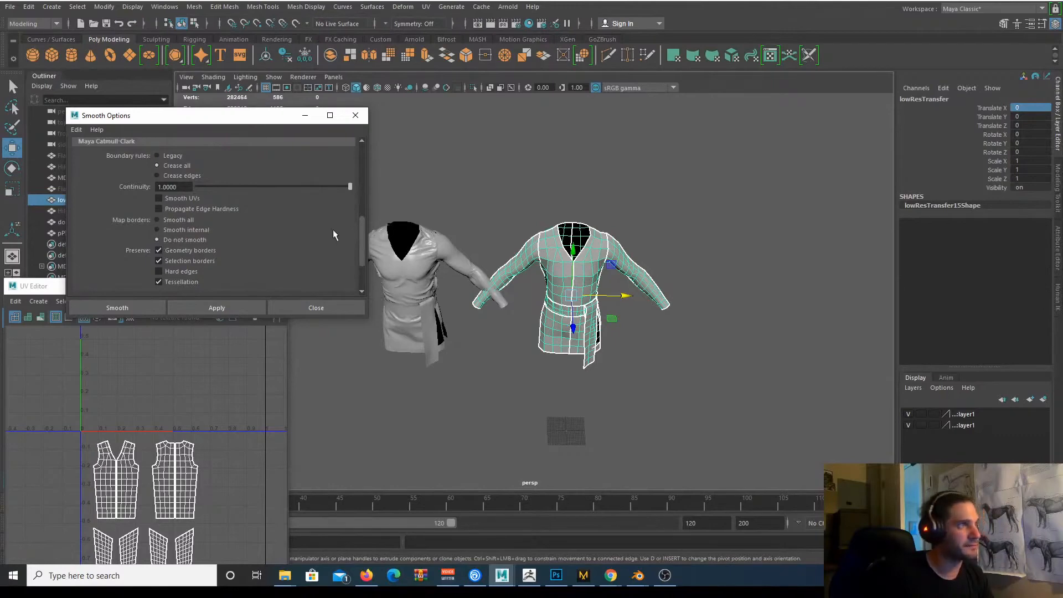
{"action": "left_click", "coordinate": [217, 307]}
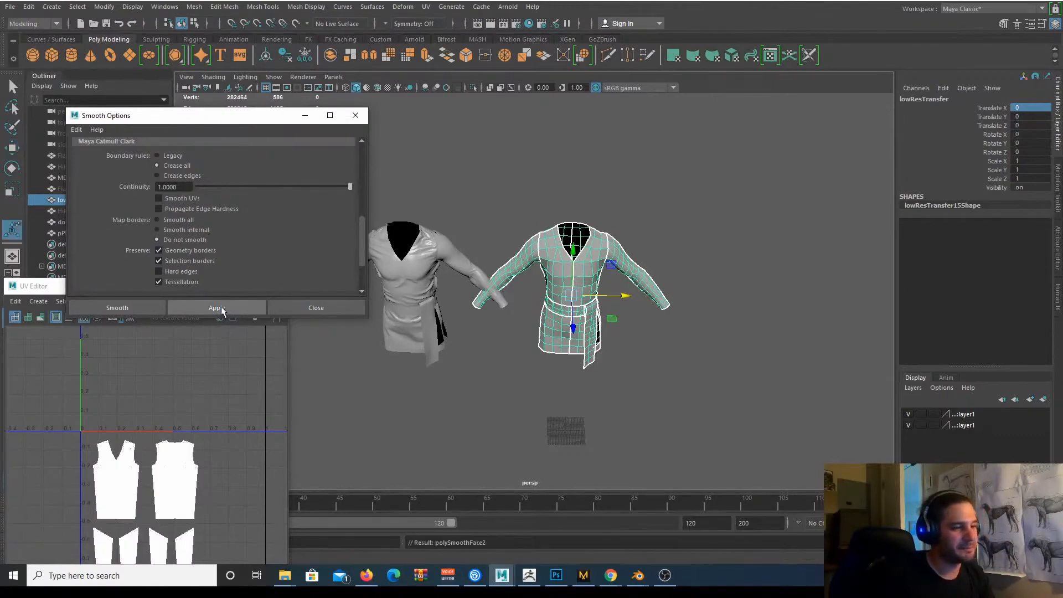
{"action": "left_click", "coordinate": [632, 208]}
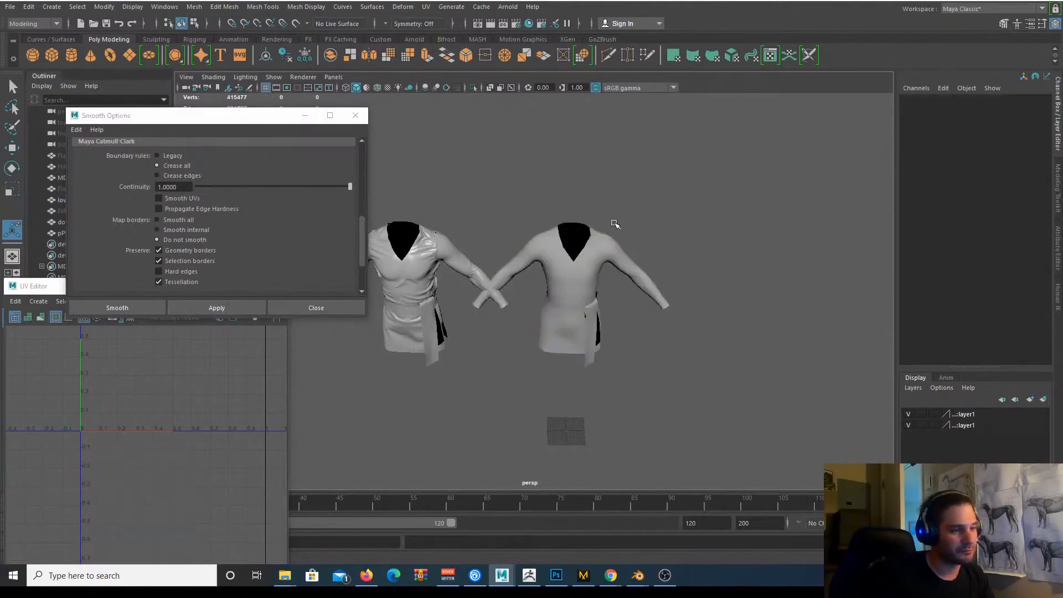
Examine the smoothed lowResTransfer shirt's surface and compare it with the wrinkled high-resolution MD shirt beside it.
{"action": "right_click_drag", "start_coordinate": [596, 263], "coordinate": [636, 261]}
{"action": "left_click_drag", "start_coordinate": [637, 262], "coordinate": [619, 226], "text": "alt"}
{"action": "right_click_drag", "start_coordinate": [609, 231], "coordinate": [666, 313], "text": "alt"}
{"action": "middle_click_drag", "start_coordinate": [667, 313], "coordinate": [572, 352], "text": "alt"}
{"action": "left_click_drag", "start_coordinate": [572, 352], "coordinate": [700, 287], "text": "alt"}
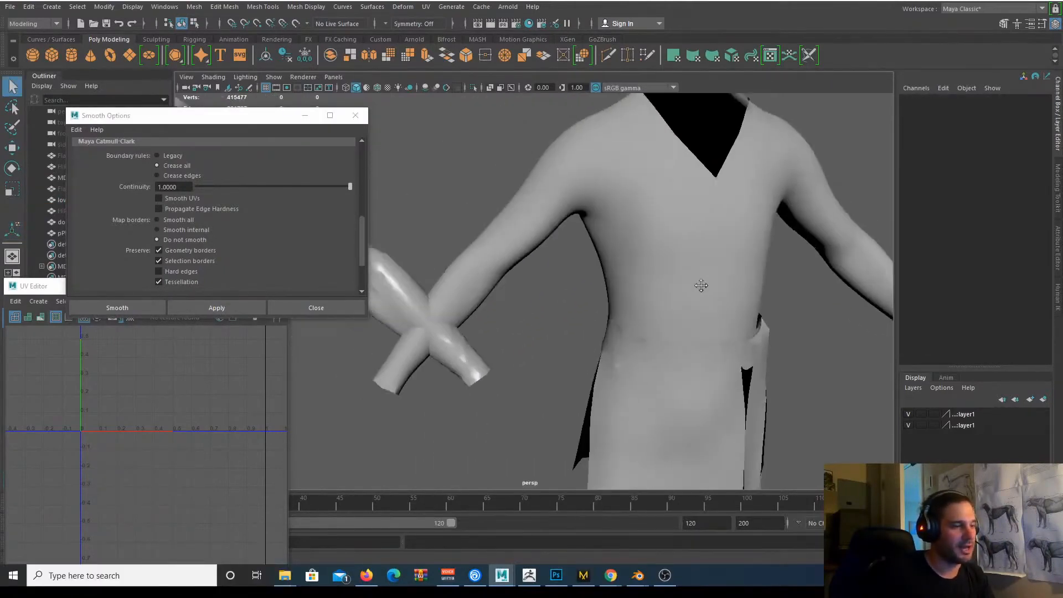
{"action": "right_click_drag", "start_coordinate": [700, 288], "coordinate": [521, 245], "text": "alt"}
{"action": "middle_click_drag", "start_coordinate": [520, 245], "coordinate": [717, 283], "text": "alt"}
{"action": "right_click_drag", "start_coordinate": [717, 282], "coordinate": [657, 282], "text": "alt"}
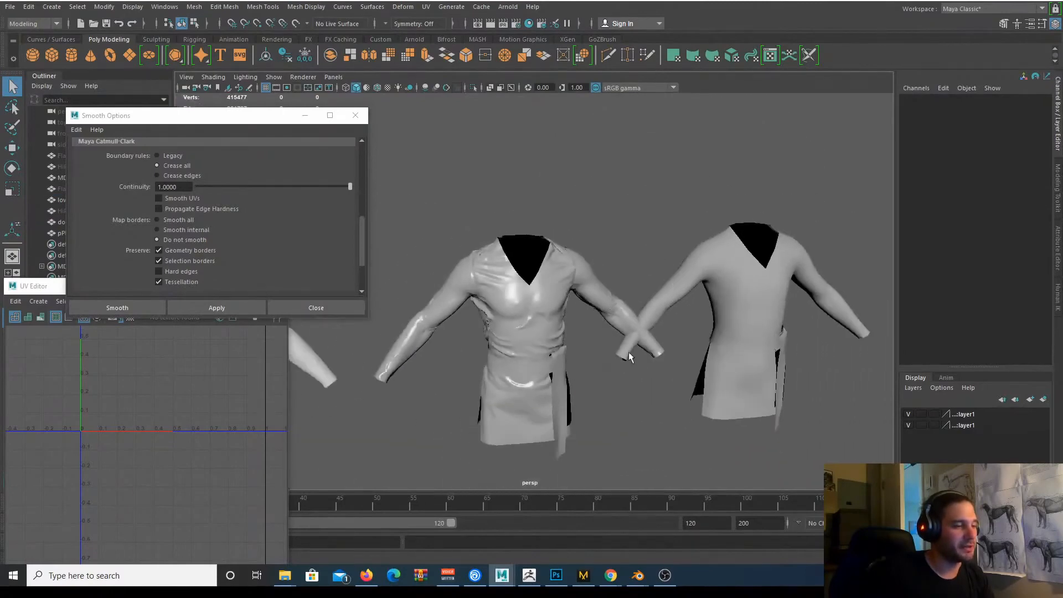
{"action": "left_click_drag", "start_coordinate": [667, 346], "coordinate": [565, 367], "text": "alt"}
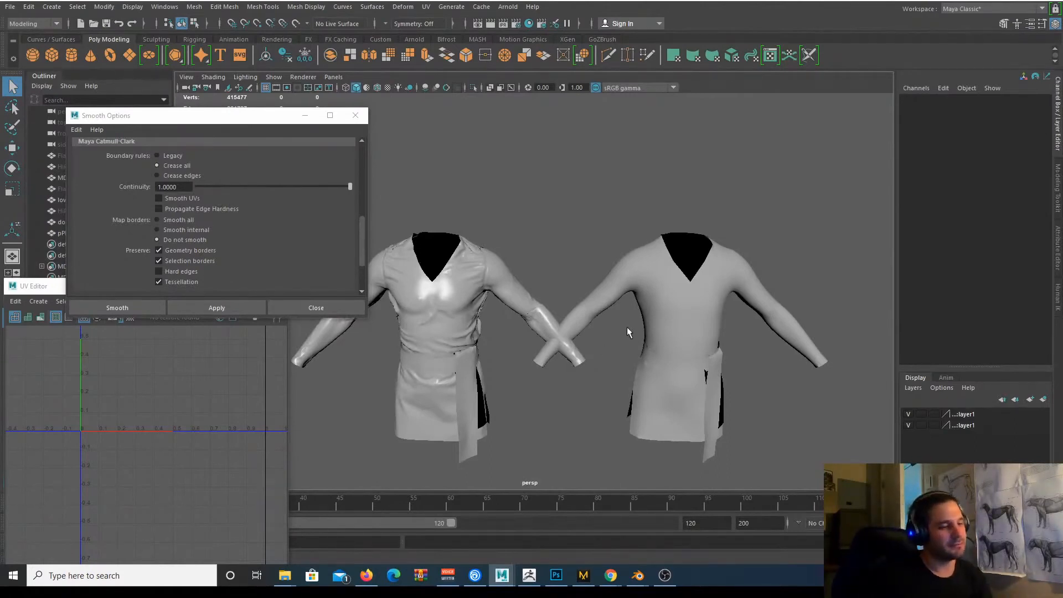
Transfer vertex positions from the wrinkled MD shirt to the smoothed lowResTransfer shirt, using UV sample space and the Closest to point search method.
{"action": "middle_click_drag", "start_coordinate": [626, 326], "coordinate": [707, 304], "text": "alt"}
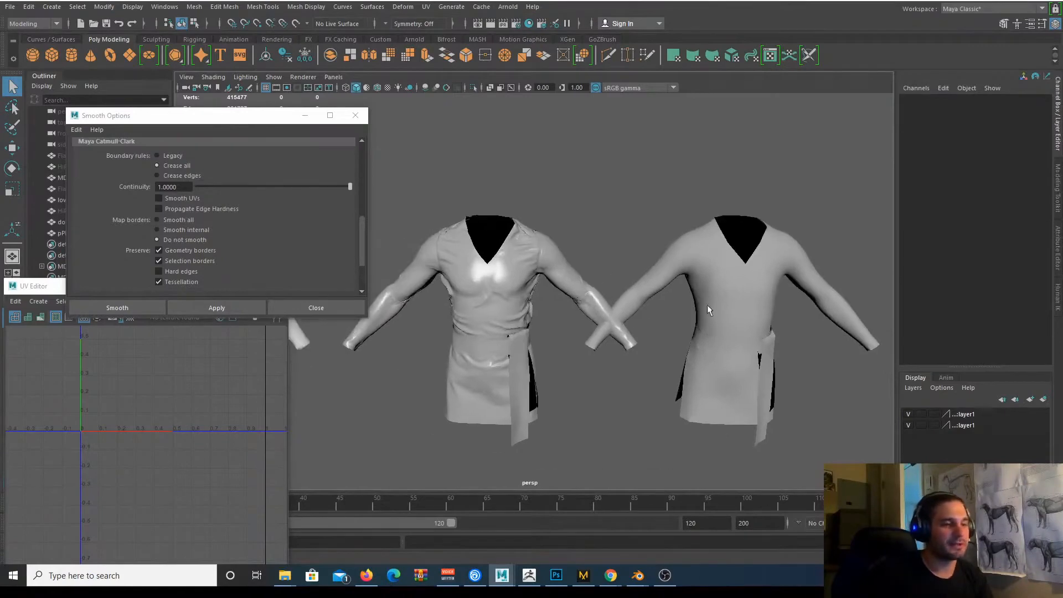
{"action": "left_click", "coordinate": [722, 296]}
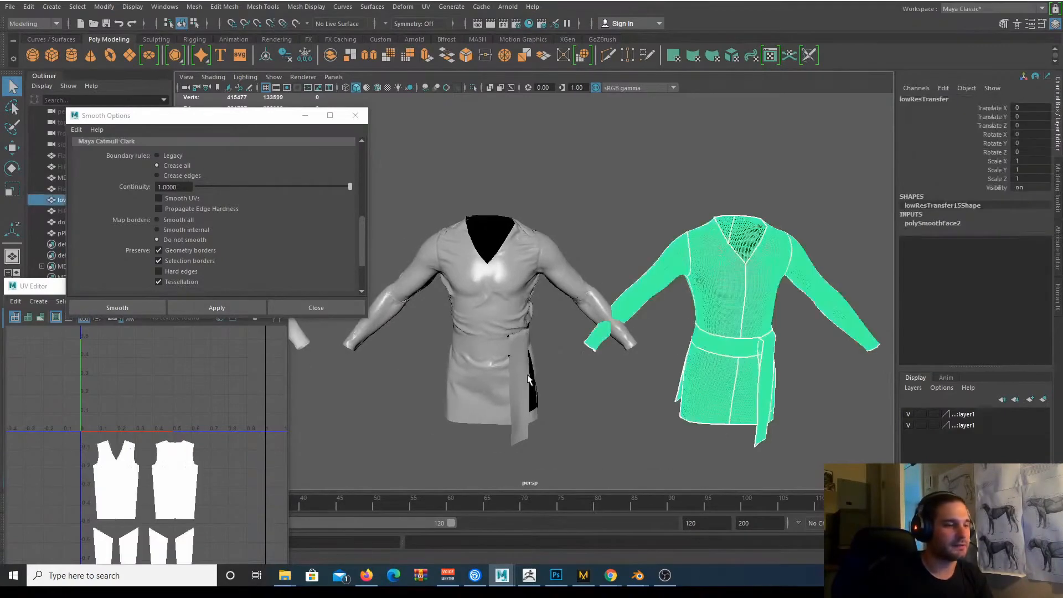
{"action": "left_click", "coordinate": [484, 294]}
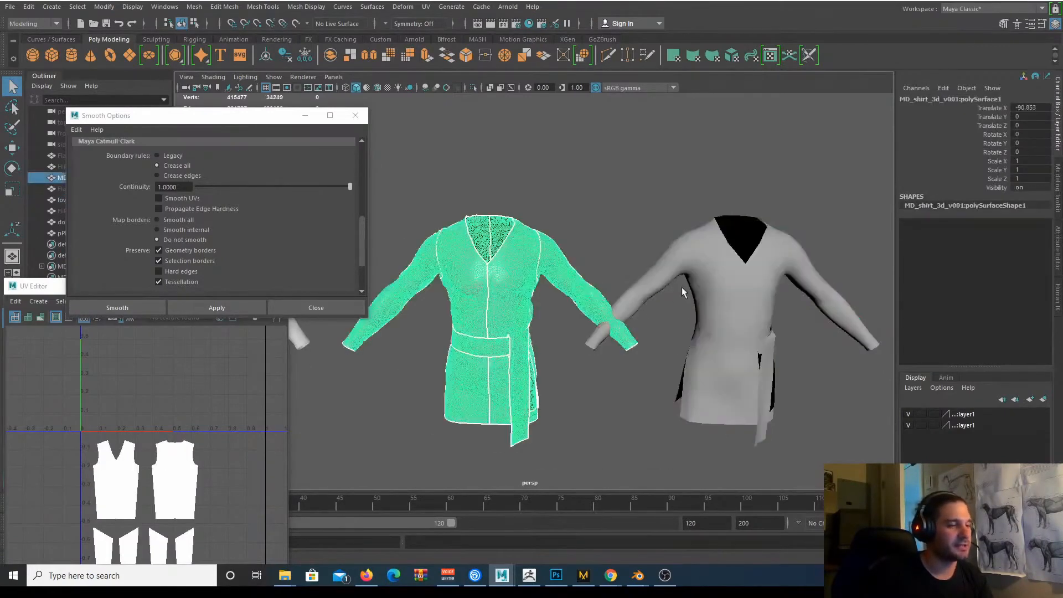
{"action": "left_click", "coordinate": [716, 267], "text": "shift"}
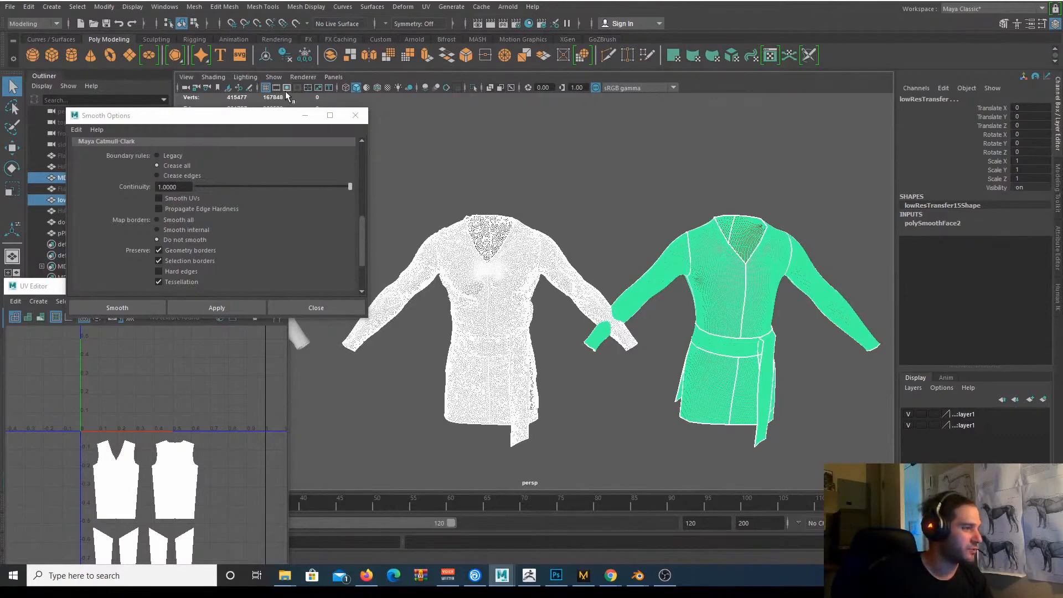
{"action": "left_click", "coordinate": [354, 115]}
{"action": "left_click", "coordinate": [194, 6]}
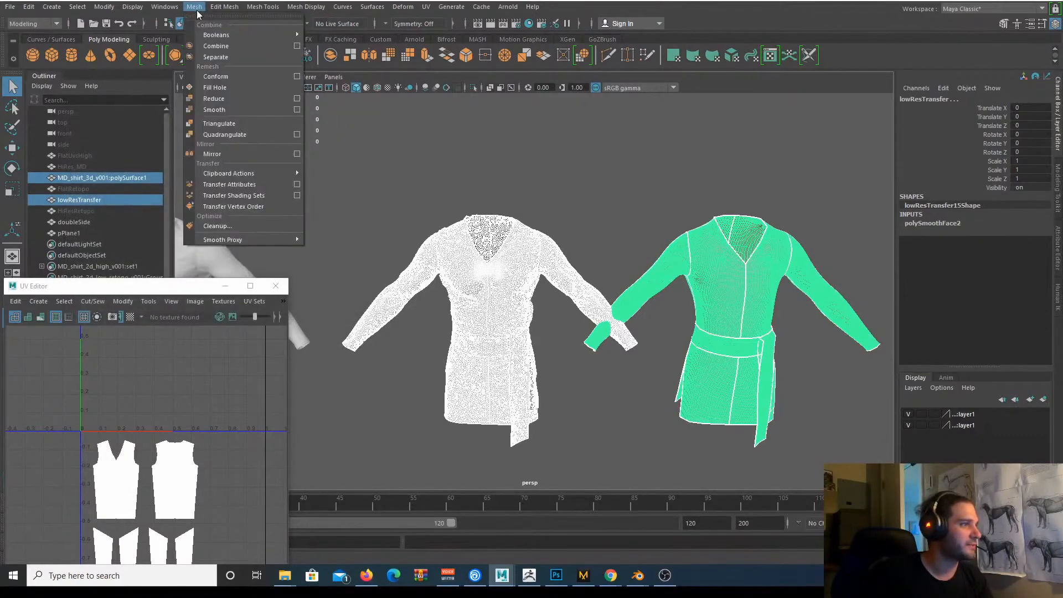
{"action": "left_click", "coordinate": [297, 184]}
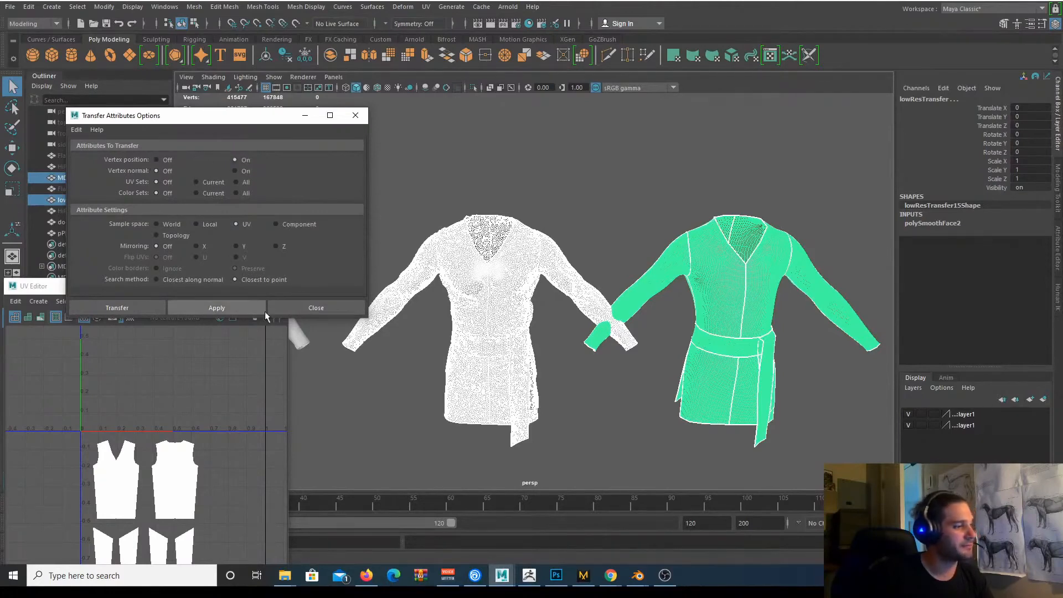
{"action": "left_click", "coordinate": [225, 310]}
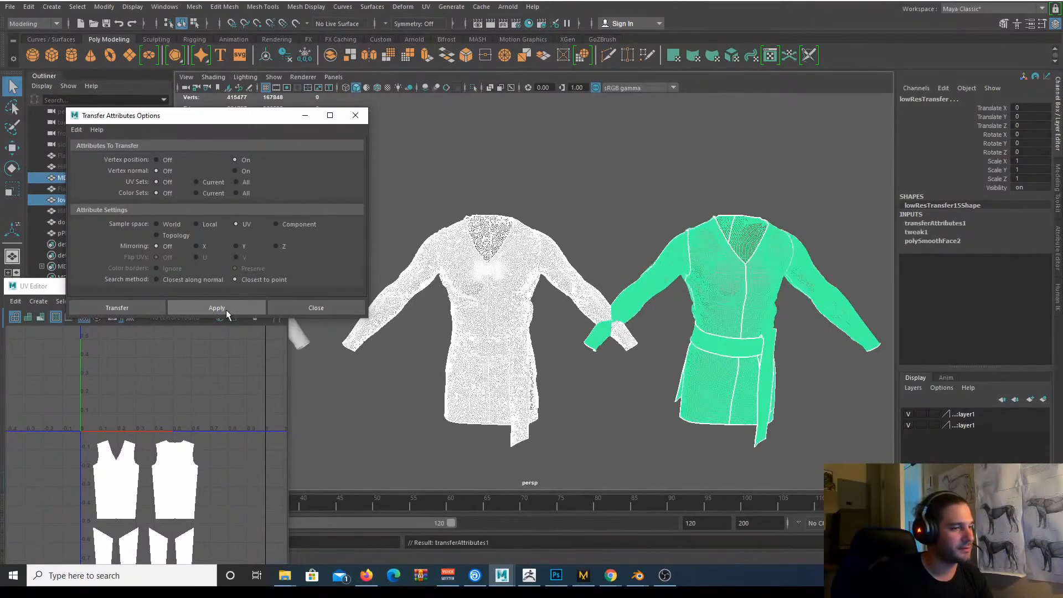
{"action": "left_click", "coordinate": [652, 230]}
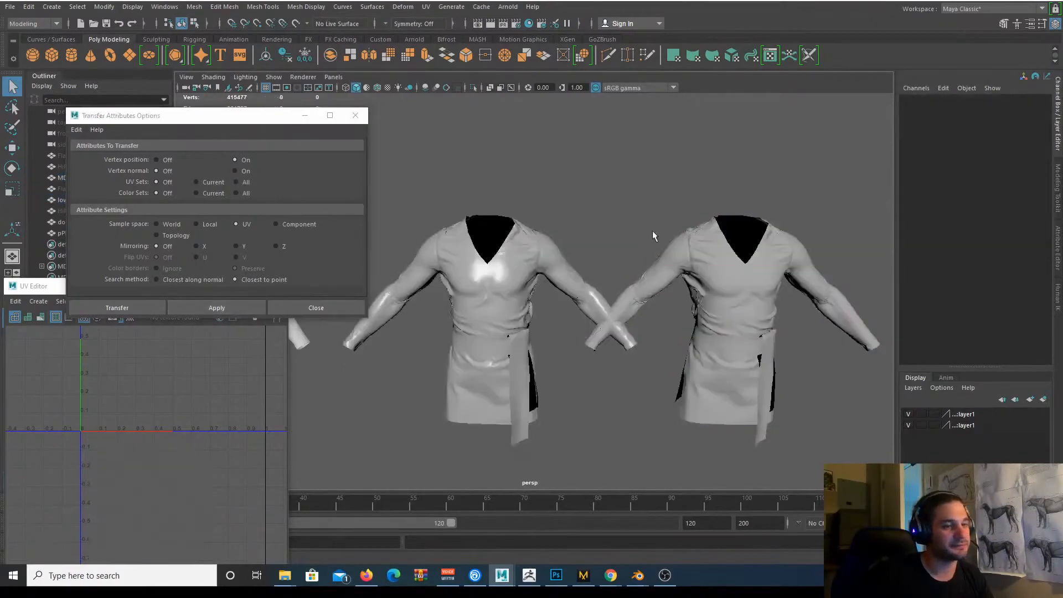
Compare the lowResTransfer shirt's transferred wrinkles with the MD shirt, and inspect its wireframe and shaded surface from several angles.
{"action": "middle_click_drag", "start_coordinate": [775, 293], "coordinate": [626, 288], "text": "alt"}
{"action": "left_click_drag", "start_coordinate": [626, 287], "coordinate": [652, 294], "text": "alt"}
{"action": "middle_click_drag", "start_coordinate": [652, 293], "coordinate": [729, 318], "text": "alt"}
{"action": "right_click_drag", "start_coordinate": [729, 318], "coordinate": [677, 328], "text": "alt"}
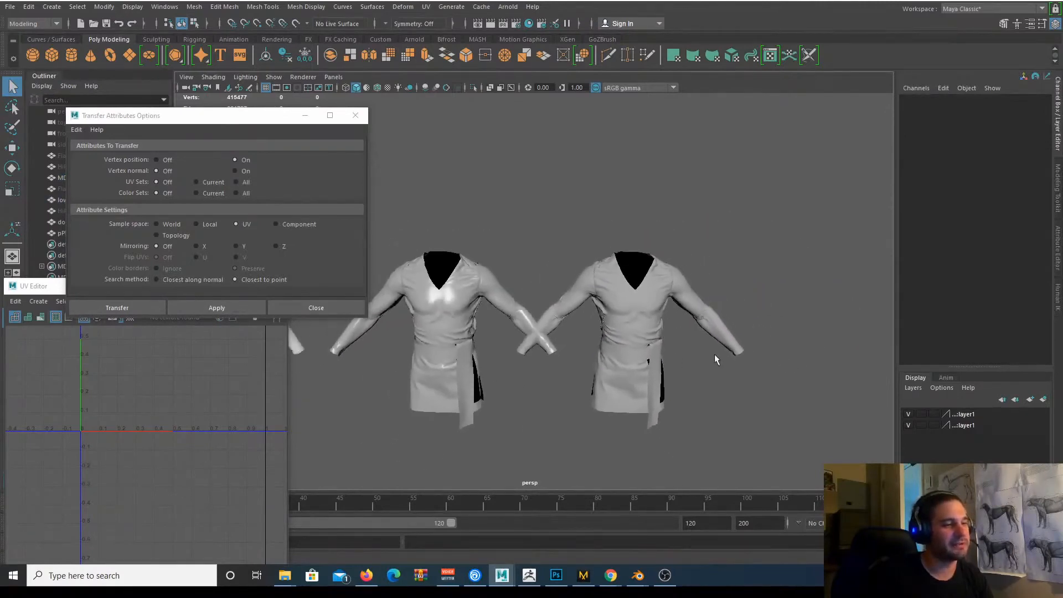
{"action": "left_click", "coordinate": [646, 294]}
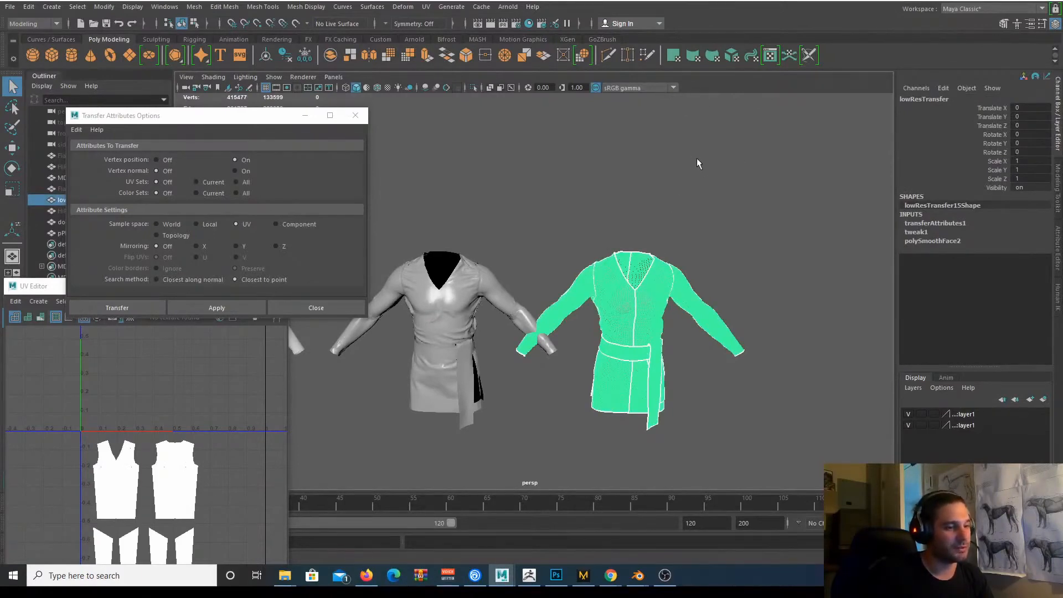
{"action": "left_click_drag", "start_coordinate": [685, 286], "coordinate": [645, 277], "text": "alt"}
{"action": "right_click_drag", "start_coordinate": [559, 269], "coordinate": [642, 327], "text": "alt"}
{"action": "mouse_move", "coordinate": [649, 285]}
{"action": "left_mouse_down", "text": "alt"}
{"action": "mouse_move", "coordinate": [586, 276]}
{"action": "mouse_move", "coordinate": [631, 277]}
{"action": "left_mouse_up", "text": "alt"}
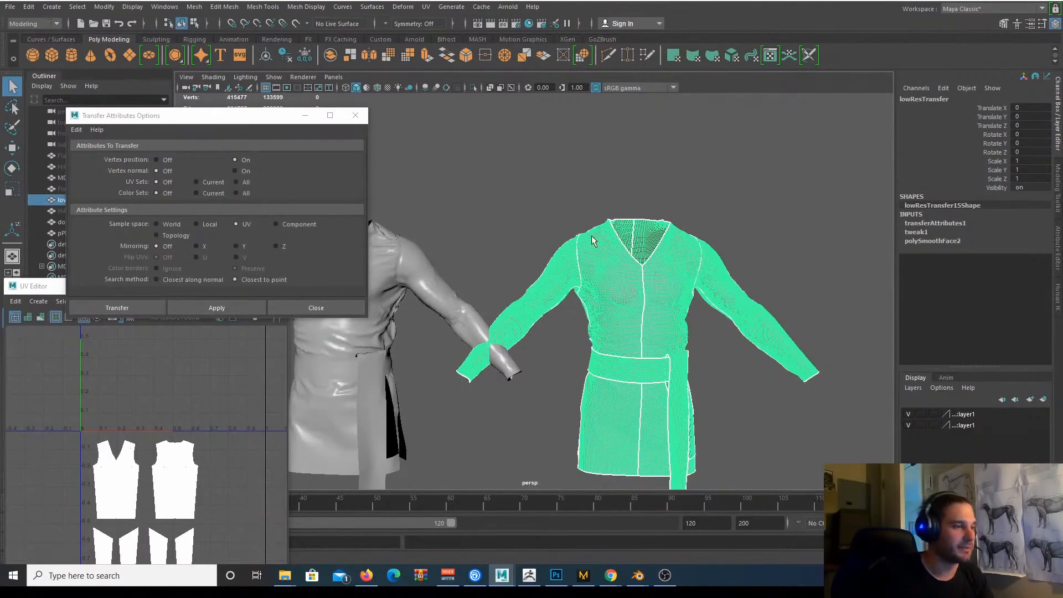
{"action": "left_click_drag", "start_coordinate": [604, 238], "coordinate": [581, 201], "text": "alt"}
{"action": "right_click_drag", "start_coordinate": [581, 201], "coordinate": [605, 242], "text": "alt"}
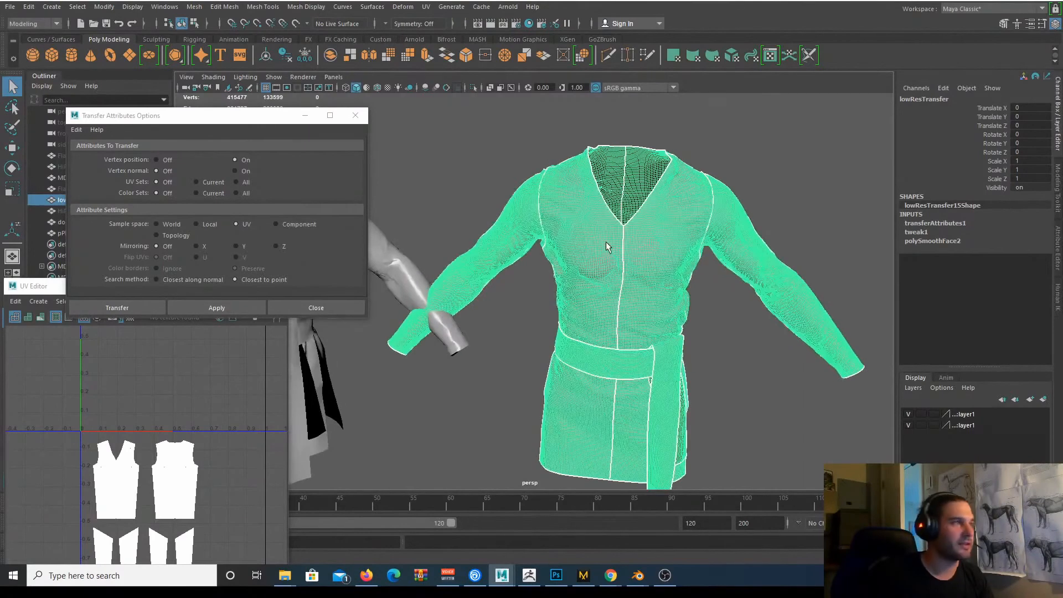
{"action": "left_click", "coordinate": [498, 165]}
{"action": "left_click_drag", "start_coordinate": [592, 223], "coordinate": [599, 244], "text": "alt"}
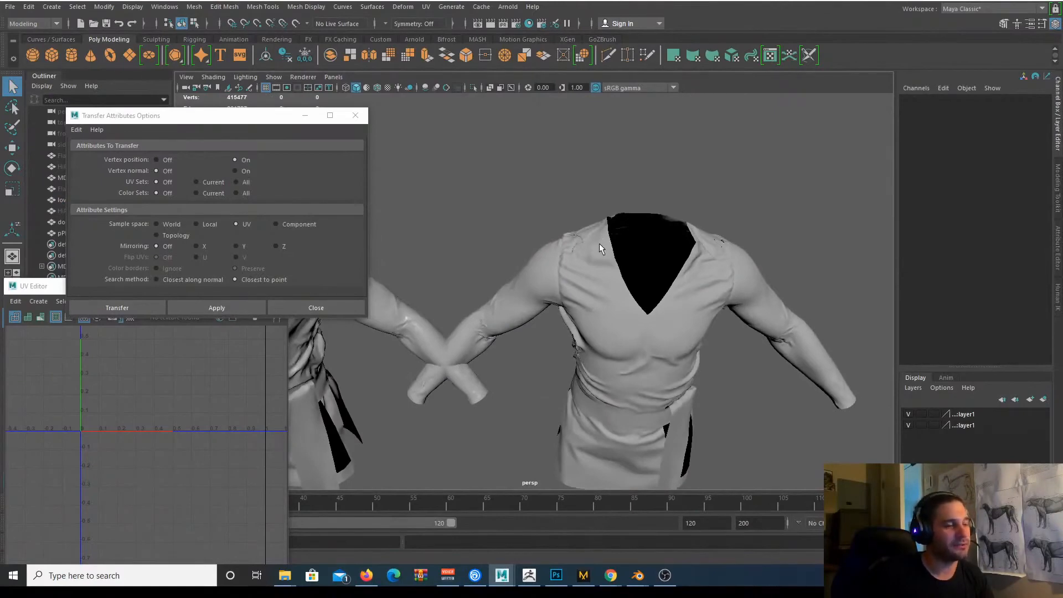
{"action": "left_click_drag", "start_coordinate": [659, 327], "coordinate": [606, 321], "text": "alt"}
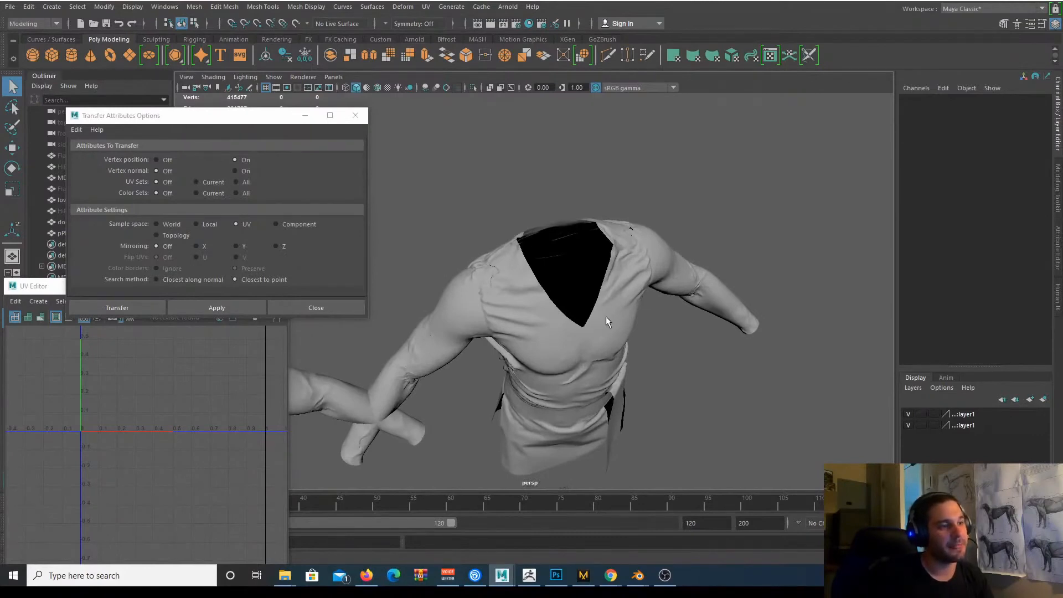
{"action": "left_click_drag", "start_coordinate": [599, 314], "coordinate": [642, 211], "text": "alt"}
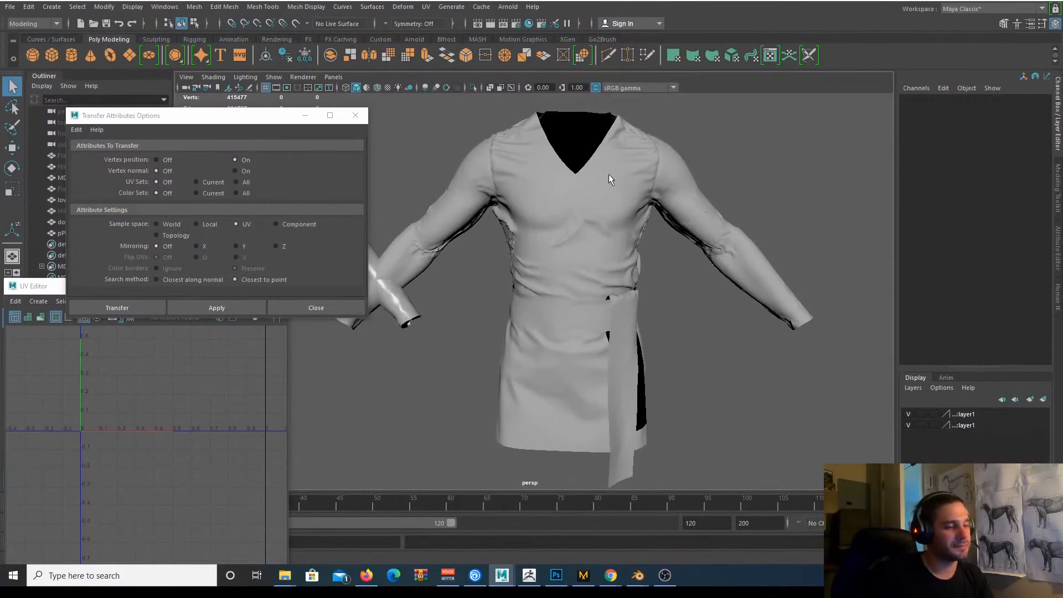
{"action": "mouse_move", "coordinate": [530, 577]}
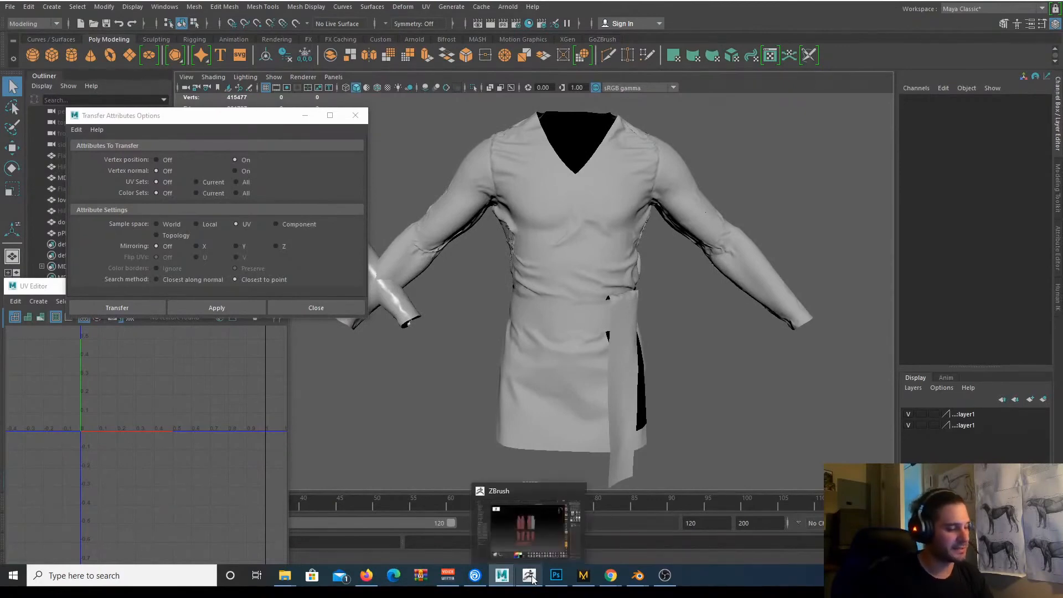
Extrude all faces of the lowResTransfer shirt to add thickness, with a Local Translate Z of about -0.214, and return to object selection.
{"action": "left_click", "coordinate": [595, 251]}
{"action": "left_click_drag", "start_coordinate": [600, 250], "coordinate": [579, 270], "text": "alt"}
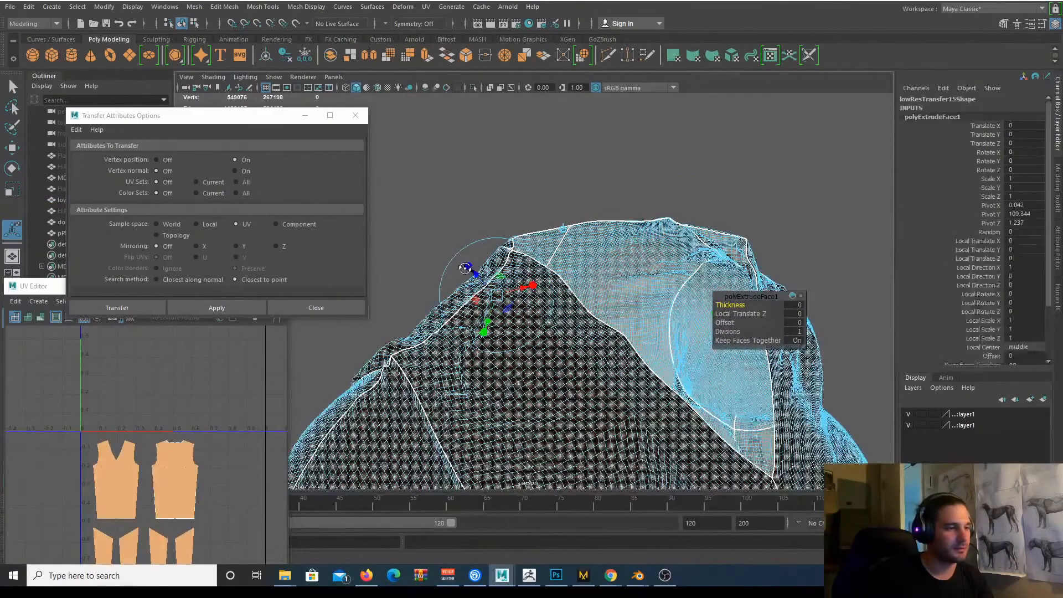
{"action": "left_click_drag", "start_coordinate": [483, 264], "coordinate": [471, 272], "text": "alt"}
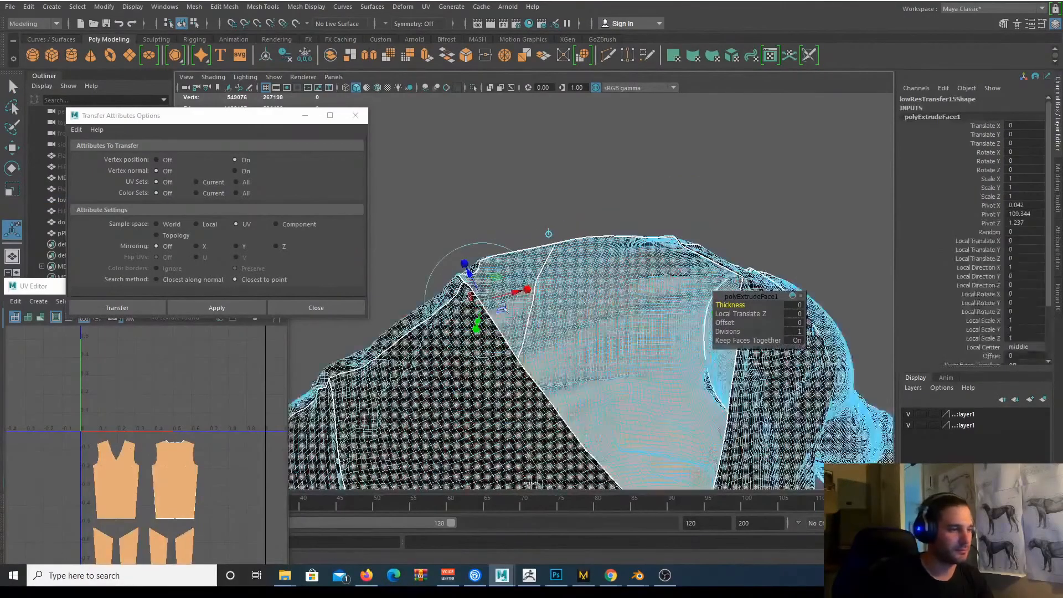
{"action": "right_click_drag", "start_coordinate": [504, 307], "coordinate": [509, 315], "text": "alt"}
{"action": "left_click_drag", "start_coordinate": [509, 315], "coordinate": [530, 358], "text": "alt"}
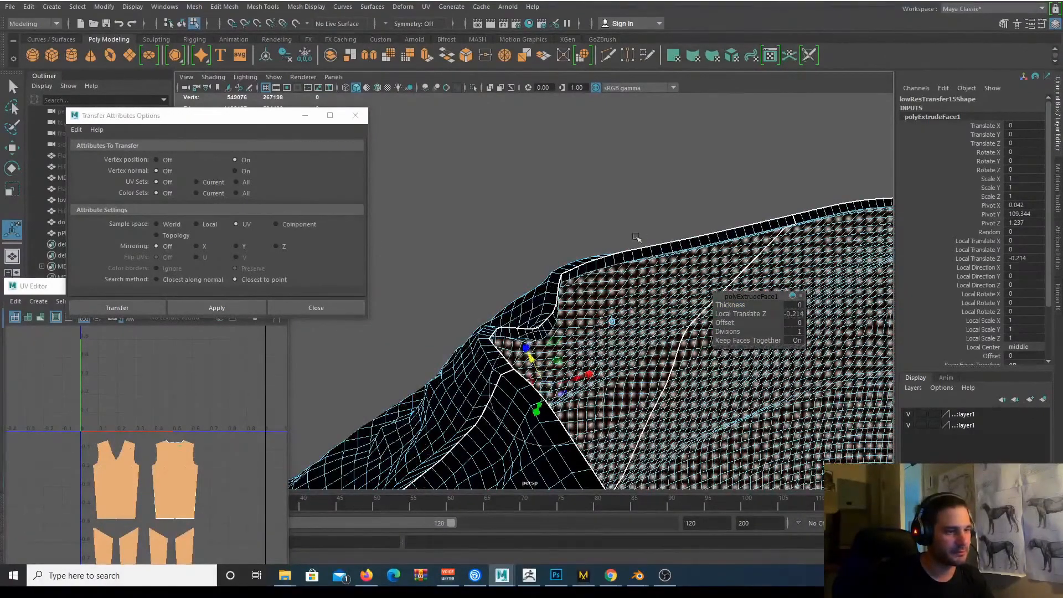
{"action": "right_click_drag", "start_coordinate": [630, 257], "coordinate": [660, 260]}
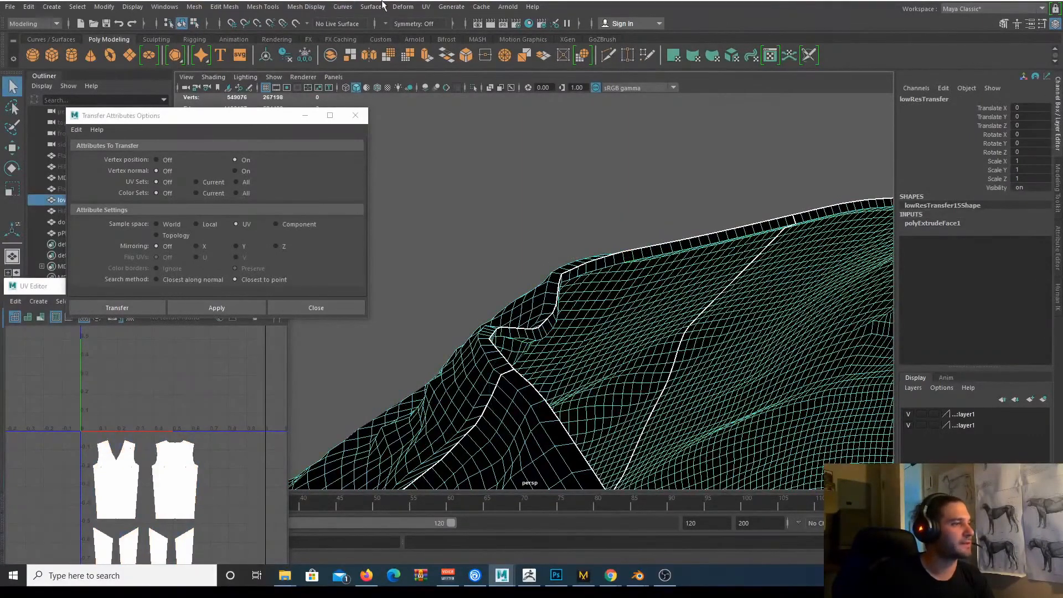
Reverse the normals of the thickened lowResTransfer shirt and check the shading along the collar rim.
{"action": "left_click", "coordinate": [402, 7]}
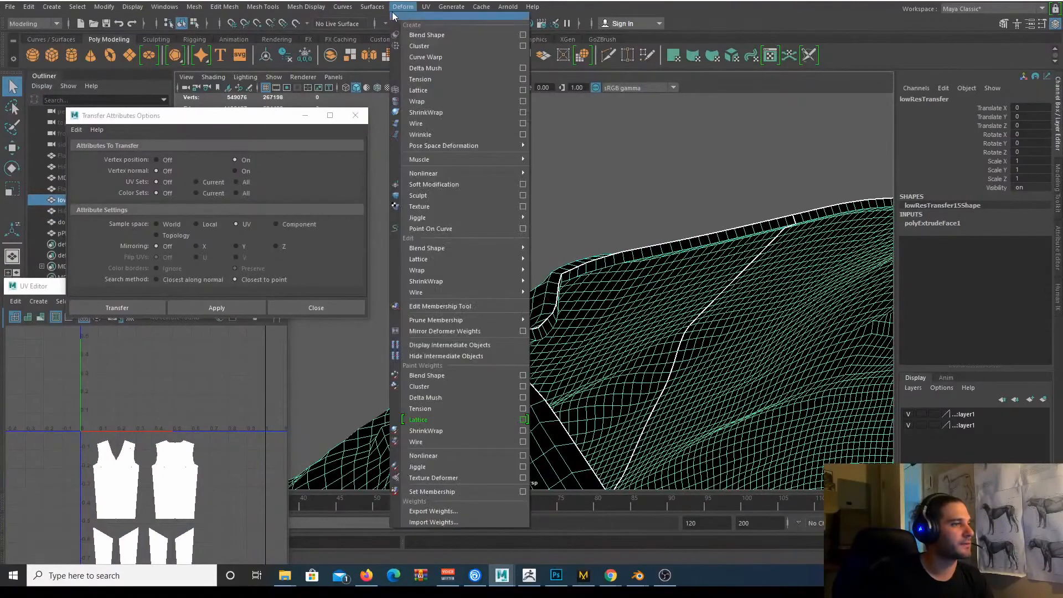
{"action": "mouse_move", "coordinate": [306, 7]}
{"action": "left_click", "coordinate": [323, 58]}
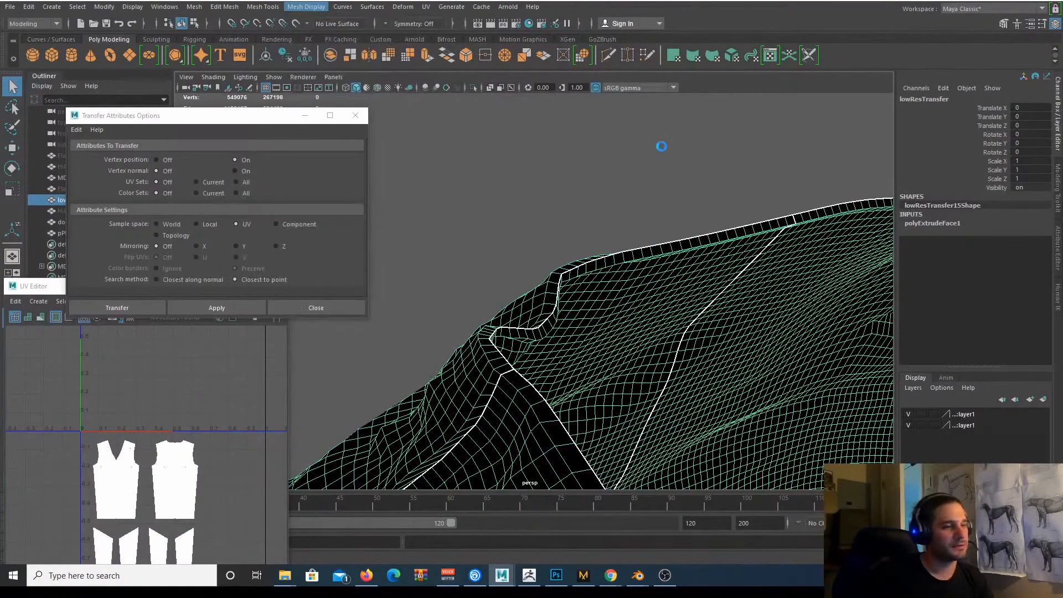
{"action": "key", "text": "w"}
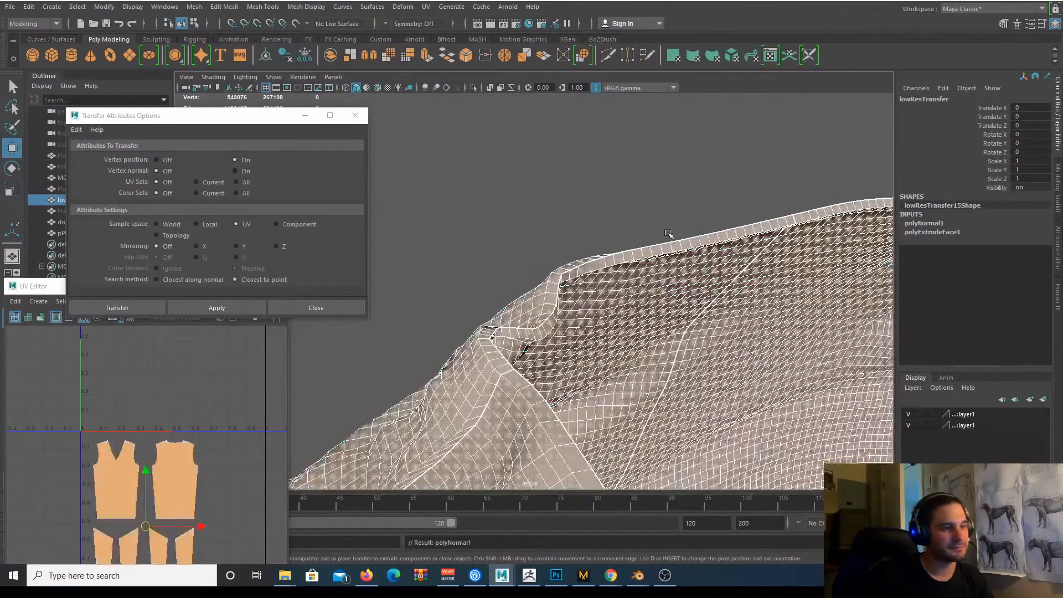
{"action": "left_click", "coordinate": [677, 205]}
{"action": "left_click_drag", "start_coordinate": [693, 241], "coordinate": [576, 320], "text": "alt"}
Open the Modeling Toolkit for the lowResTransfer shirt, review the Multi-Cut edge loop options, and return to object selection.
{"action": "left_click", "coordinate": [656, 277]}
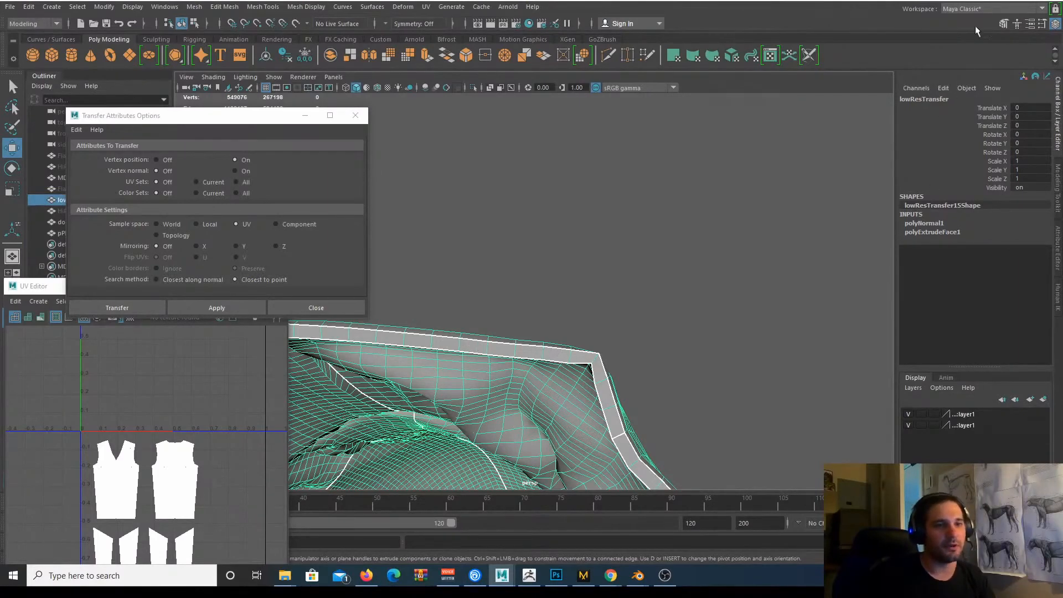
{"action": "left_click", "coordinate": [1002, 24]}
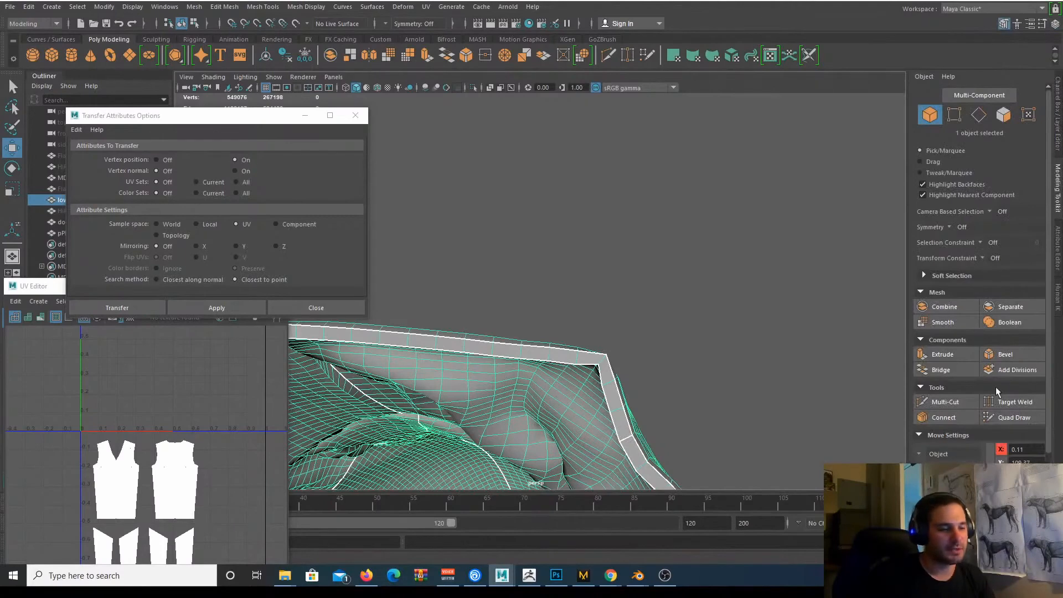
{"action": "left_click", "coordinate": [948, 401]}
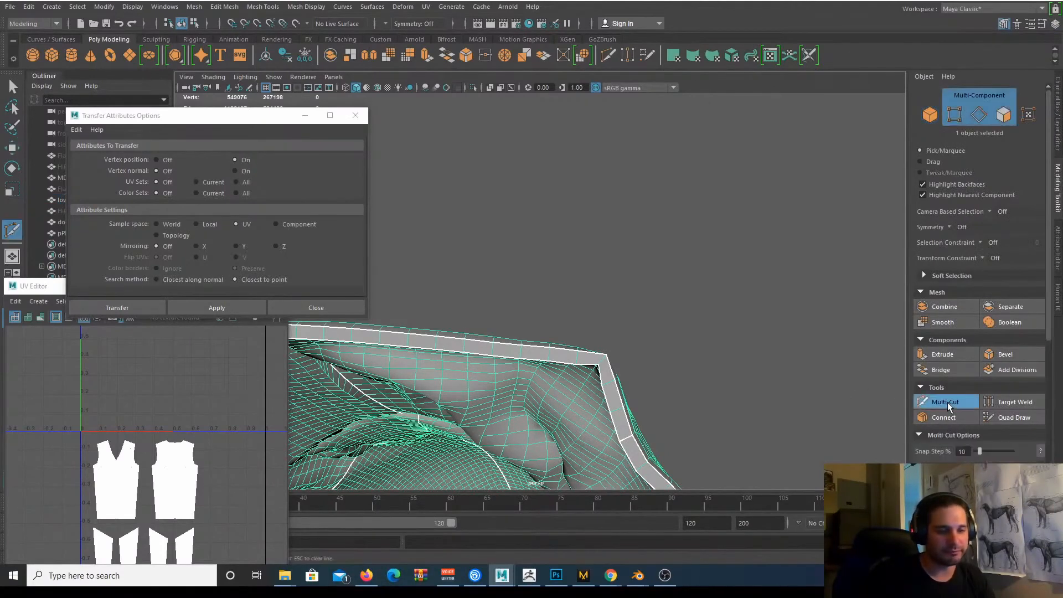
{"action": "scroll", "coordinate": [952, 395], "scroll_direction": "down", "scroll_amount": 6}
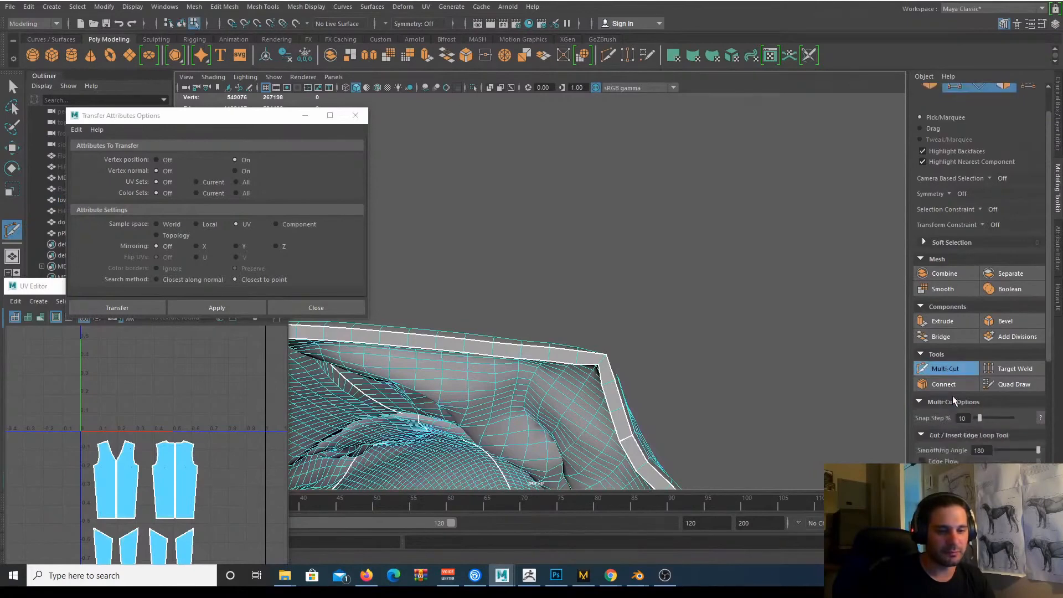
{"action": "scroll", "coordinate": [952, 395], "scroll_direction": "up", "scroll_amount": 5}
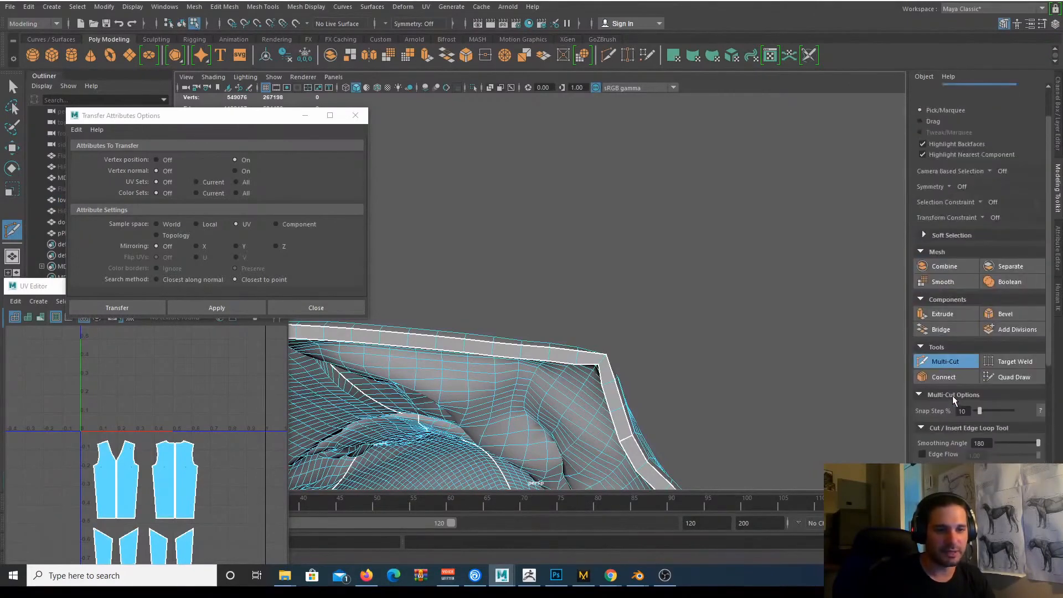
{"action": "scroll", "coordinate": [971, 443], "scroll_direction": "down", "scroll_amount": 3}
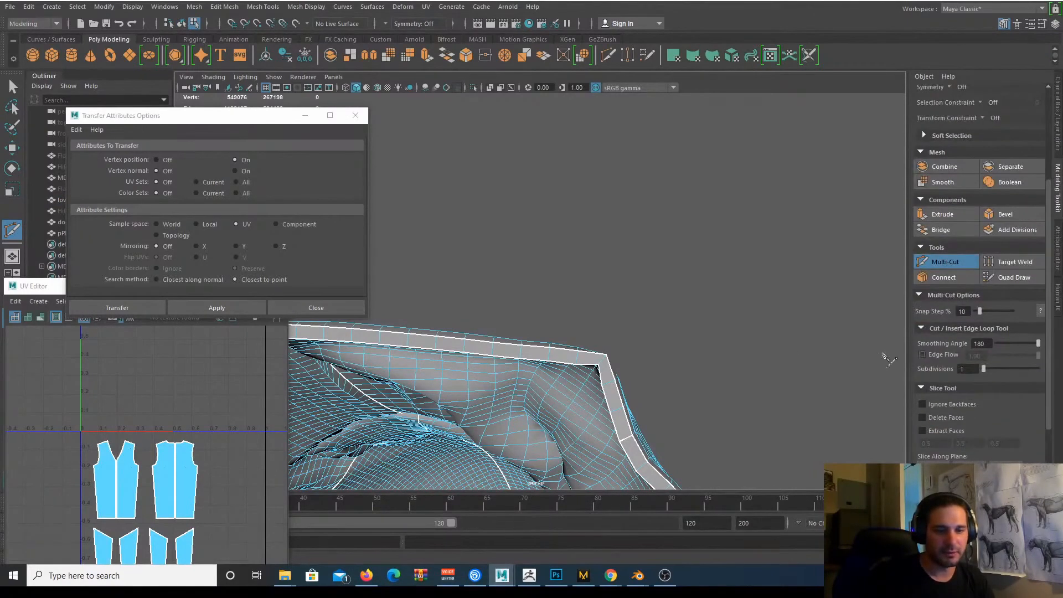
{"action": "key", "text": "q"}
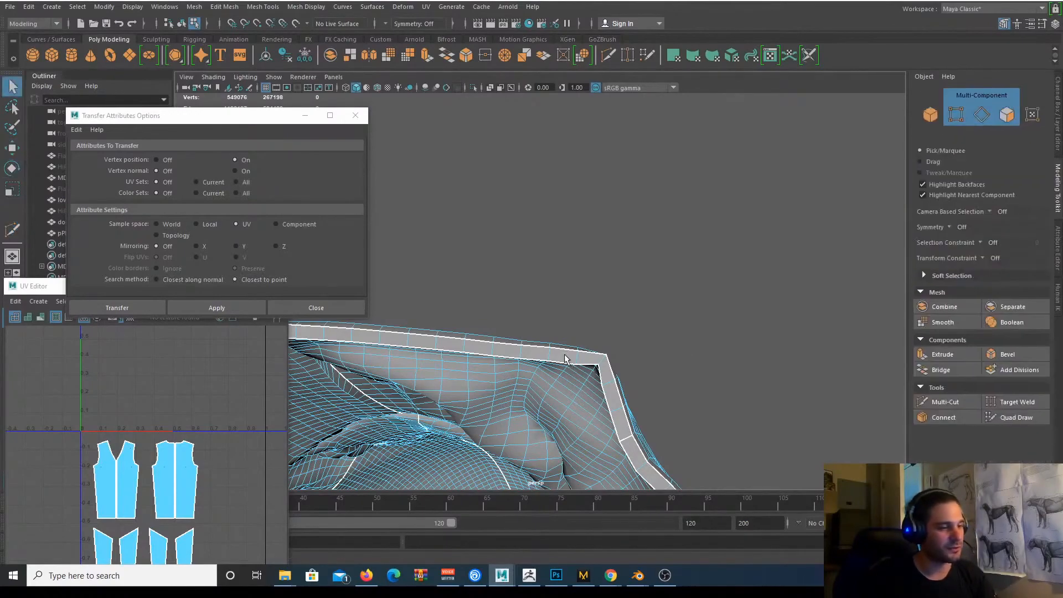
{"action": "right_click_drag", "start_coordinate": [564, 355], "coordinate": [620, 238]}
Select the small square plane at the centre of the grid and bring it into close view.
{"action": "right_click_drag", "start_coordinate": [614, 238], "coordinate": [461, 203], "text": "alt"}
{"action": "left_click_drag", "start_coordinate": [461, 202], "coordinate": [613, 383], "text": "alt"}
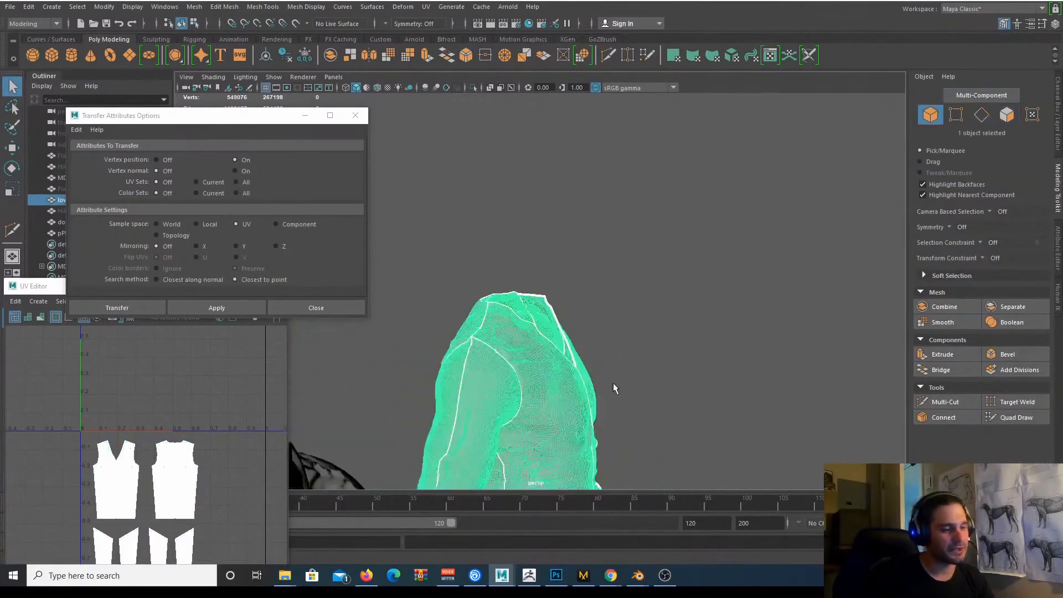
{"action": "middle_click_drag", "start_coordinate": [612, 383], "coordinate": [626, 138], "text": "alt"}
{"action": "left_click_drag", "start_coordinate": [674, 327], "coordinate": [567, 304], "text": "alt"}
{"action": "right_click_drag", "start_coordinate": [567, 304], "coordinate": [665, 332], "text": "alt"}
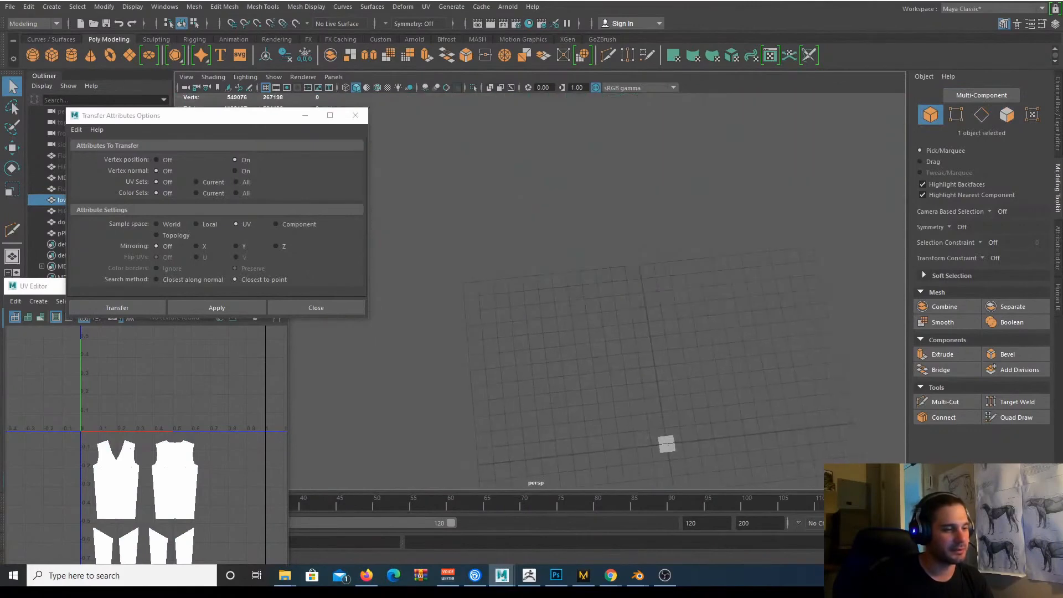
{"action": "middle_click_drag", "start_coordinate": [728, 389], "coordinate": [626, 213], "text": "alt"}
{"action": "right_click_drag", "start_coordinate": [626, 214], "coordinate": [686, 214], "text": "alt"}
{"action": "middle_click_drag", "start_coordinate": [581, 260], "coordinate": [567, 291], "text": "alt"}
{"action": "right_click_drag", "start_coordinate": [566, 291], "coordinate": [778, 352], "text": "alt"}
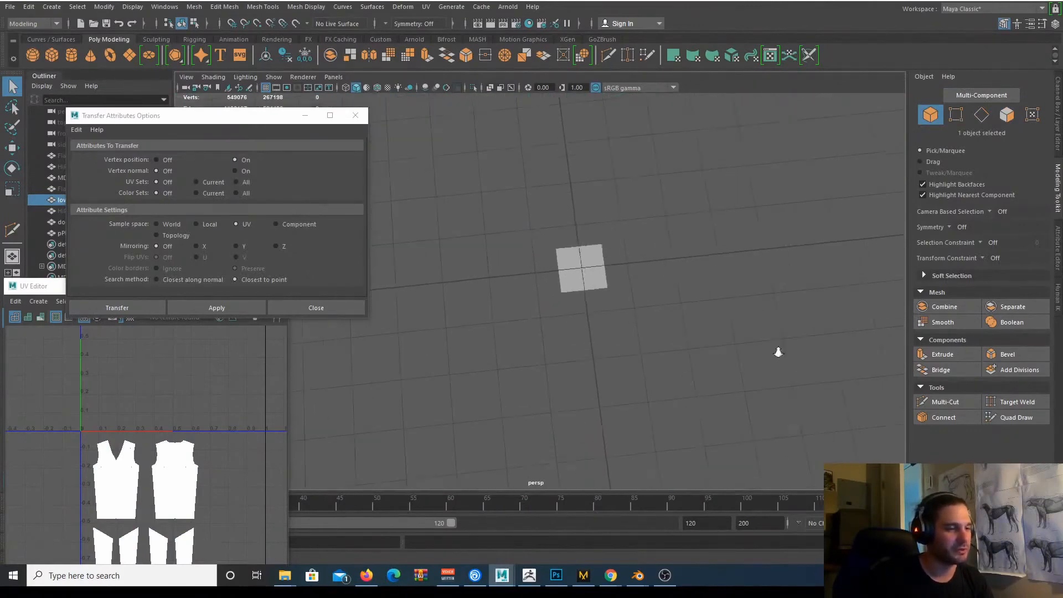
{"action": "right_click_drag", "start_coordinate": [536, 156], "coordinate": [616, 207], "text": "alt"}
{"action": "middle_click_drag", "start_coordinate": [617, 207], "coordinate": [619, 326], "text": "alt"}
{"action": "left_click", "coordinate": [621, 328]}
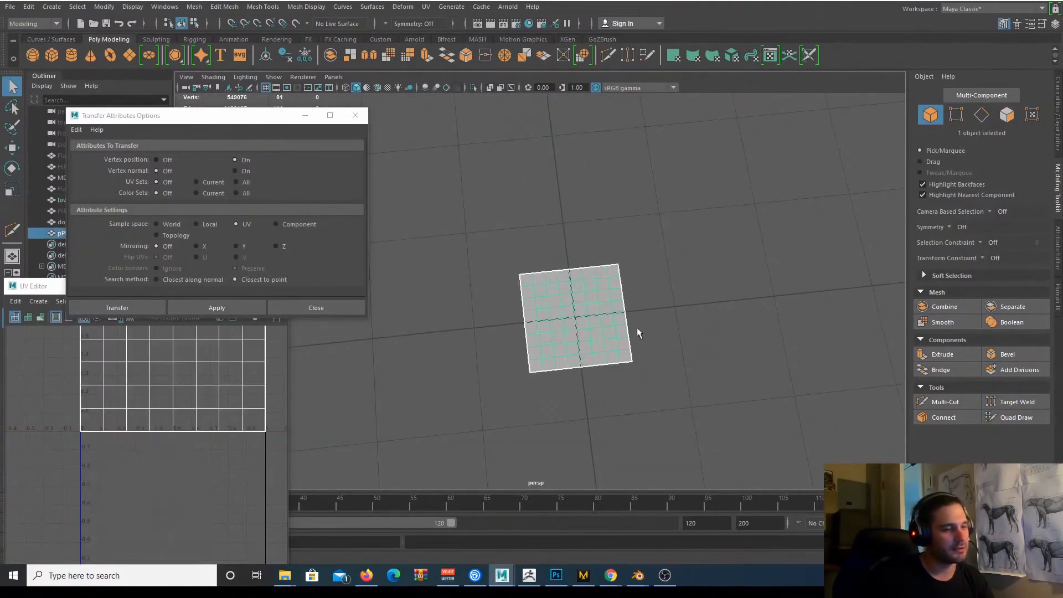
{"action": "left_click_drag", "start_coordinate": [637, 327], "coordinate": [623, 280], "text": "alt"}
{"action": "middle_click_drag", "start_coordinate": [624, 279], "coordinate": [606, 356], "text": "alt"}
{"action": "right_click_drag", "start_coordinate": [606, 355], "coordinate": [675, 371], "text": "alt"}
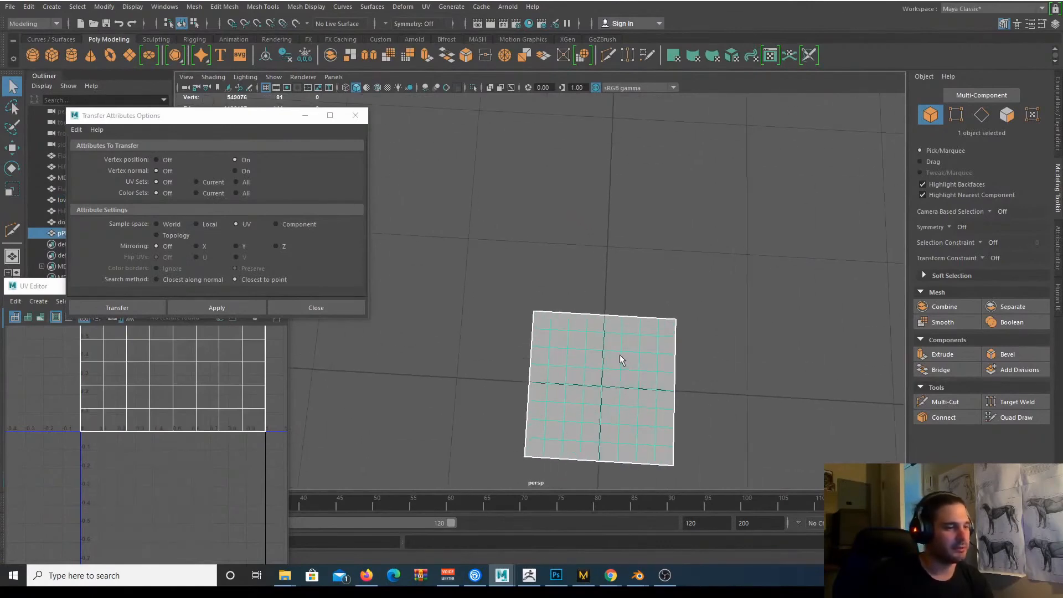
Try the small plane's polySmoothFace1 Divisions at 0 and 2, and set the value back to 3.
{"action": "left_click", "coordinate": [1055, 23]}
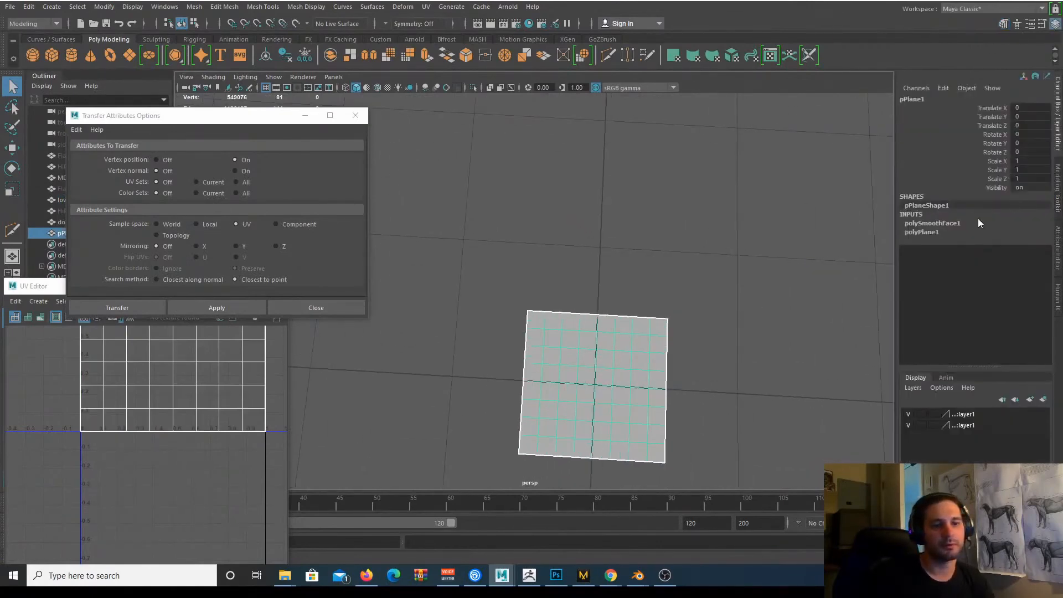
{"action": "left_click", "coordinate": [932, 222]}
{"action": "left_click", "coordinate": [996, 250]}
{"action": "scroll", "coordinate": [579, 301], "scroll_direction": "up", "scroll_amount": 2}
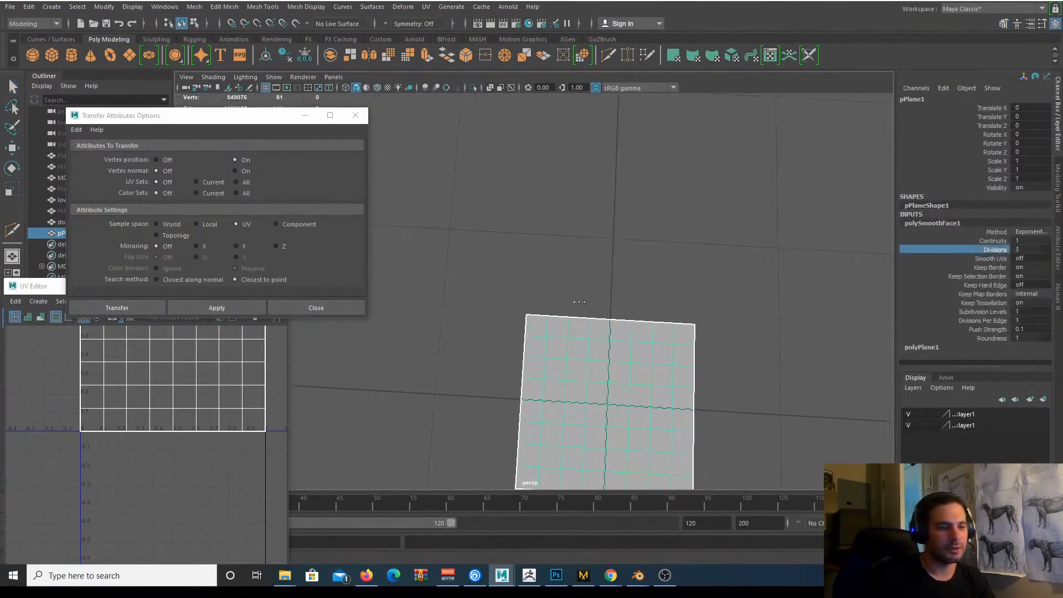
{"action": "middle_click_drag", "start_coordinate": [579, 302], "coordinate": [539, 304]}
{"action": "middle_click_drag", "start_coordinate": [678, 315], "coordinate": [675, 231], "text": "alt"}
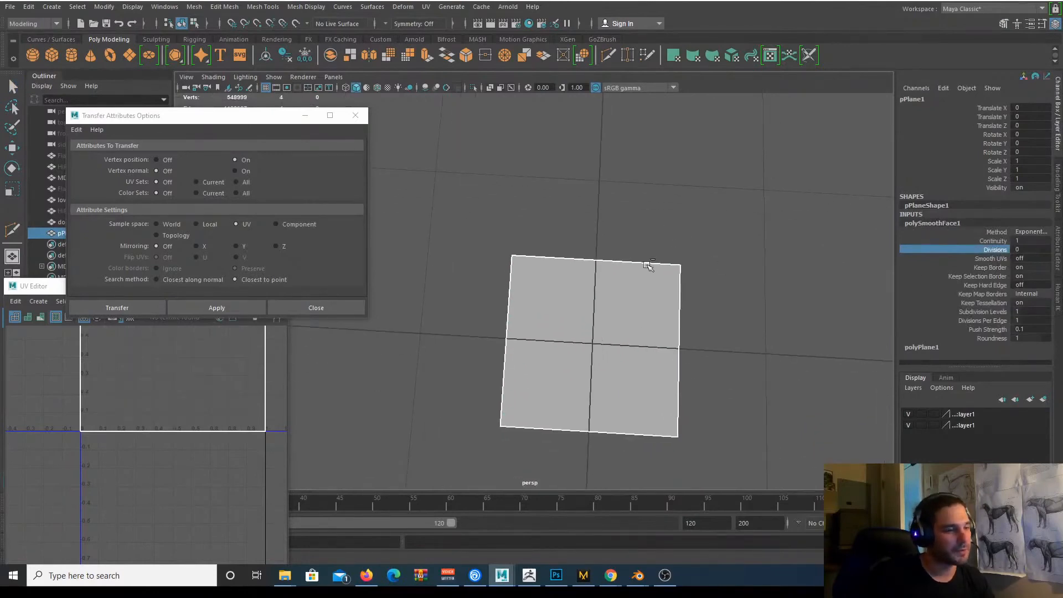
{"action": "middle_click_drag", "start_coordinate": [664, 265], "coordinate": [680, 264]}
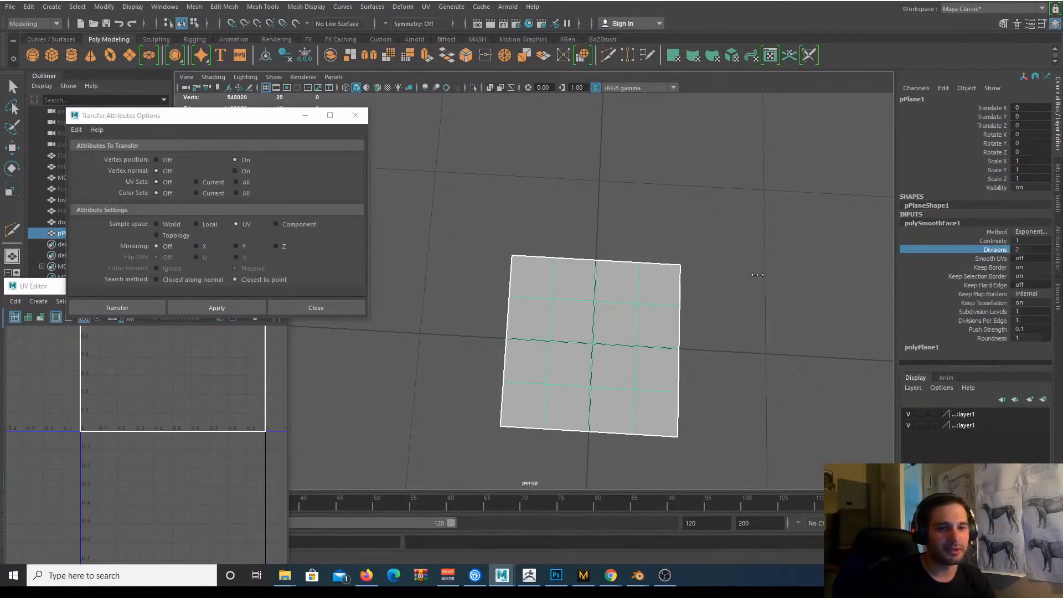
{"action": "middle_click_drag", "start_coordinate": [797, 276], "coordinate": [793, 275]}
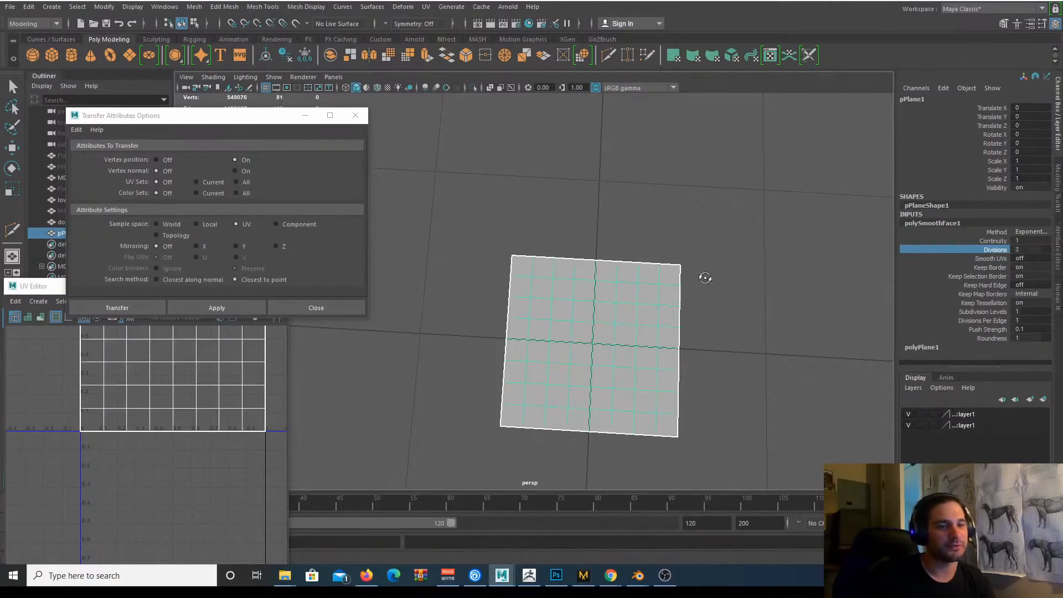
Select the middle row of vertices on the small plane and uncover the polygon count read-out to check the selection.
{"action": "left_click_drag", "start_coordinate": [705, 277], "coordinate": [710, 284], "text": "alt"}
{"action": "right_click_drag", "start_coordinate": [607, 257], "coordinate": [606, 258]}
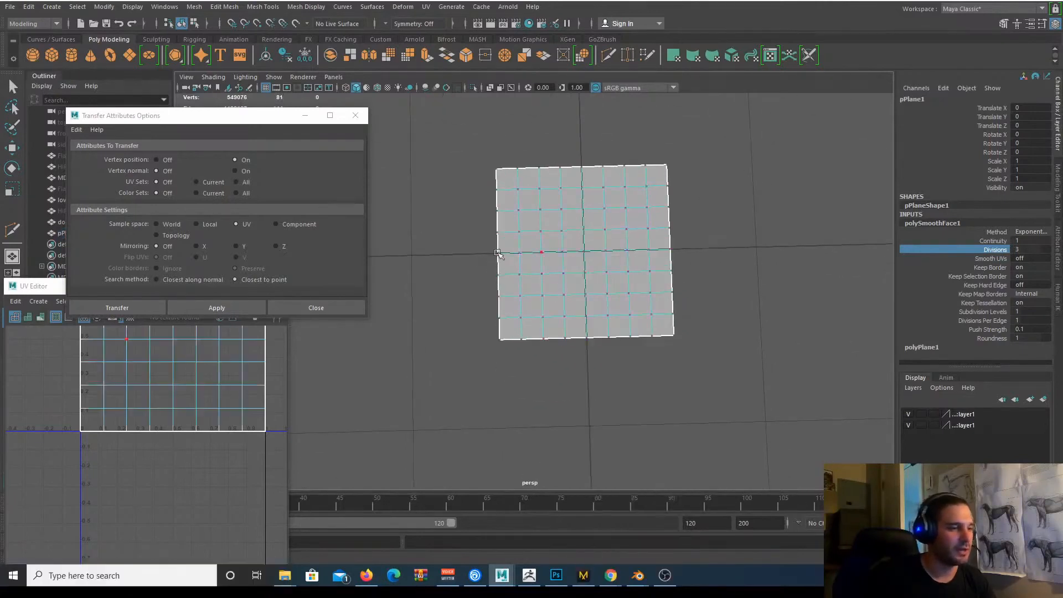
{"action": "left_click_drag", "start_coordinate": [509, 242], "coordinate": [569, 242]}
{"action": "left_click_drag", "start_coordinate": [664, 257], "coordinate": [665, 257]}
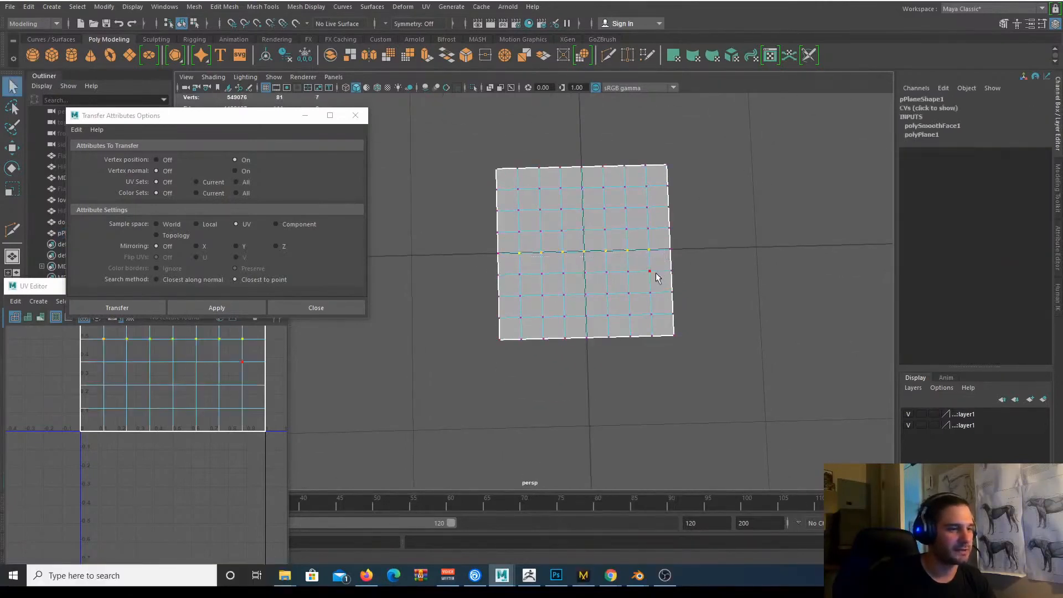
{"action": "left_click_drag", "start_coordinate": [239, 121], "coordinate": [170, 214]}
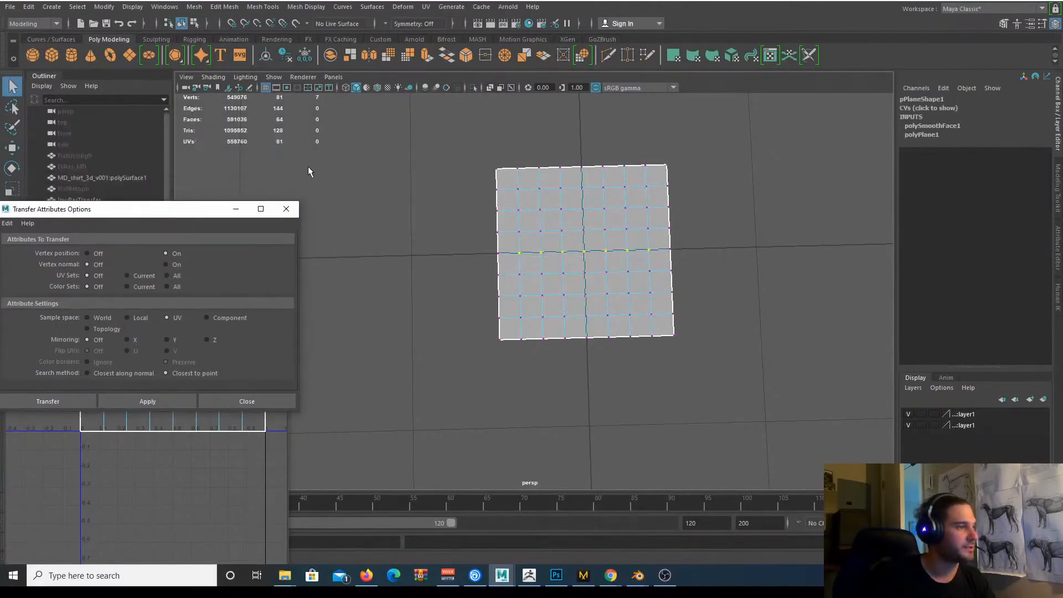
{"action": "scroll", "coordinate": [389, 138], "scroll_direction": "up", "scroll_amount": 2}
{"action": "scroll", "coordinate": [388, 139], "scroll_direction": "down", "scroll_amount": 3}
{"action": "scroll", "coordinate": [389, 138], "scroll_direction": "up", "scroll_amount": 2}
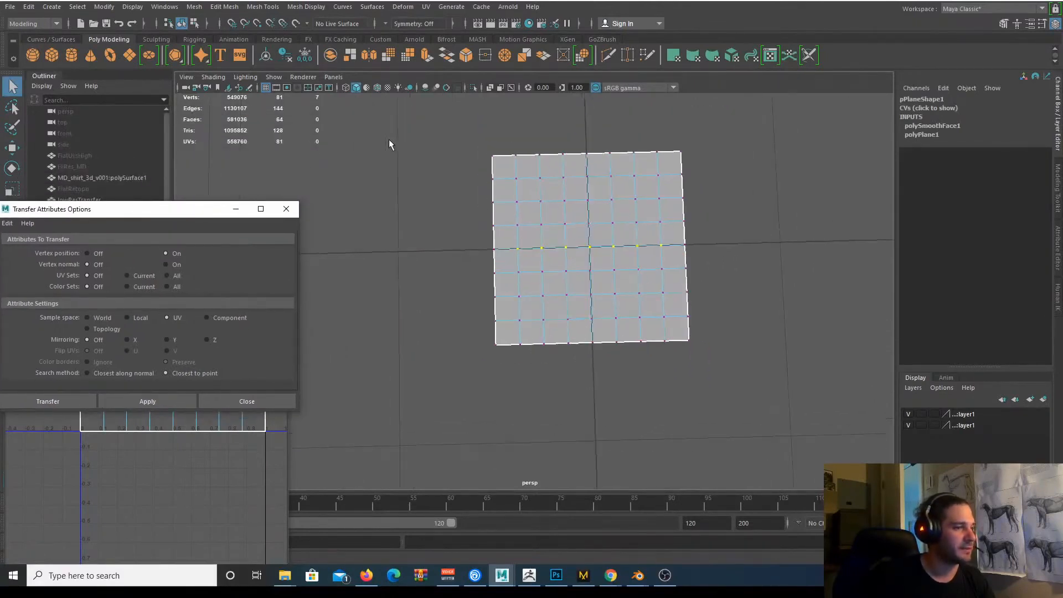
{"action": "left_click_drag", "start_coordinate": [655, 245], "coordinate": [608, 262], "text": "alt"}
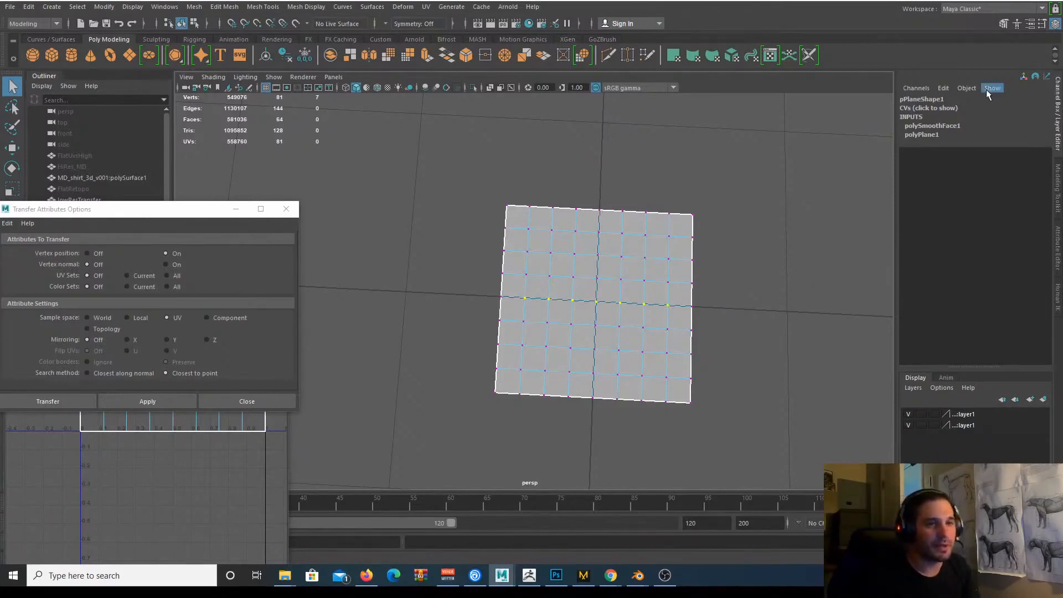
Select a single short edge across the thickness of the lowResTransfer shirt's collar rim.
{"action": "scroll", "coordinate": [633, 219], "scroll_direction": "down", "scroll_amount": 10}
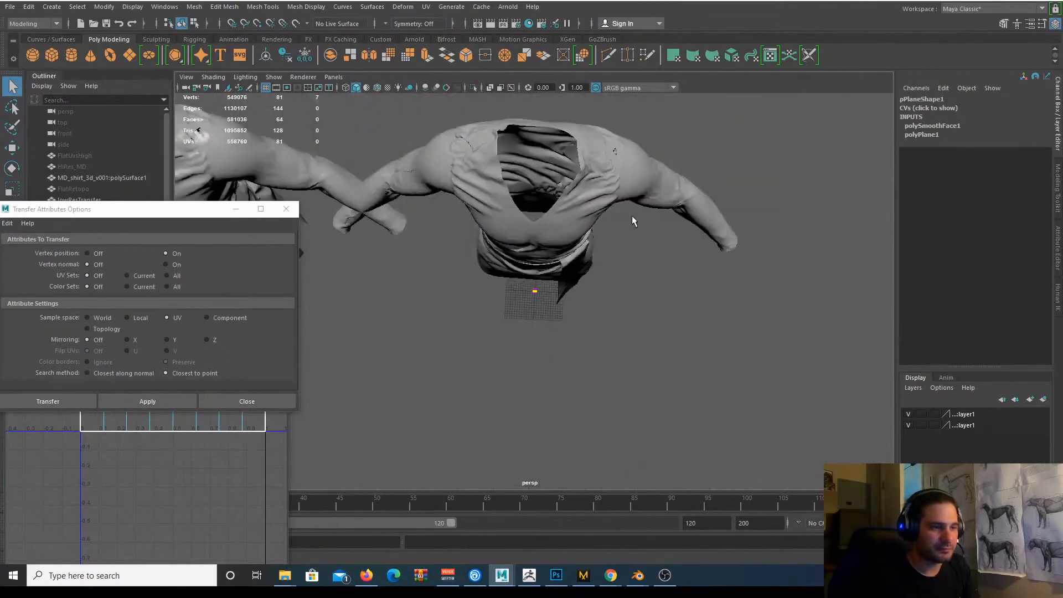
{"action": "middle_click_drag", "start_coordinate": [632, 216], "coordinate": [648, 343], "text": "alt"}
{"action": "left_click_drag", "start_coordinate": [690, 299], "coordinate": [679, 163], "text": "alt"}
{"action": "middle_click_drag", "start_coordinate": [679, 163], "coordinate": [612, 274], "text": "alt"}
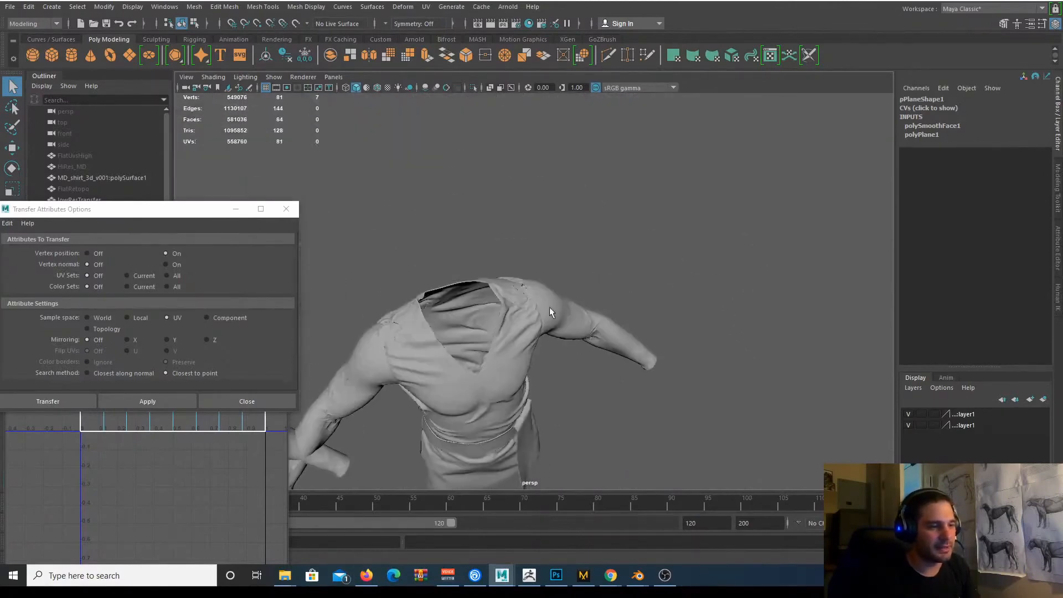
{"action": "scroll", "coordinate": [584, 322], "scroll_direction": "up", "scroll_amount": 6}
{"action": "scroll", "coordinate": [713, 288], "scroll_direction": "up", "scroll_amount": 4}
{"action": "right_click_drag", "start_coordinate": [560, 257], "coordinate": [559, 223]}
{"action": "left_click_drag", "start_coordinate": [588, 254], "coordinate": [579, 258]}
{"action": "key", "text": "f"}
{"action": "scroll", "coordinate": [572, 258], "scroll_direction": "down", "scroll_amount": 5}
{"action": "middle_click_drag", "start_coordinate": [572, 259], "coordinate": [568, 294], "text": "alt"}
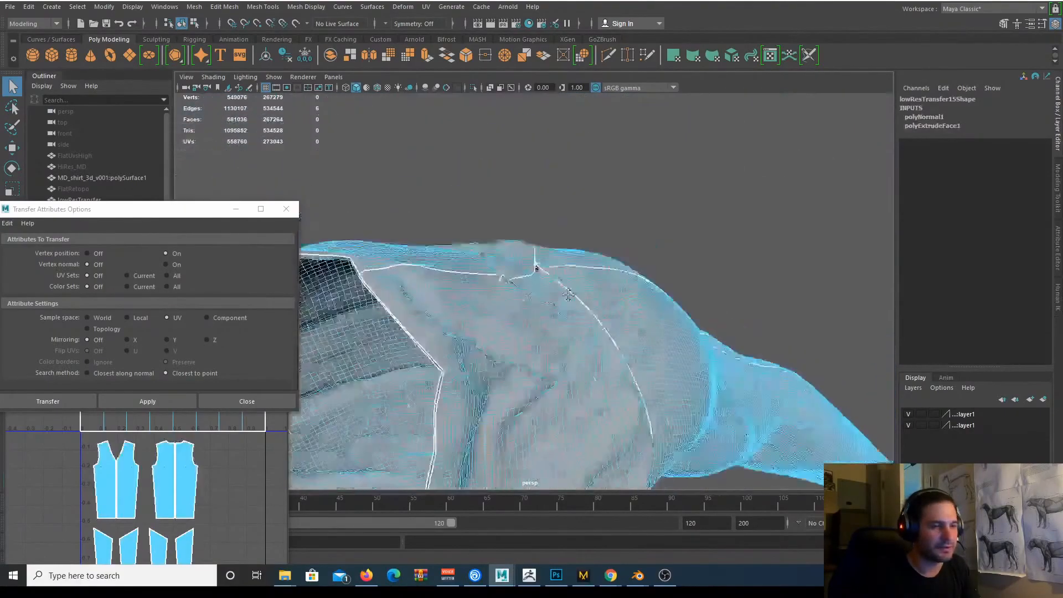
{"action": "left_click_drag", "start_coordinate": [569, 295], "coordinate": [569, 284], "text": "alt"}
{"action": "middle_click_drag", "start_coordinate": [569, 285], "coordinate": [636, 263], "text": "alt"}
{"action": "scroll", "coordinate": [636, 264], "scroll_direction": "up", "scroll_amount": 4}
{"action": "middle_click_drag", "start_coordinate": [737, 276], "coordinate": [639, 310], "text": "alt"}
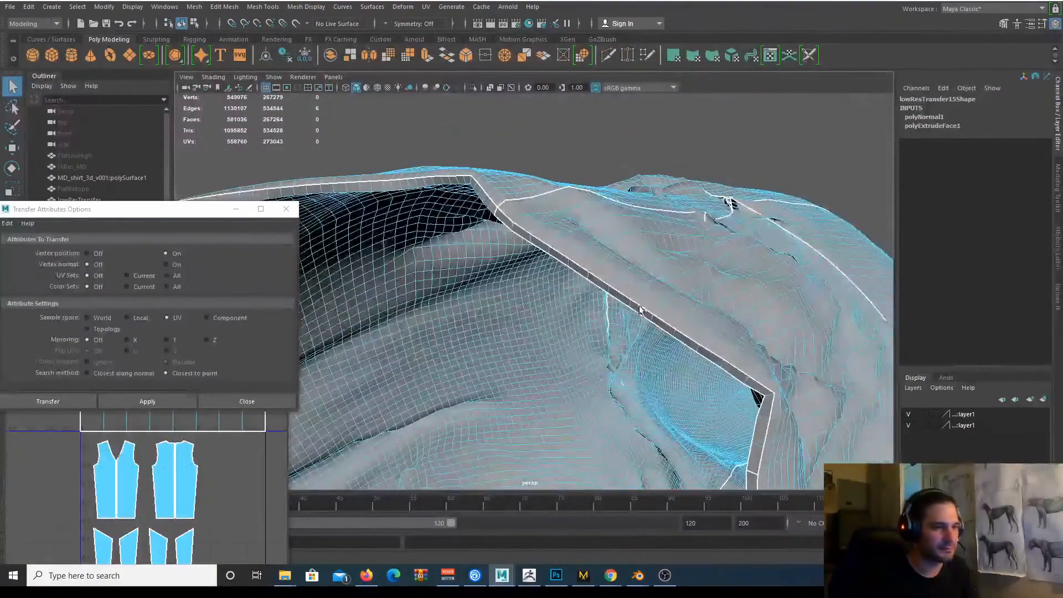
{"action": "right_click_drag", "start_coordinate": [640, 310], "coordinate": [641, 243]}
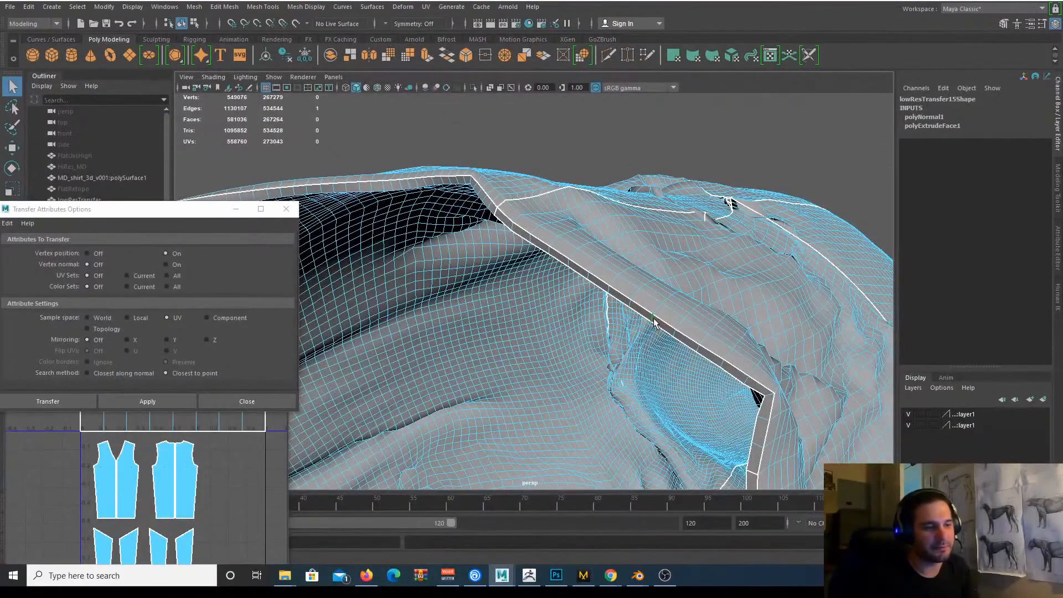
Insert edge loops around the collar rim's thickness using Connect with 7 segments.
{"action": "left_click", "coordinate": [1003, 24]}
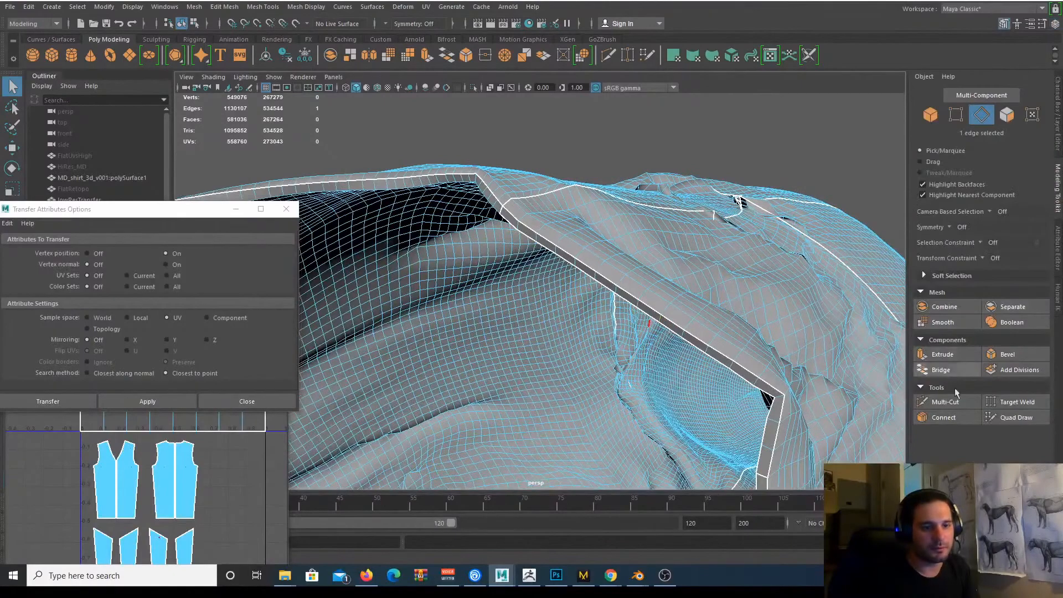
{"action": "left_click", "coordinate": [961, 417]}
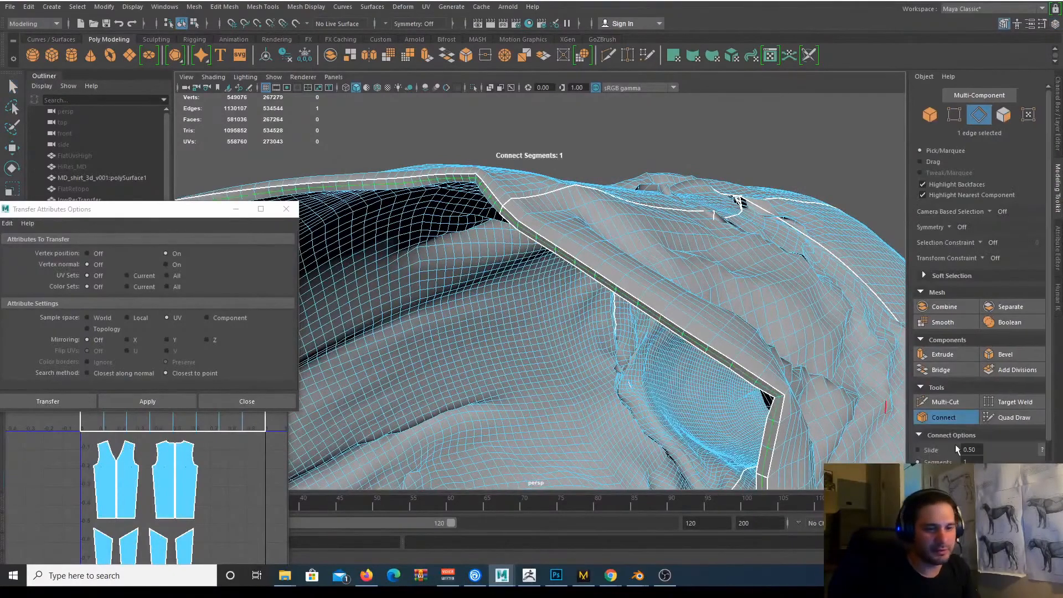
{"action": "scroll", "coordinate": [955, 444], "scroll_direction": "down", "scroll_amount": 1}
{"action": "double_click", "coordinate": [969, 427]}
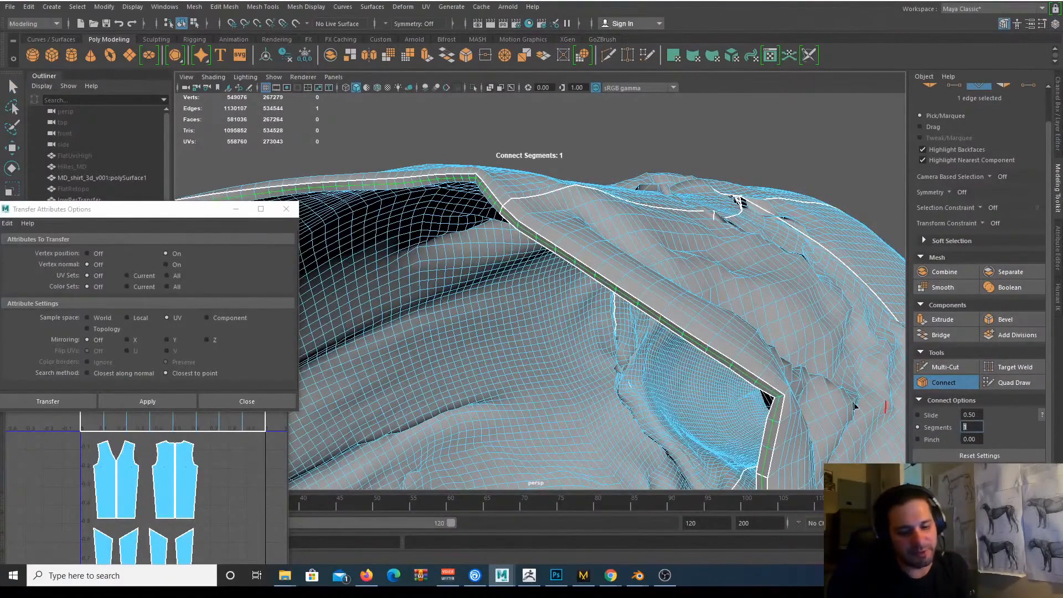
{"action": "type", "text": "7"}
{"action": "key", "text": "Return"}
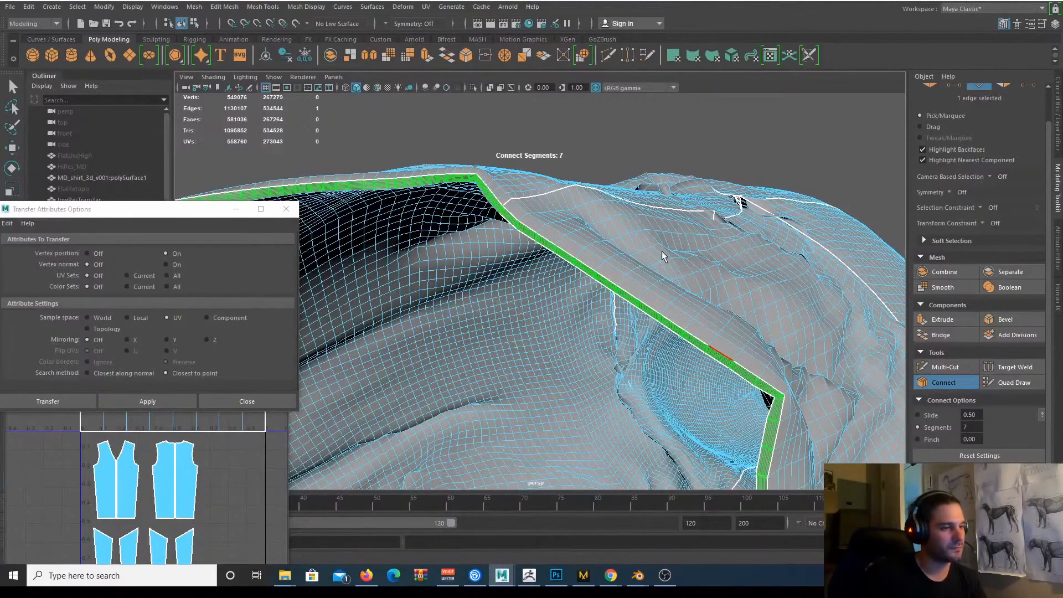
{"action": "key", "text": "q"}
Examine the thickened lowResTransfer shirt from the shoulder down to the sleeves, belt and hem.
{"action": "left_click_drag", "start_coordinate": [669, 245], "coordinate": [719, 258], "text": "alt"}
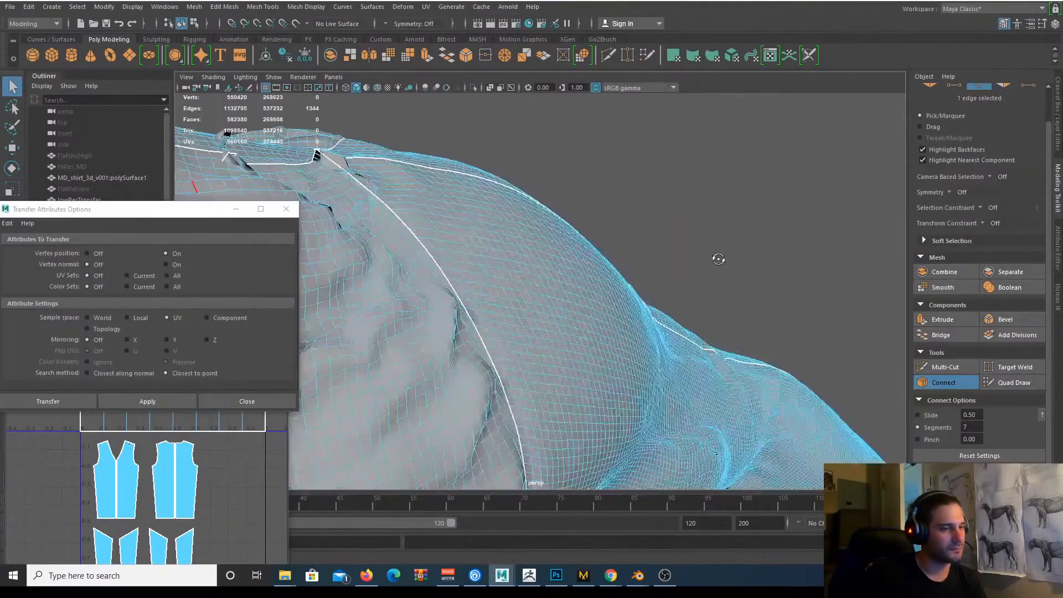
{"action": "right_click_drag", "start_coordinate": [718, 258], "coordinate": [509, 193], "text": "alt"}
{"action": "middle_click_drag", "start_coordinate": [509, 194], "coordinate": [712, 227], "text": "alt"}
{"action": "middle_click_drag", "start_coordinate": [714, 382], "coordinate": [690, 252], "text": "alt"}
{"action": "left_click_drag", "start_coordinate": [690, 252], "coordinate": [716, 252], "text": "alt"}
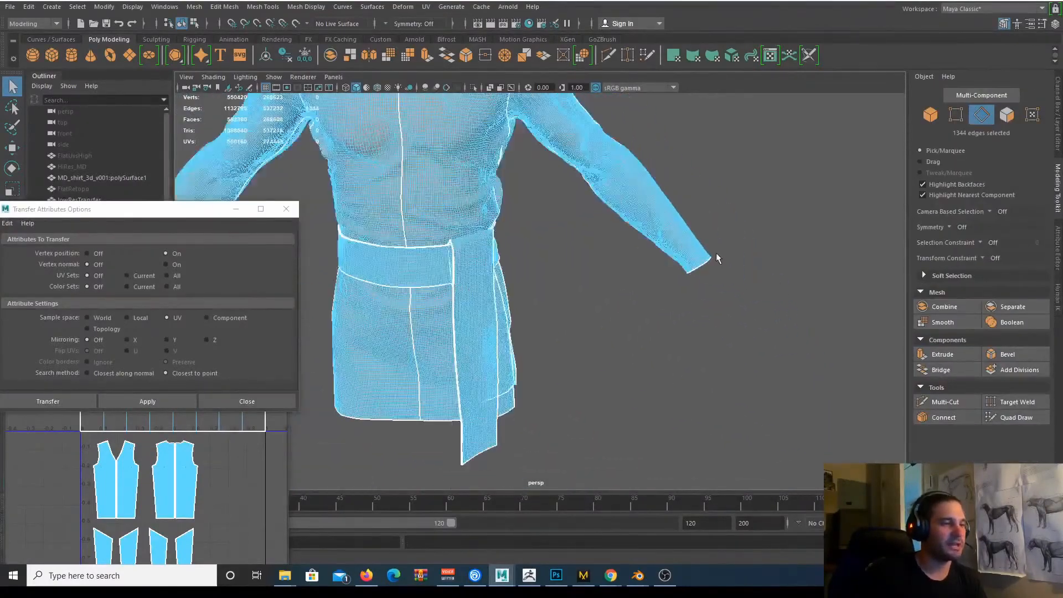
{"action": "middle_click_drag", "start_coordinate": [716, 252], "coordinate": [680, 200], "text": "alt"}
{"action": "left_click_drag", "start_coordinate": [560, 272], "coordinate": [731, 268], "text": "alt"}
{"action": "middle_click_drag", "start_coordinate": [686, 271], "coordinate": [633, 544], "text": "alt"}
{"action": "left_click_drag", "start_coordinate": [562, 335], "coordinate": [645, 335], "text": "alt"}
{"action": "left_click_drag", "start_coordinate": [664, 273], "coordinate": [602, 283], "text": "alt"}
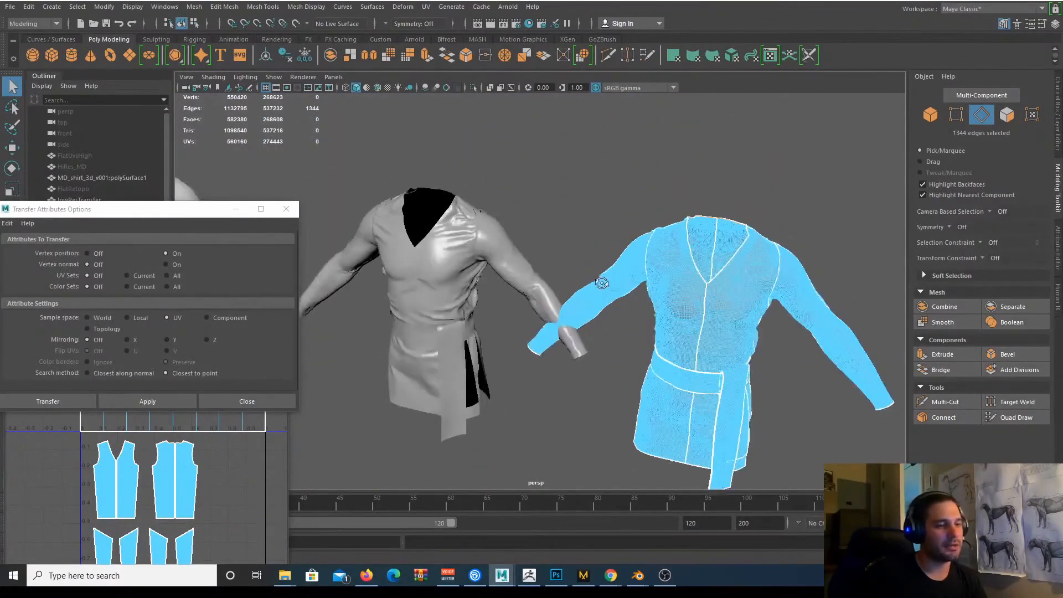
Return to object selection and select the doubleSide shirt, framing it in the view.
{"action": "key", "text": "w"}
{"action": "right_click_drag", "start_coordinate": [651, 255], "coordinate": [699, 246]}
{"action": "left_click", "coordinate": [600, 235]}
{"action": "middle_click_drag", "start_coordinate": [602, 242], "coordinate": [714, 253], "text": "alt"}
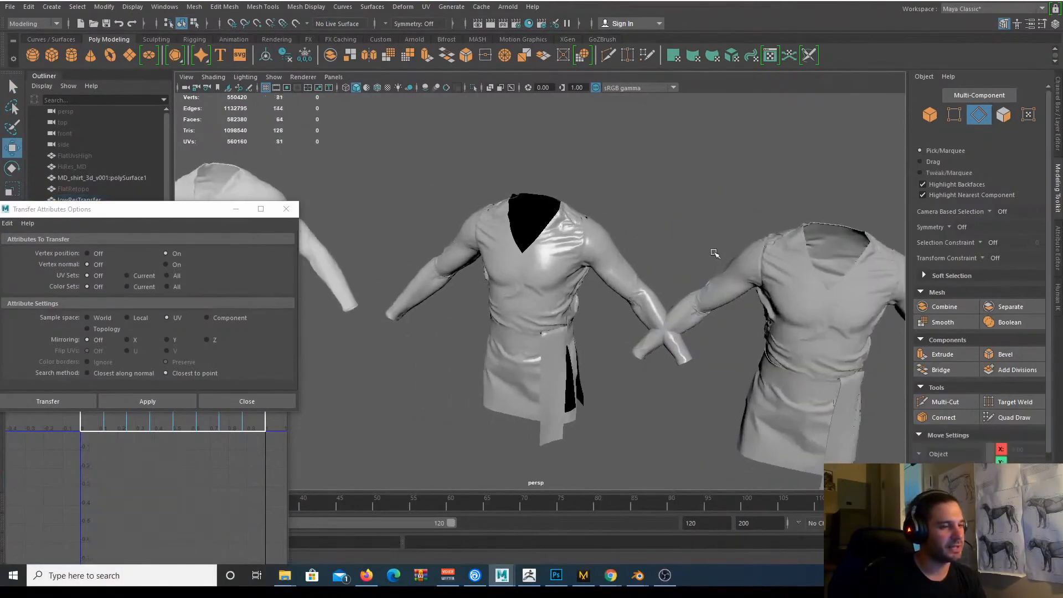
{"action": "right_click_drag", "start_coordinate": [693, 263], "coordinate": [590, 236], "text": "alt"}
{"action": "left_click_drag", "start_coordinate": [591, 237], "coordinate": [555, 284], "text": "alt"}
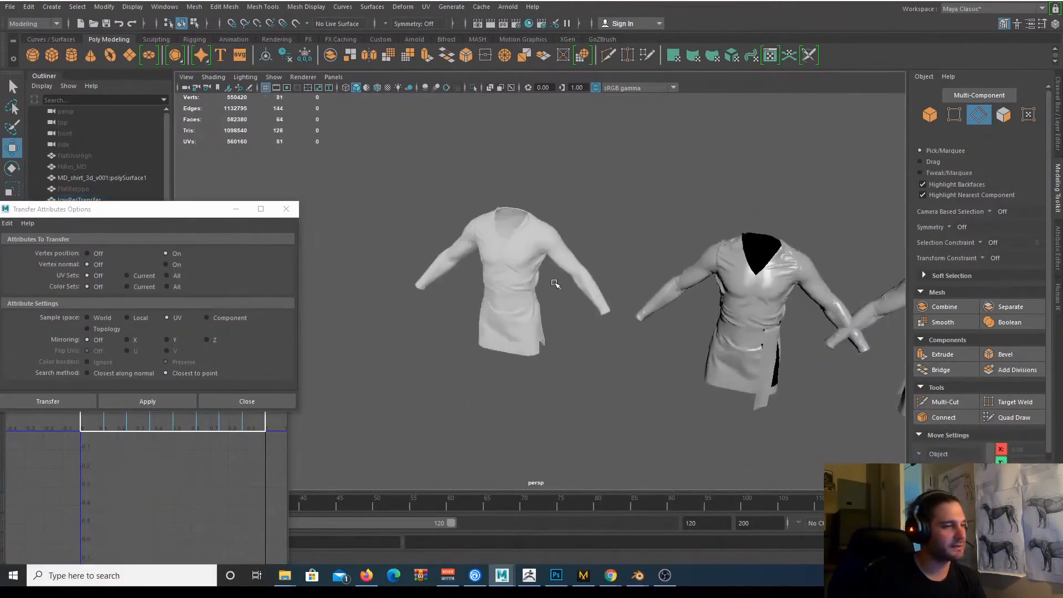
{"action": "left_click", "coordinate": [533, 254]}
{"action": "left_click_drag", "start_coordinate": [481, 269], "coordinate": [462, 301], "text": "alt"}
{"action": "key", "text": "f"}
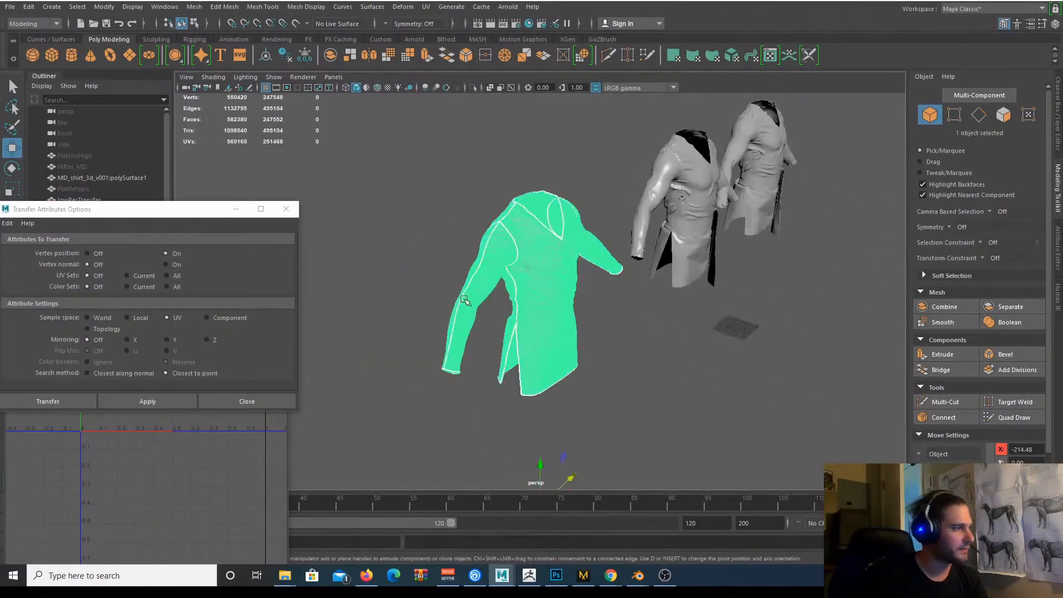
Inspect the doubleSide shirt's collar, shoulder, sleeve opening and front, including its shading without the selection highlight.
{"action": "left_click_drag", "start_coordinate": [139, 213], "coordinate": [178, 258]}
{"action": "left_click_drag", "start_coordinate": [551, 250], "coordinate": [505, 207], "text": "alt"}
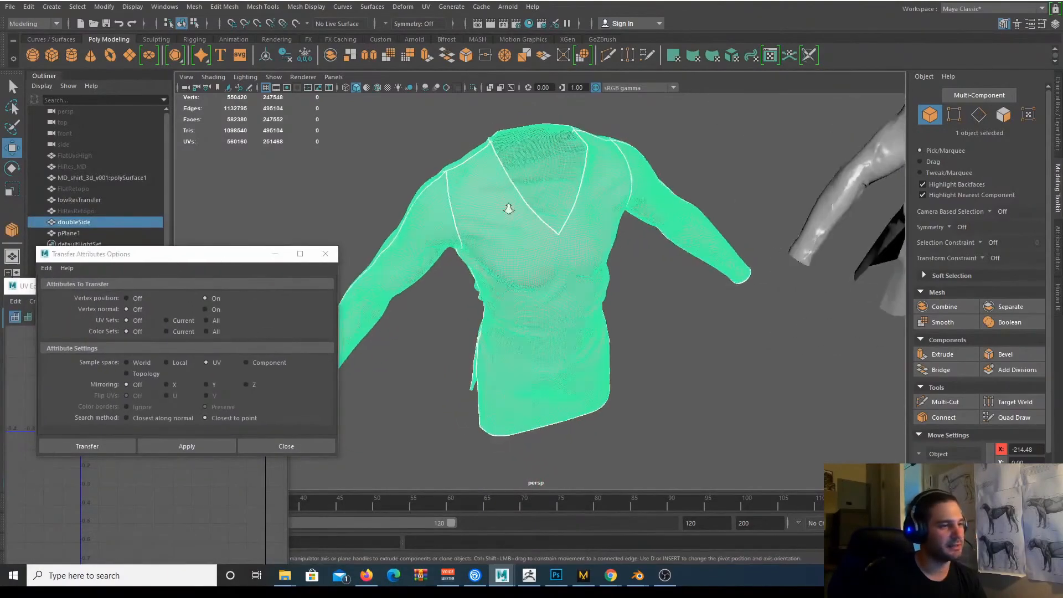
{"action": "right_click_drag", "start_coordinate": [505, 206], "coordinate": [515, 422], "text": "alt"}
{"action": "middle_click_drag", "start_coordinate": [545, 265], "coordinate": [543, 460], "text": "alt"}
{"action": "left_click_drag", "start_coordinate": [543, 460], "coordinate": [554, 266], "text": "alt"}
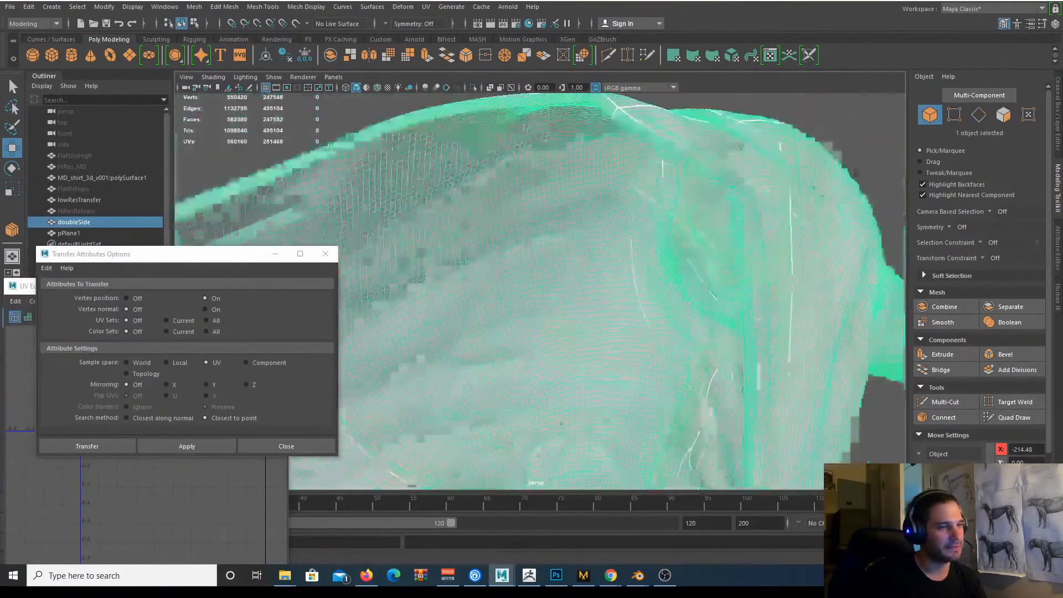
{"action": "middle_click_drag", "start_coordinate": [554, 265], "coordinate": [555, 365], "text": "alt"}
{"action": "left_click_drag", "start_coordinate": [555, 365], "coordinate": [535, 317], "text": "alt"}
{"action": "right_click_drag", "start_coordinate": [536, 317], "coordinate": [600, 310], "text": "alt"}
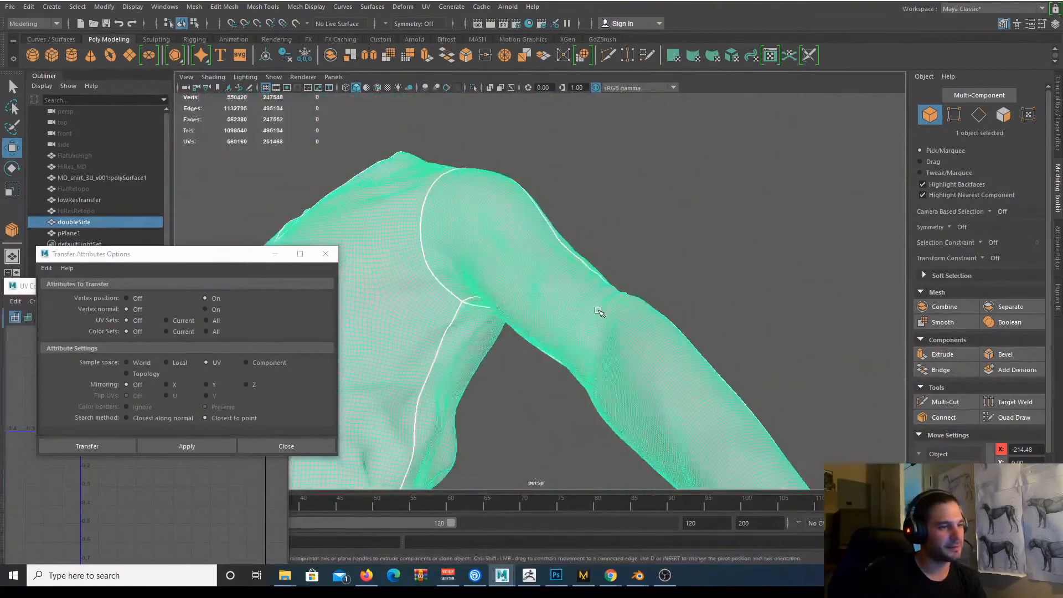
{"action": "middle_click_drag", "start_coordinate": [631, 371], "coordinate": [550, 301], "text": "alt"}
{"action": "right_click_drag", "start_coordinate": [569, 347], "coordinate": [593, 400], "text": "alt"}
{"action": "middle_click_drag", "start_coordinate": [592, 400], "coordinate": [534, 311], "text": "alt"}
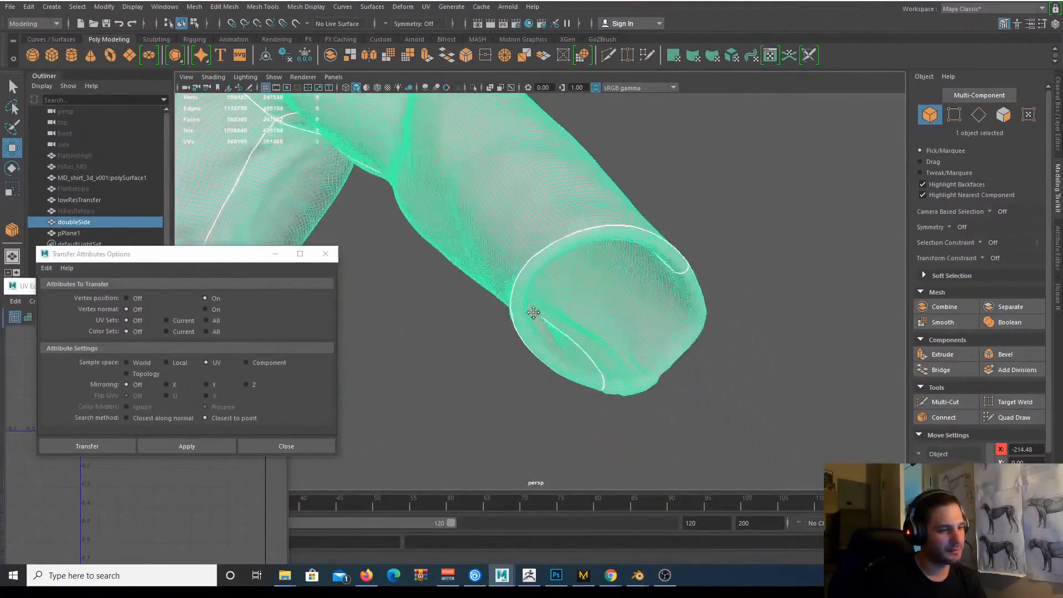
{"action": "left_click_drag", "start_coordinate": [534, 310], "coordinate": [570, 324], "text": "alt"}
{"action": "right_click_drag", "start_coordinate": [570, 323], "coordinate": [423, 268], "text": "alt"}
{"action": "left_click_drag", "start_coordinate": [422, 268], "coordinate": [589, 323], "text": "alt"}
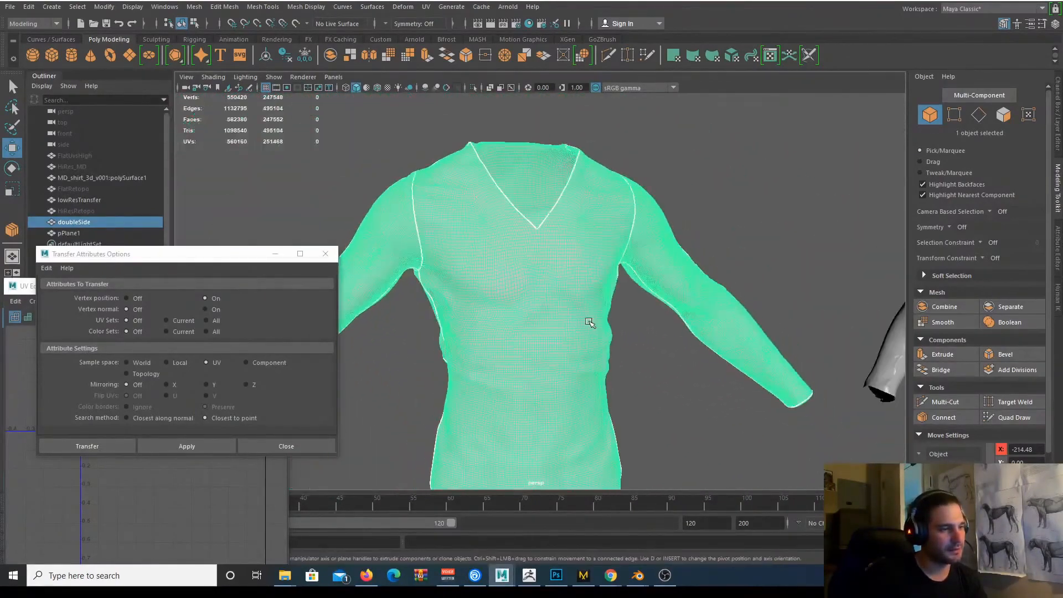
{"action": "left_click", "coordinate": [642, 362]}
{"action": "mouse_move", "coordinate": [506, 385]}
{"action": "left_mouse_down", "text": "alt"}
{"action": "mouse_move", "coordinate": [586, 358]}
{"action": "mouse_move", "coordinate": [648, 355]}
{"action": "mouse_move", "coordinate": [655, 387]}
{"action": "mouse_move", "coordinate": [505, 393]}
{"action": "left_mouse_up", "text": "alt"}
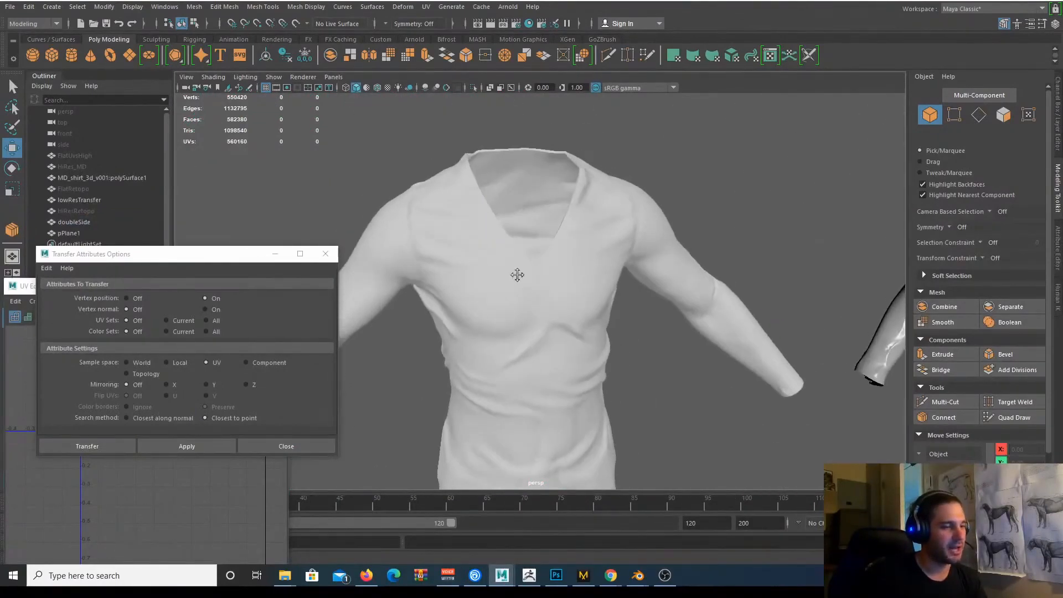
{"action": "right_click_drag", "start_coordinate": [515, 278], "coordinate": [580, 318], "text": "alt"}
{"action": "mouse_move", "coordinate": [580, 318]}
{"action": "left_mouse_down", "text": "alt"}
{"action": "mouse_move", "coordinate": [550, 304]}
{"action": "mouse_move", "coordinate": [662, 307]}
{"action": "mouse_move", "coordinate": [565, 323]}
{"action": "mouse_move", "coordinate": [572, 299]}
{"action": "left_mouse_up", "text": "alt"}
Select the doubleSide shirt and set its Translate X to 0.
{"action": "left_click", "coordinate": [575, 301]}
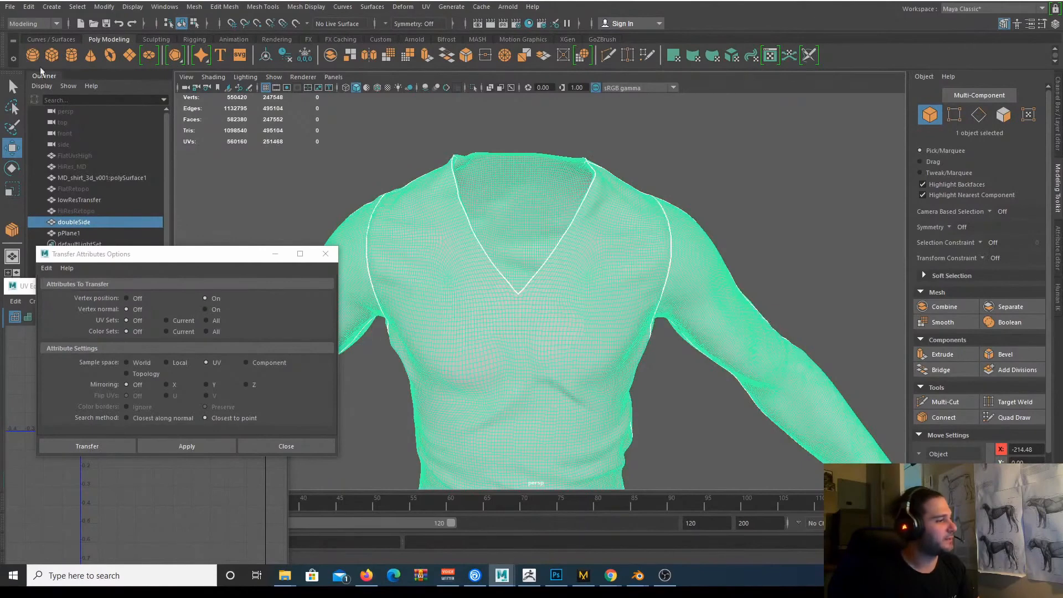
{"action": "left_click", "coordinate": [11, 8]}
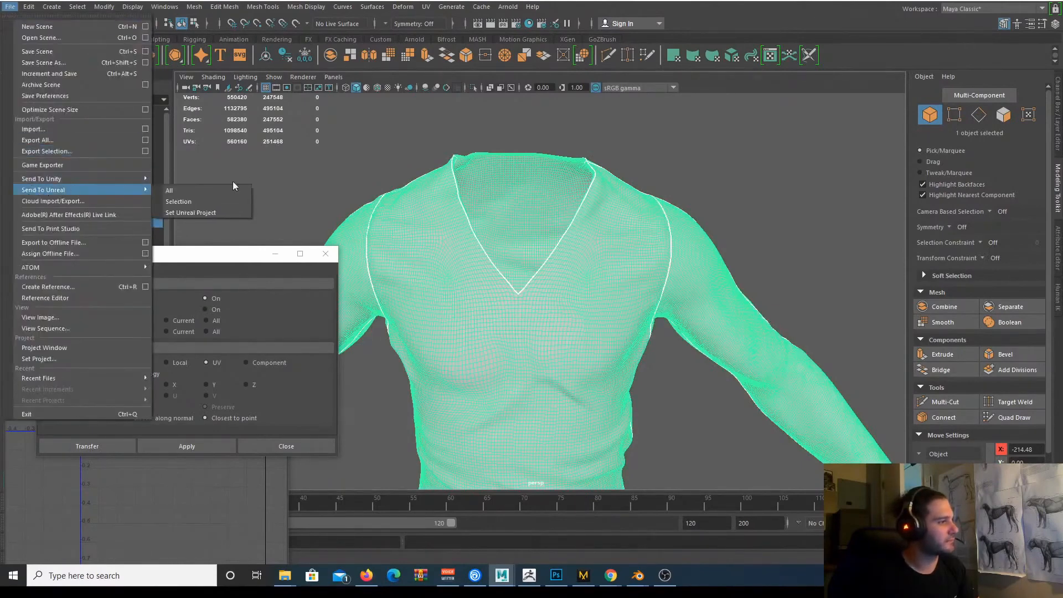
{"action": "left_click", "coordinate": [719, 249]}
{"action": "left_click", "coordinate": [1054, 25]}
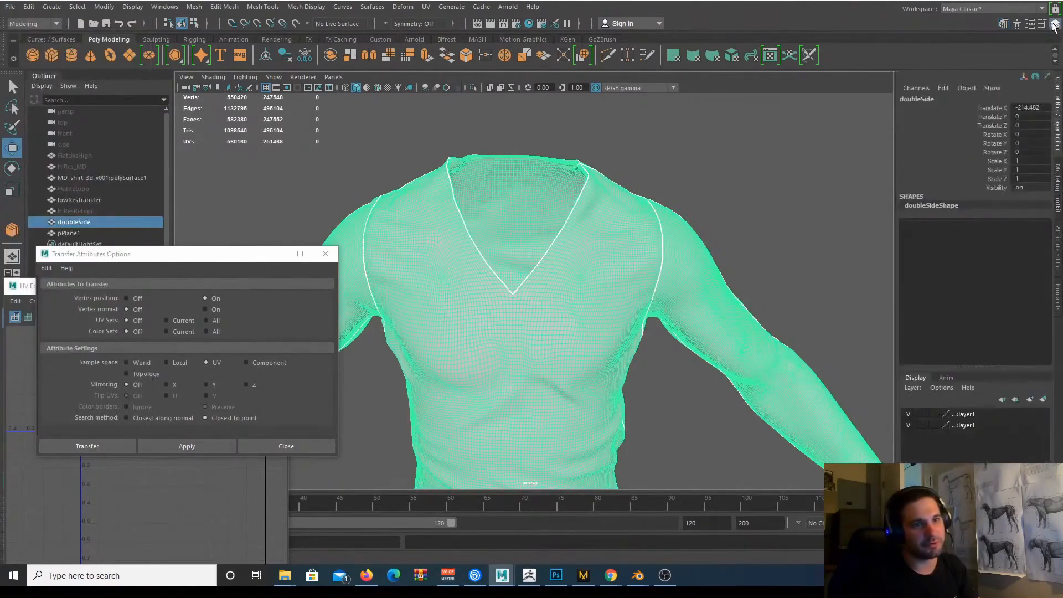
{"action": "type", "text": "0"}
{"action": "key", "text": "Return"}
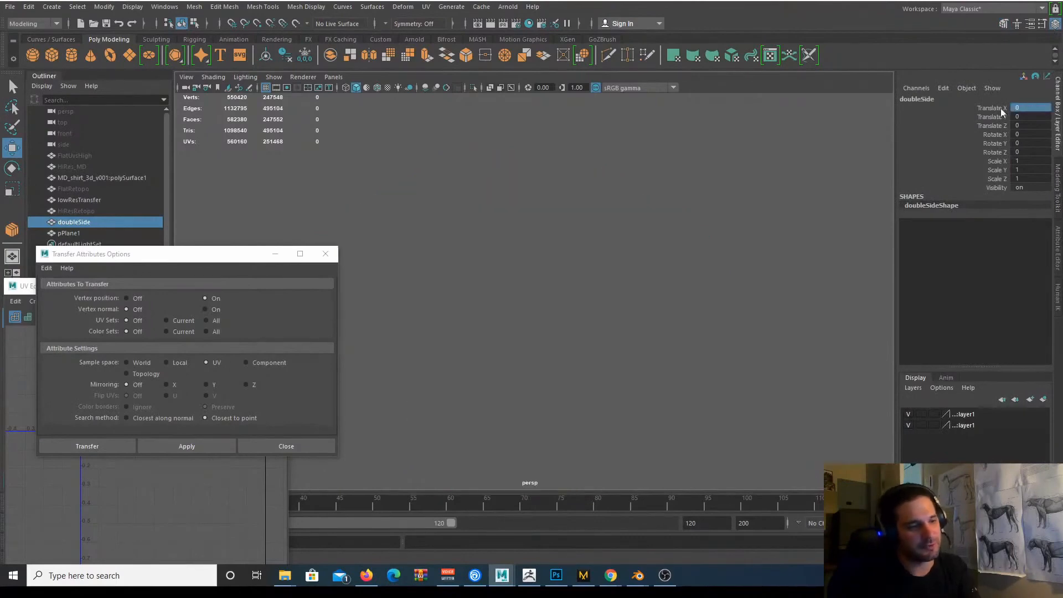
Hide everything except the doubleSide shirt and export it to the Desktop as an OBJ named shirt_doubleside_v001.
{"action": "key", "text": "f"}
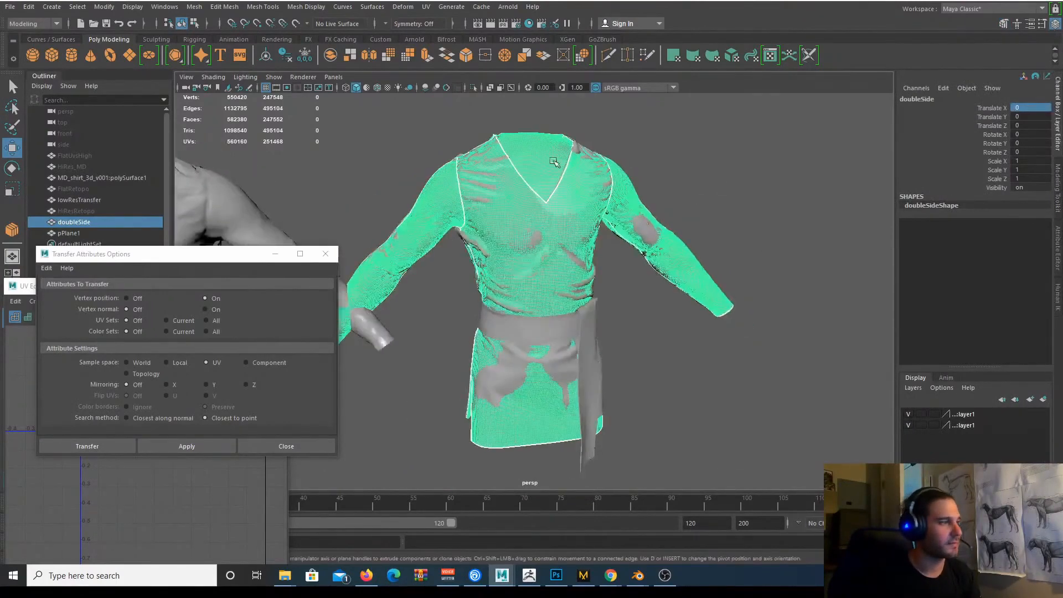
{"action": "key", "text": "alt+h"}
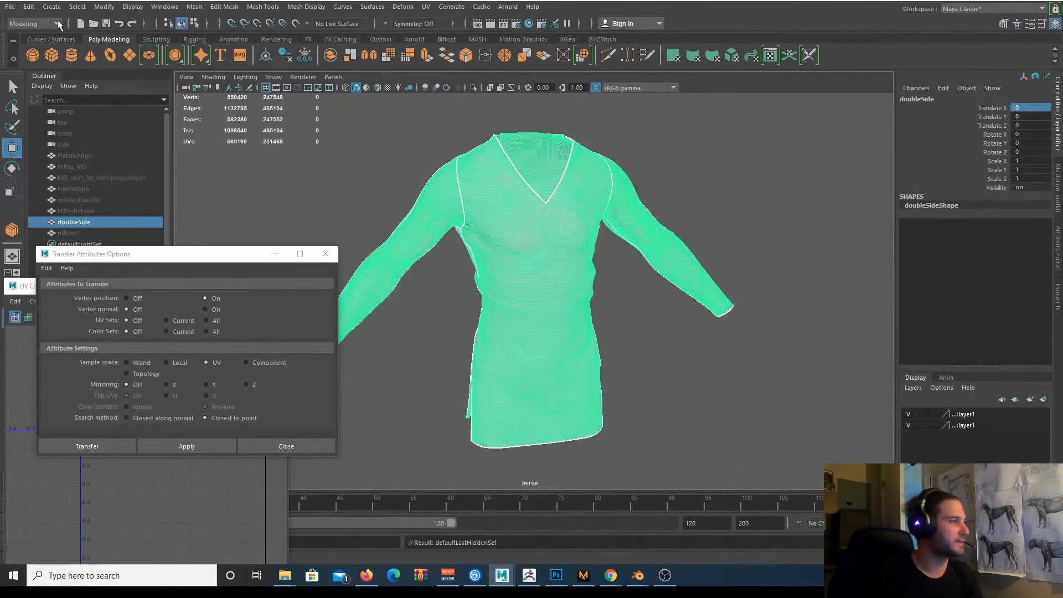
{"action": "left_click", "coordinate": [10, 7]}
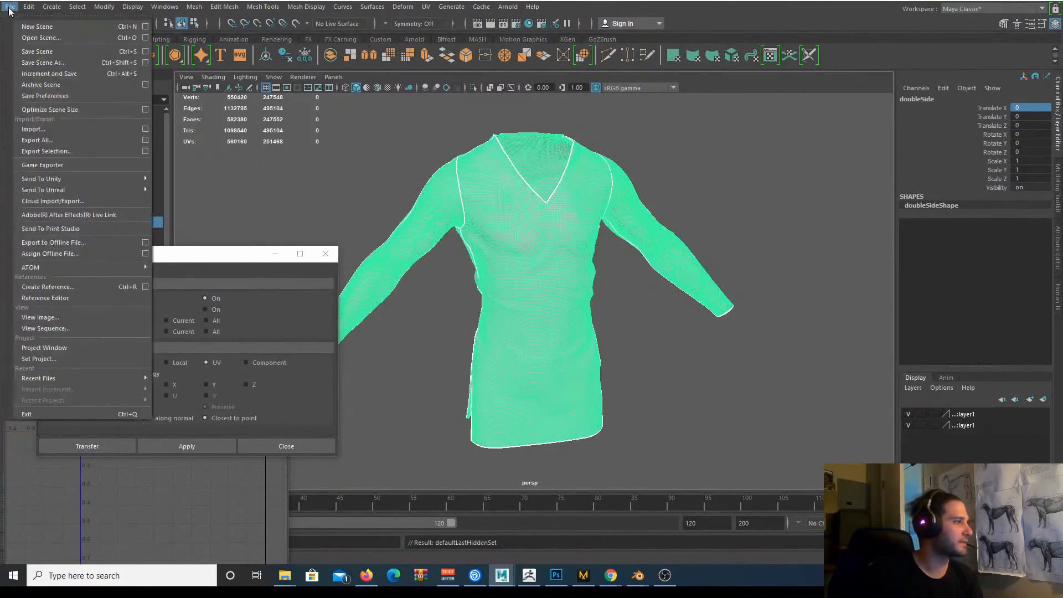
{"action": "left_click", "coordinate": [93, 153]}
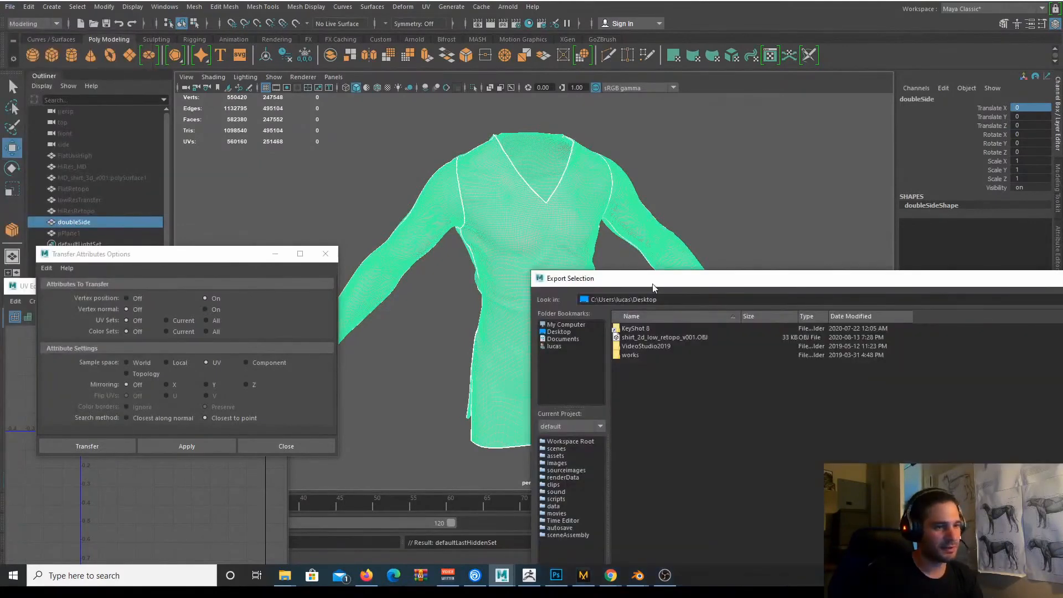
{"action": "left_click_drag", "start_coordinate": [651, 279], "coordinate": [502, 95]}
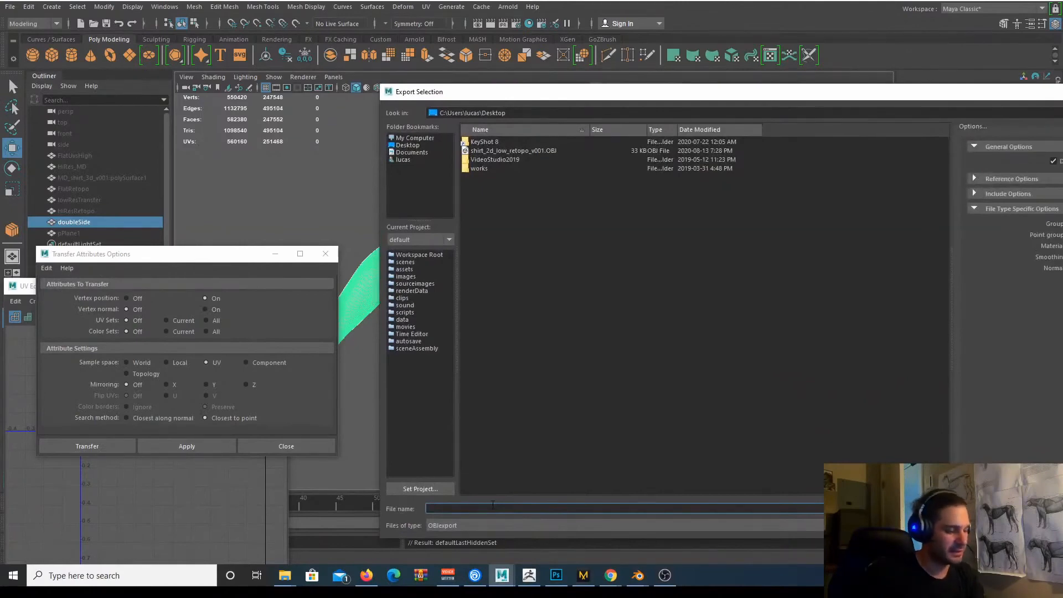
{"action": "type", "text": "sh"}
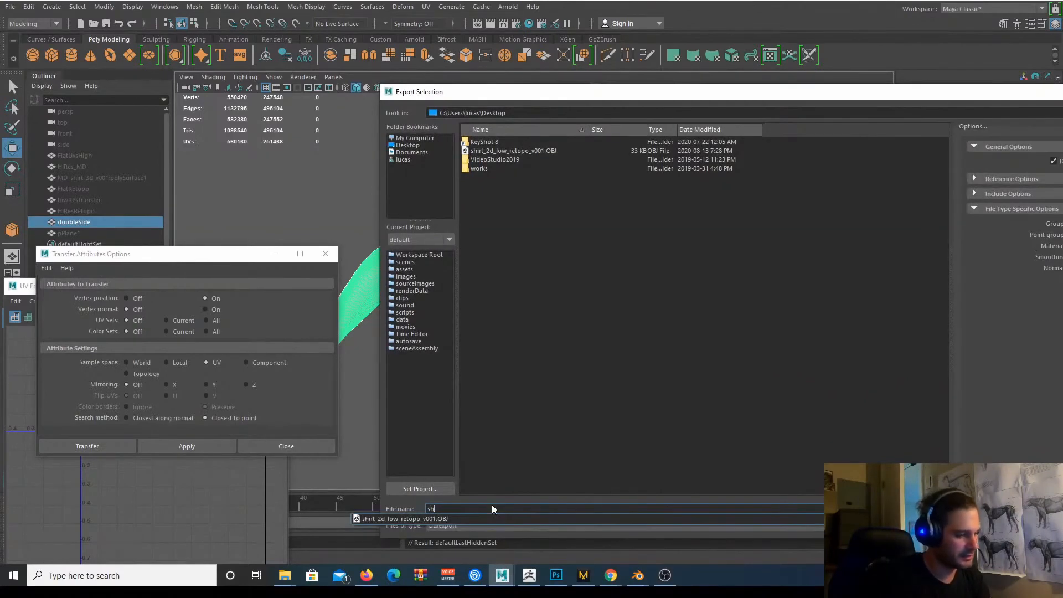
{"action": "type", "text": "irt_d"}
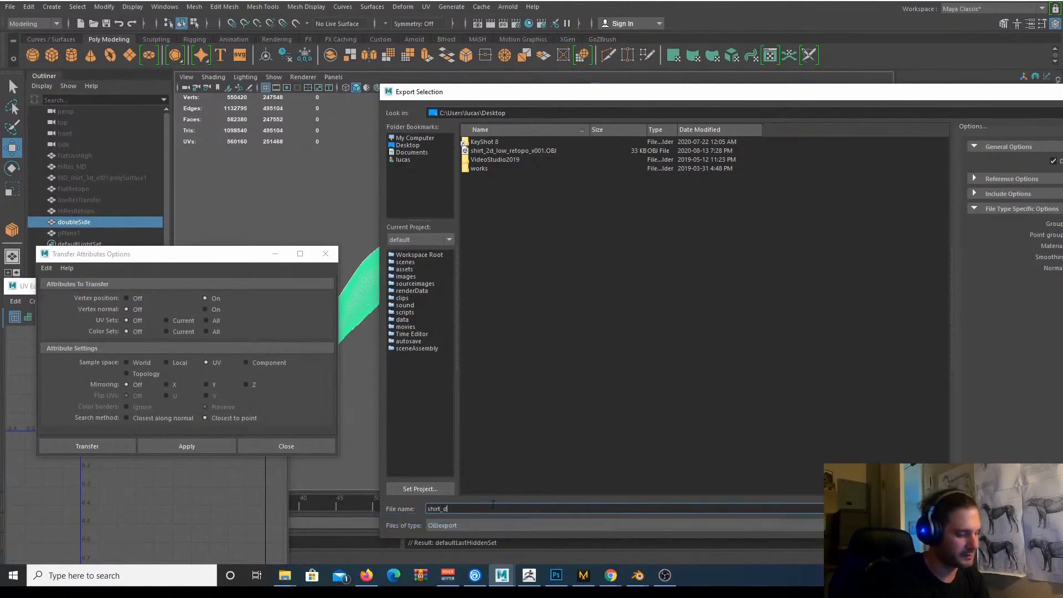
{"action": "type", "text": "ouble"}
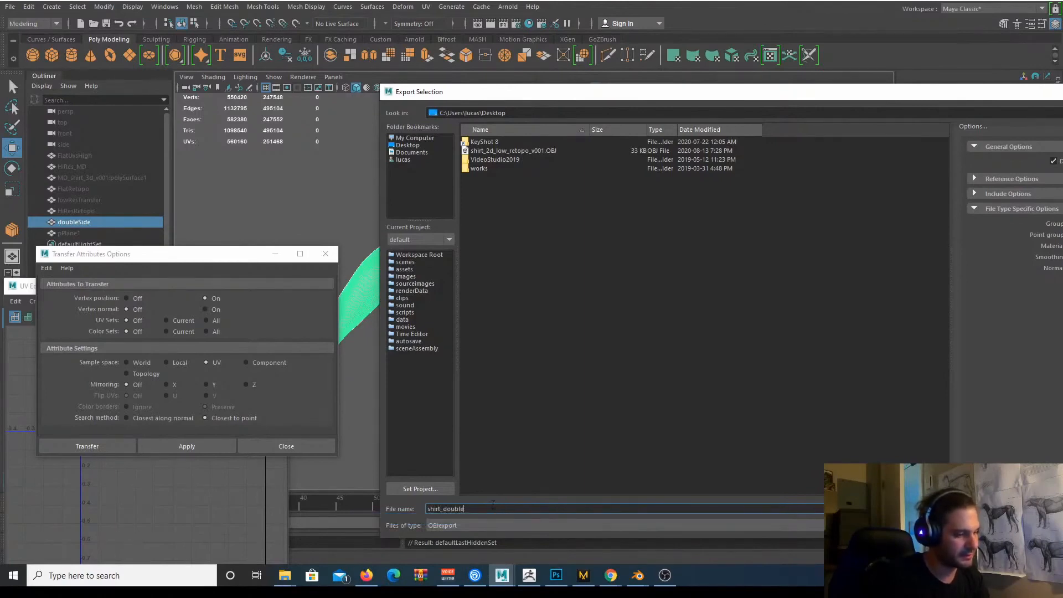
{"action": "type", "text": "_siide"}
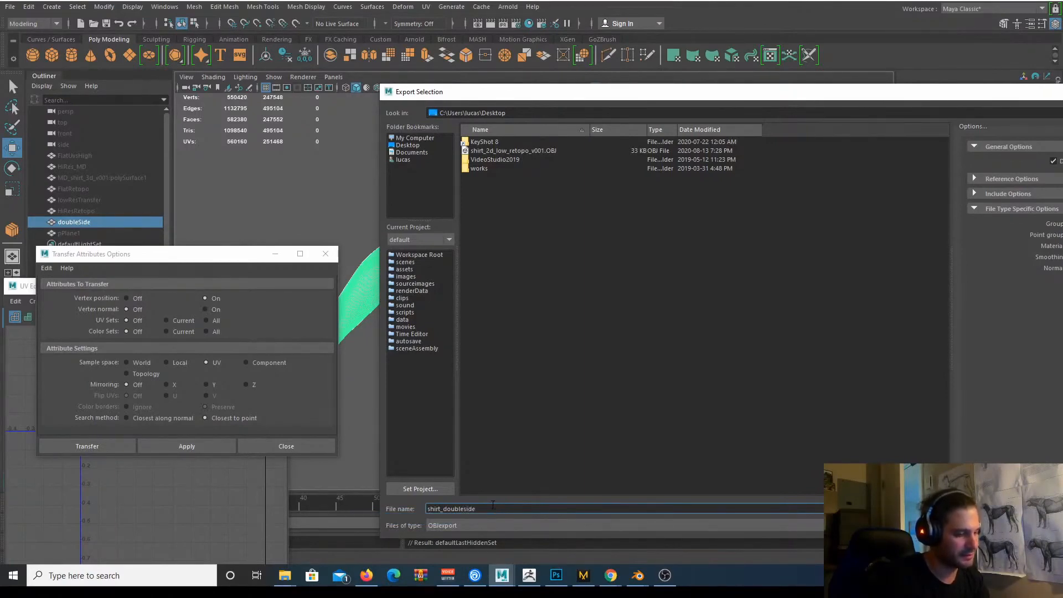
{"action": "type", "text": "_v001"}
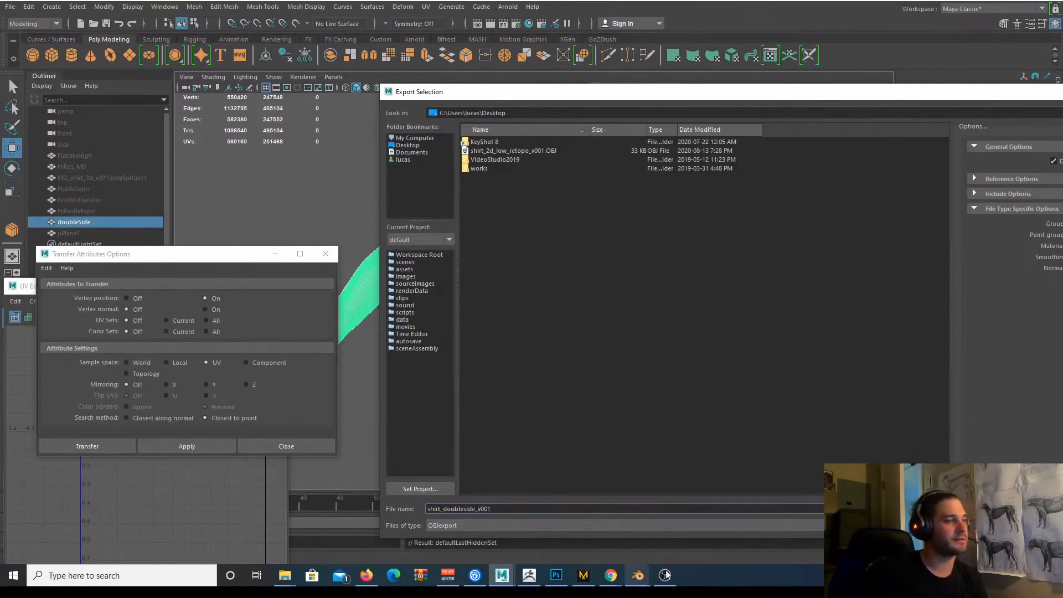
{"action": "left_click_drag", "start_coordinate": [704, 98], "coordinate": [467, 41]}
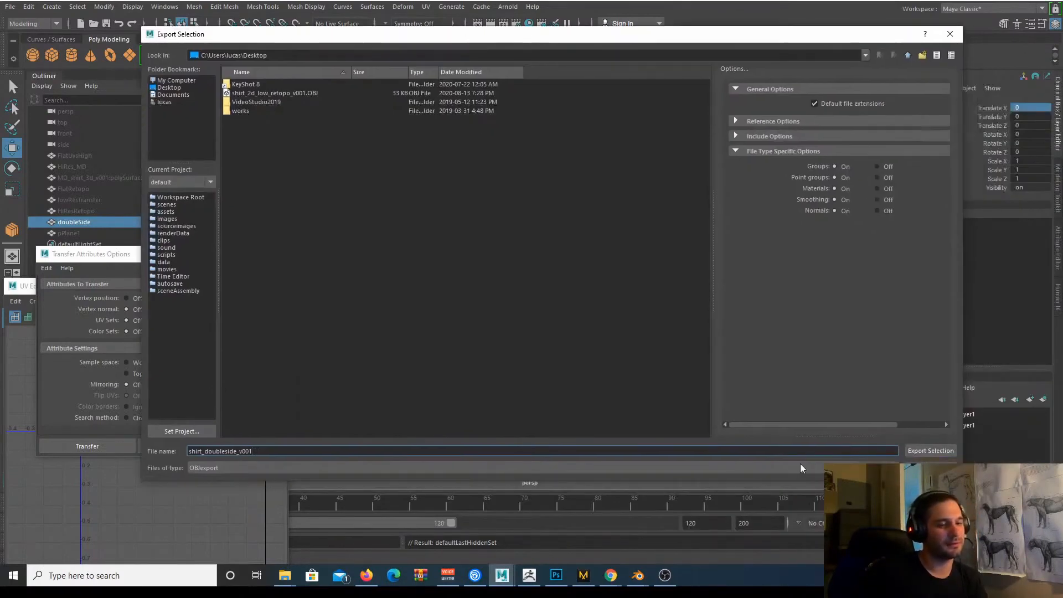
{"action": "left_click", "coordinate": [941, 454]}
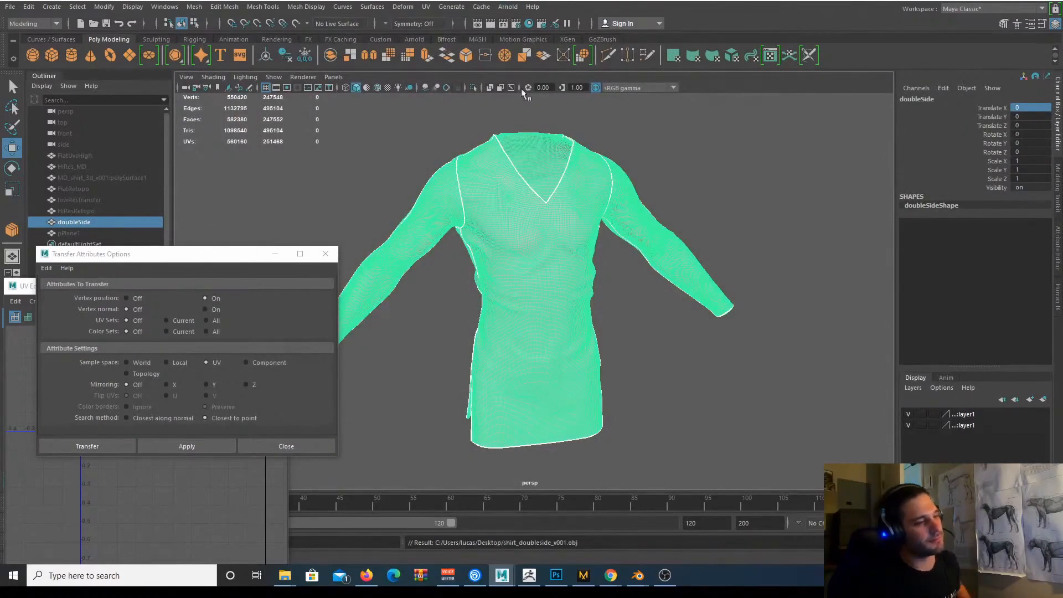
Switch to ZBrush and import shirt_doubleside_v001.obj from the Desktop as its own tool.
{"action": "left_click", "coordinate": [528, 575]}
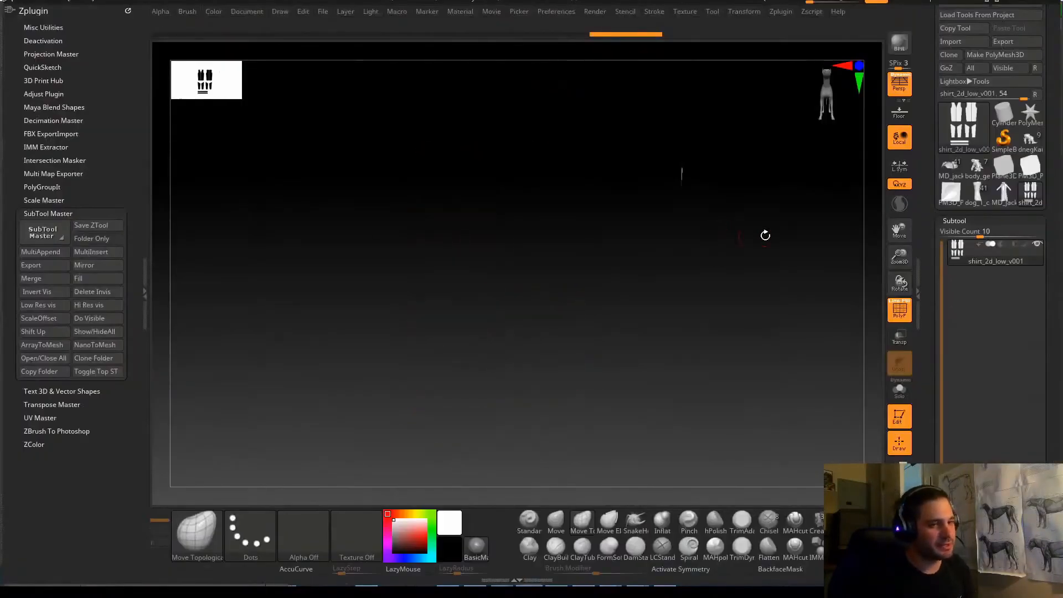
{"action": "left_click", "coordinate": [1003, 113]}
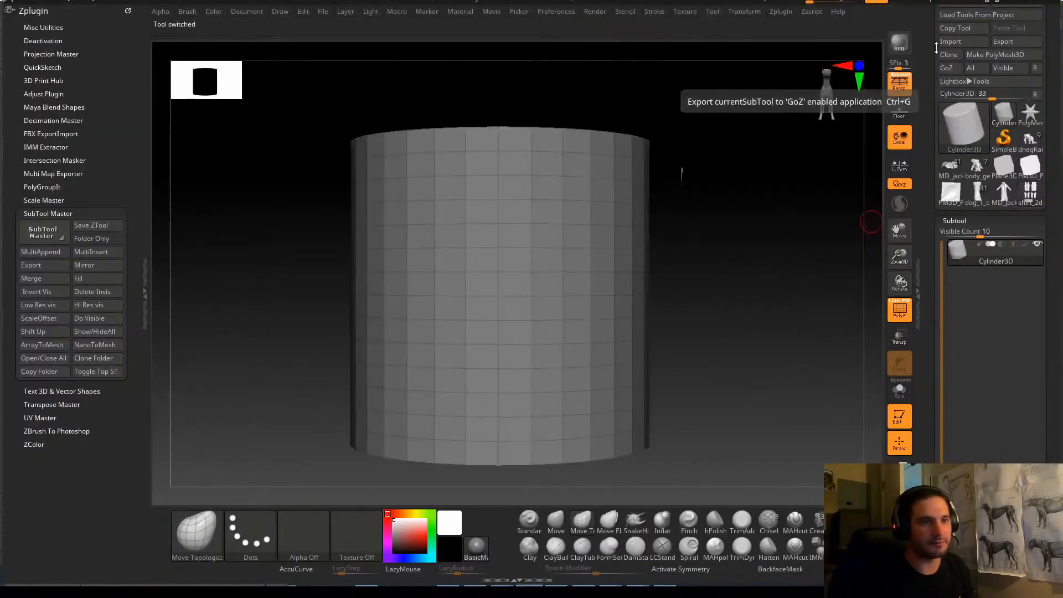
{"action": "left_click", "coordinate": [955, 44]}
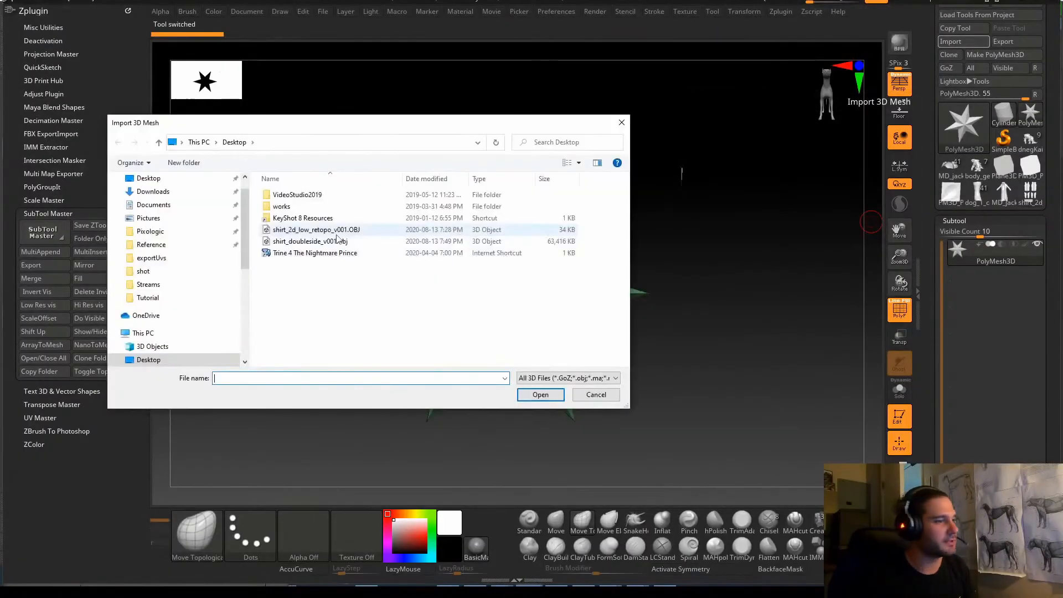
{"action": "left_click", "coordinate": [302, 241]}
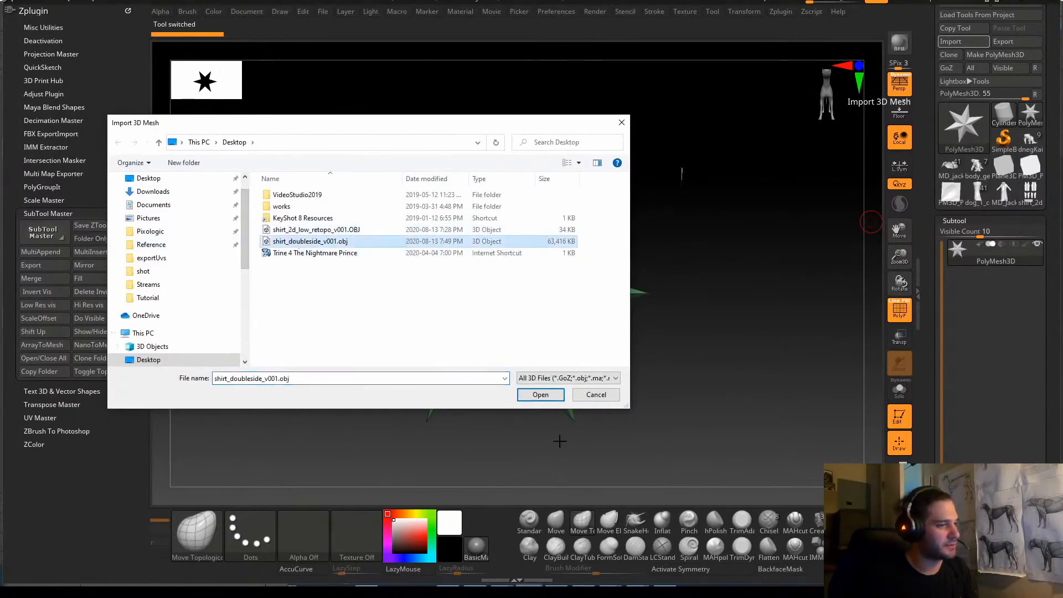
{"action": "left_click", "coordinate": [540, 394]}
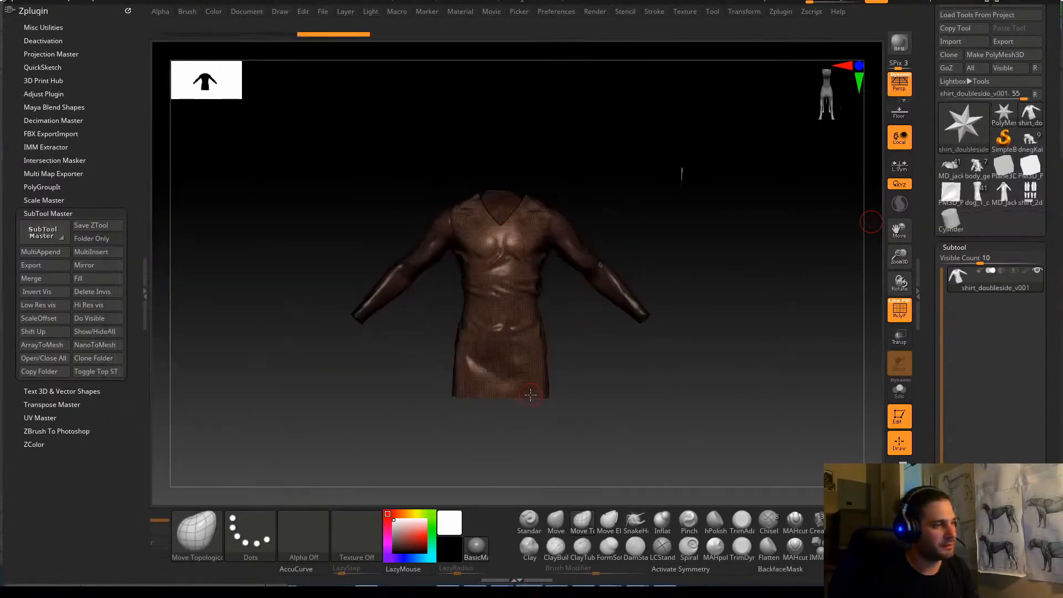
Examine the imported shirt's chest mesh up close, hide the PolyFrame wireframe and select the Move Topological brush.
{"action": "mouse_move", "coordinate": [629, 313]}
{"action": "right_mouse_down", "text": "alt"}
{"action": "mouse_move", "coordinate": [666, 387]}
{"action": "mouse_move", "coordinate": [612, 298]}
{"action": "mouse_move", "coordinate": [538, 233]}
{"action": "mouse_move", "coordinate": [503, 178]}
{"action": "right_mouse_up", "text": "alt"}
{"action": "key", "text": "b"}
{"action": "key", "text": "m"}
{"action": "key", "text": "v"}
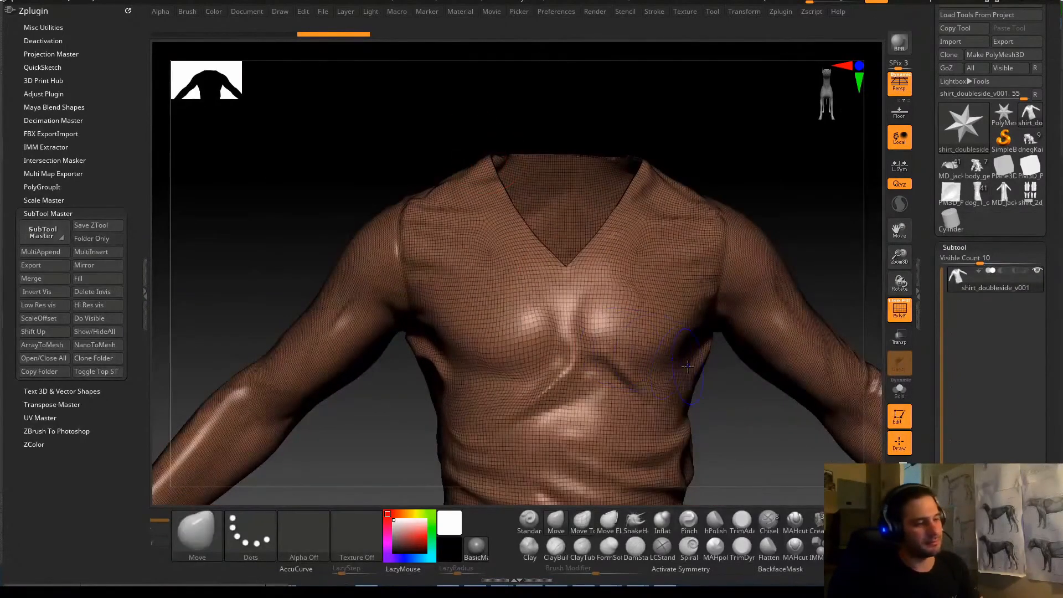
{"action": "key", "text": "shift+f"}
{"action": "key", "text": "b"}
{"action": "key", "text": "m"}
{"action": "key", "text": "t"}
Reconstruct the shirt's lower subdivision levels repeatedly, down to the coarsest possible mesh.
{"action": "mouse_move", "coordinate": [772, 449]}
{"action": "right_mouse_down", "text": "alt"}
{"action": "mouse_move", "coordinate": [716, 392]}
{"action": "mouse_move", "coordinate": [769, 456]}
{"action": "right_mouse_up", "text": "alt"}
{"action": "left_click_drag", "start_coordinate": [934, 493], "coordinate": [935, 338]}
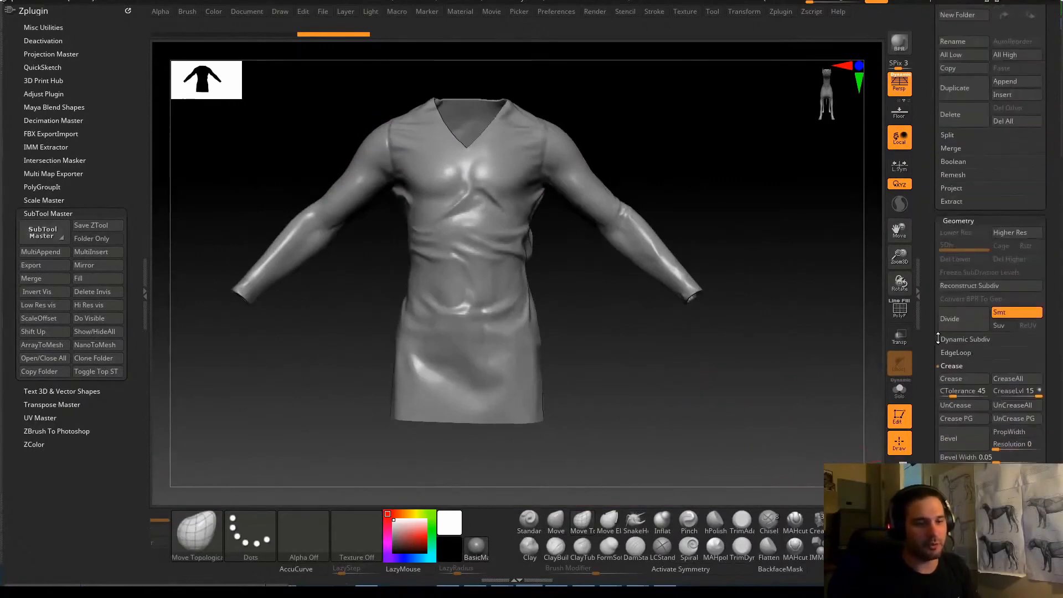
{"action": "left_click", "coordinate": [973, 286]}
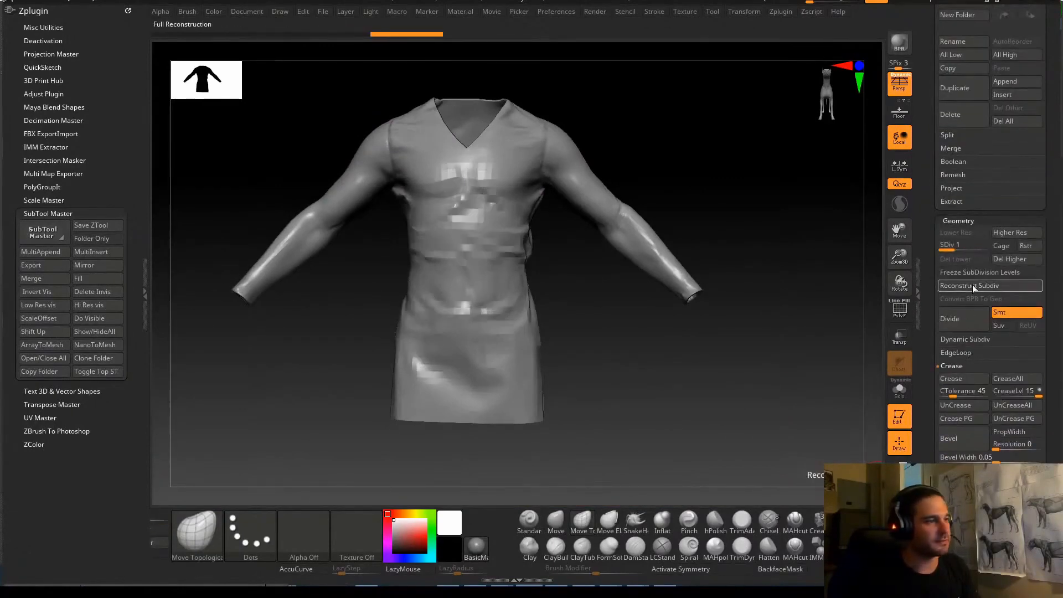
{"action": "right_click_drag", "start_coordinate": [675, 346], "coordinate": [729, 412], "text": "alt"}
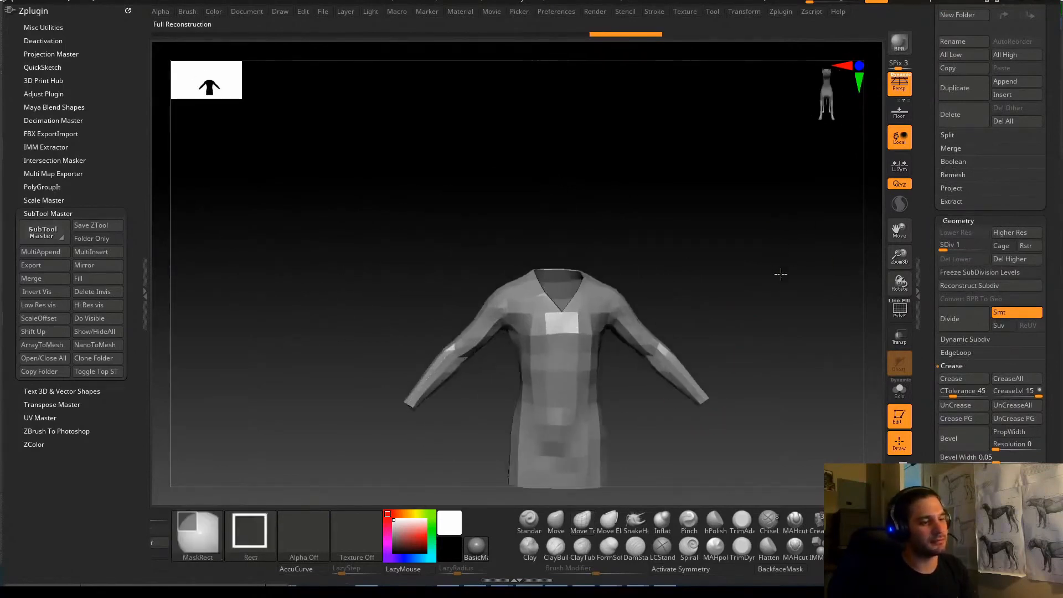
{"action": "right_click_drag", "start_coordinate": [778, 273], "coordinate": [806, 282], "text": "ctrl"}
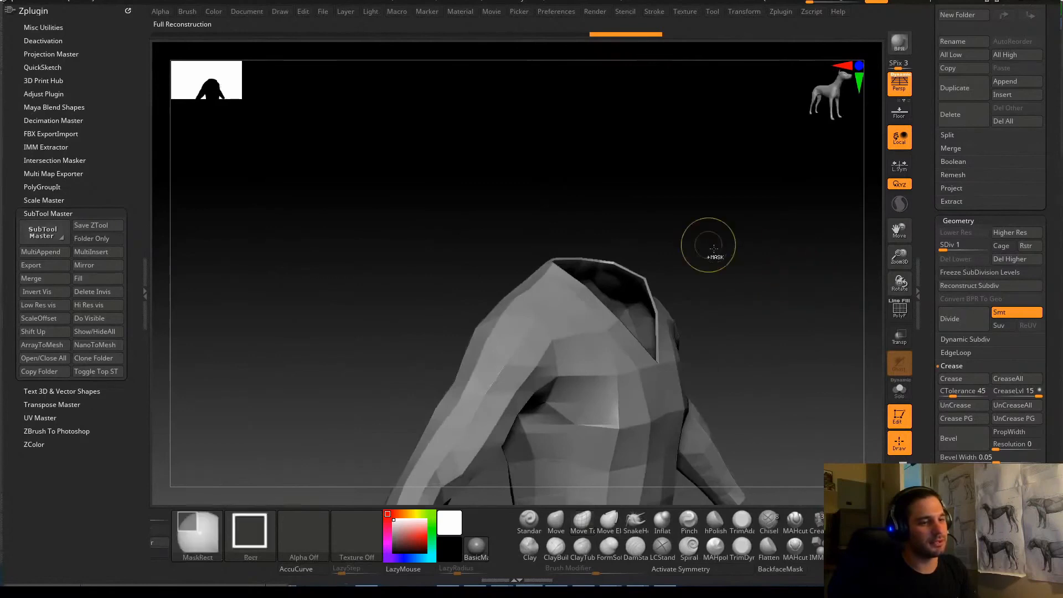
{"action": "right_click_drag", "start_coordinate": [745, 296], "coordinate": [808, 283], "text": "alt"}
{"action": "left_click", "coordinate": [956, 286]}
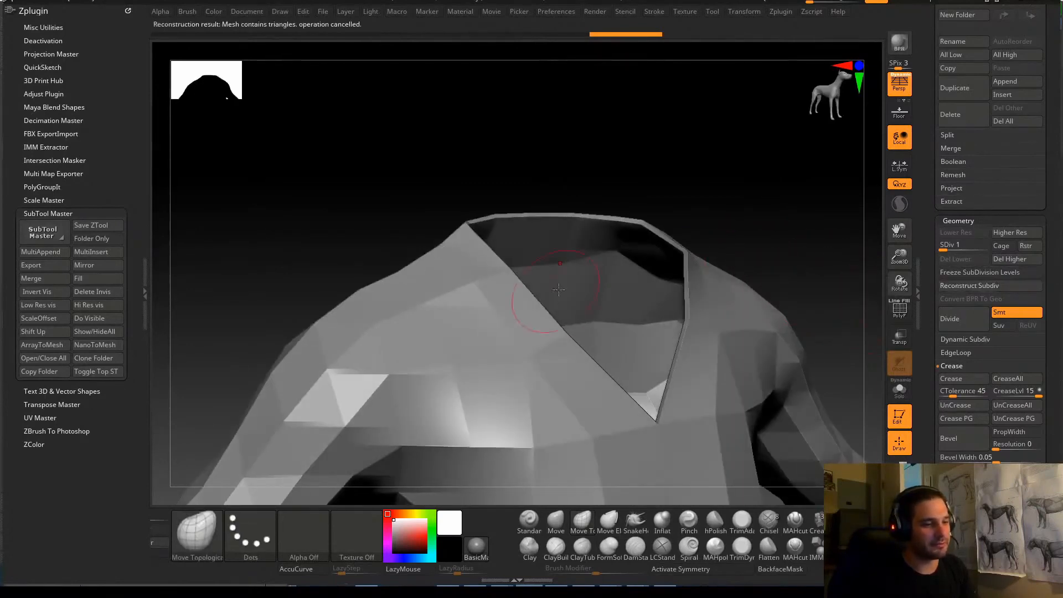
Show the PolyFrame wireframe and compare the shirt's topology at subdivision levels 1 and 3.
{"action": "key", "text": "shift+f"}
{"action": "right_click_drag", "start_coordinate": [795, 330], "coordinate": [678, 233], "text": "ctrl"}
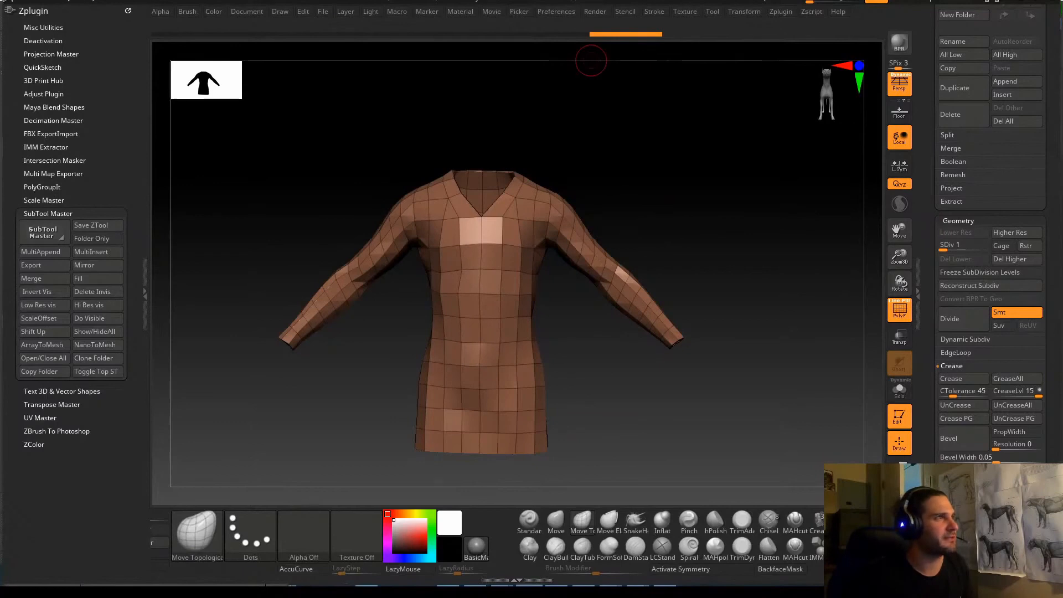
{"action": "left_click_drag", "start_coordinate": [614, 195], "coordinate": [576, 189]}
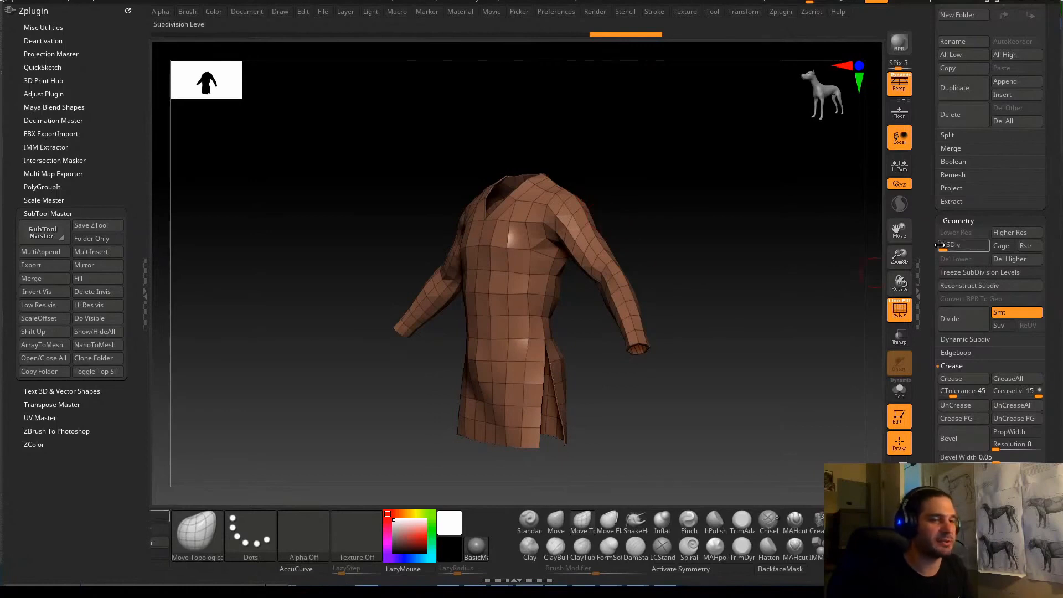
{"action": "left_click_drag", "start_coordinate": [958, 247], "coordinate": [960, 250]}
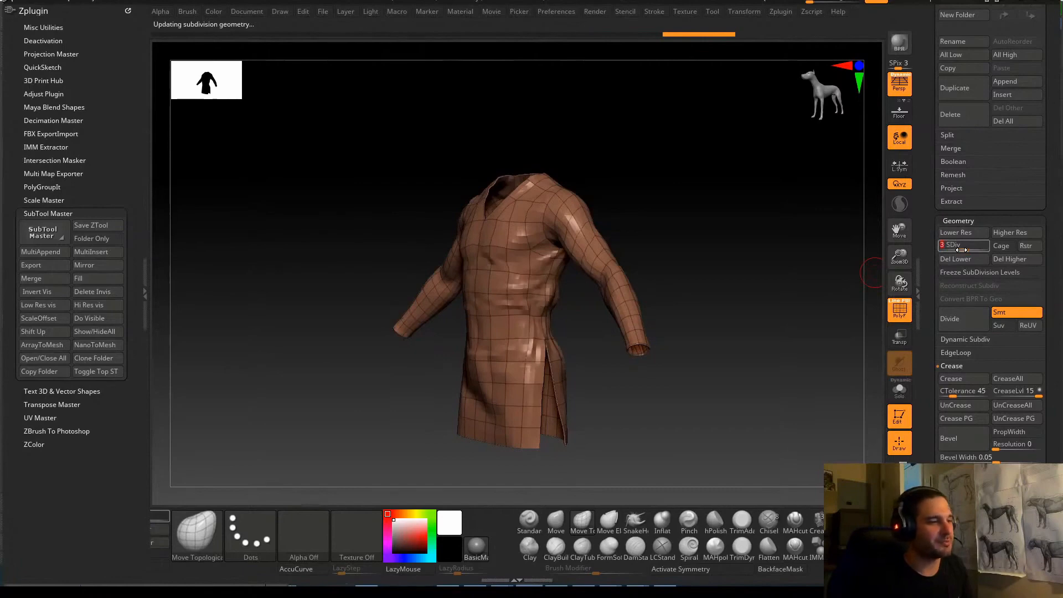
{"action": "left_click_drag", "start_coordinate": [961, 250], "coordinate": [944, 249]}
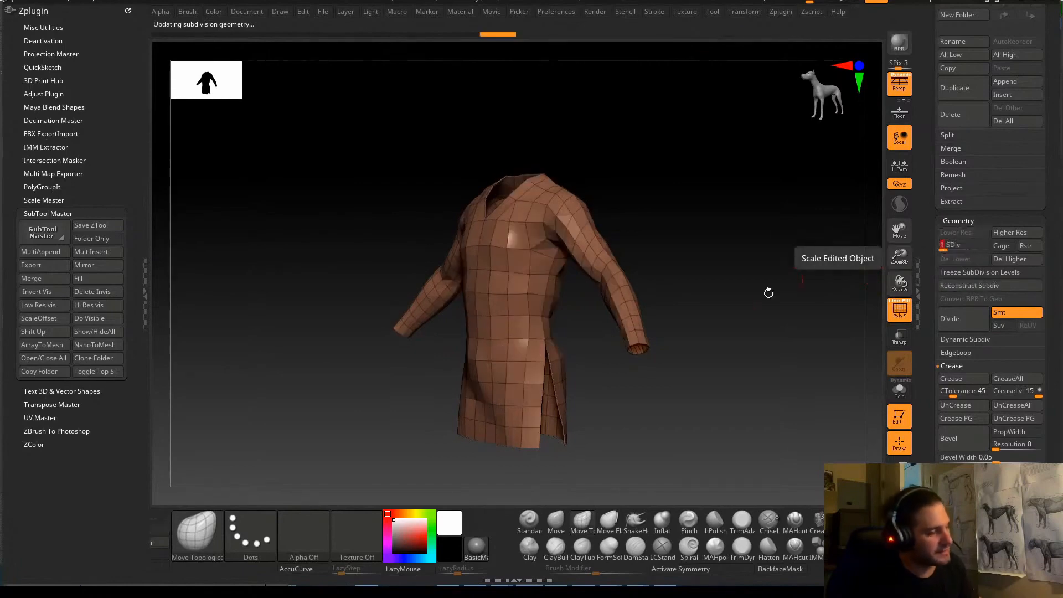
{"action": "left_click_drag", "start_coordinate": [716, 290], "coordinate": [715, 252]}
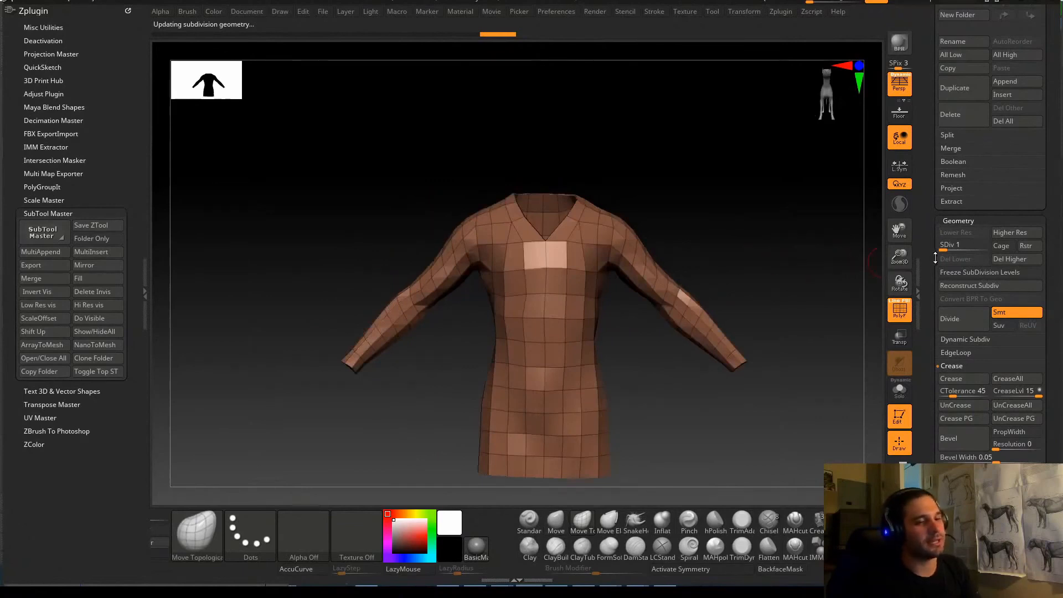
Set the shirt to subdivision level 2, check its wireframe and select the Move Topological brush.
{"action": "left_click_drag", "start_coordinate": [943, 249], "coordinate": [949, 249]}
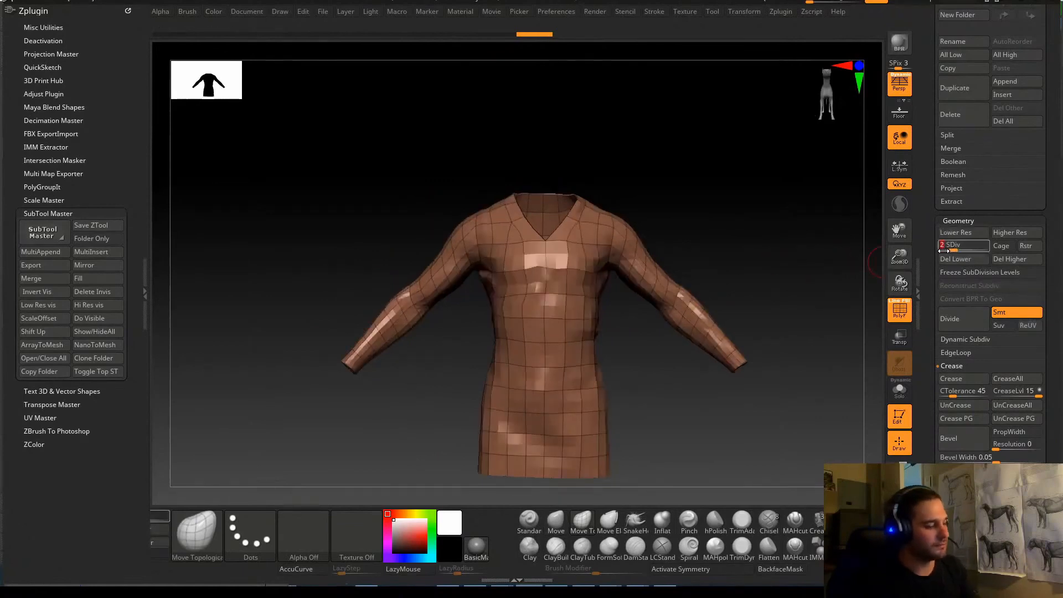
{"action": "key", "text": "shift+f"}
{"action": "key", "text": "shift+f"}
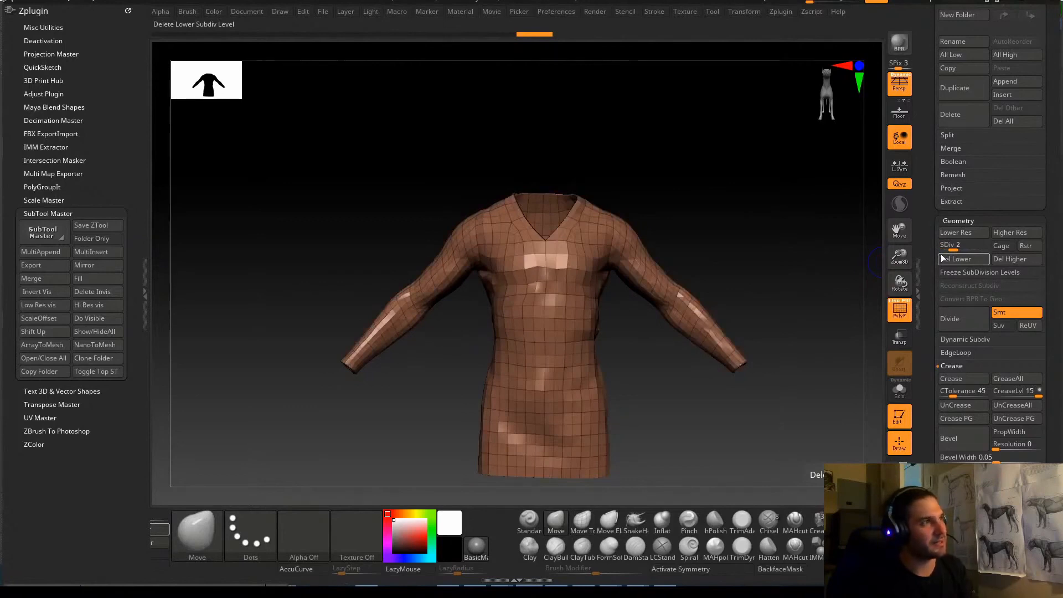
{"action": "key", "text": "b"}
{"action": "key", "text": "m"}
{"action": "key", "text": "t"}
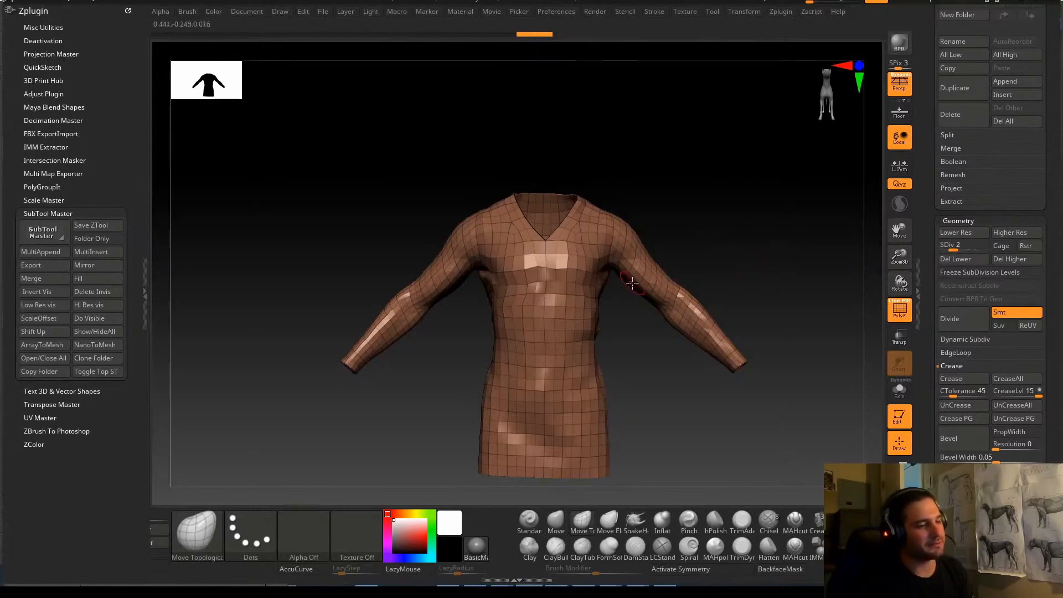
Step the shirt between subdivision levels 1 and 2 while alternating the Move and Move Topological brushes, ending on level 1.
{"action": "key", "text": "b"}
{"action": "key", "text": "m"}
{"action": "key", "text": "v"}
{"action": "key", "text": "shift+d"}
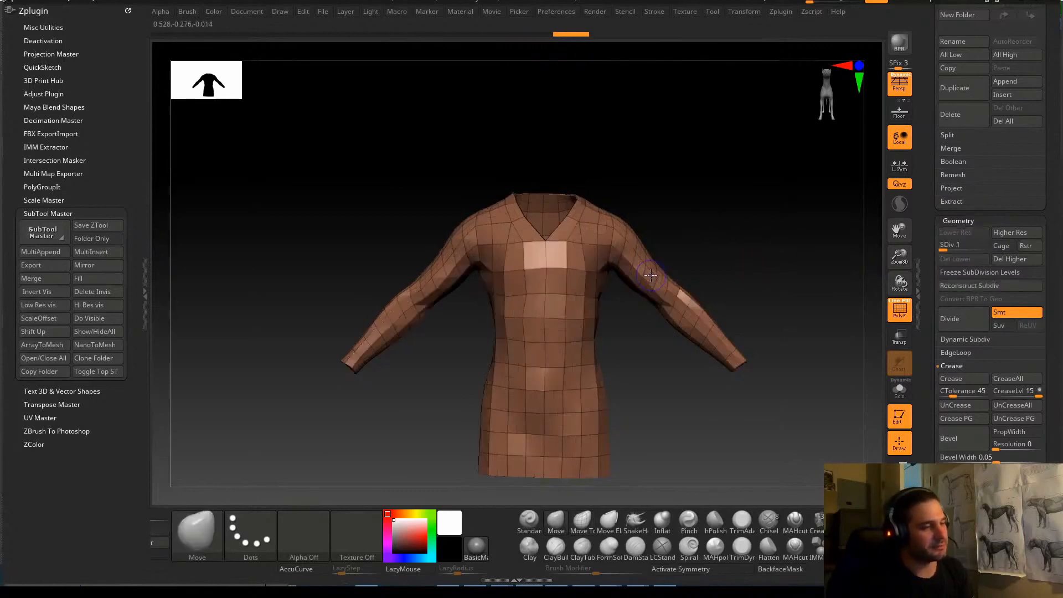
{"action": "key", "text": "b"}
{"action": "key", "text": "m"}
{"action": "key", "text": "t"}
{"action": "key", "text": "d"}
{"action": "key", "text": "b"}
{"action": "key", "text": "m"}
{"action": "key", "text": "v"}
{"action": "key", "text": "shift+d"}
{"action": "key", "text": "b"}
{"action": "key", "text": "m"}
{"action": "key", "text": "t"}
{"action": "key", "text": "ctrl+shift+z"}
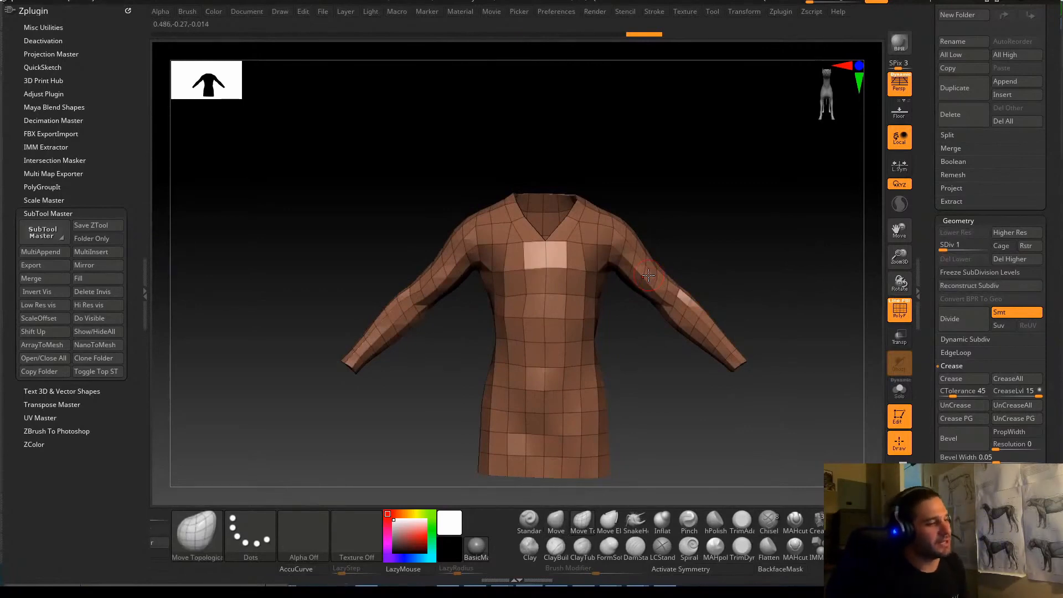
Set the shirt to subdivision level 2 and check it from the side and front.
{"action": "left_click_drag", "start_coordinate": [636, 375], "coordinate": [653, 376]}
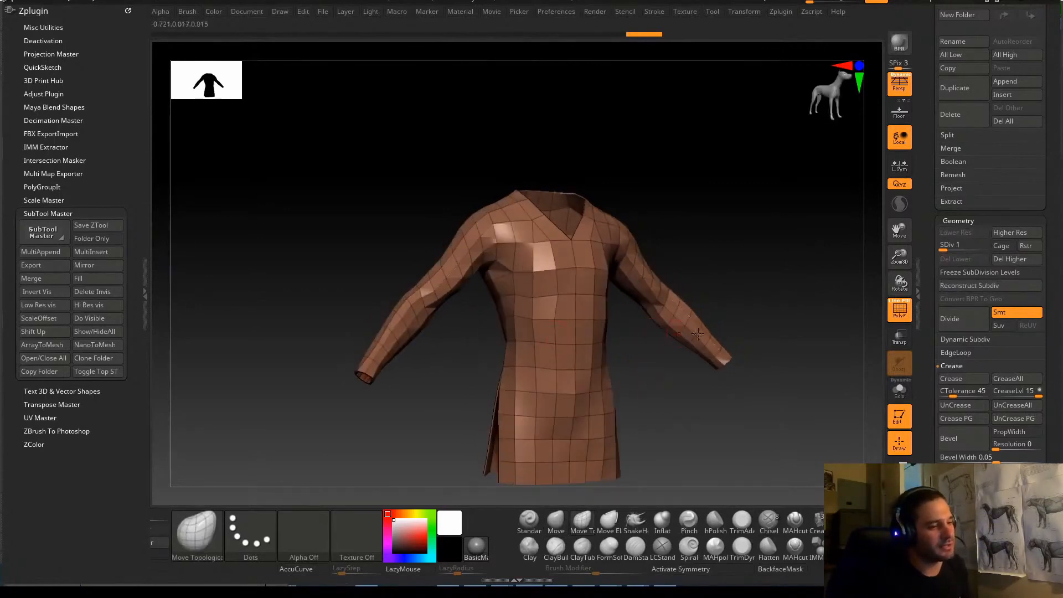
{"action": "left_click_drag", "start_coordinate": [729, 244], "coordinate": [628, 247]}
{"action": "left_click", "coordinate": [949, 244]}
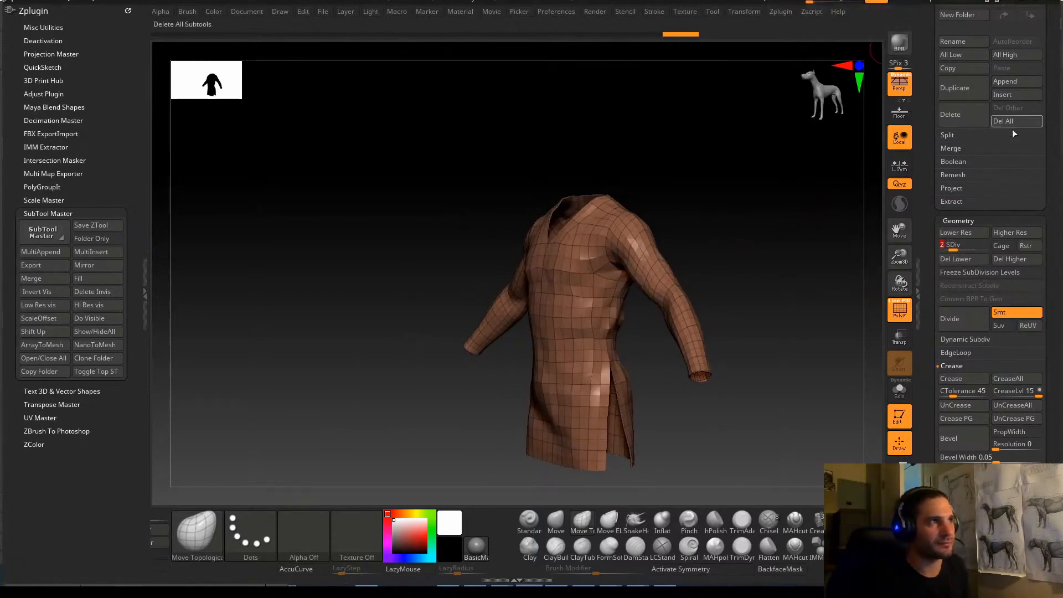
{"action": "left_click_drag", "start_coordinate": [927, 134], "coordinate": [926, 237]}
{"action": "left_click_drag", "start_coordinate": [927, 84], "coordinate": [927, 182]}
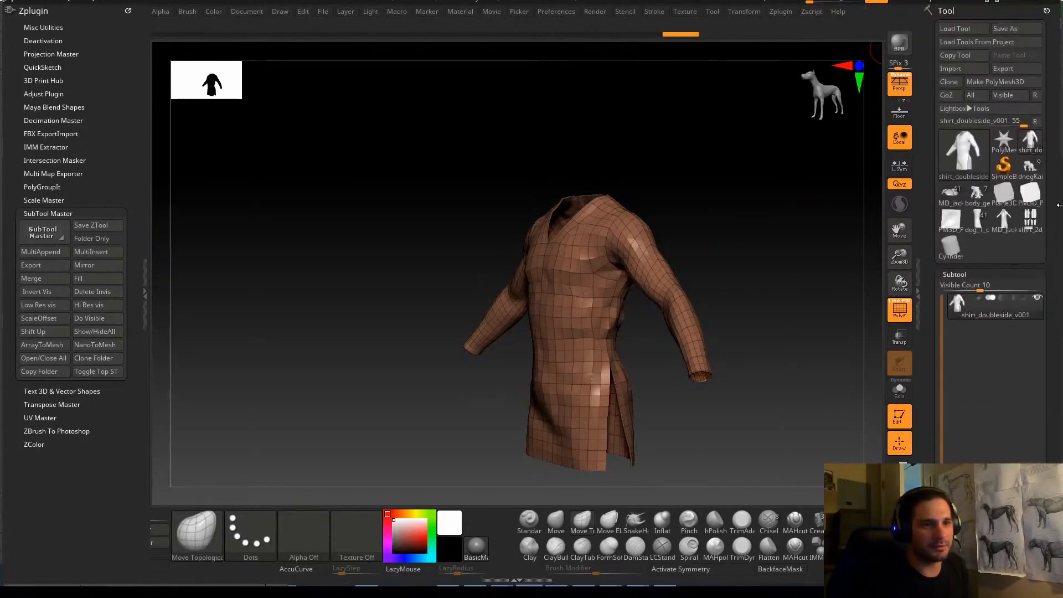
{"action": "left_click_drag", "start_coordinate": [696, 294], "coordinate": [750, 231]}
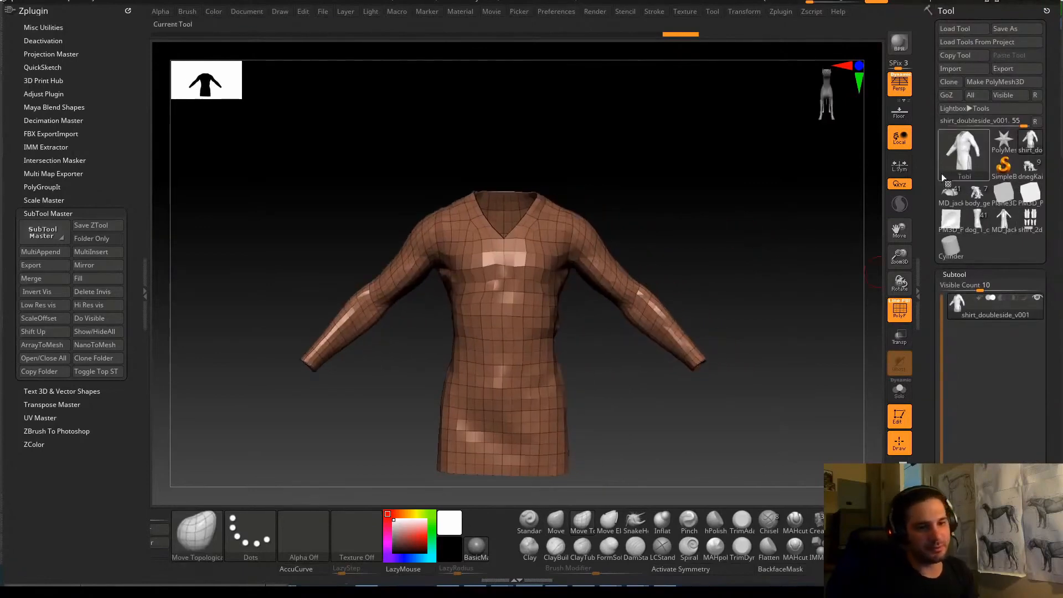